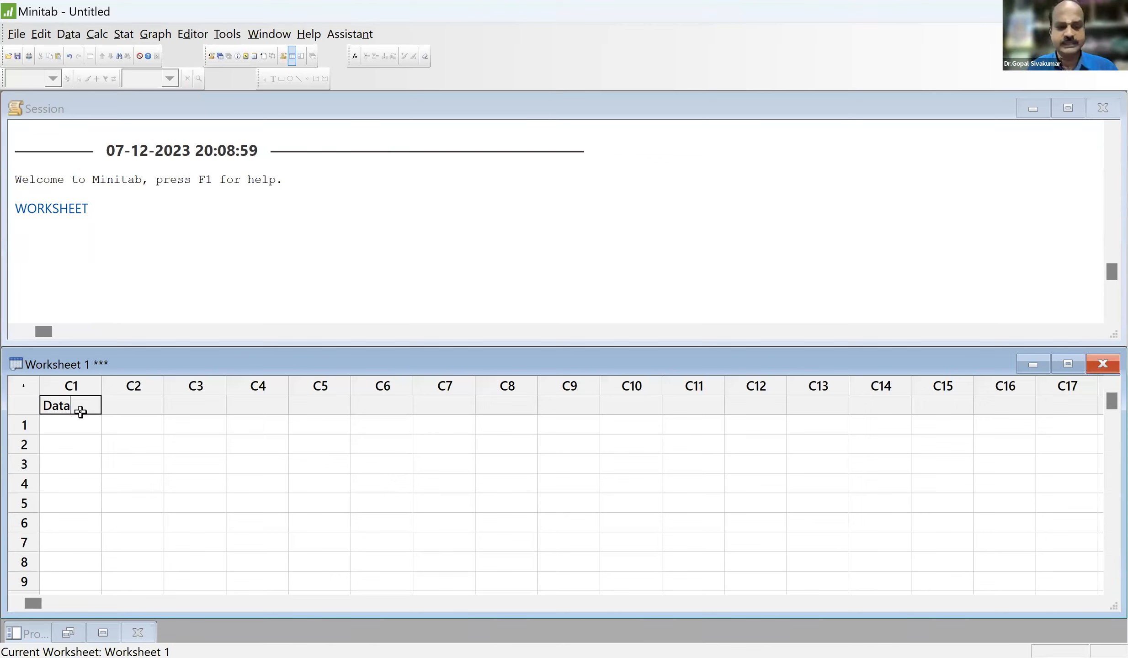
# - Enter the values 2, 3, 4 and 5 in rows 1 to 4 of the Data column
pyautogui.press('Return')
pyautogui.write('2')
pyautogui.press('Return')
pyautogui.write('3')
pyautogui.press('Return')
pyautogui.write('4')
pyautogui.press('Return')
pyautogui.write('5')
pyautogui.click(158, 626)
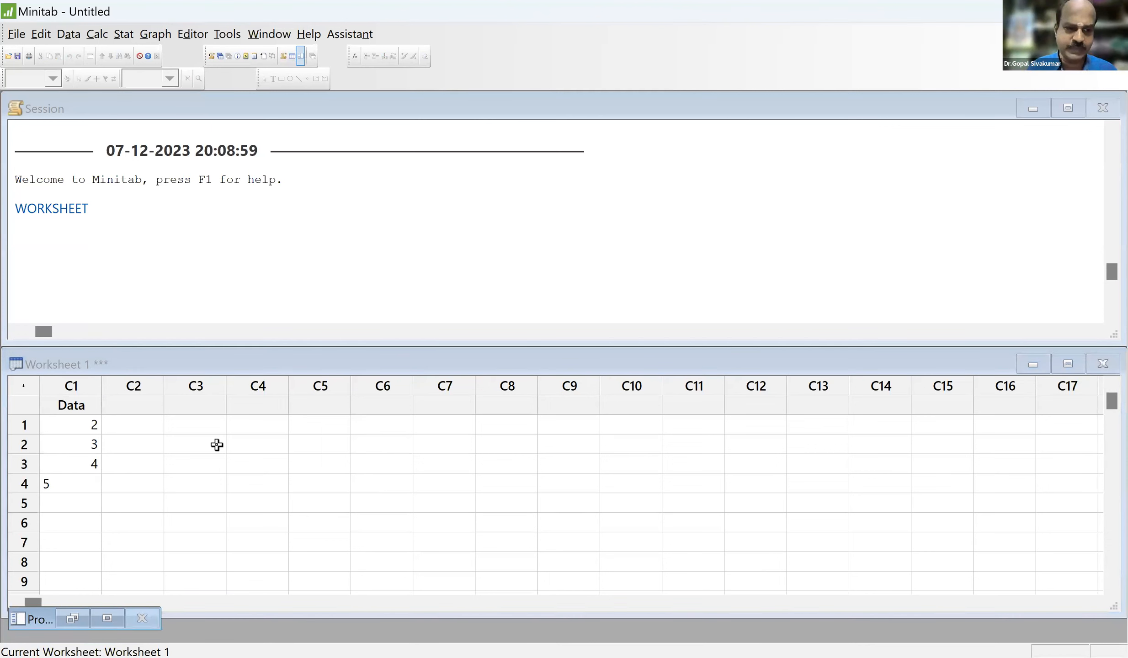
pyautogui.click(170, 489)
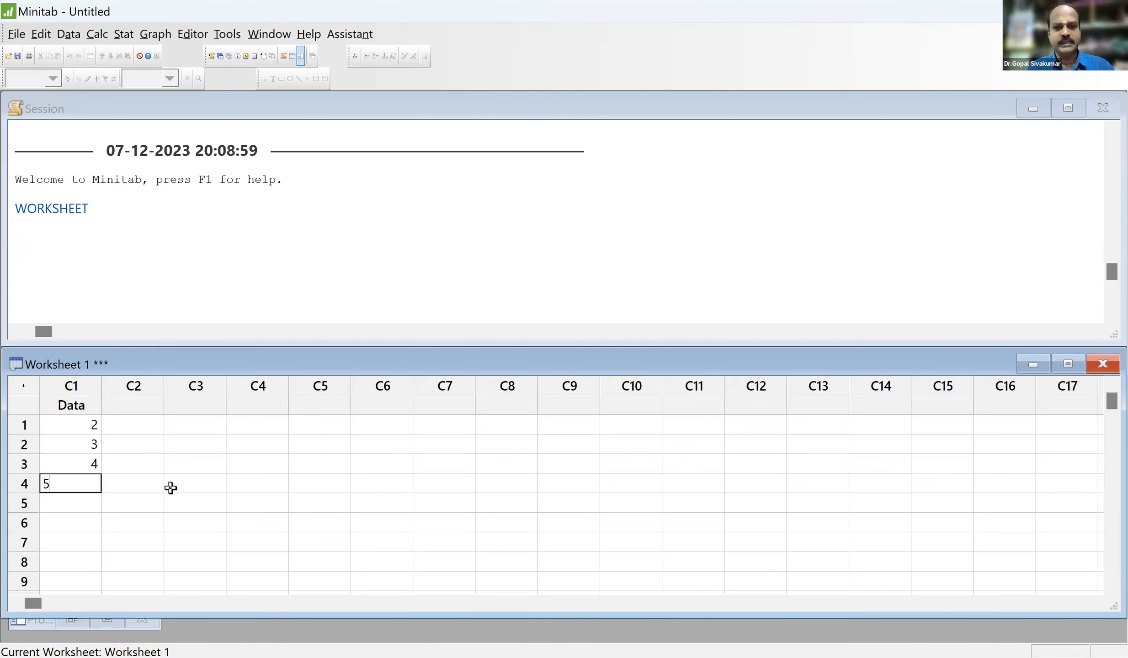
# - Add the note "SESSION WINDOW => REPORTS" on a new line below WORKSHEET in the Session window
pyautogui.click(107, 208)
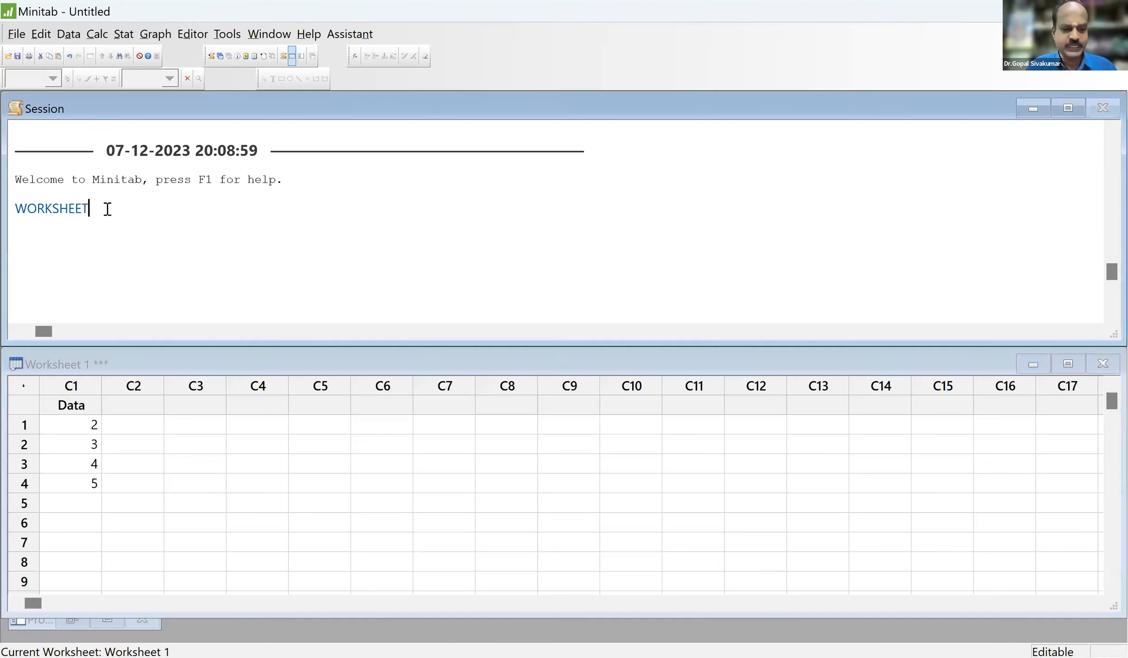
pyautogui.press('Return')
pyautogui.write('sess')
pyautogui.press('BackSpace')
pyautogui.press('BackSpace')
pyautogui.press('BackSpace')
pyautogui.press('BackSpace')
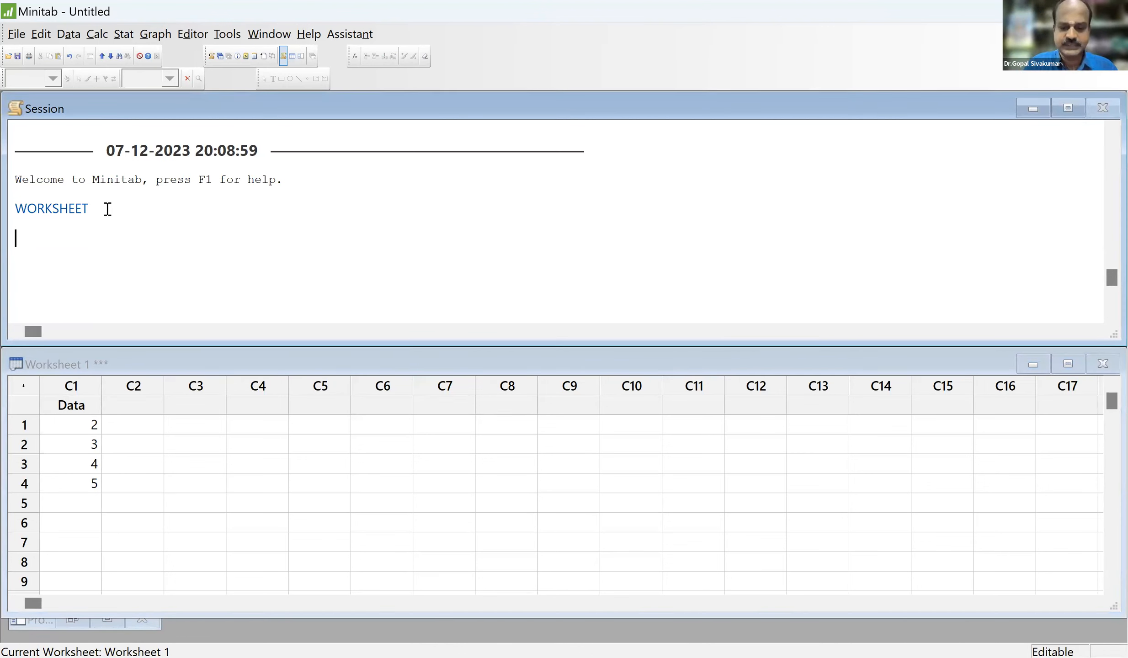
pyautogui.write('SESSION')
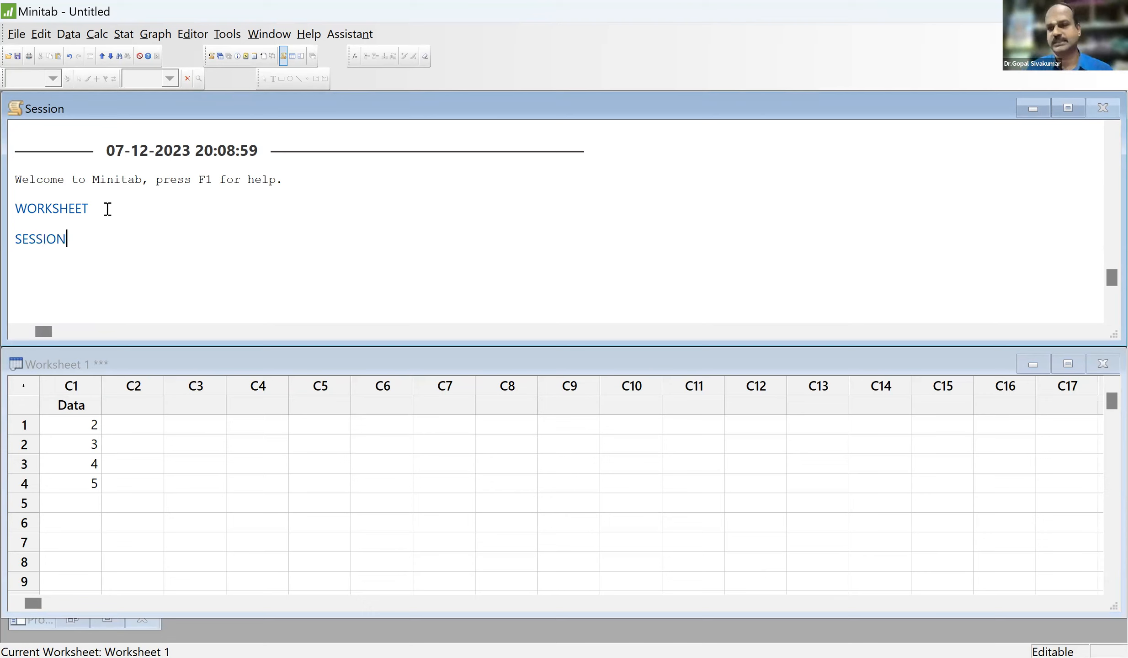
pyautogui.write(' WINDOW')
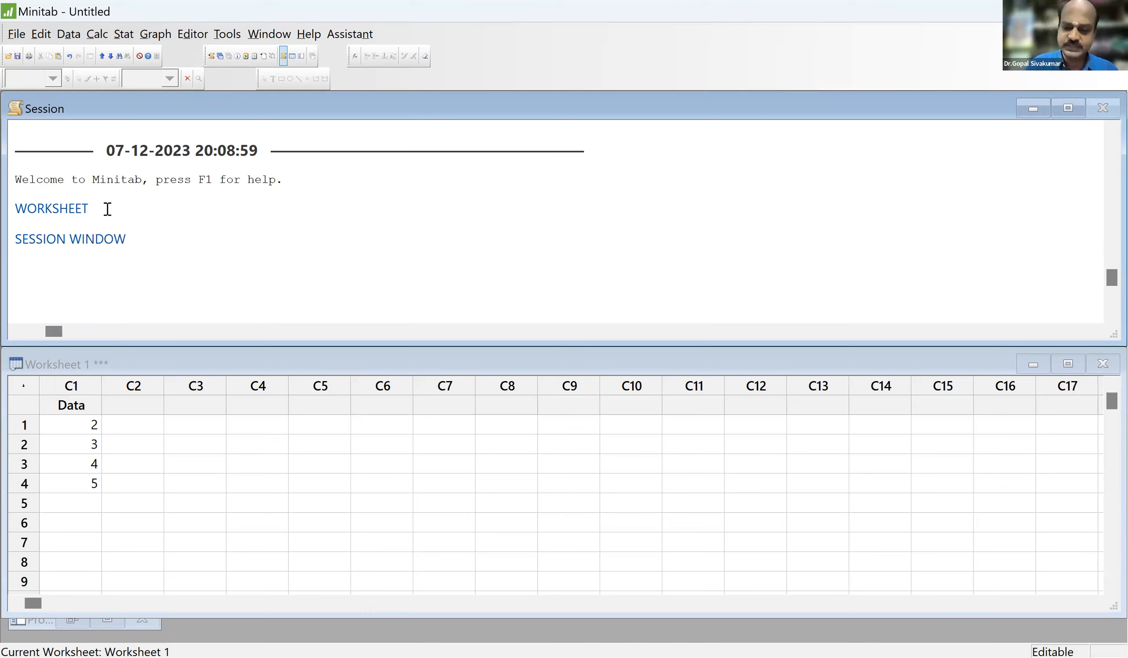
pyautogui.write(' => REPORTS')
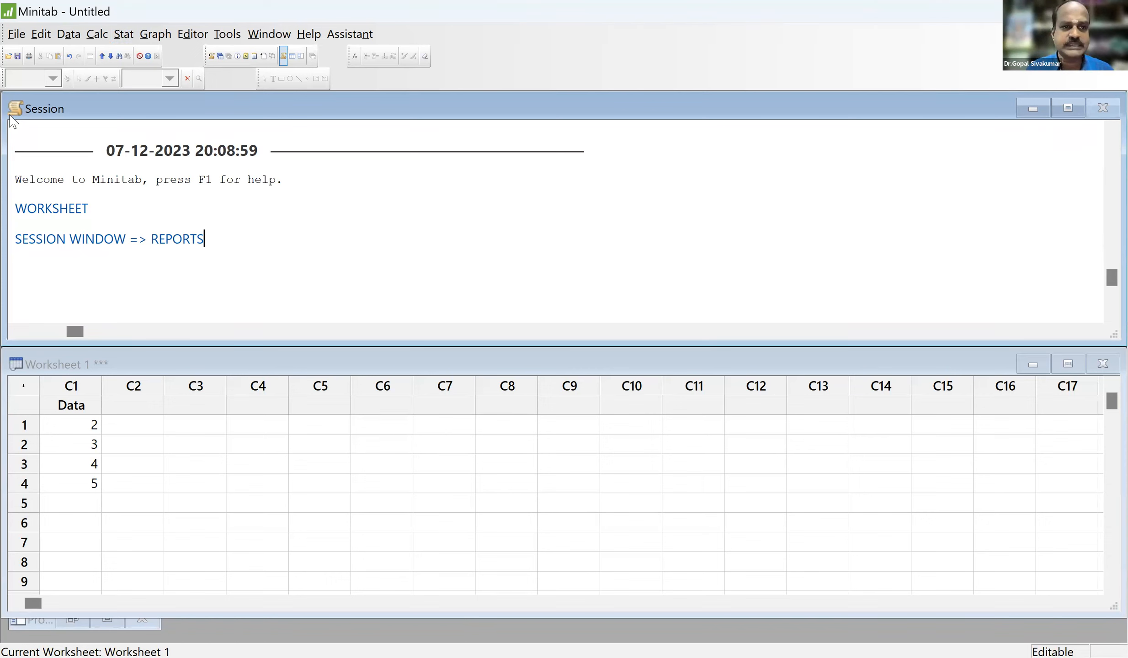
pyautogui.click(124, 34)
pyautogui.press('Up')
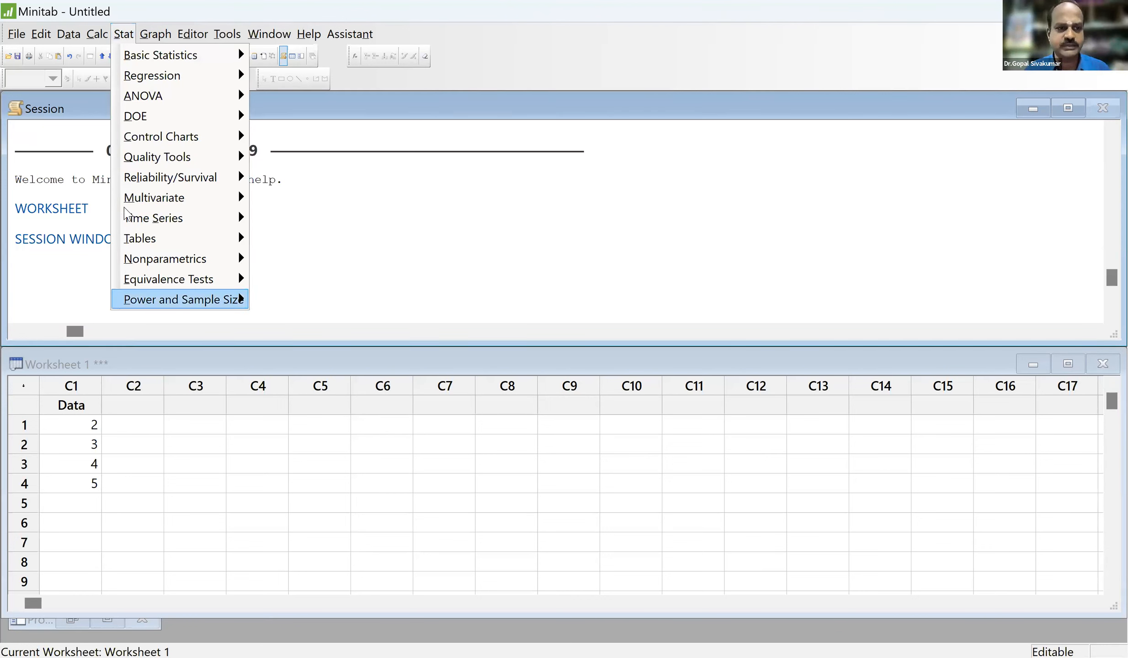
pyautogui.press('Down')
pyautogui.press('Up')
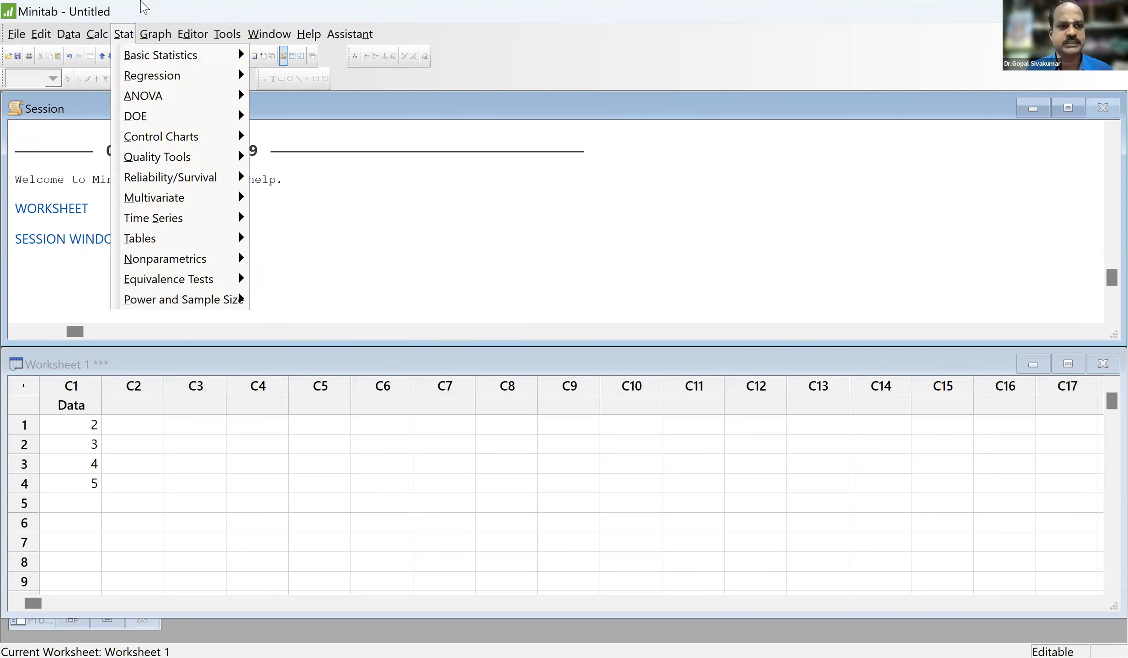
pyautogui.press('Right')
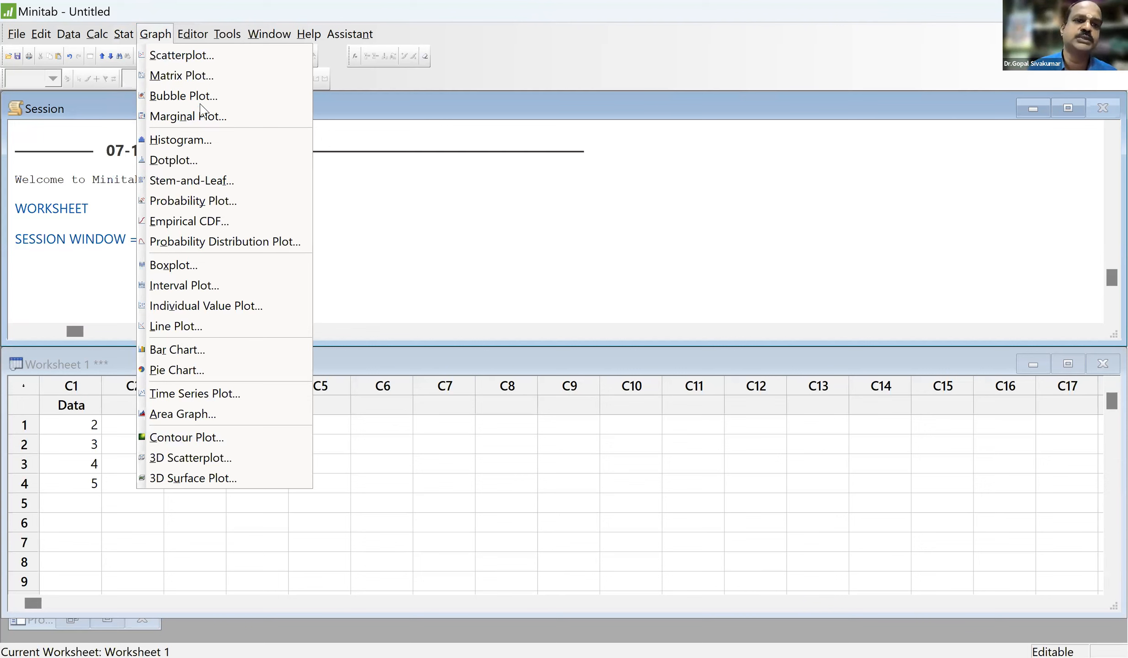
pyautogui.press('Left')
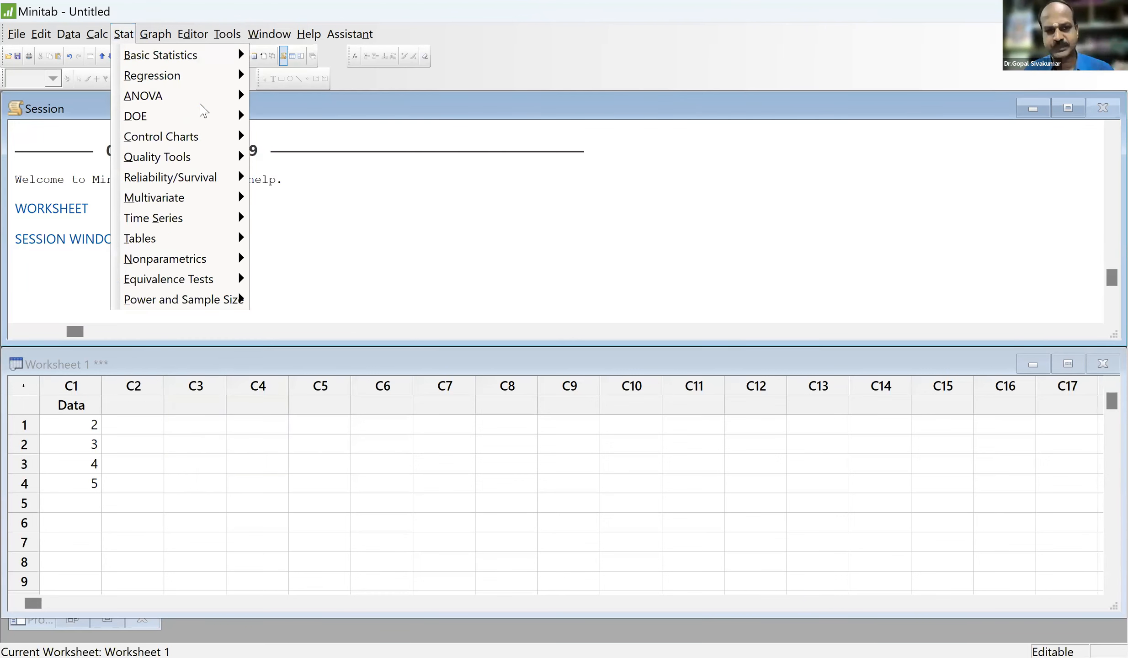
pyautogui.press('Right')
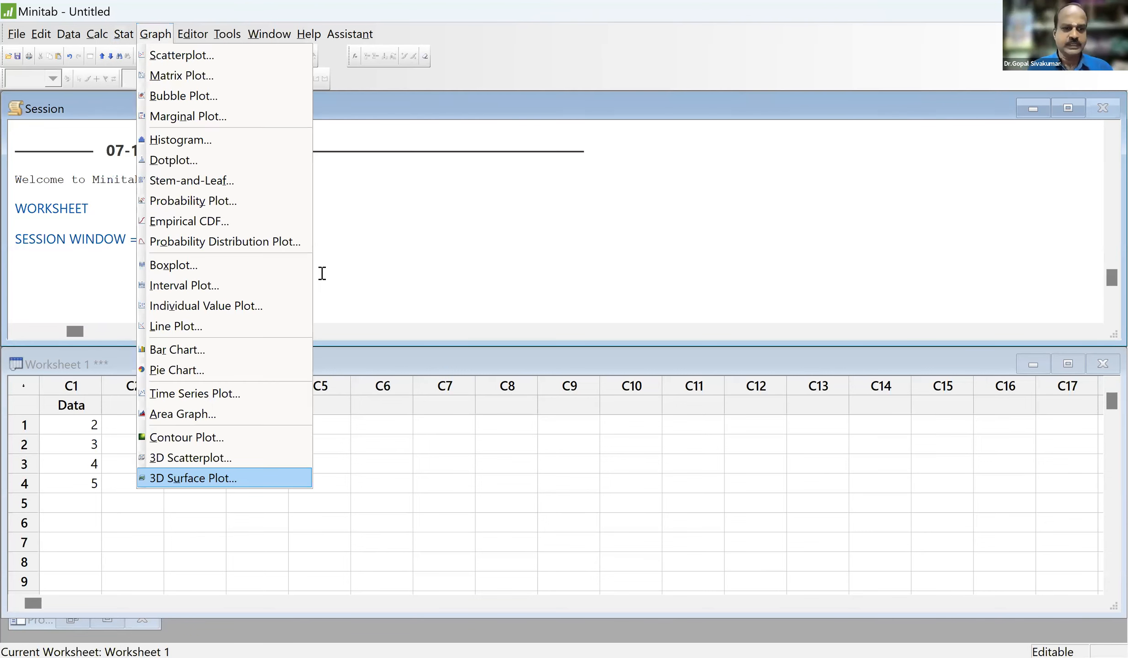
pyautogui.press('Escape')
# - Add the lines "STATISTICS ?" and "SCIENCE OF" below the existing notes in the Session window
pyautogui.click(316, 261)
pyautogui.press('Return')
pyautogui.write('STAT')
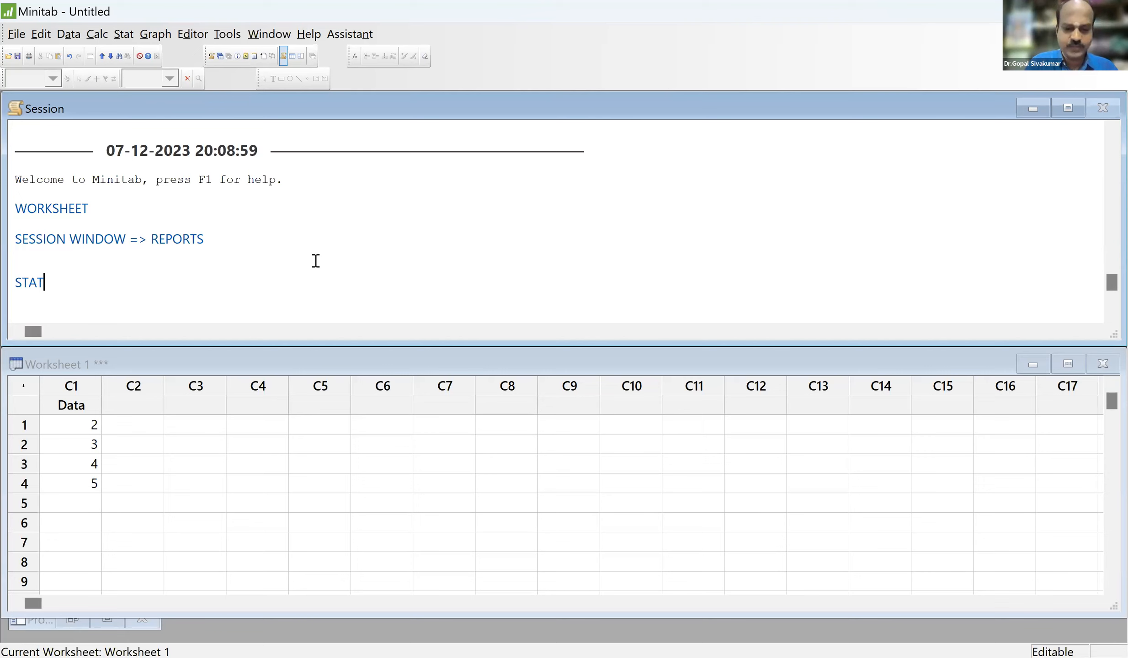
pyautogui.write('ISTICS ?')
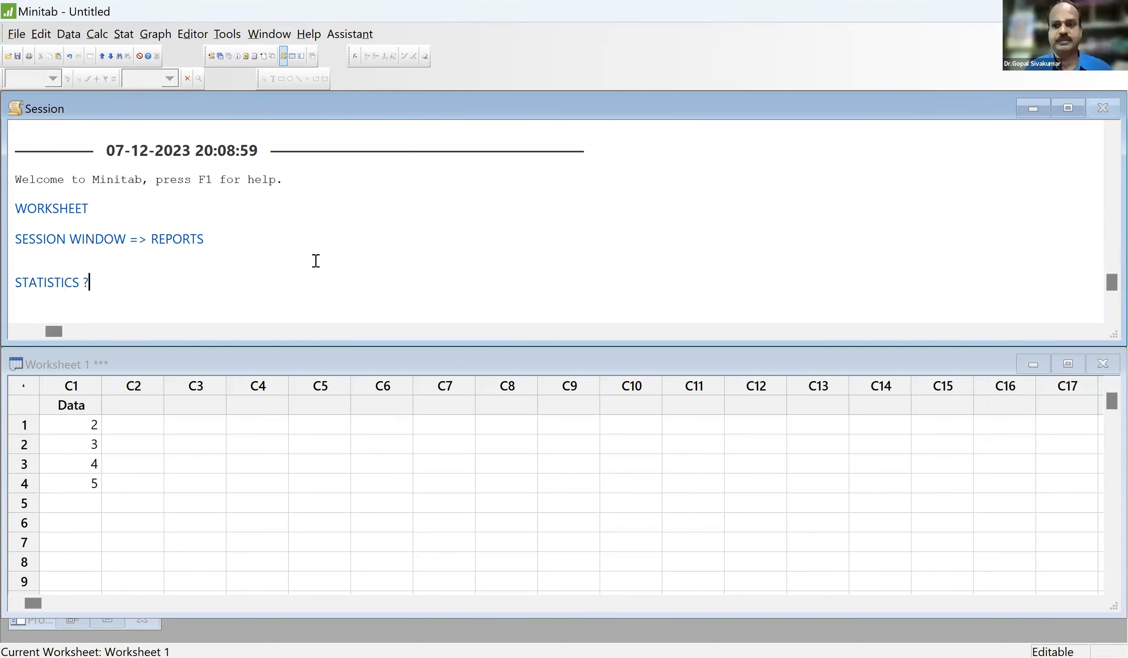
pyautogui.press('Return')
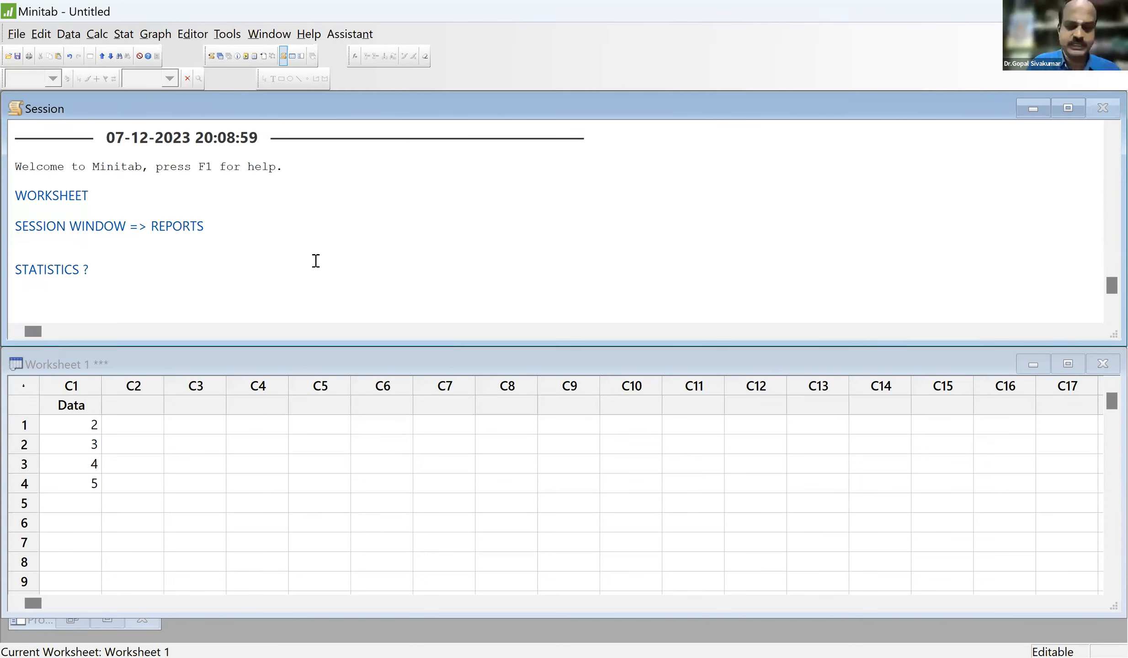
pyautogui.write('SCIE')
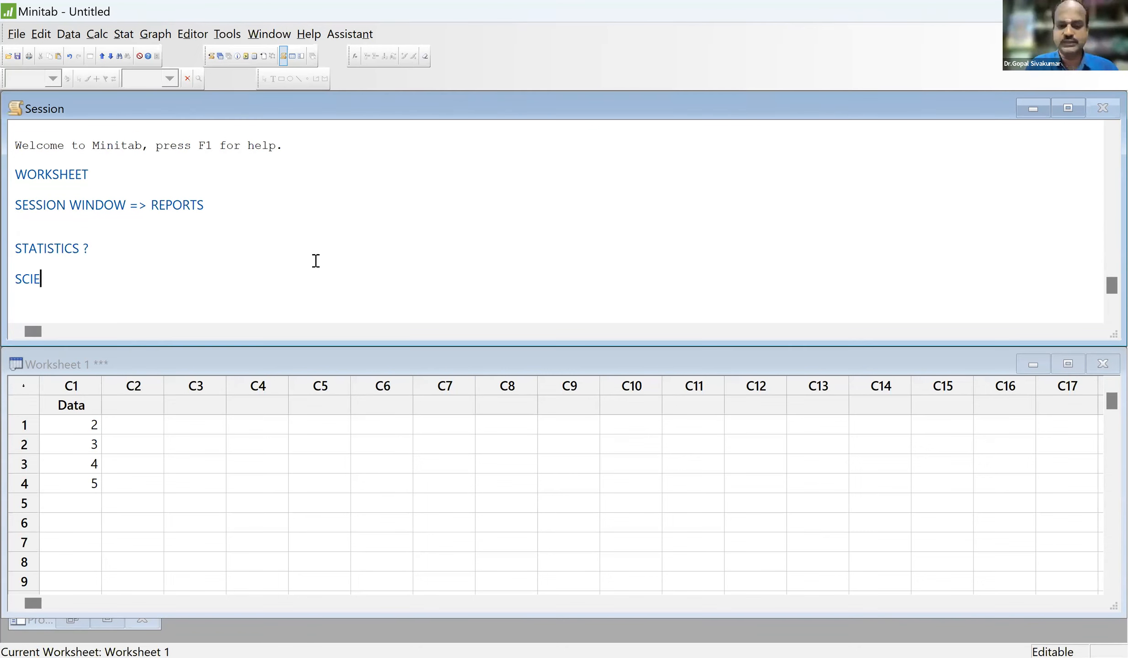
pyautogui.write('NCE OF')
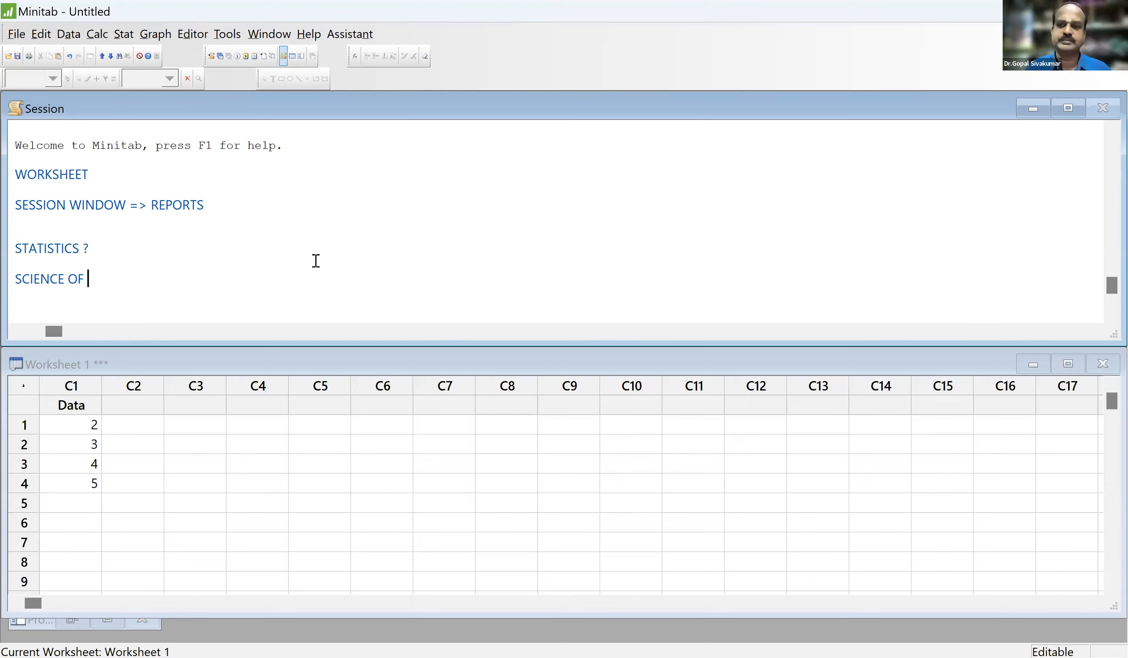
# - Add the line "DESCRIPTIVE VS INFERENTIAL" below "SCIENCE OF" in the session notes
pyautogui.press('Return')
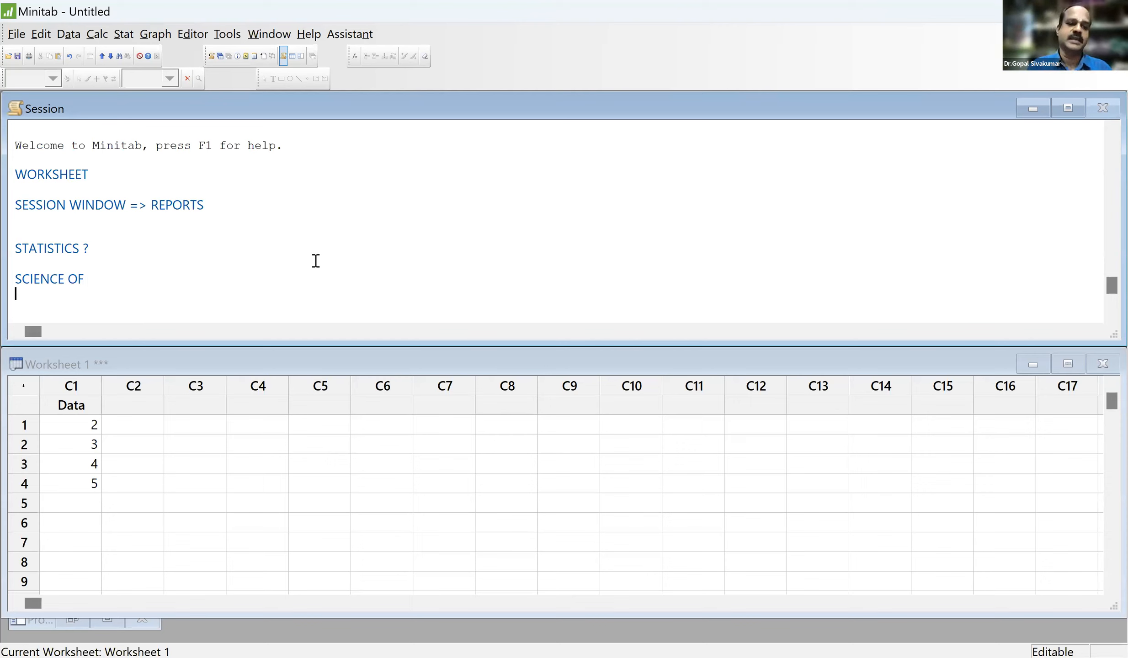
pyautogui.write('DESCRI')
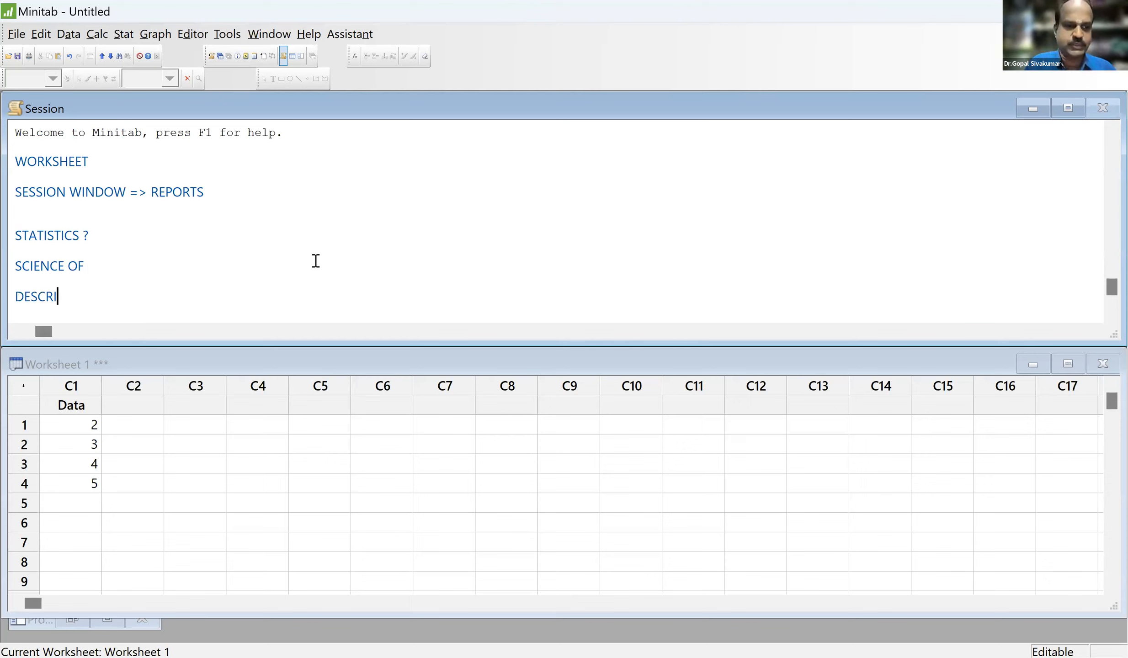
pyautogui.write('PTIV')
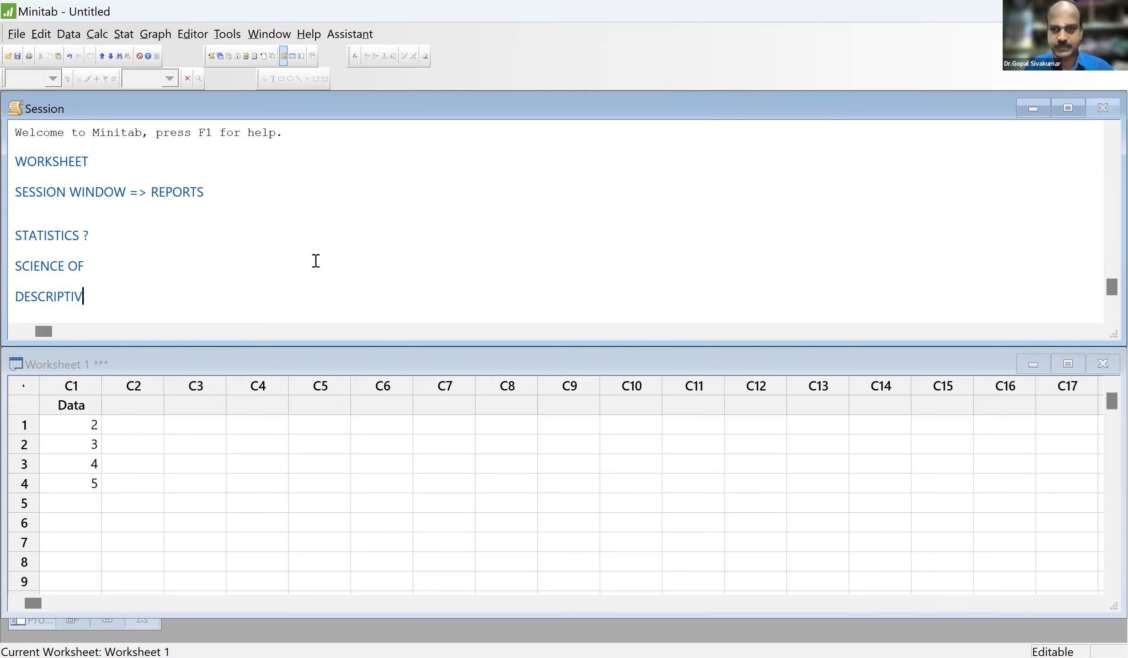
pyautogui.write('E VS INFERENTIA')
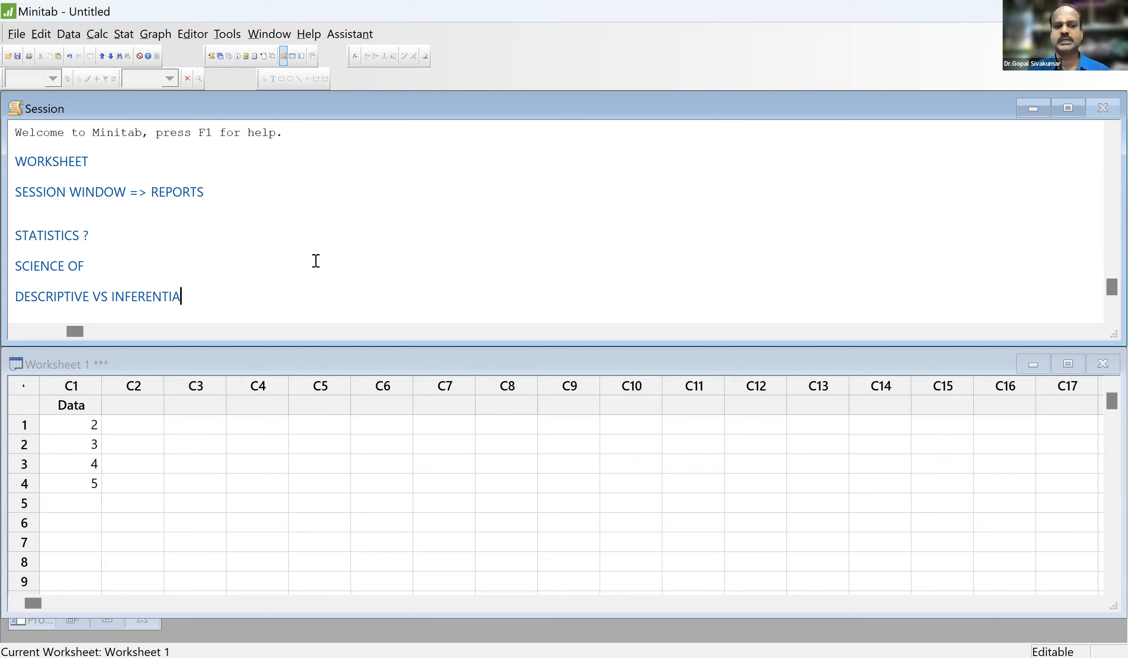
pyautogui.write('L')
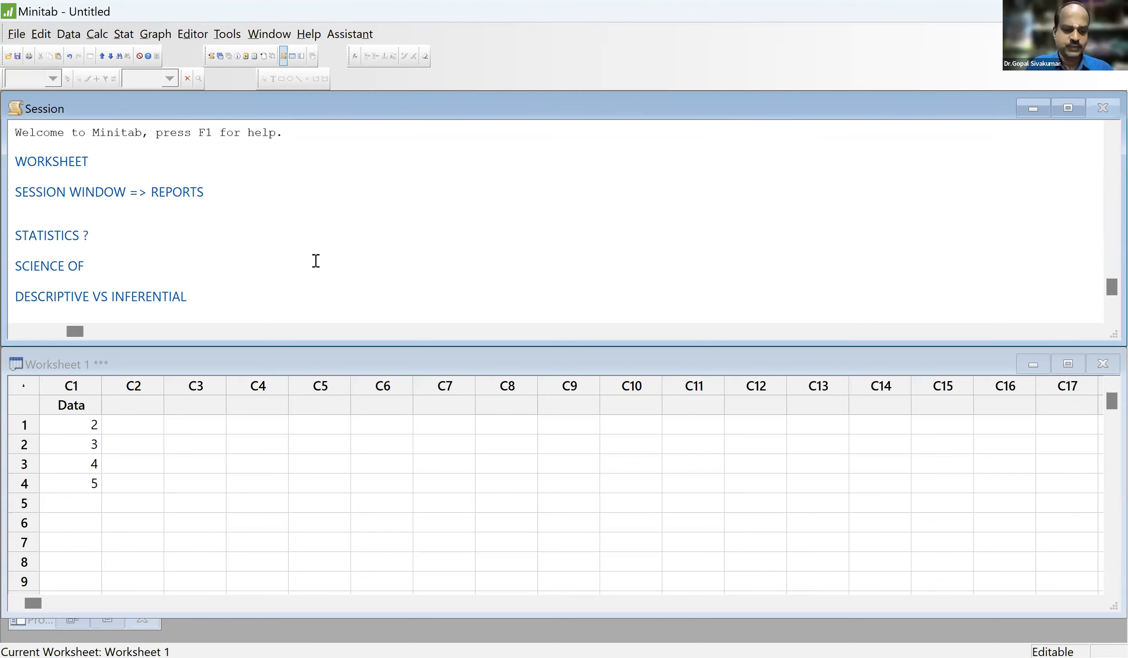
# - Add the line "DESCRIPTIVE : UNDERSTANDING THE PRESENT / PAST / KNOWN THINGS" at the end of the session notes
pyautogui.press('Return')
pyautogui.write('DESCRIP')
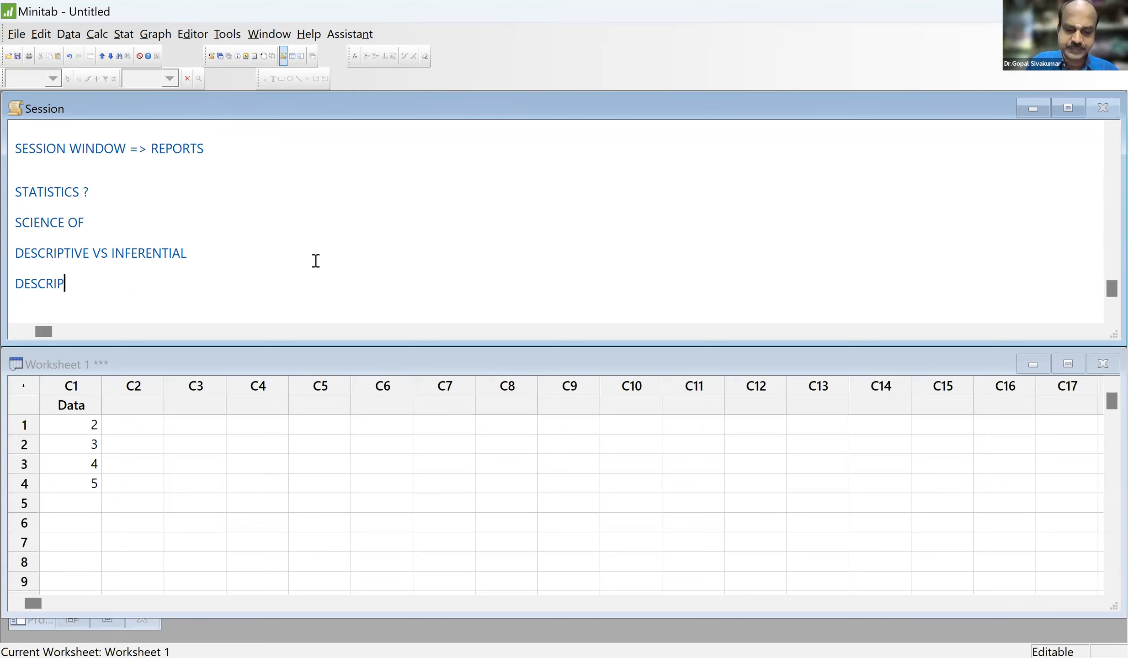
pyautogui.write('TIVE ')
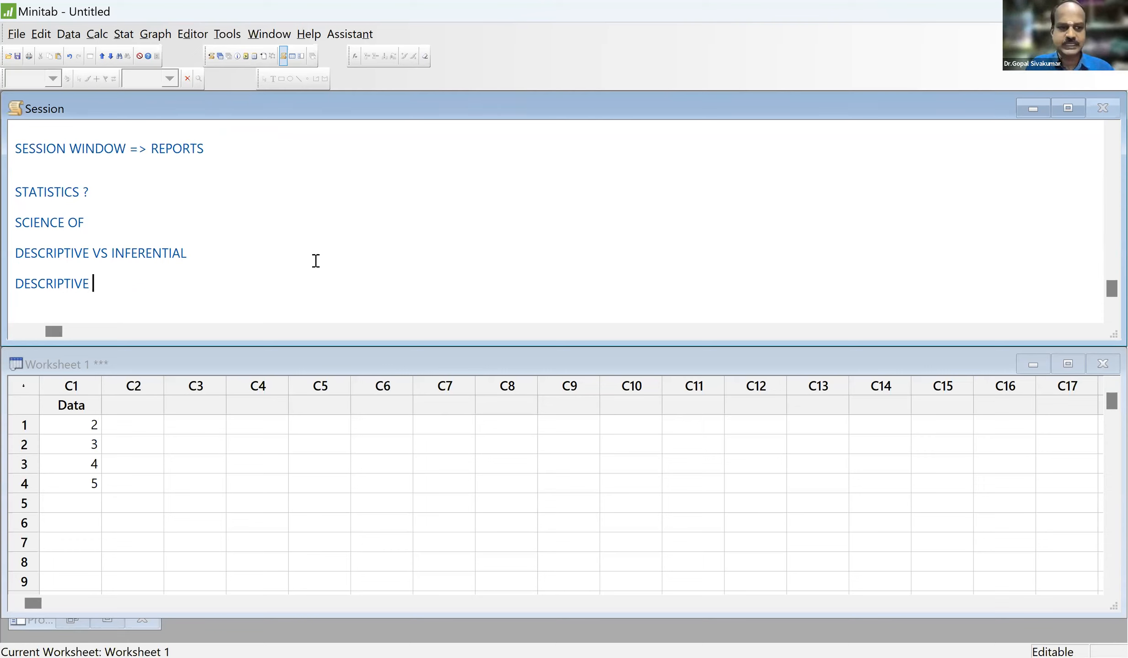
pyautogui.write(': UNDERS')
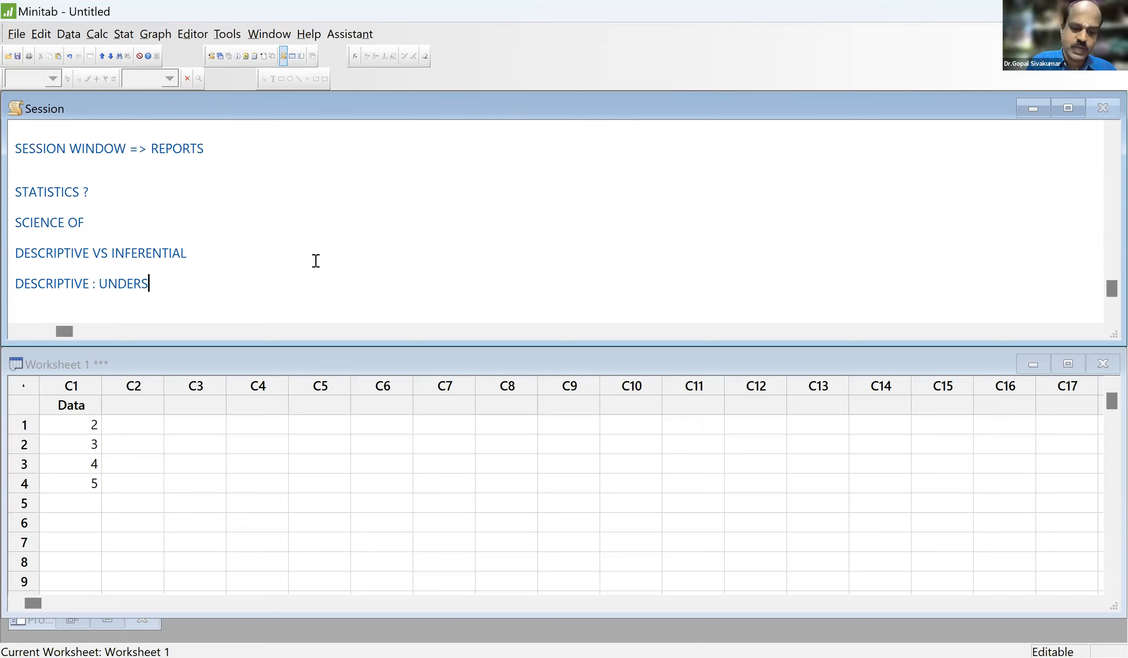
pyautogui.write('TANDING')
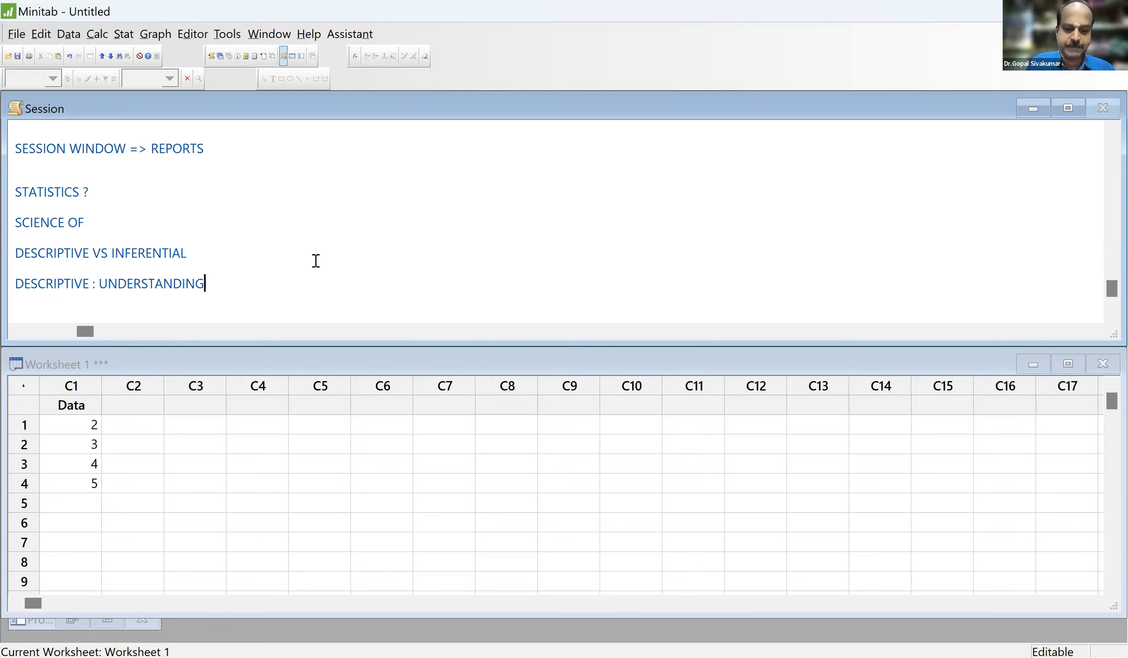
pyautogui.write(' THE PRES')
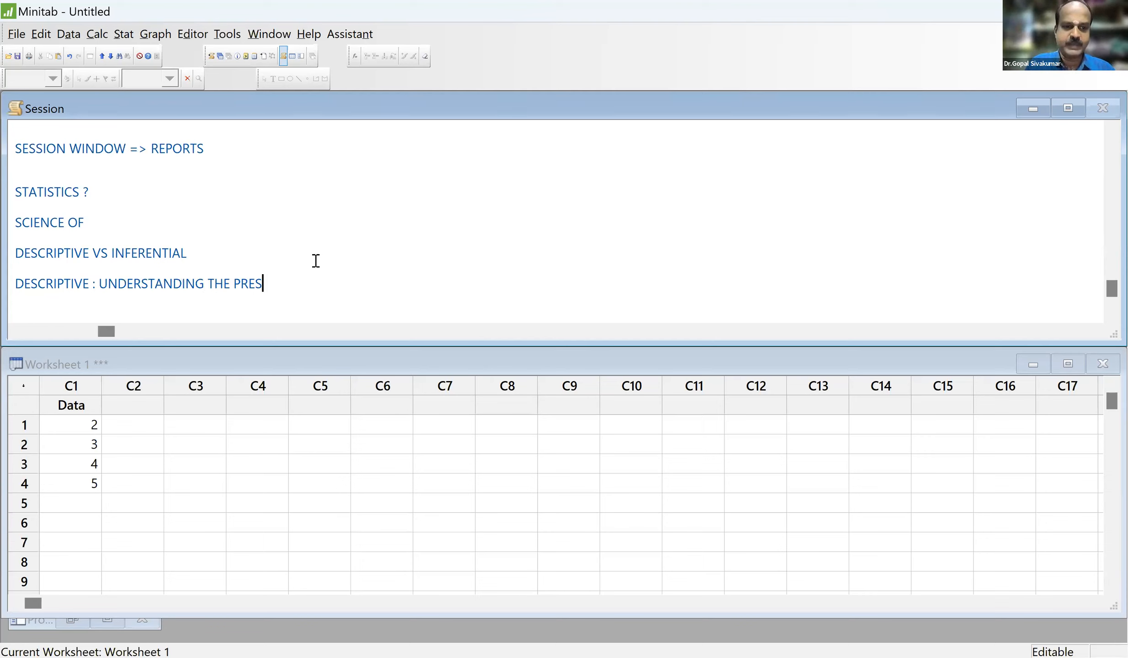
pyautogui.write('ENT / P')
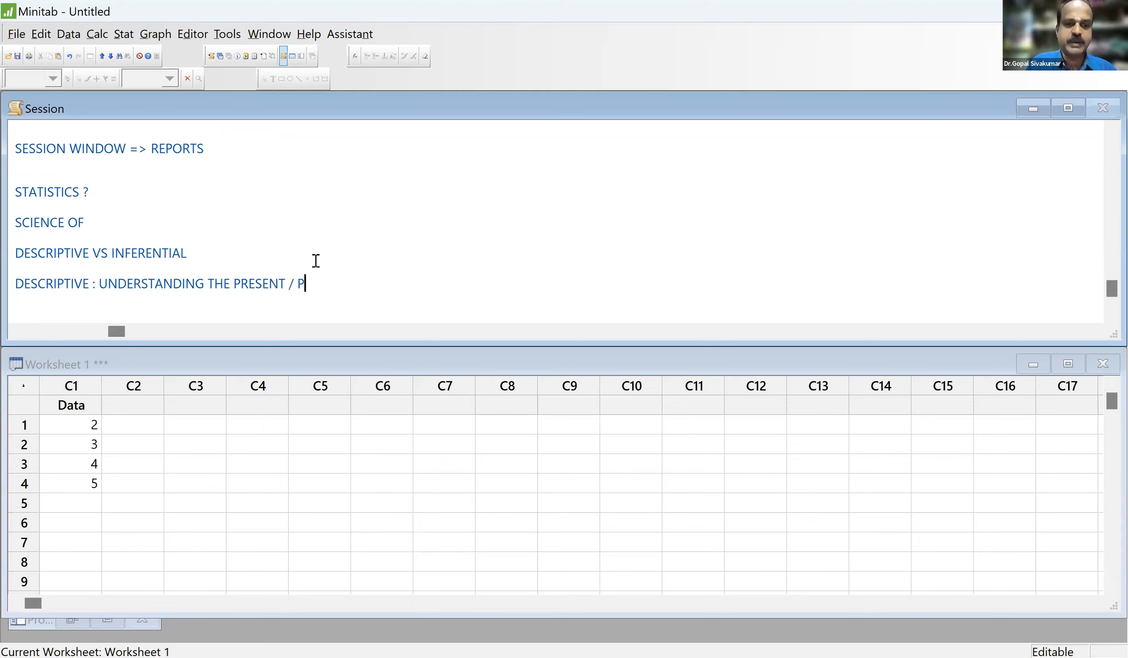
pyautogui.write('AST / K')
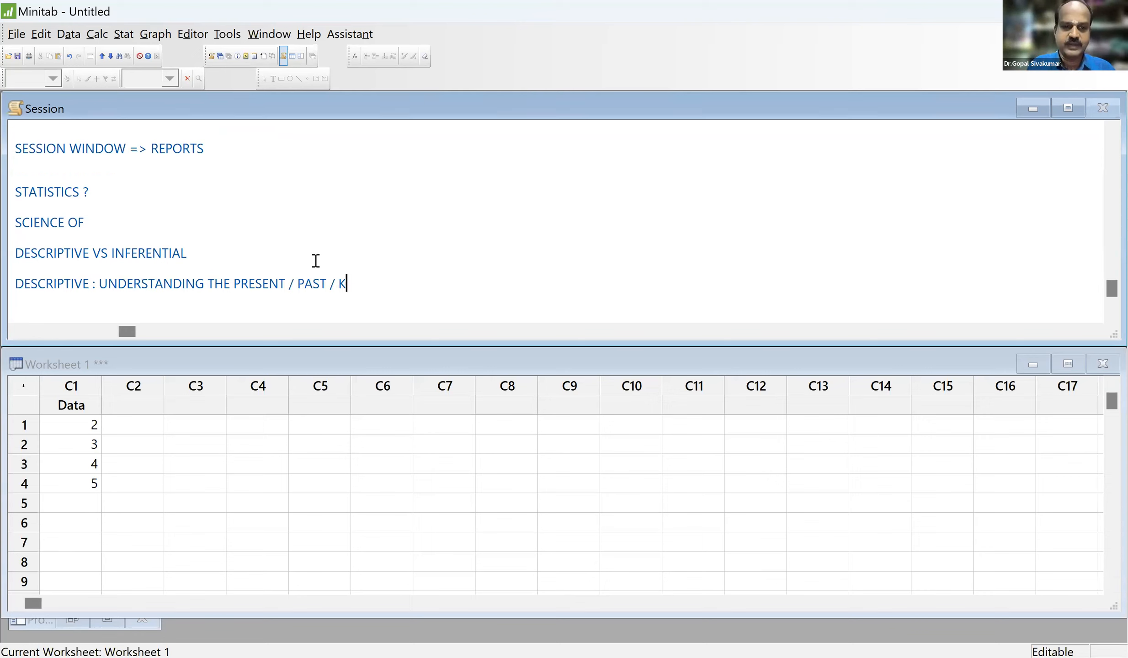
pyautogui.write('NOWN THINGS')
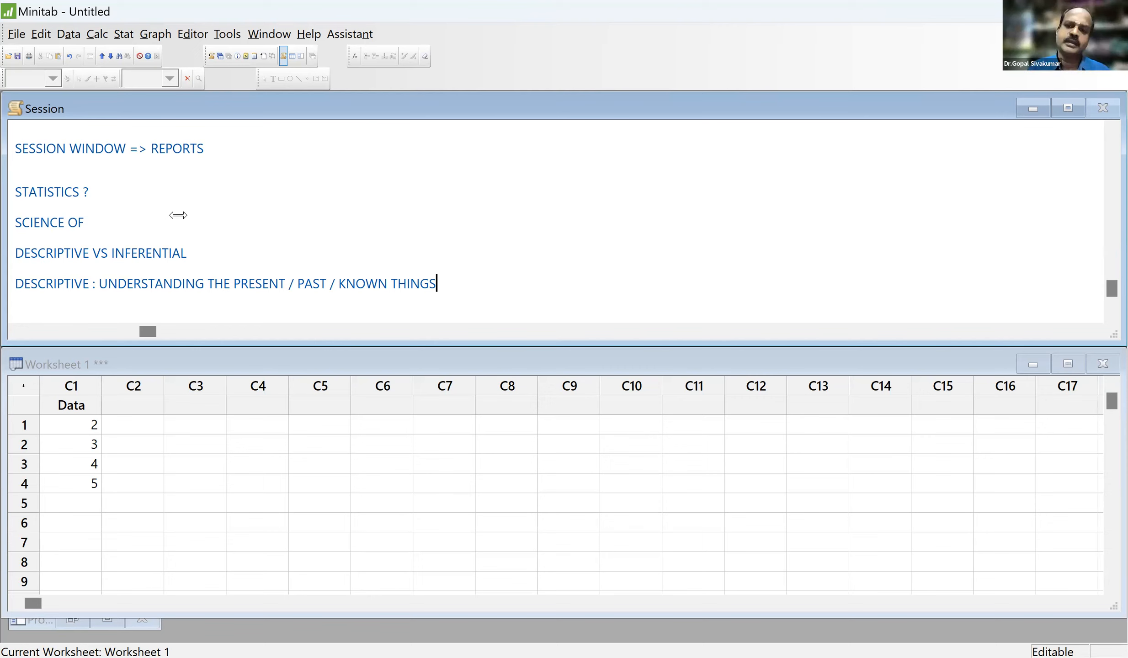
# - Add the line "INFERENTIAL : FUTURE" below the DESCRIPTIVE definition in the Session window
pyautogui.click(256, 150)
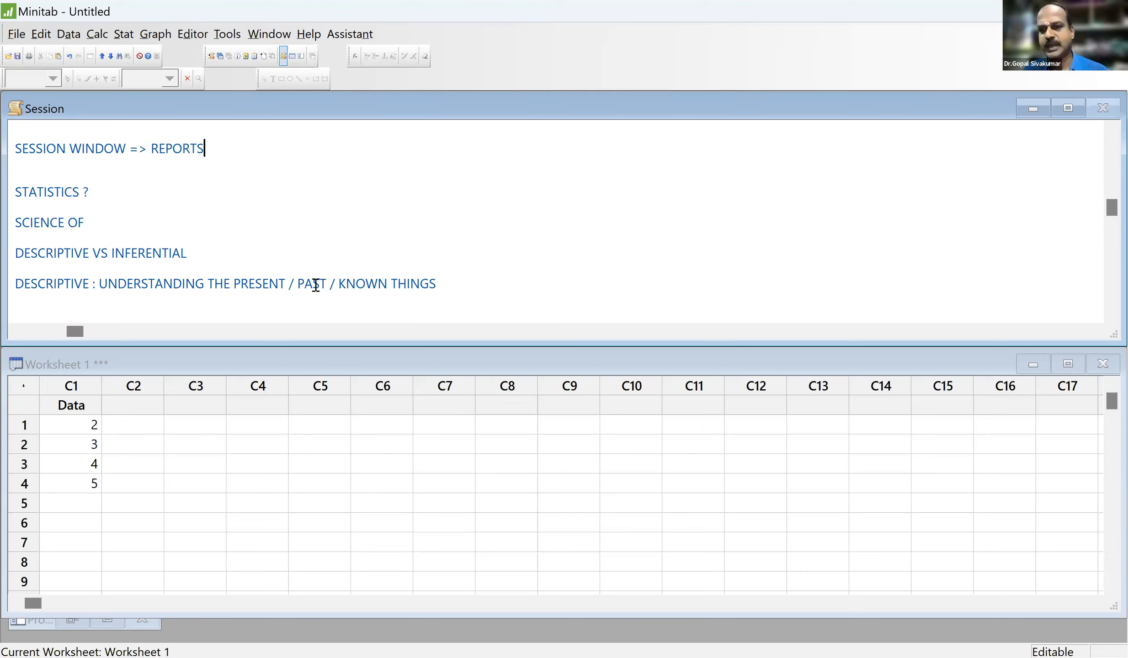
pyautogui.click(438, 275)
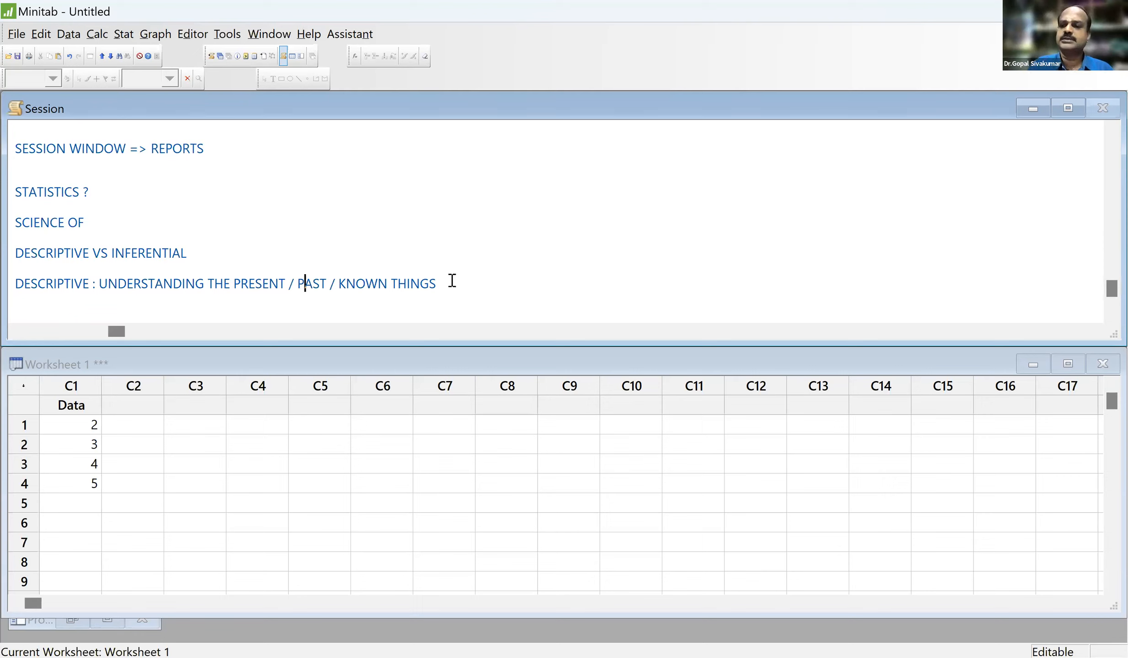
pyautogui.click(452, 281)
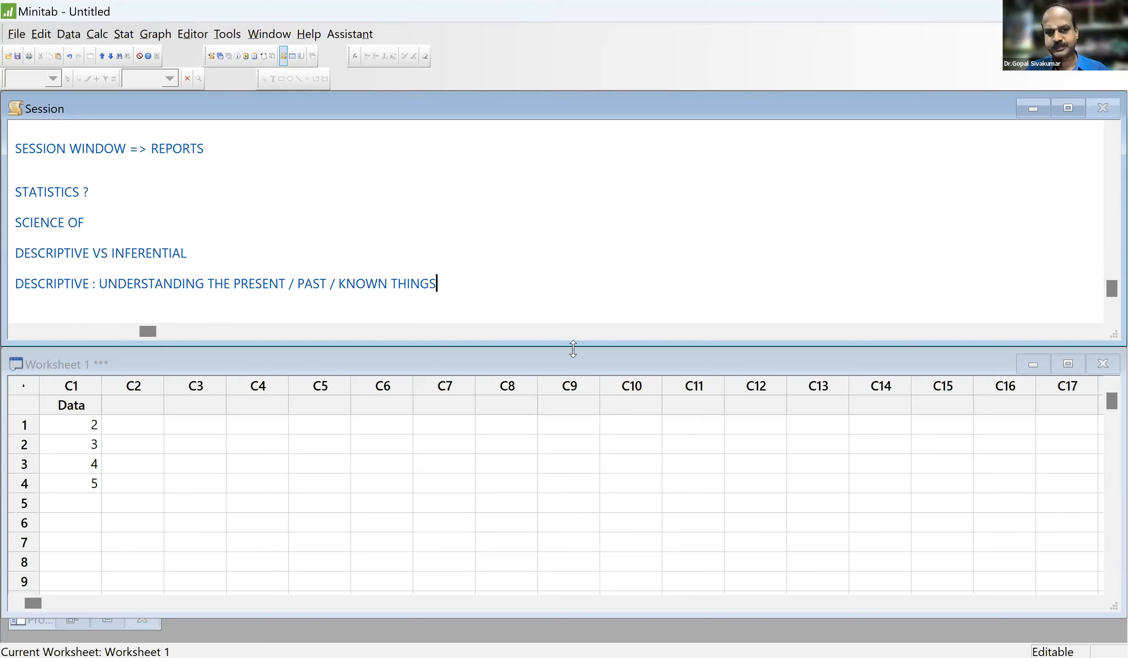
pyautogui.press('Return')
pyautogui.press('Return')
pyautogui.write('INFE')
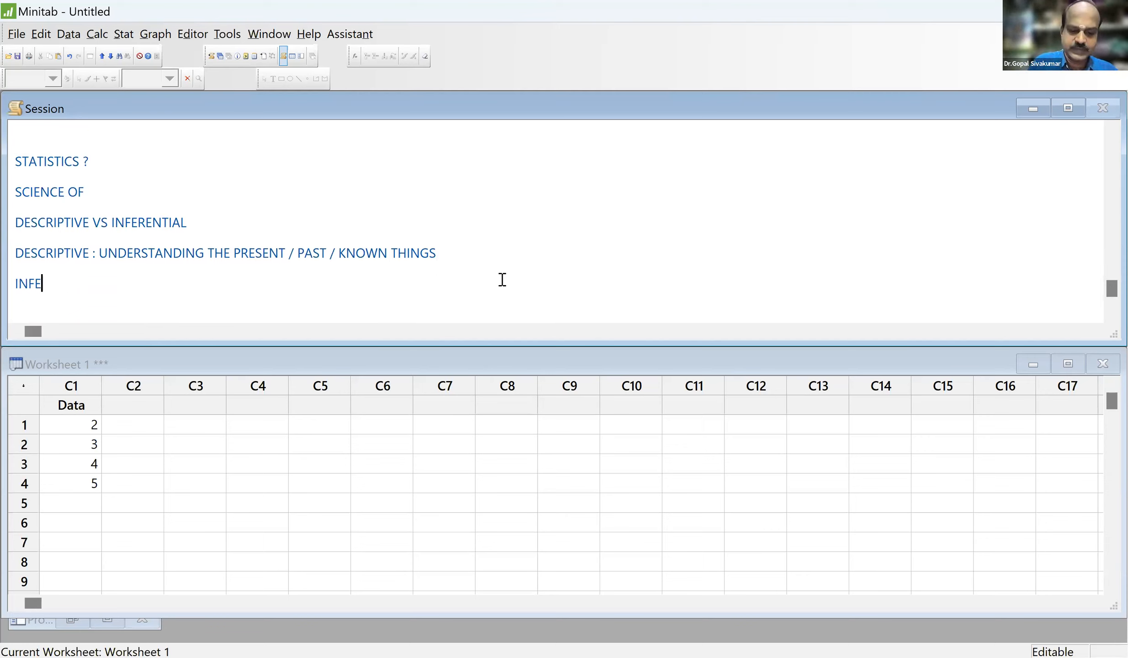
pyautogui.write('RENTIAL : ')
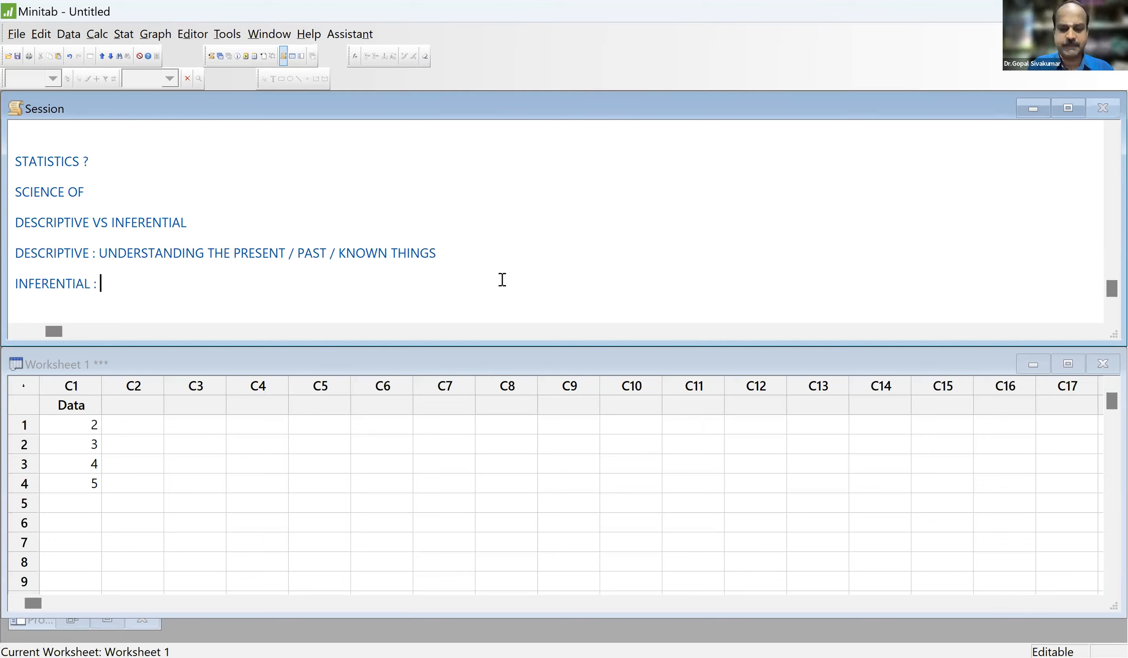
pyautogui.write('F')
pyautogui.write('UT')
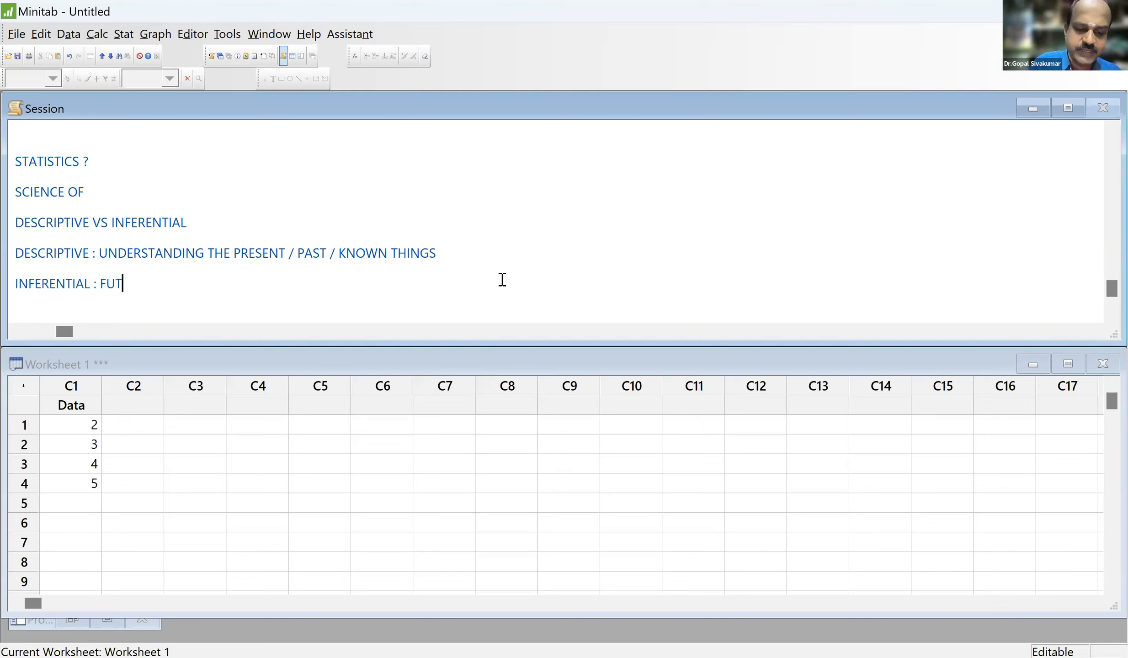
pyautogui.write('URE')
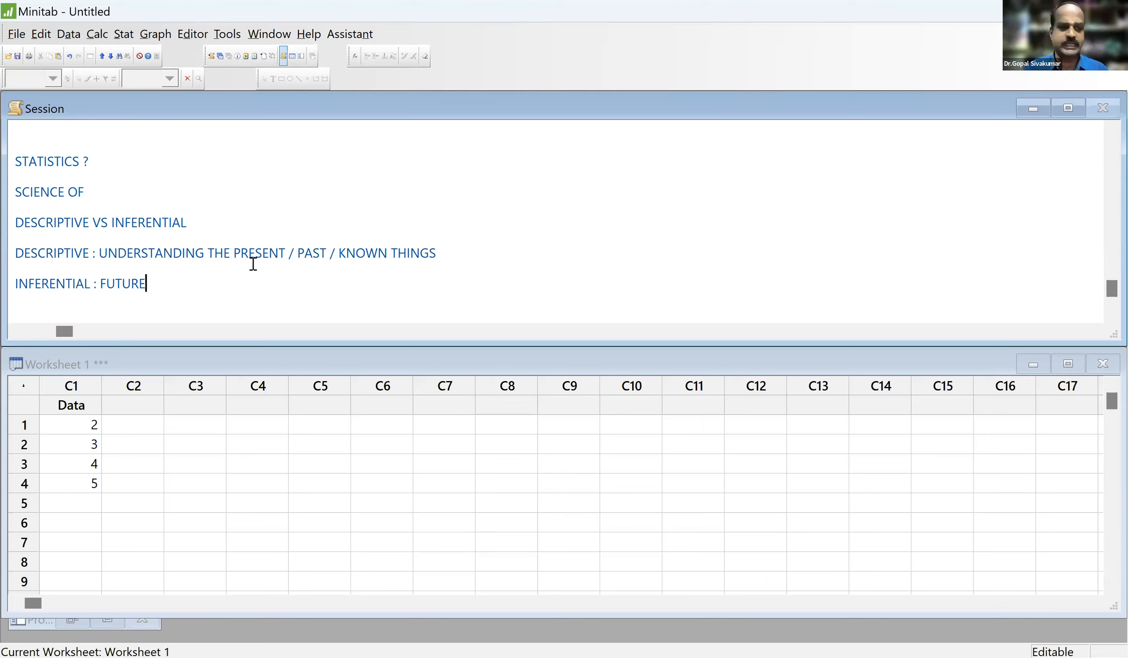
# - Add the line "CONFIDENCE LEVEL, WHILE MAKING A DECISION => 95%" below the INFERENTIAL note
pyautogui.press('Return')
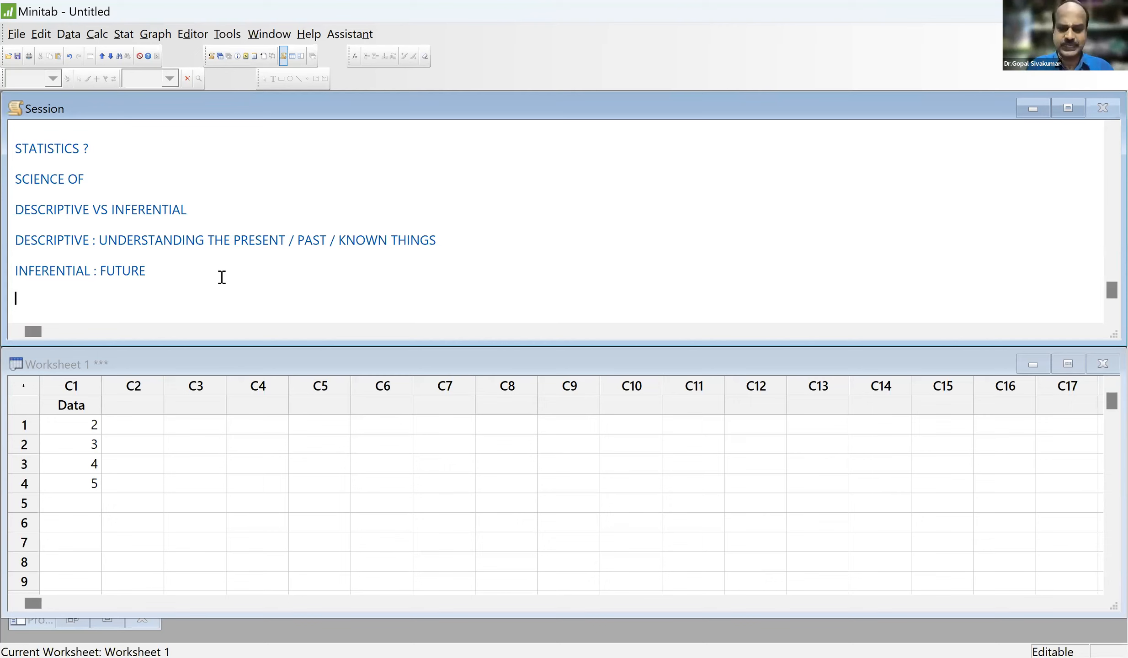
pyautogui.write('CONFID')
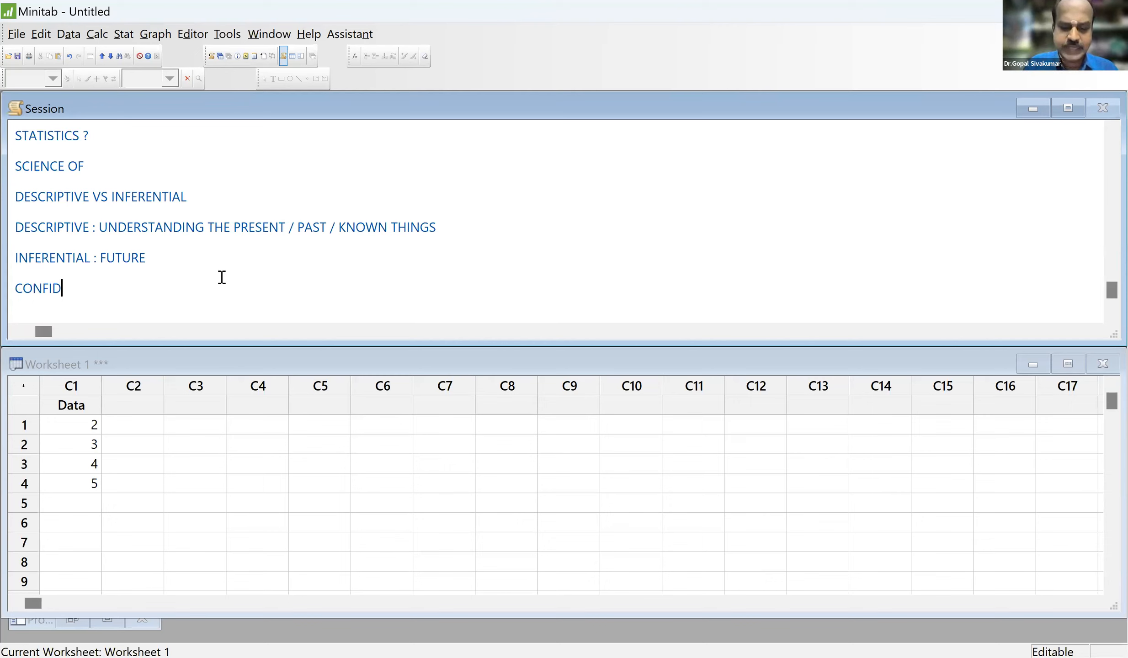
pyautogui.write('ENCE LEVEL')
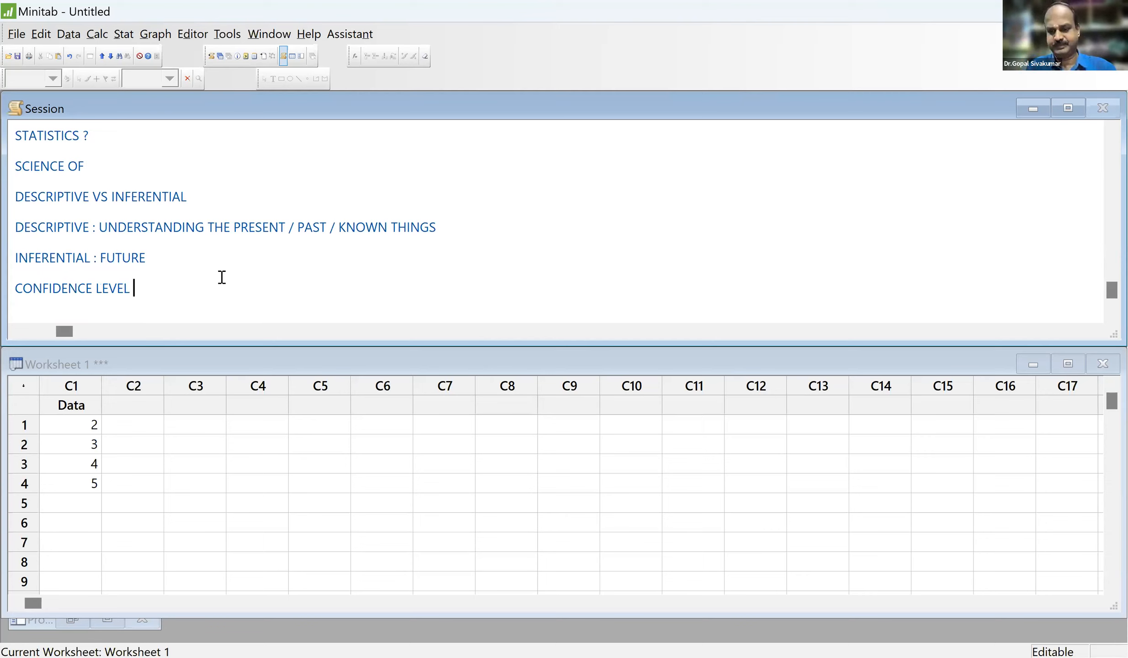
pyautogui.press('BackSpace')
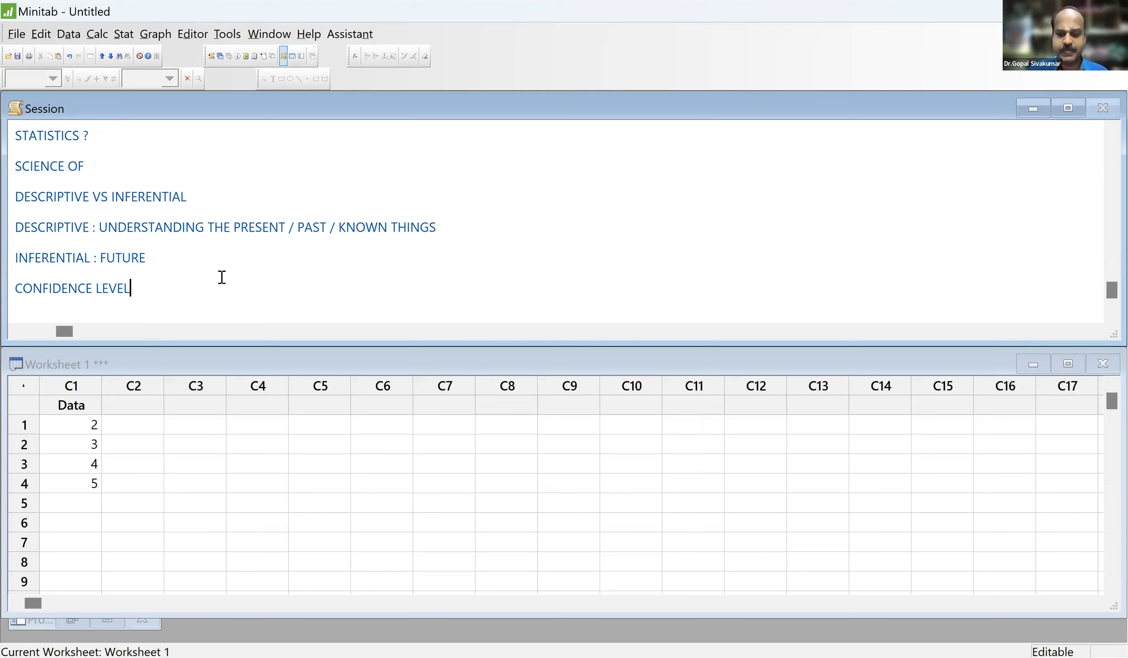
pyautogui.write(', WHILE MAKING A DECISIO')
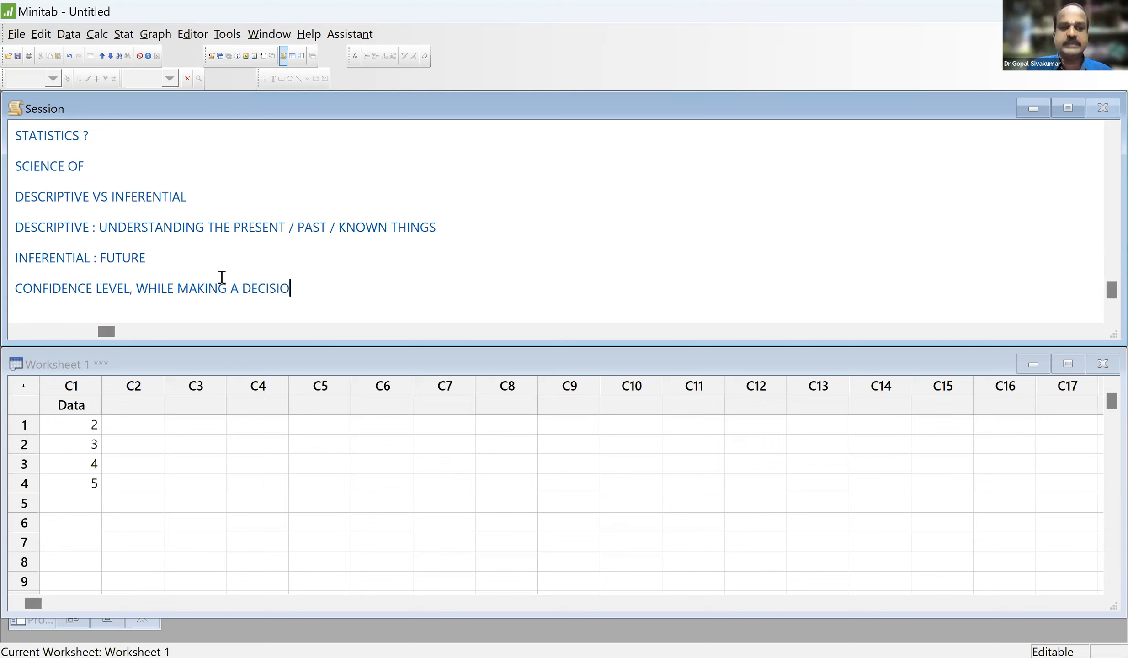
pyautogui.write('N')
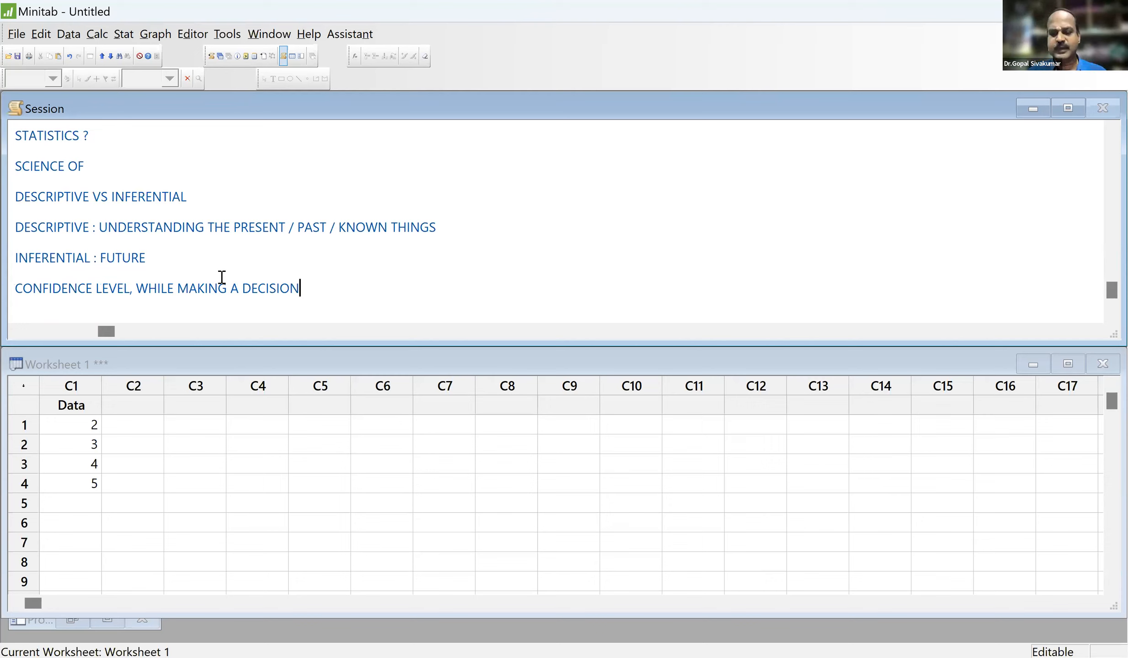
pyautogui.write(' => 95%')
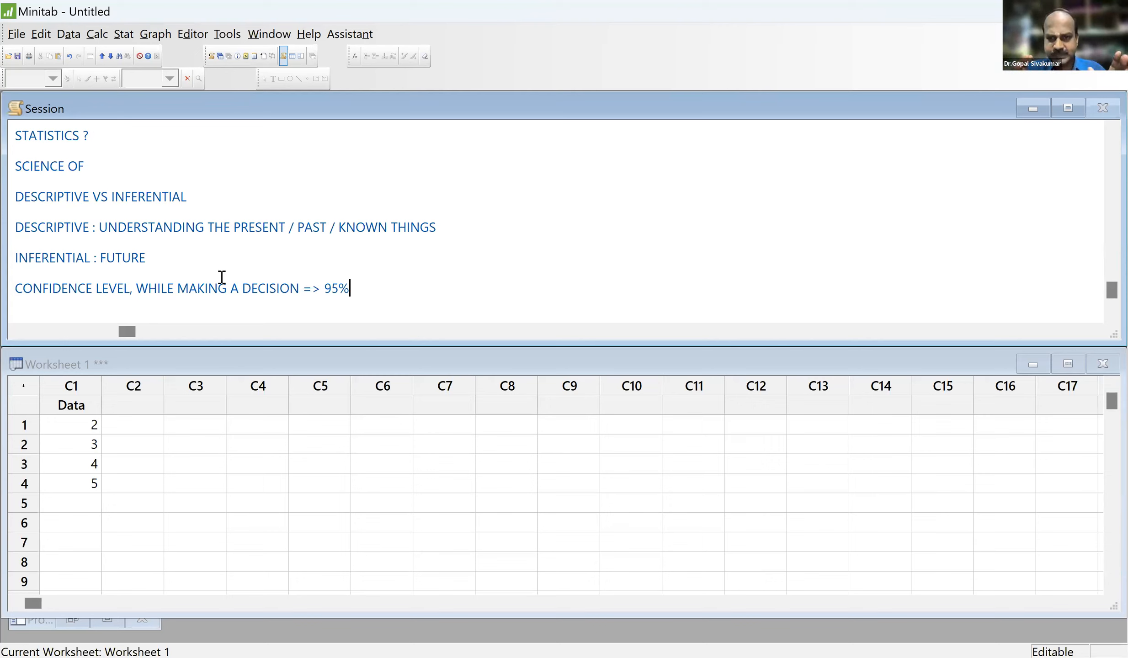
# - Add the line "CONFIDENCE LIMITS" below the confidence level note in the Session window
pyautogui.press('Return')
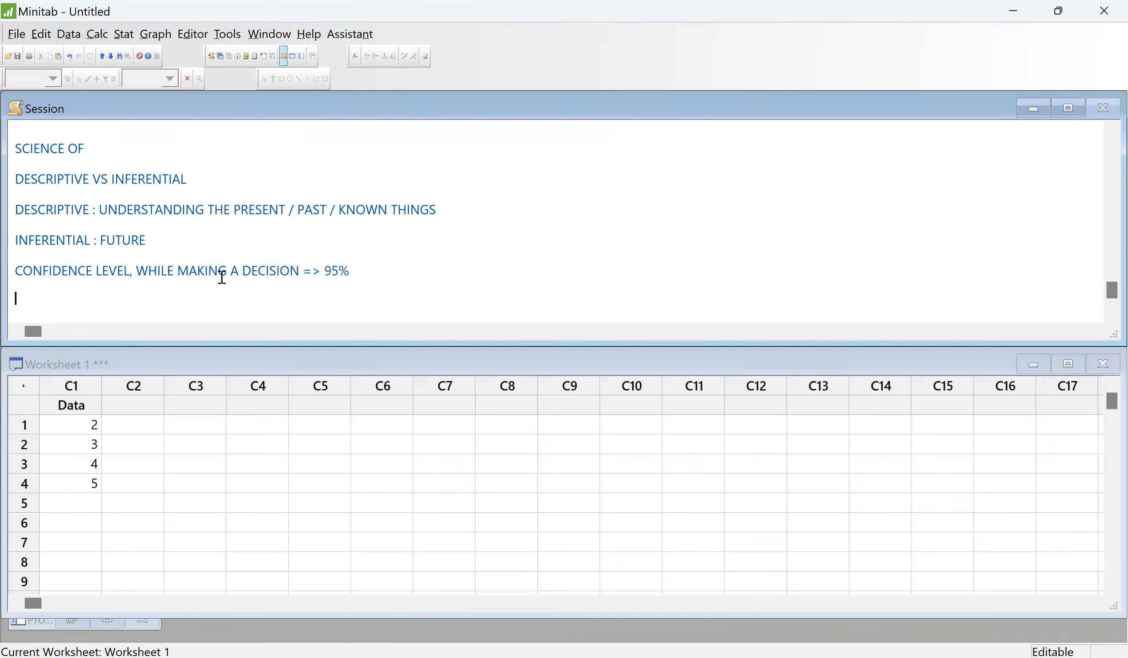
pyautogui.write('CON')
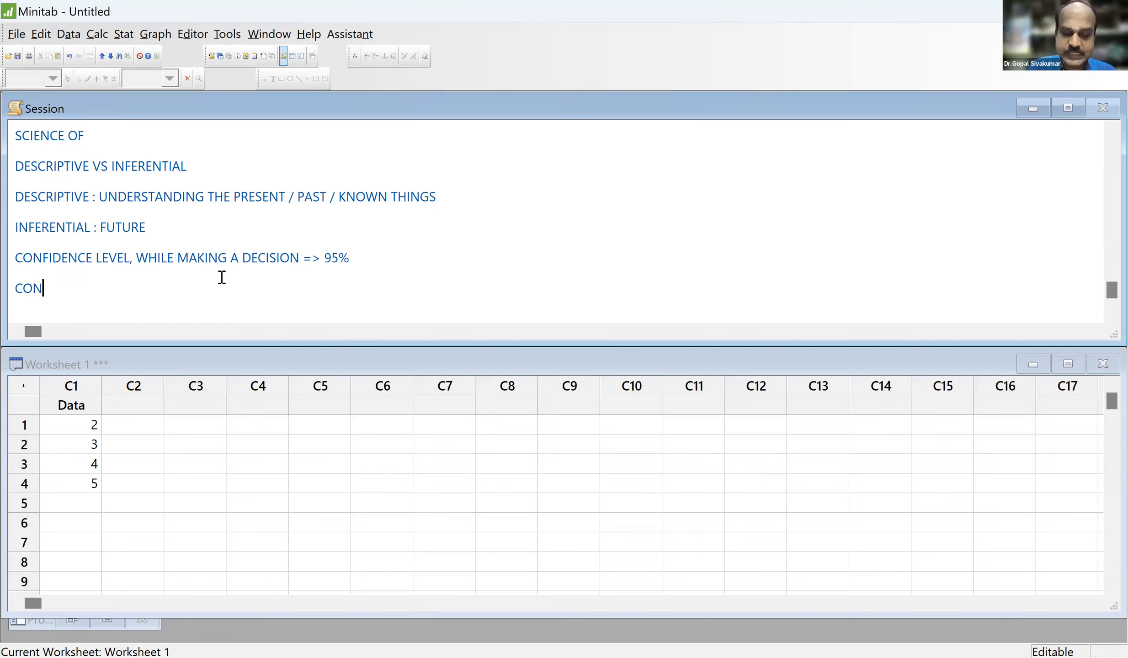
pyautogui.write('FIDENC')
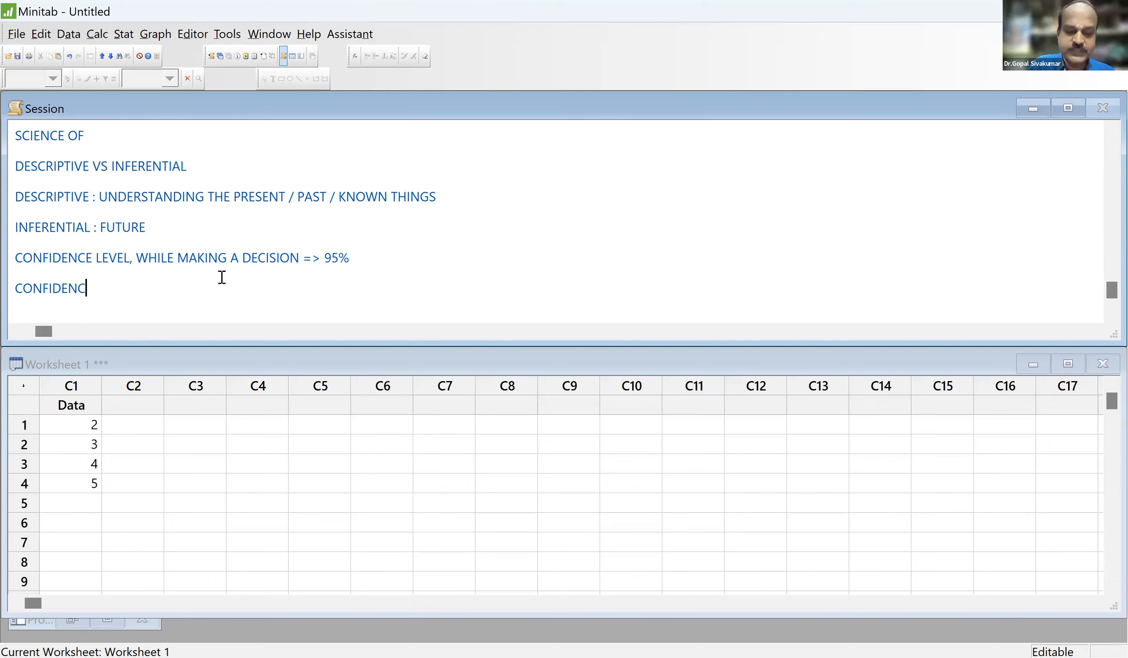
pyautogui.write('E LIMITS')
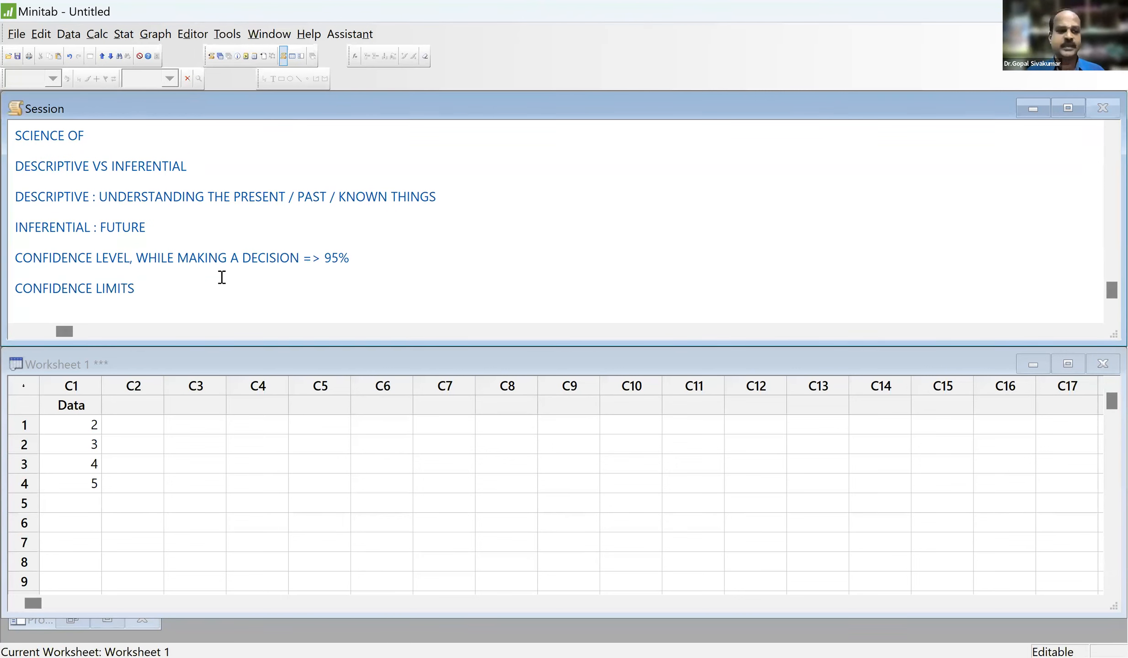
# - Add the line "BATTING AVERAGE = 55" below "CONFIDENCE LIMITS" in the session notes
pyautogui.press('Return')
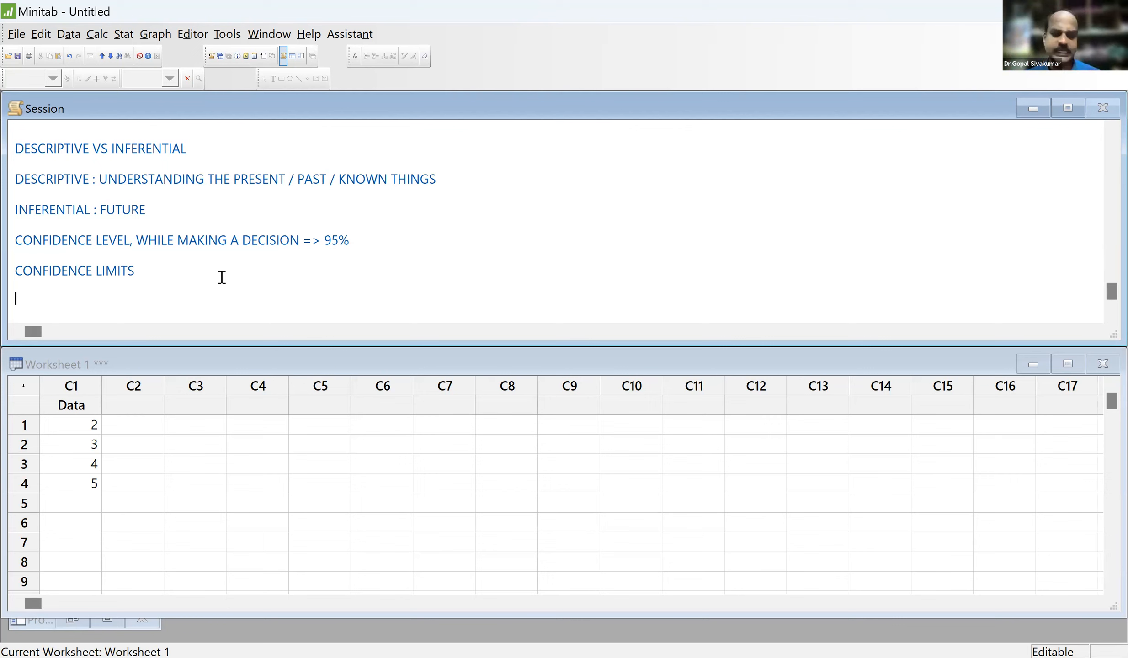
pyautogui.write('BATT')
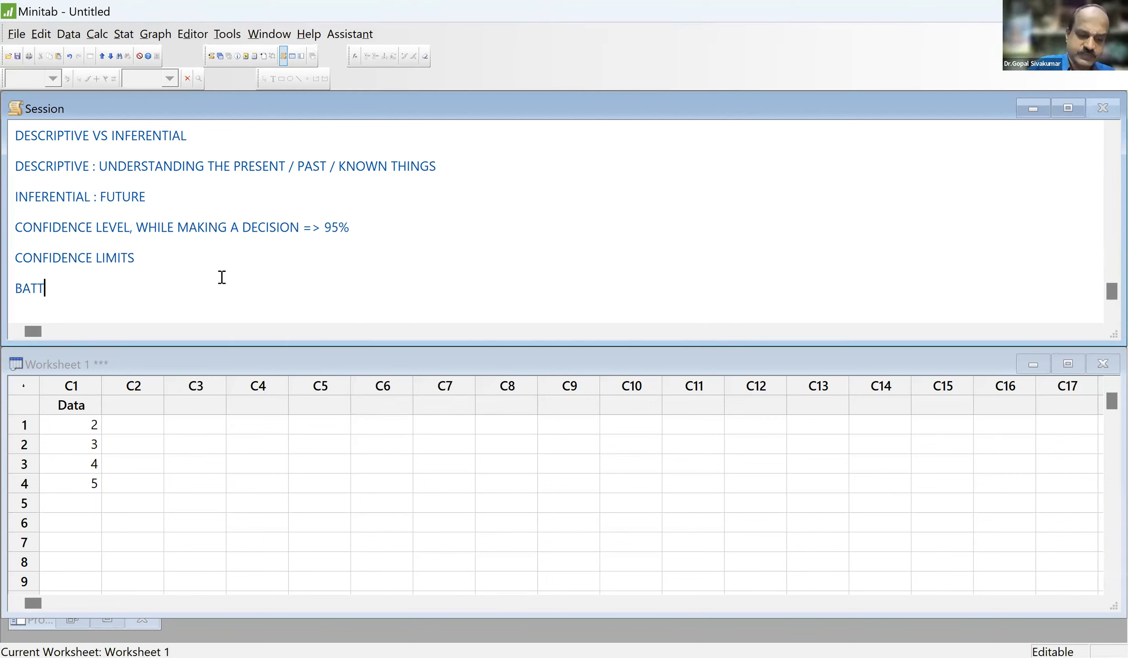
pyautogui.write('ING AVE')
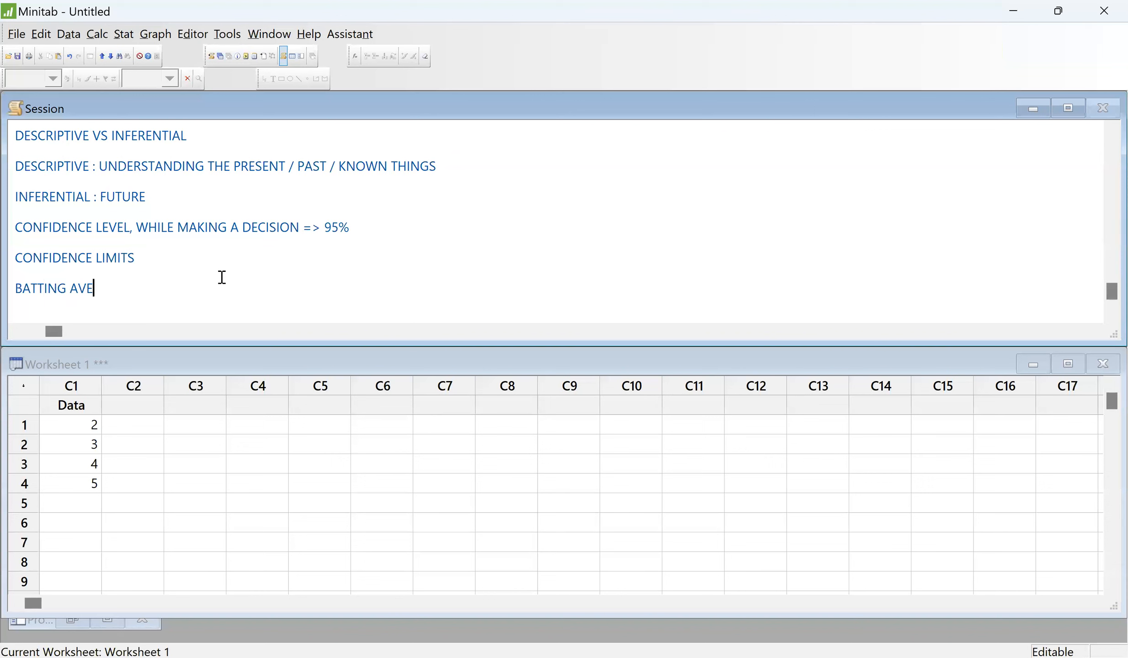
pyautogui.write('RAGE = 55')
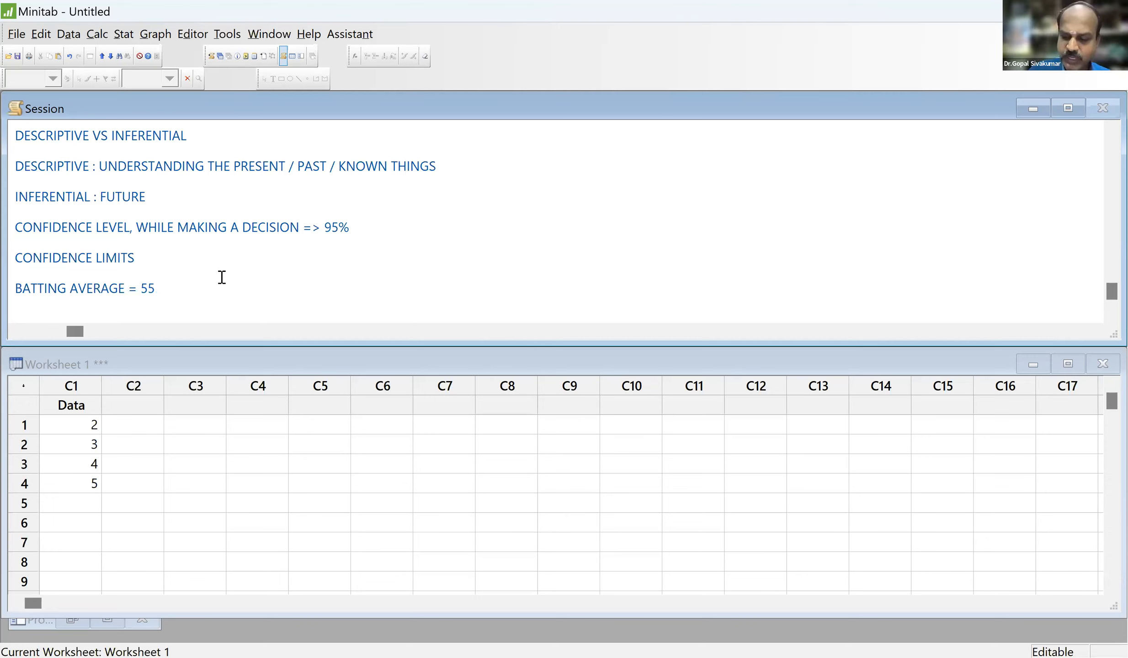
# - Add the line "PREDICTED AVERAGE = 55 +/- 5 RUNS" directly below the batting average line
pyautogui.press('Return')
pyautogui.write('P')
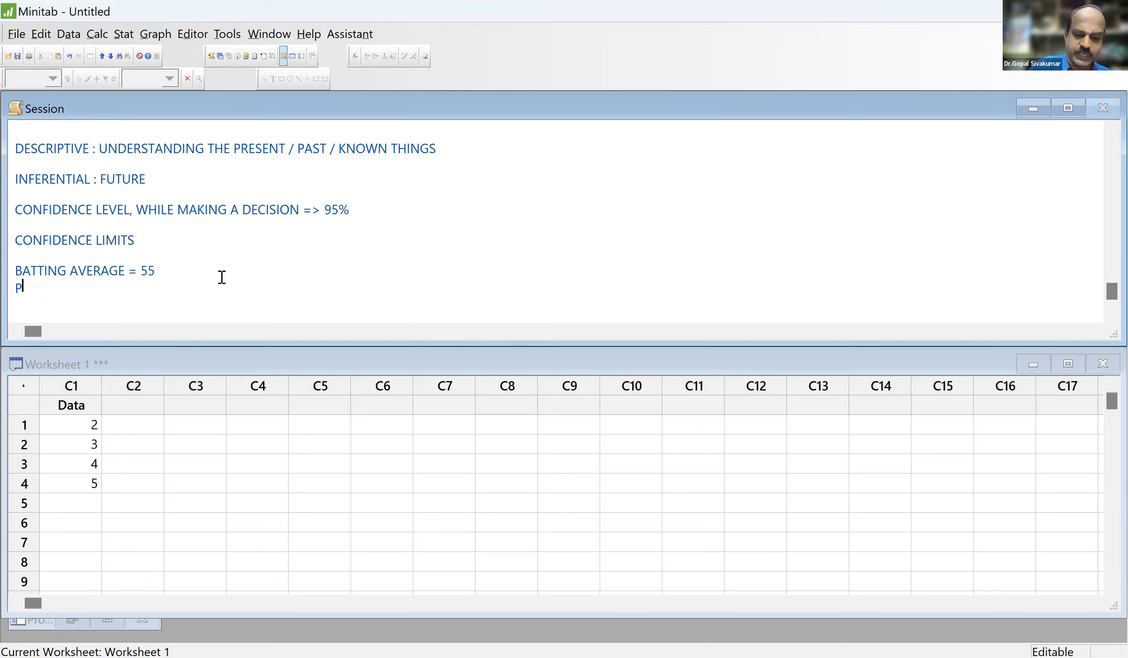
pyautogui.write('TRECIC')
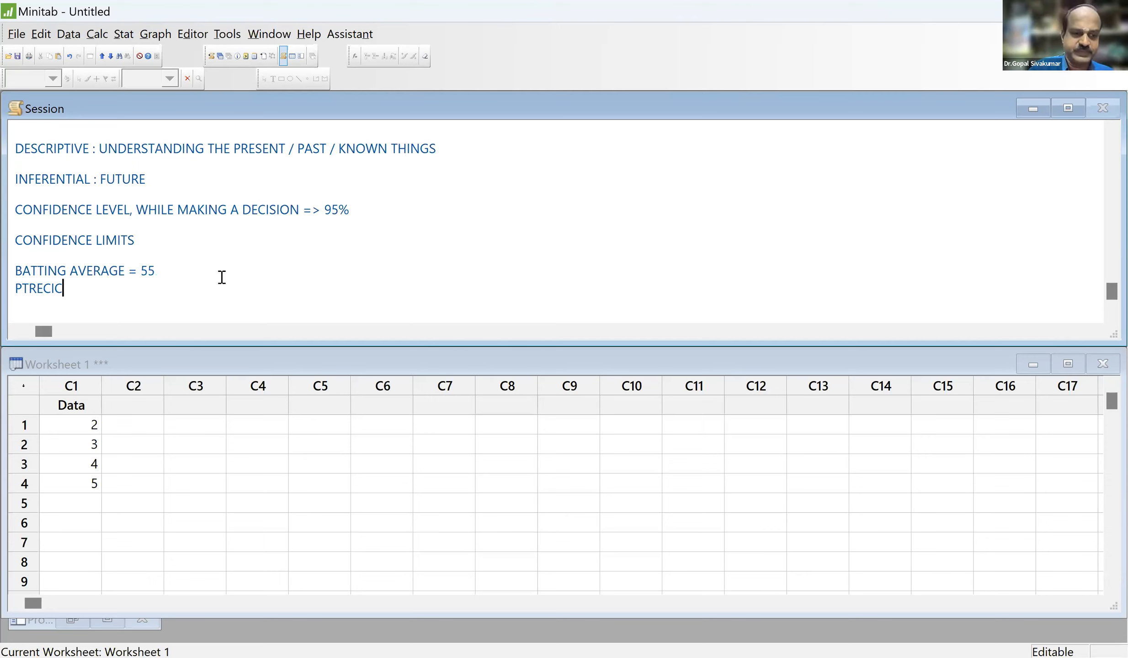
pyautogui.press('BackSpace')
pyautogui.press('BackSpace')
pyautogui.press('BackSpace')
pyautogui.press('BackSpace')
pyautogui.press('BackSpace')
pyautogui.press('BackSpace')
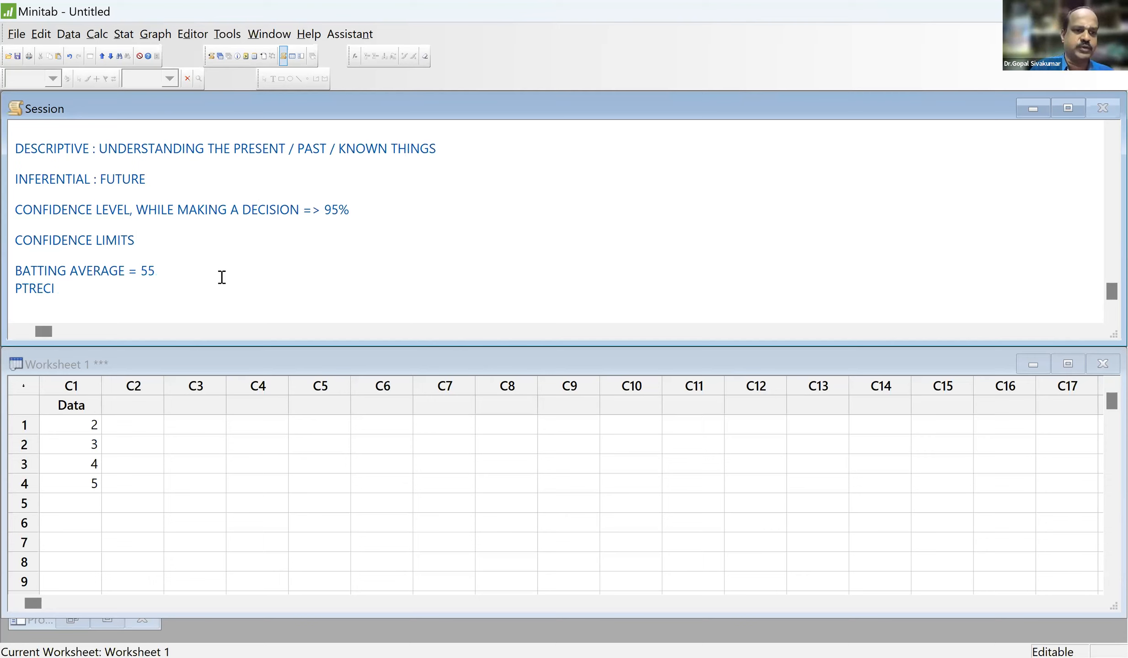
pyautogui.write('RED')
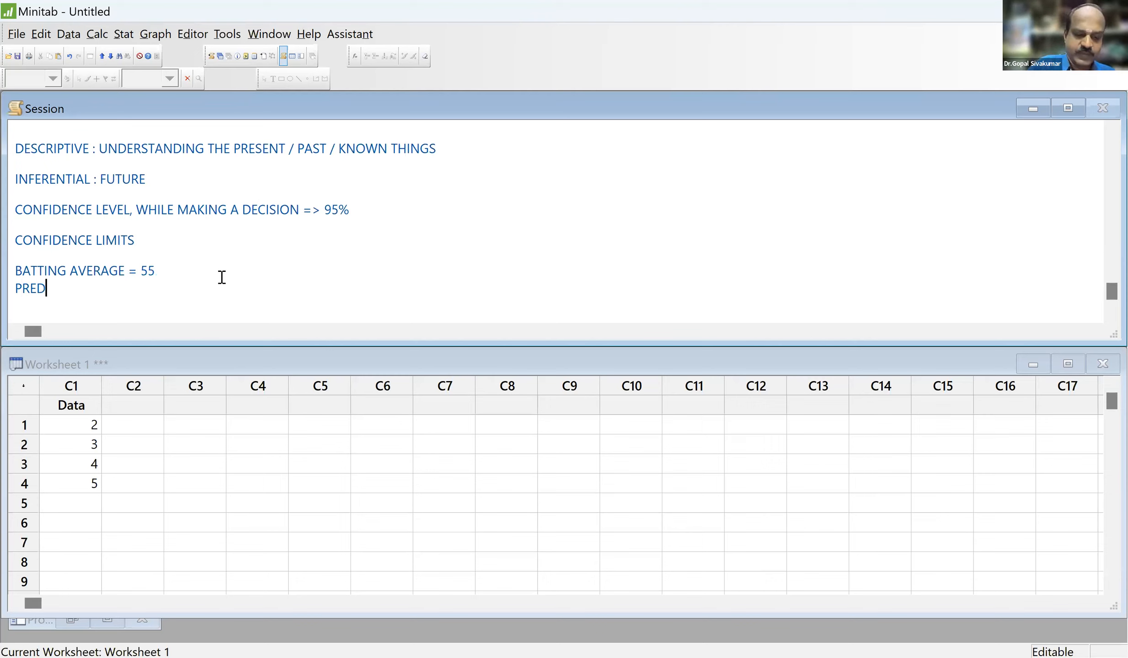
pyautogui.write('ICTED AVERAGE')
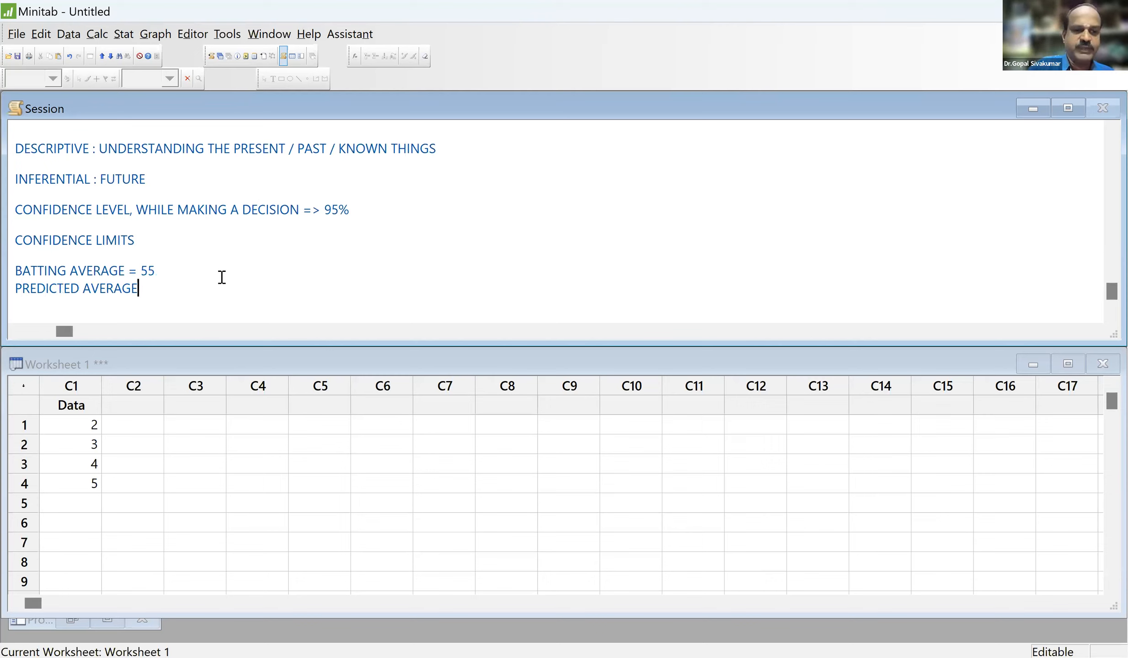
pyautogui.write(' = 55 ')
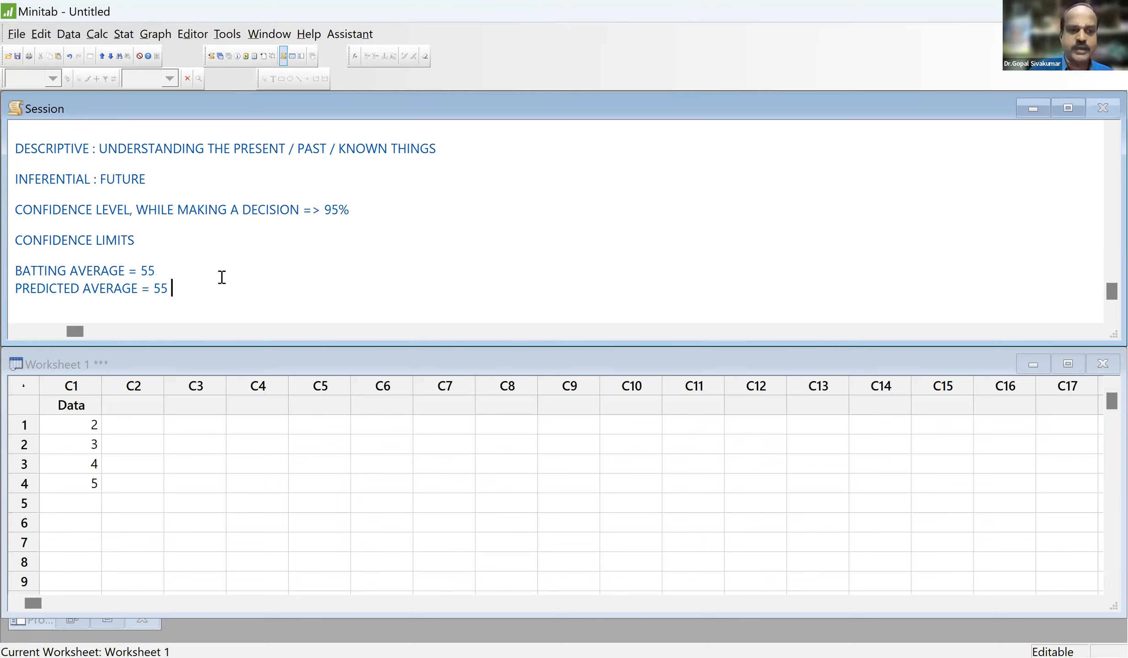
pyautogui.write('+/')
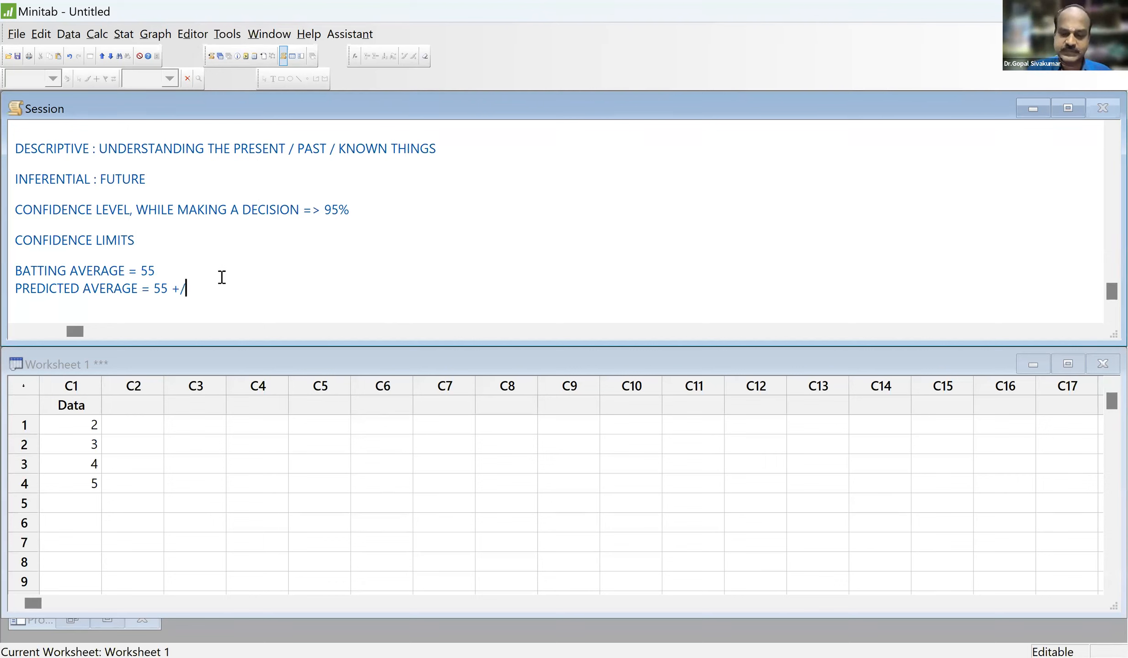
pyautogui.write('- 5 RUNS')
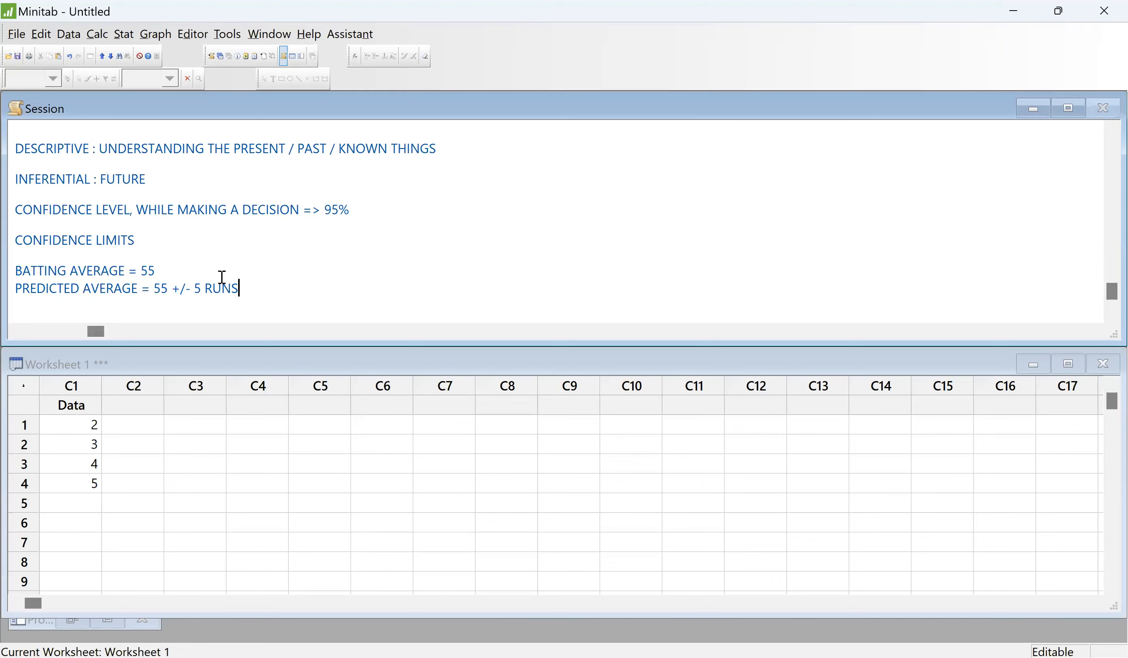
# - Add the line "LCL = LOWER CONFIDENCE LIMIT = 50" below the predicted average note in the Session window
pyautogui.press('Return')
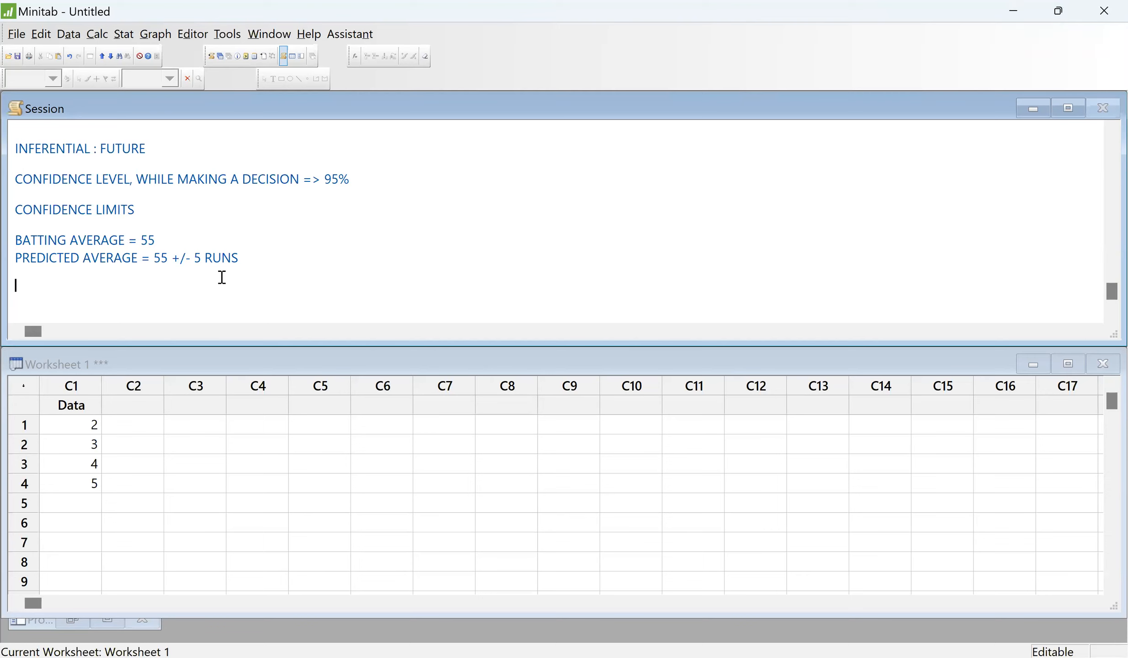
pyautogui.write('LCL = 50')
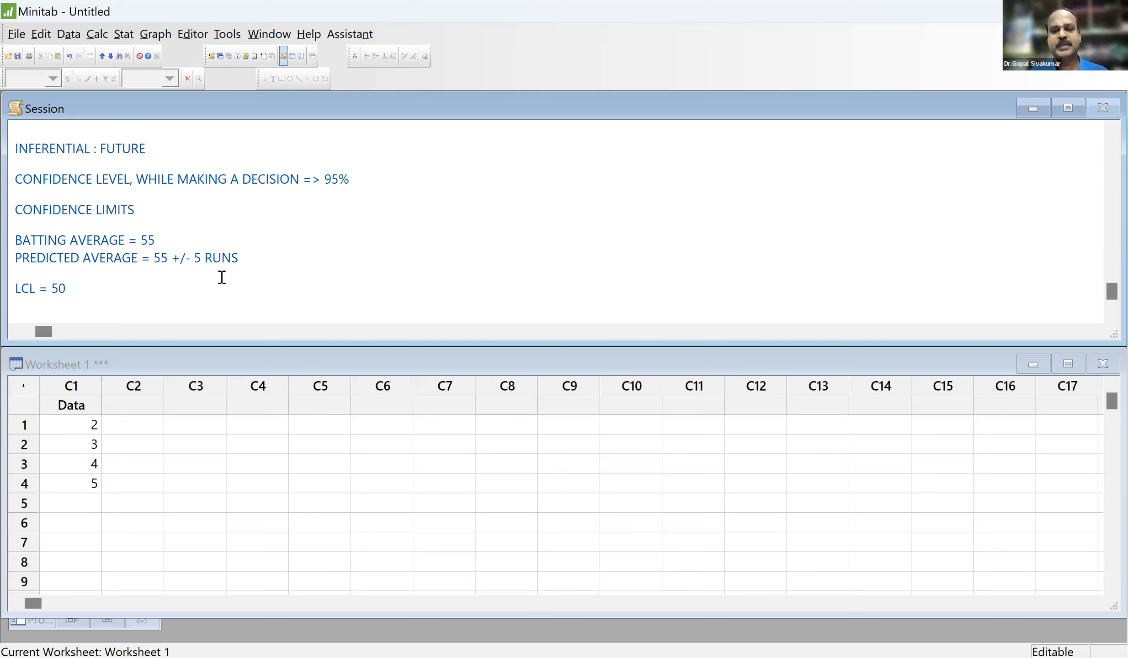
pyautogui.press('Left')
pyautogui.press('Left')
pyautogui.write('LOWE')
pyautogui.write('R CONFI')
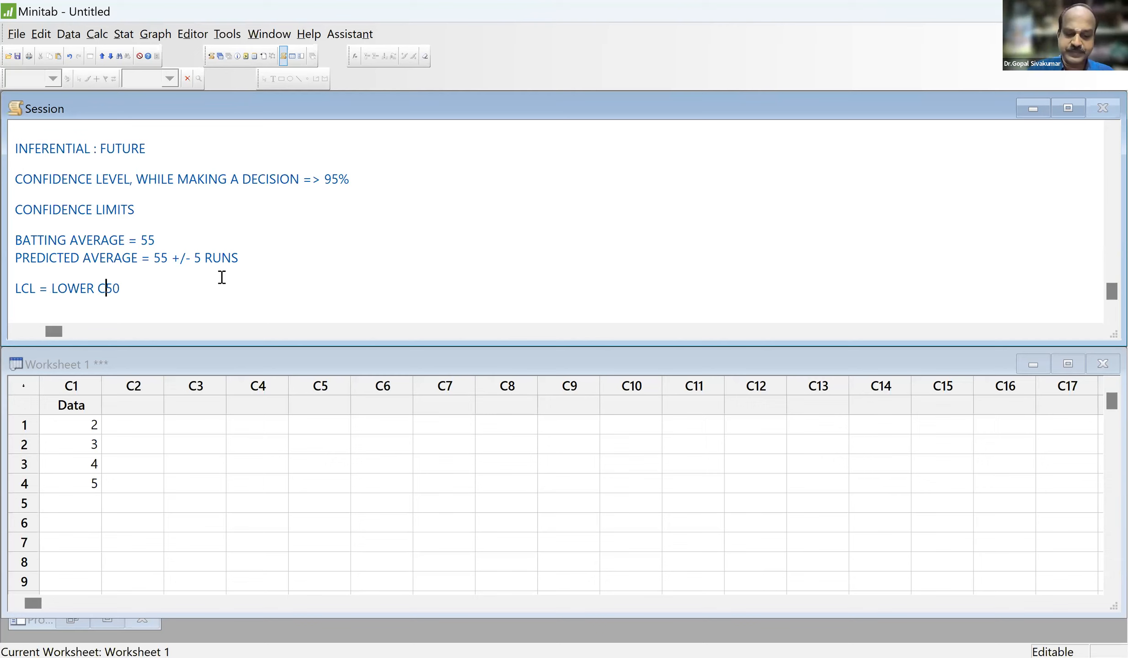
pyautogui.write('DENCE LIM')
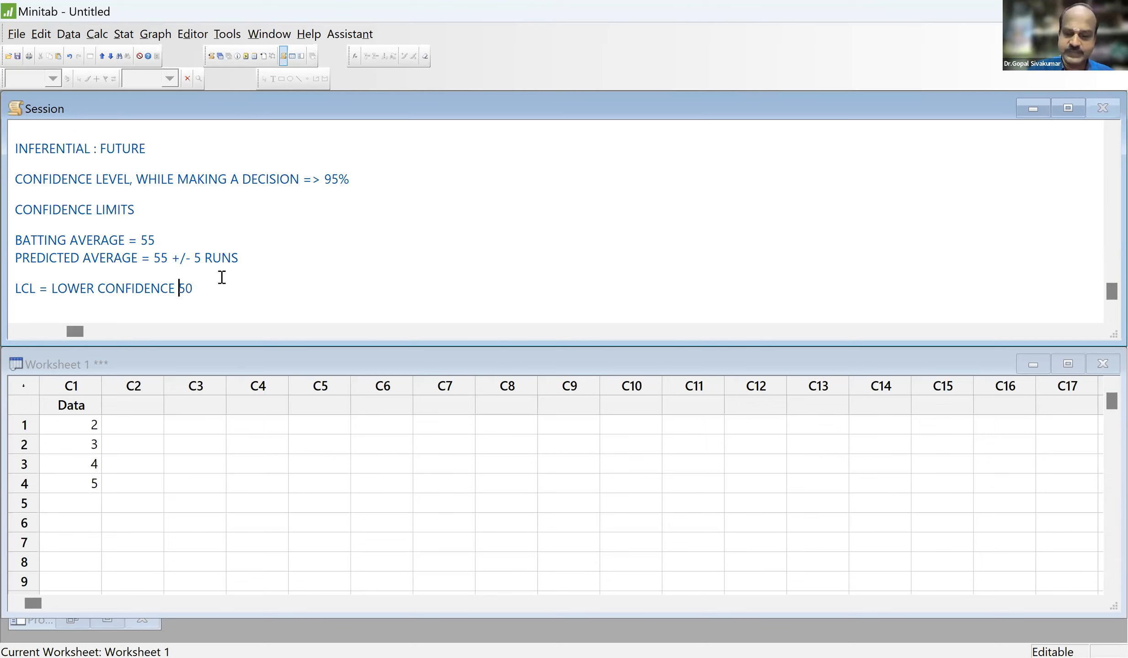
pyautogui.write('I')
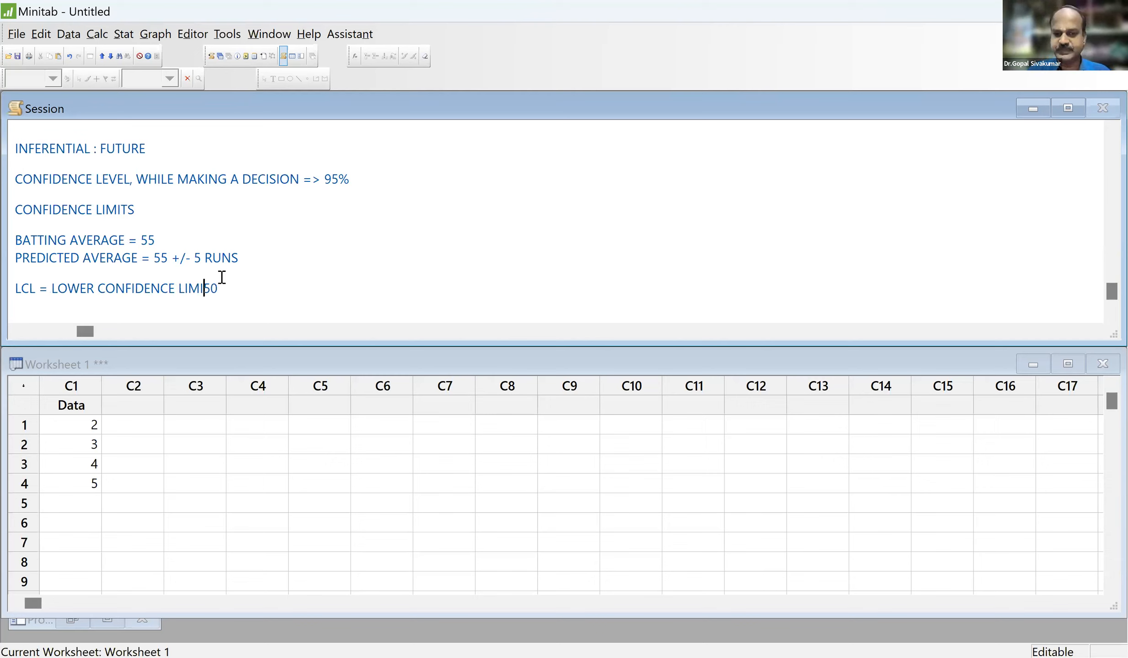
pyautogui.write('T ')
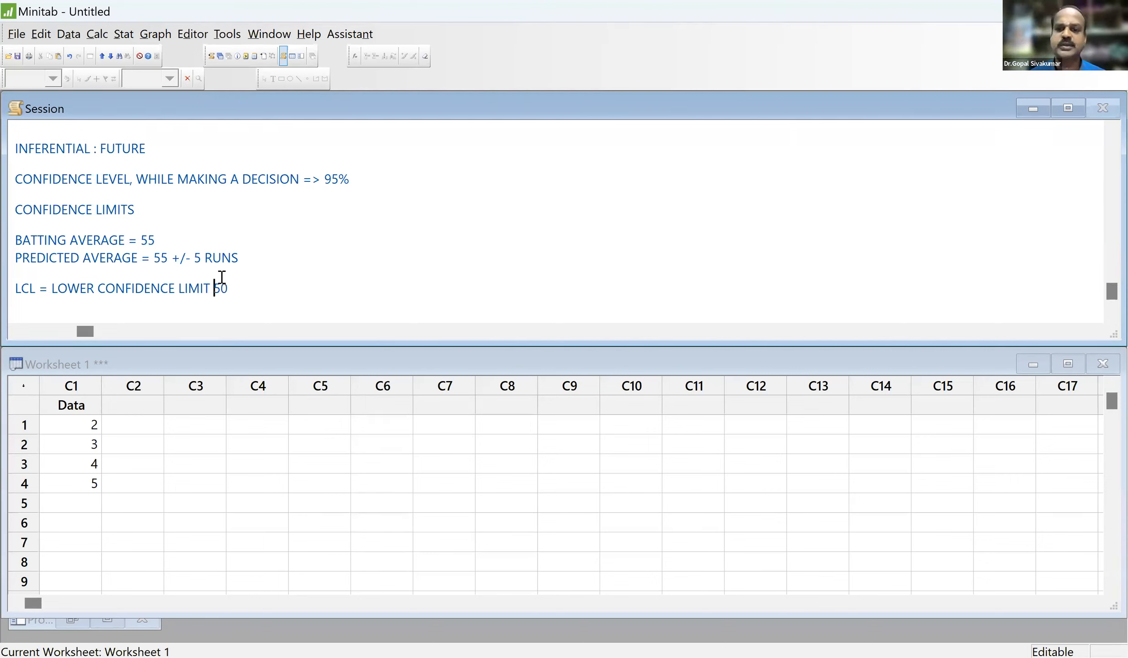
pyautogui.write('=')
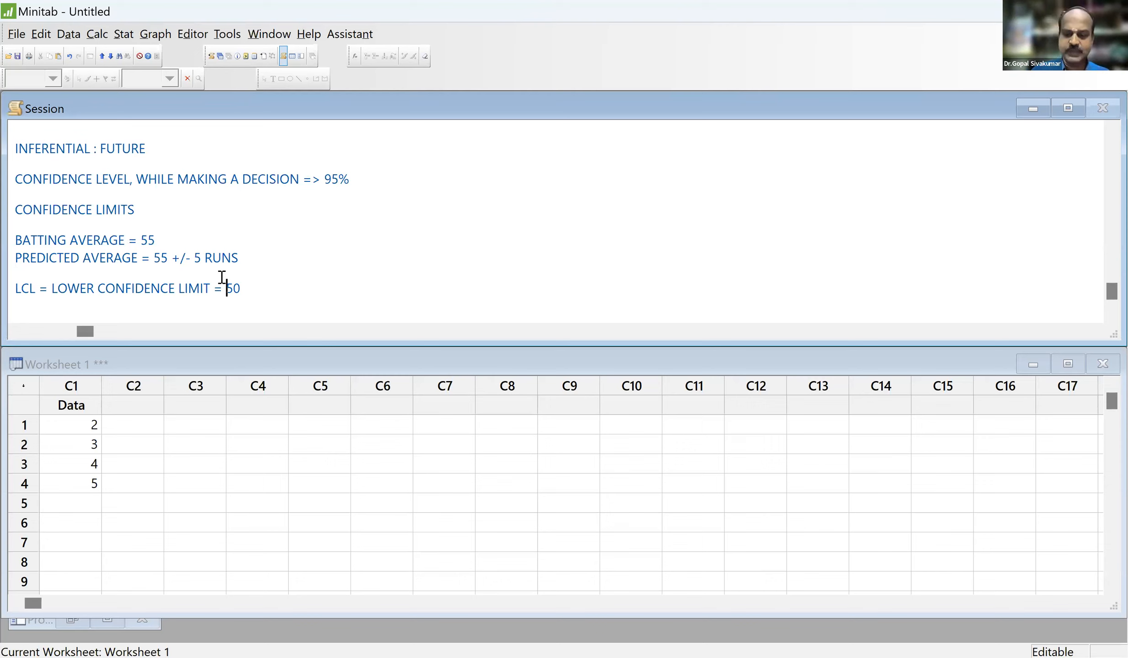
# - Add the lines "UCL = UPPER CONFIDENCE LIMT = 60" and "MARGIN OF ERROR = 5 RUNS" directly below the LCL note
pyautogui.press('Return')
pyautogui.write('UCL = UPPER CONFIDENCE LIMT = 60')
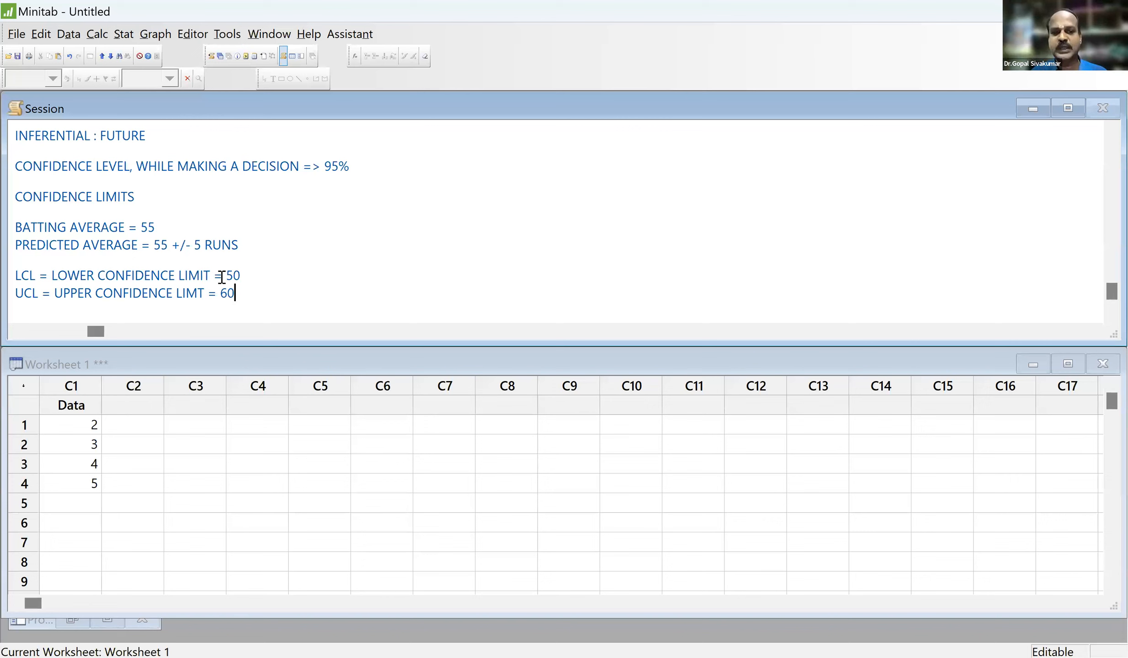
pyautogui.press('Return')
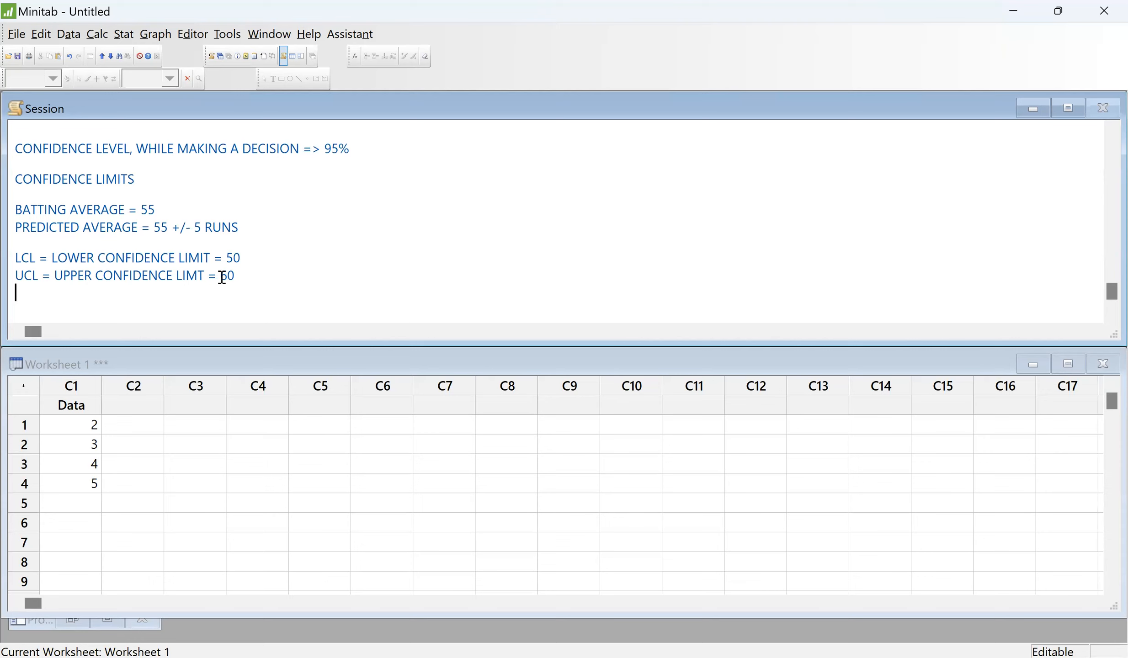
pyautogui.write('MARGIN OF ERROR ')
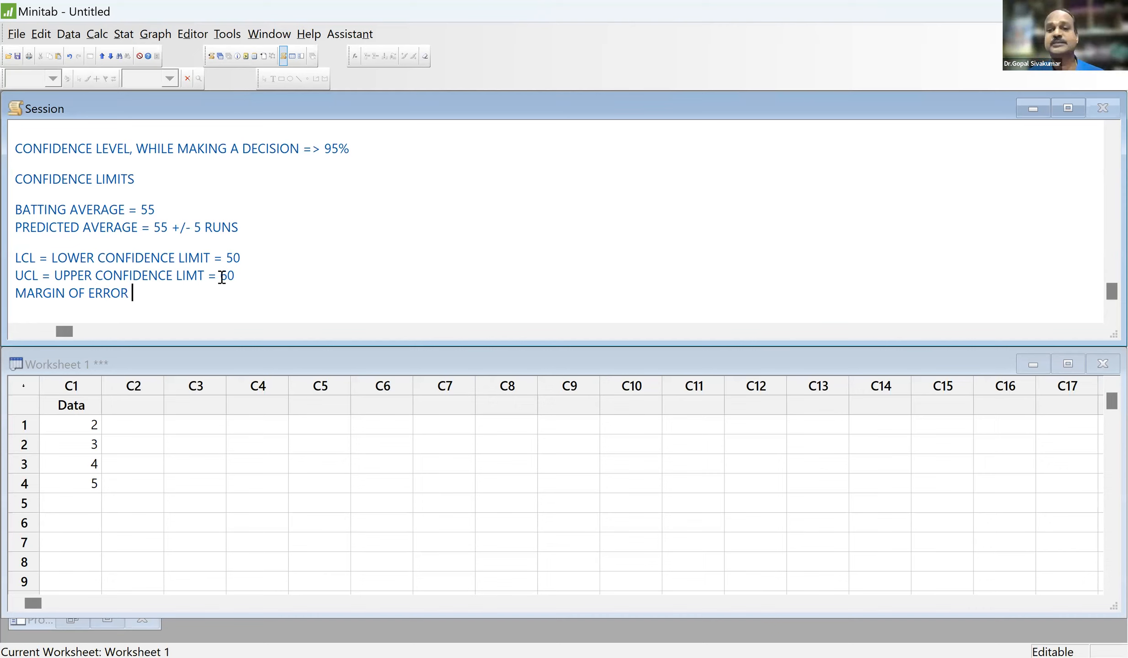
pyautogui.write('= ')
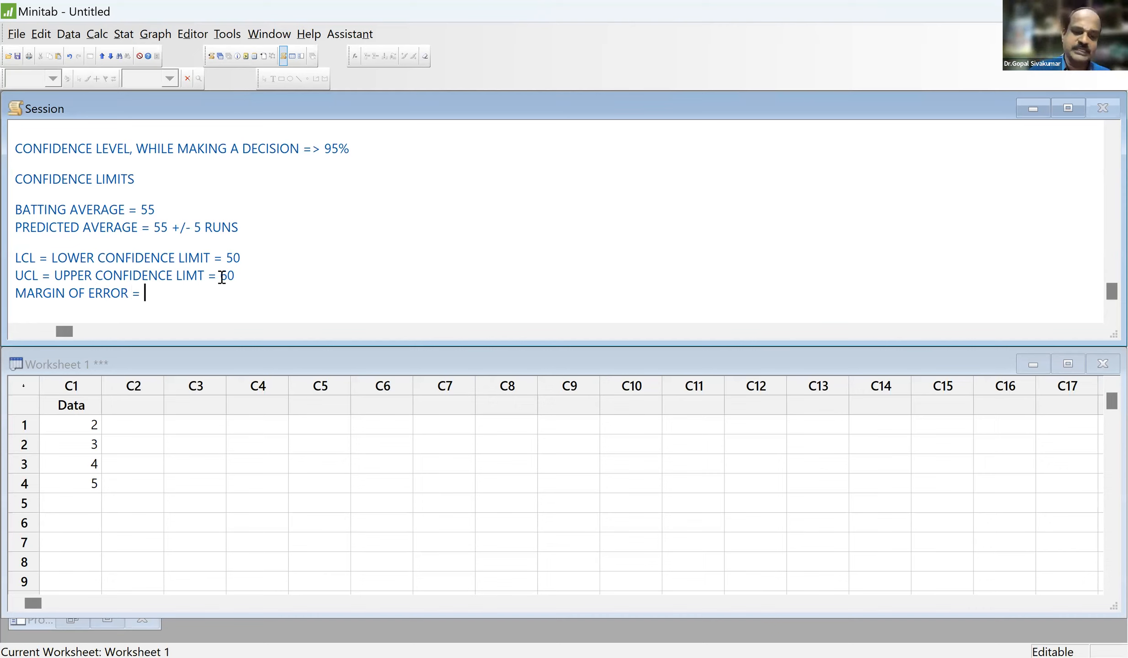
pyautogui.write('5 RUNS')
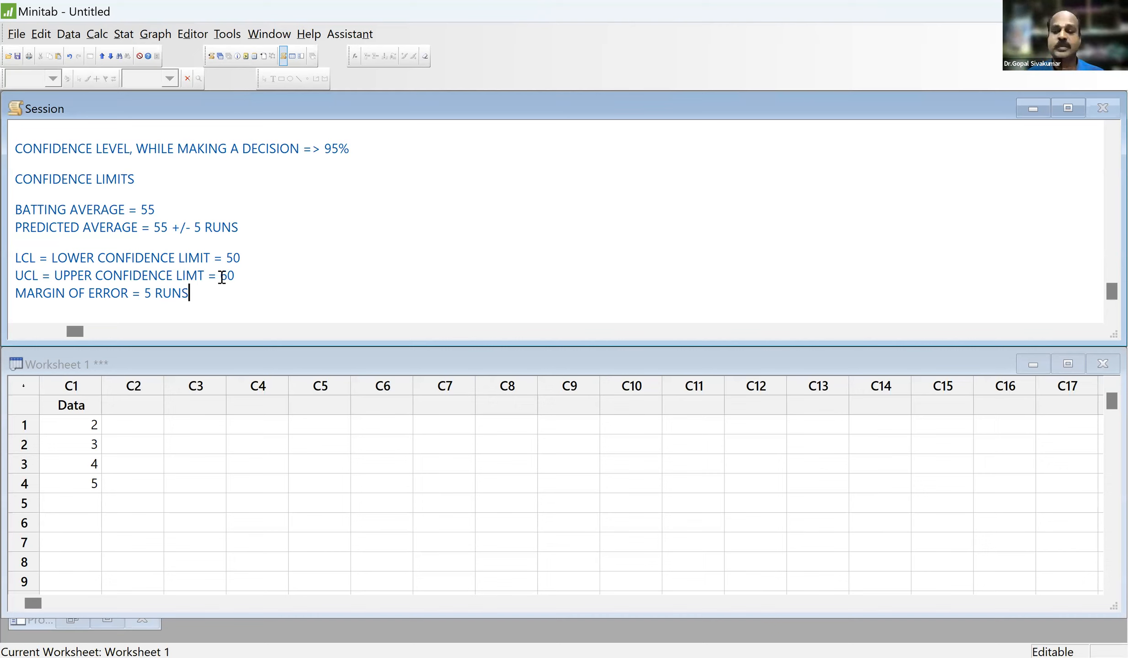
# - Add the line "MARKS : 0 TO 100" directly below the margin of error note
pyautogui.press('Return')
pyautogui.press('Return')
pyautogui.write(',MAR')
pyautogui.press('BackSpace')
pyautogui.press('BackSpace')
pyautogui.press('BackSpace')
pyautogui.press('BackSpace')
pyautogui.press('BackSpace')
pyautogui.write('MARKS : 0 ')
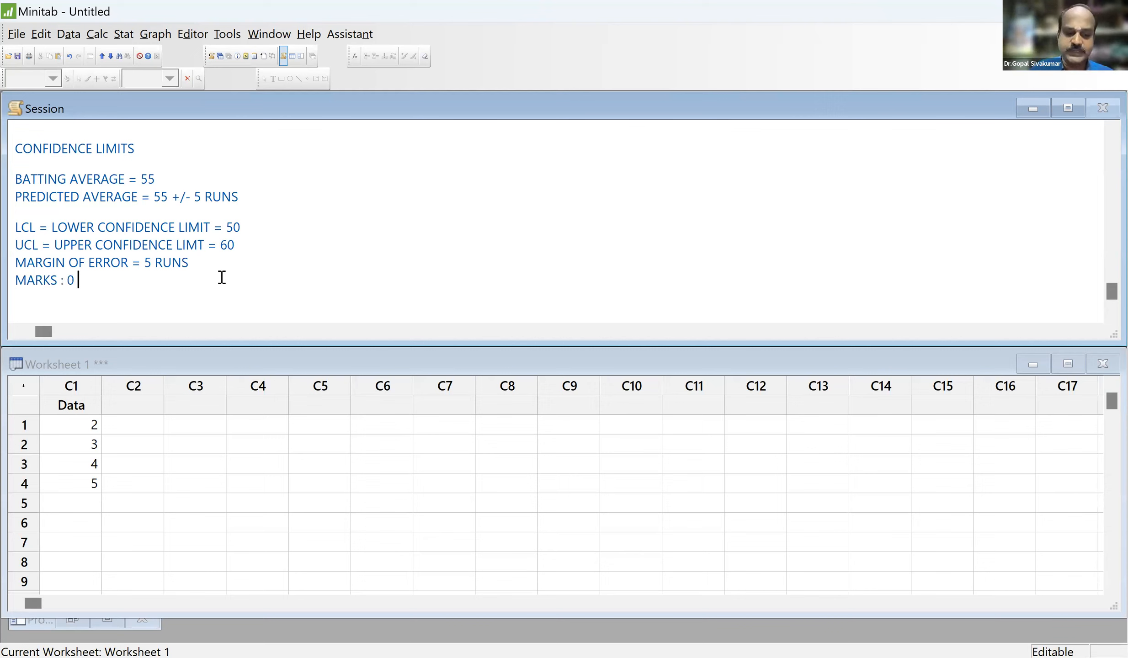
pyautogui.write('TO 100')
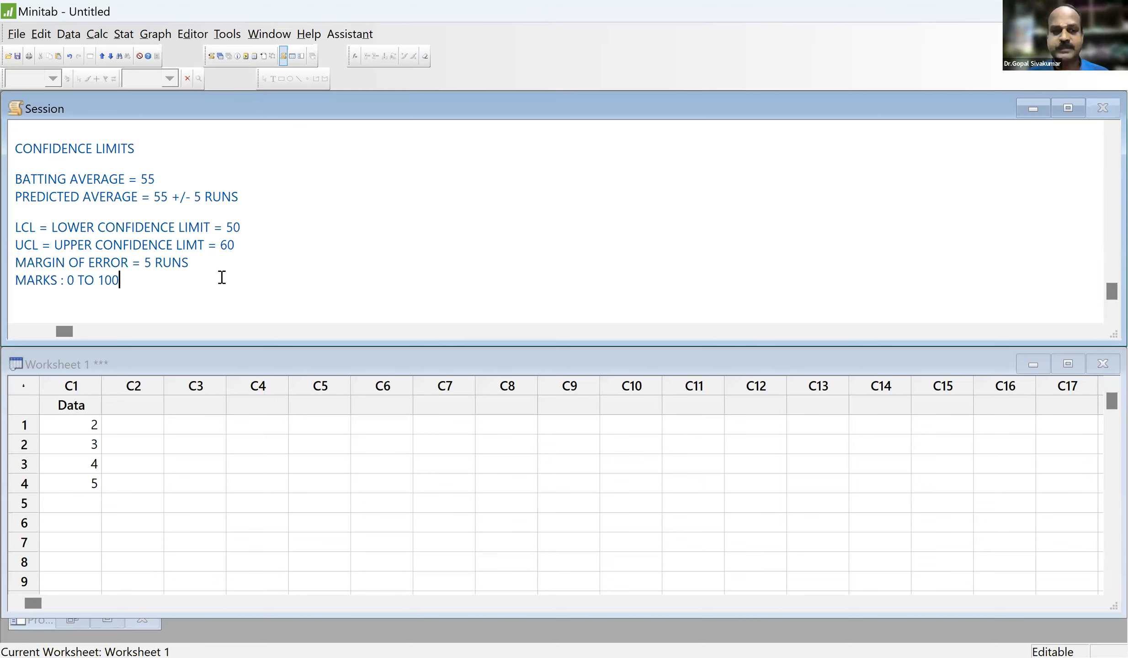
pyautogui.press('Return')
pyautogui.press('Return')
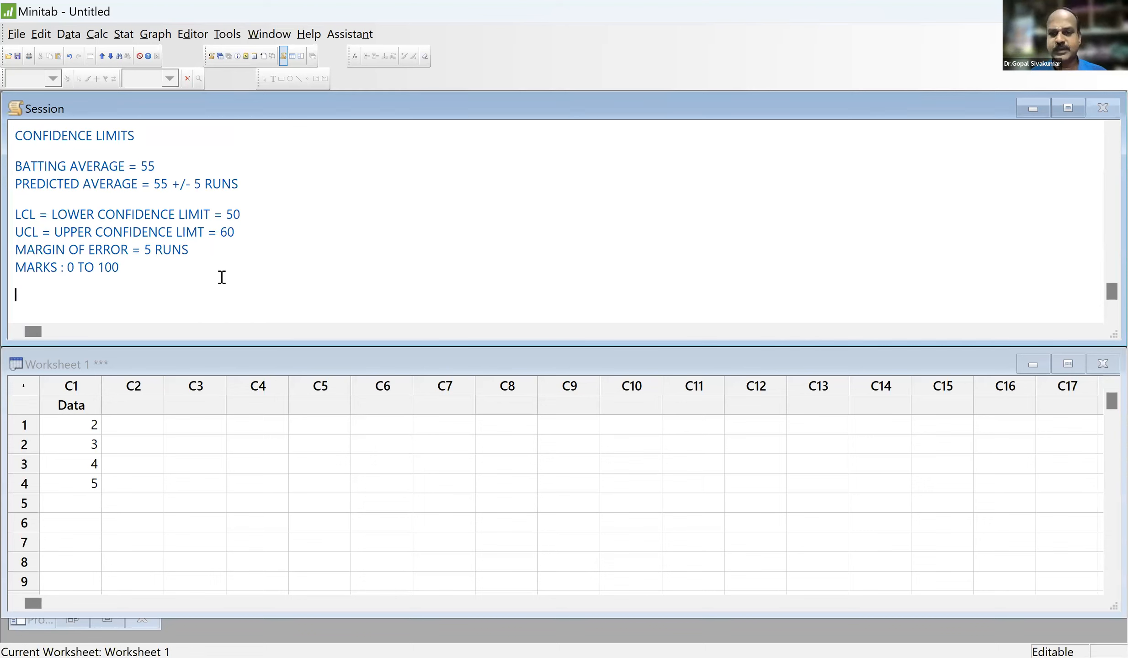
pyautogui.press('BackSpace')
pyautogui.press('BackSpace')
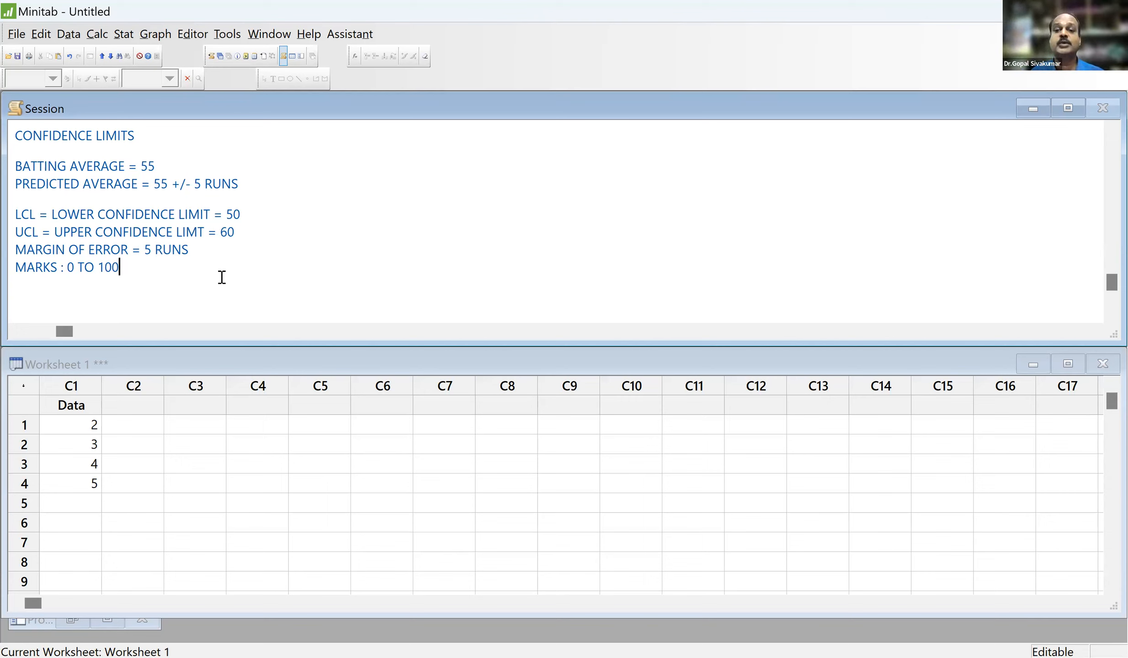
# - Add the line "DATA ACCURACY => MEASUREMENT ERROR" below the marks note, with "DATA" starting another line beneath it
pyautogui.press('Return')
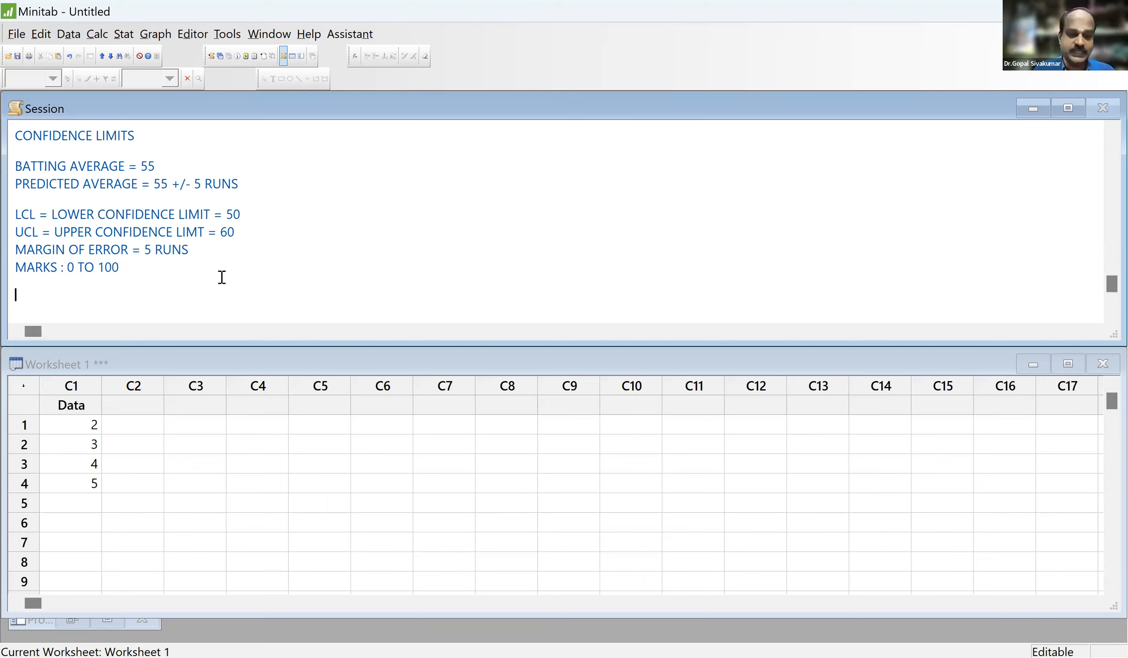
pyautogui.write('DATA ACCU')
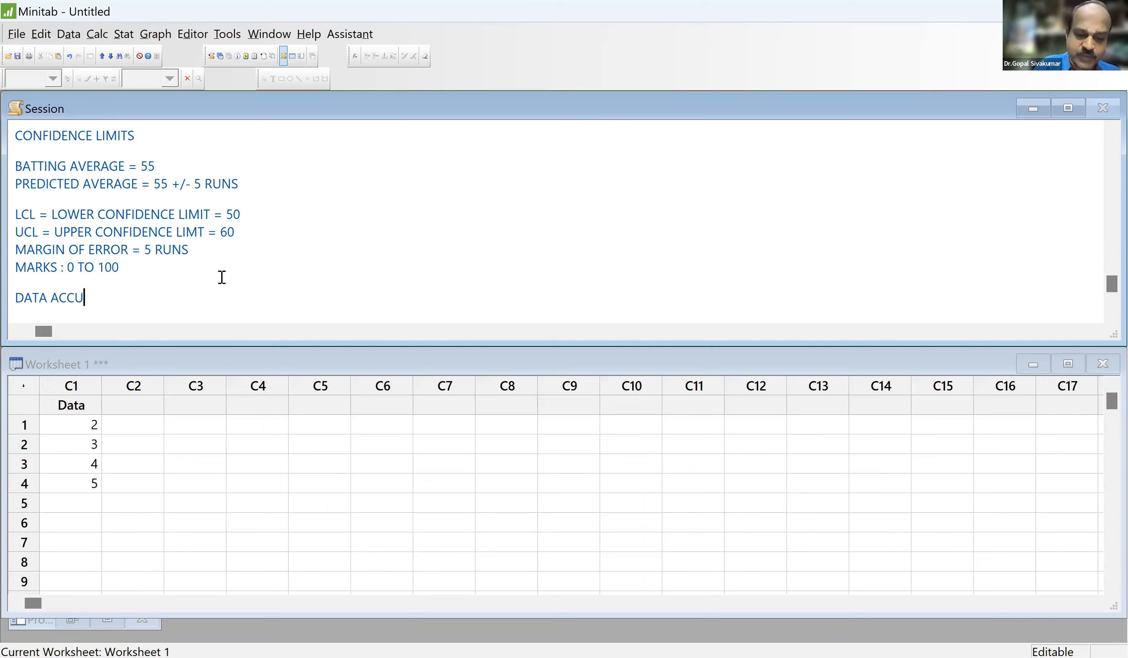
pyautogui.write('RACY')
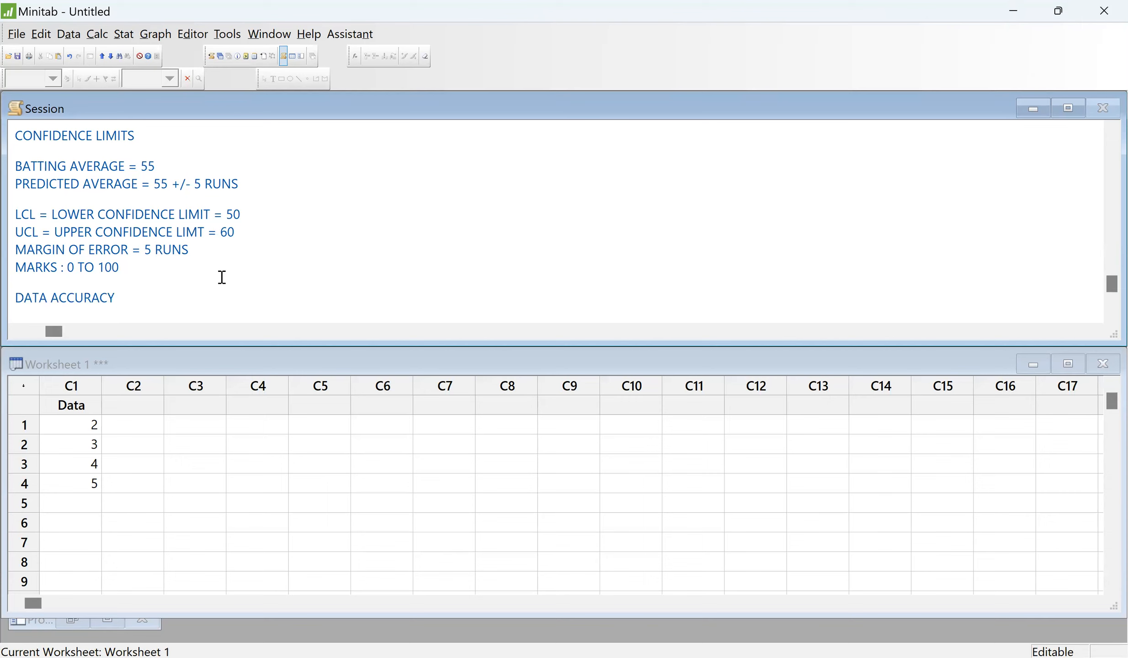
pyautogui.press('Return')
pyautogui.write('DATA')
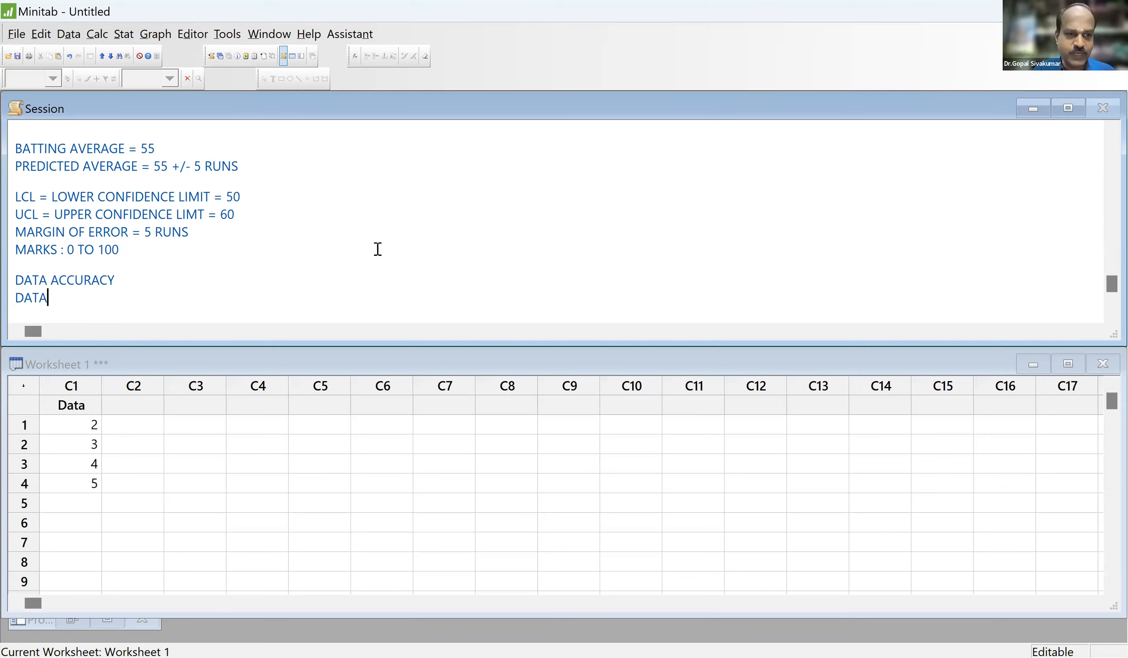
pyautogui.click(206, 272)
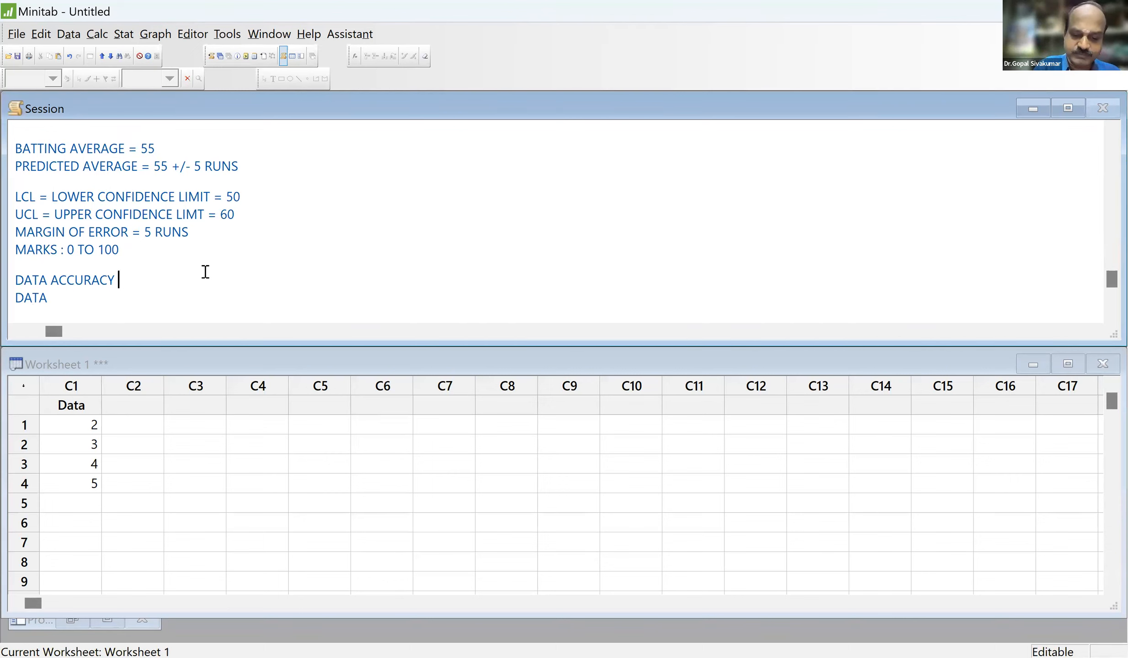
pyautogui.write('=> MEASUREMENT E')
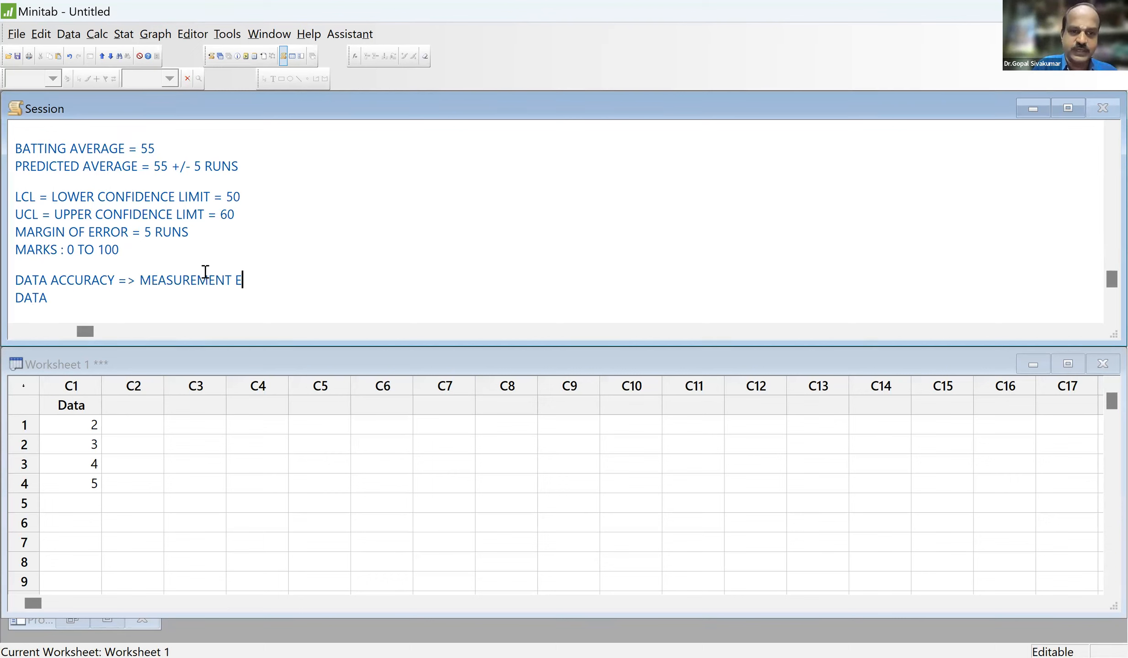
pyautogui.write('RROR')
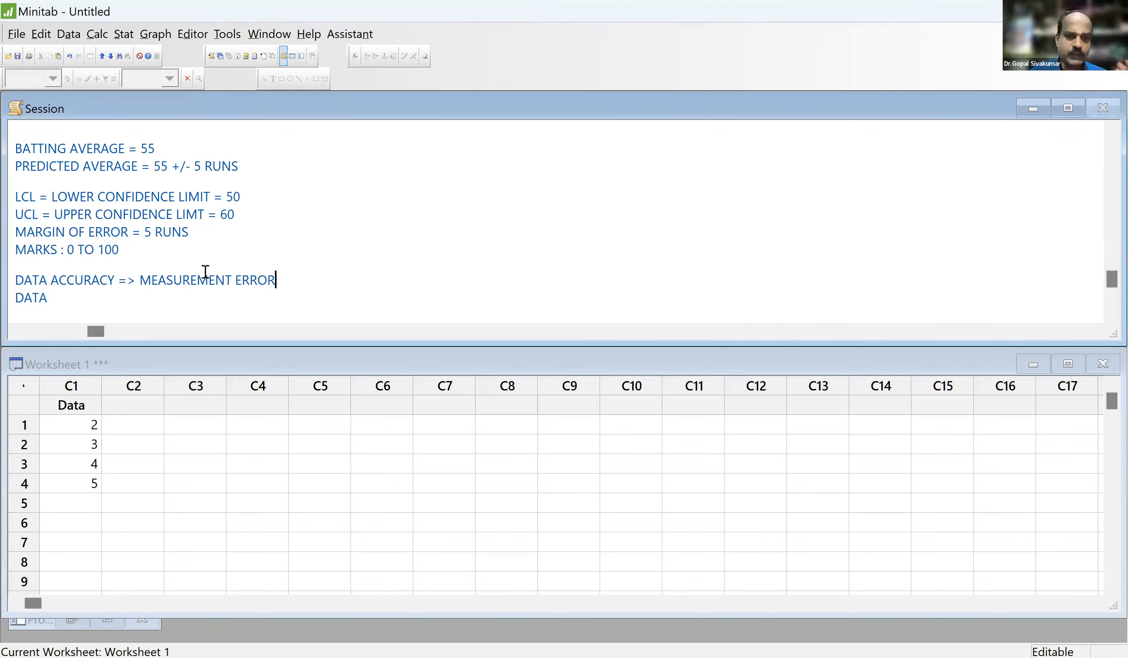
# - Complete the unfinished "DATA" line so that it reads "DATA SOURCE =>SAMPLE => SAMPLING ERROR"
pyautogui.press('Down')
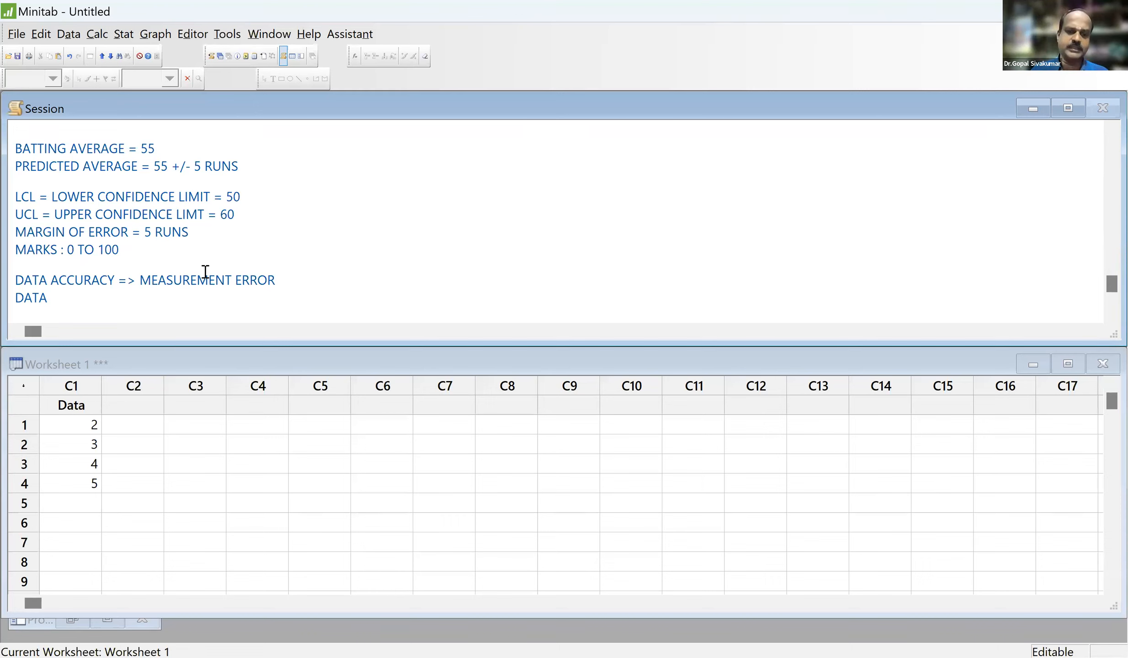
pyautogui.write('SOURC')
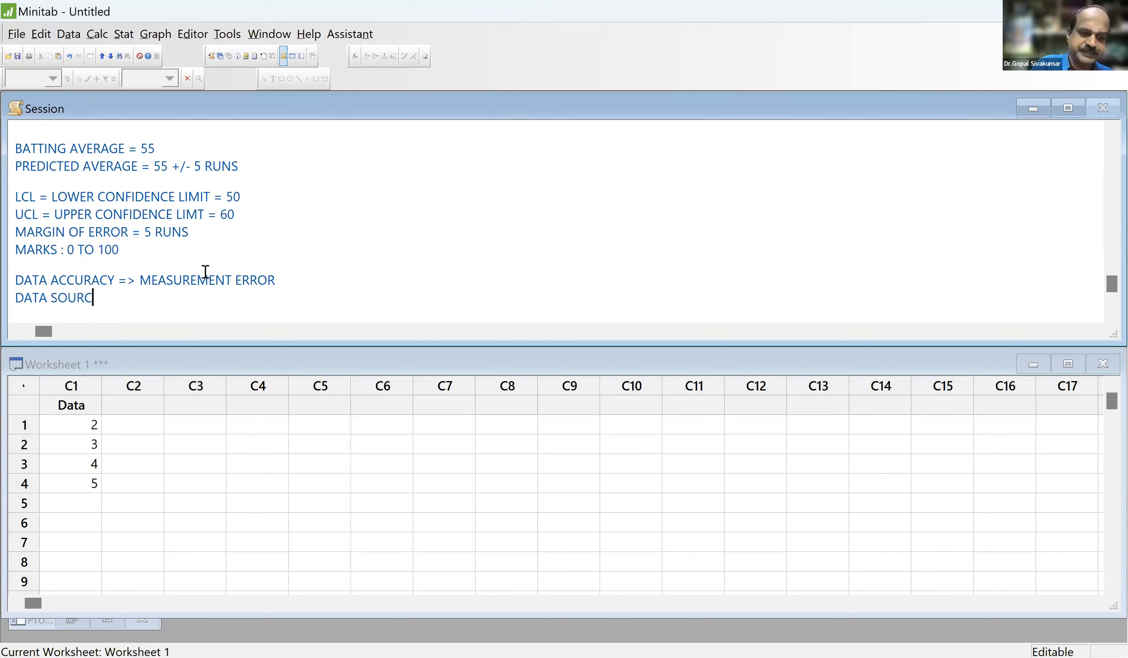
pyautogui.write('E =>')
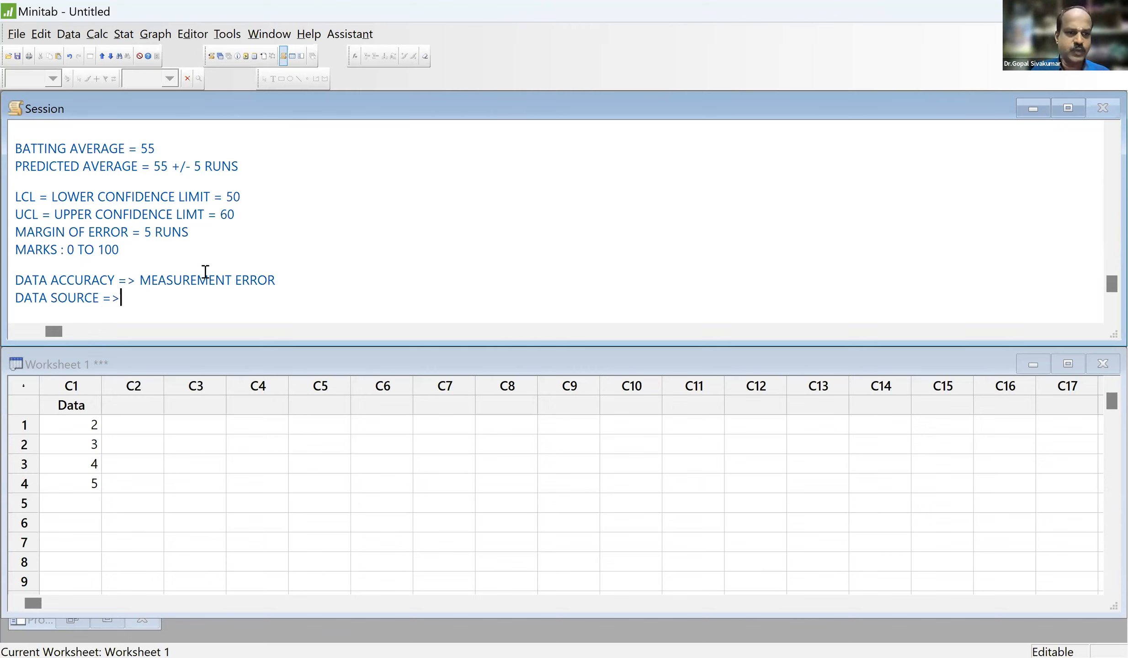
pyautogui.press('Return')
pyautogui.press('BackSpace')
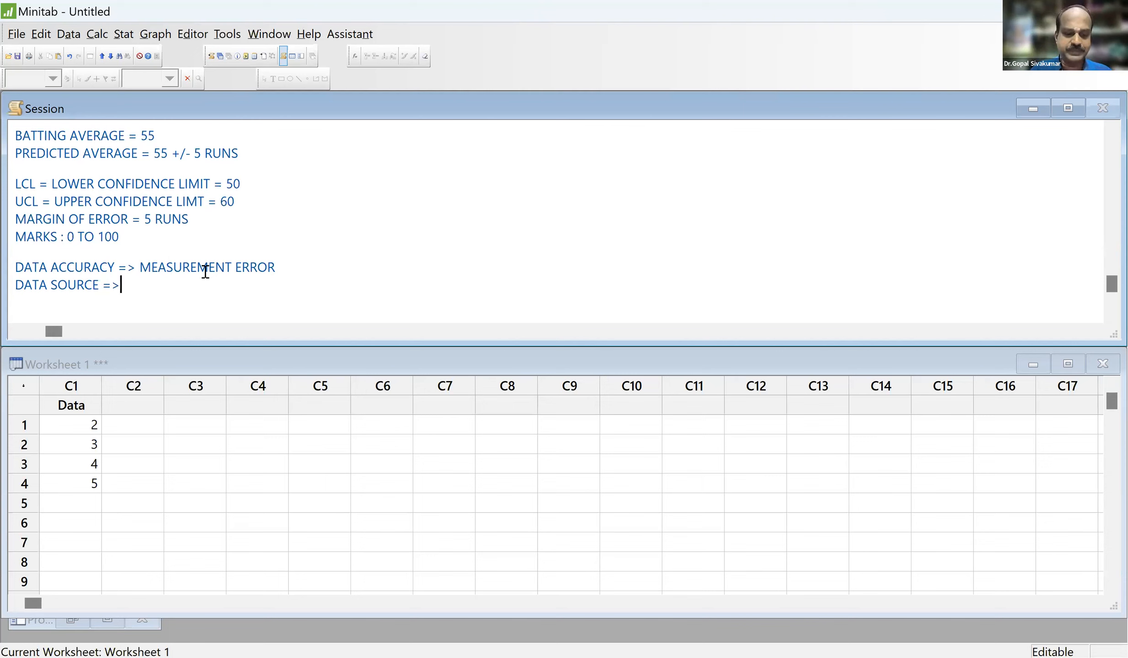
pyautogui.write('SAM')
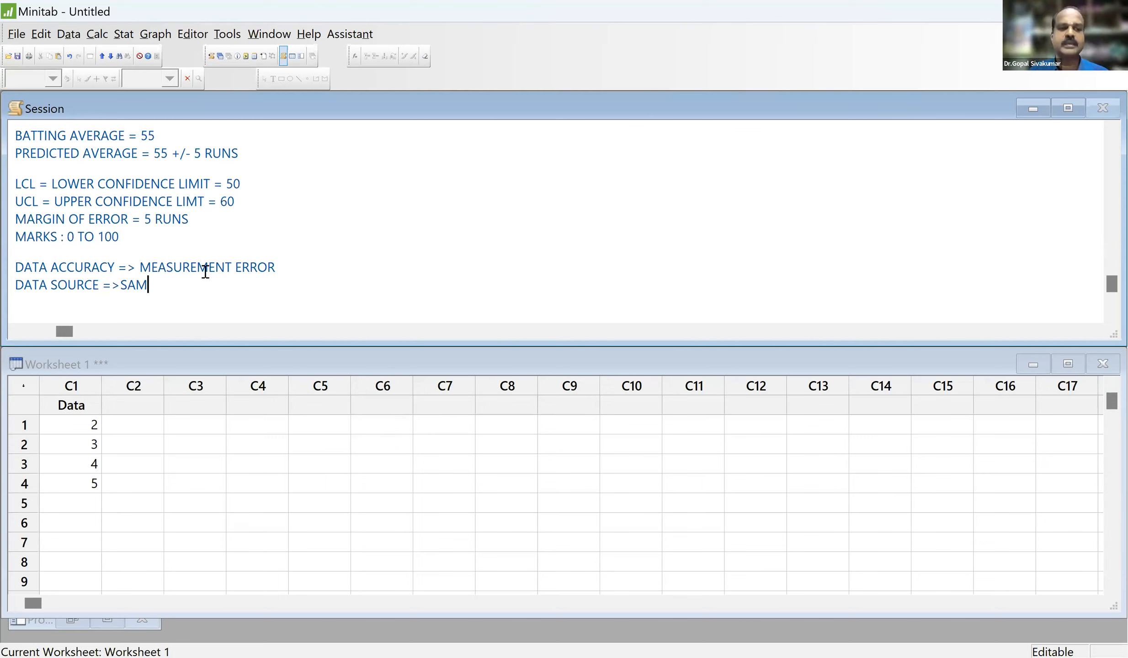
pyautogui.write('PLE')
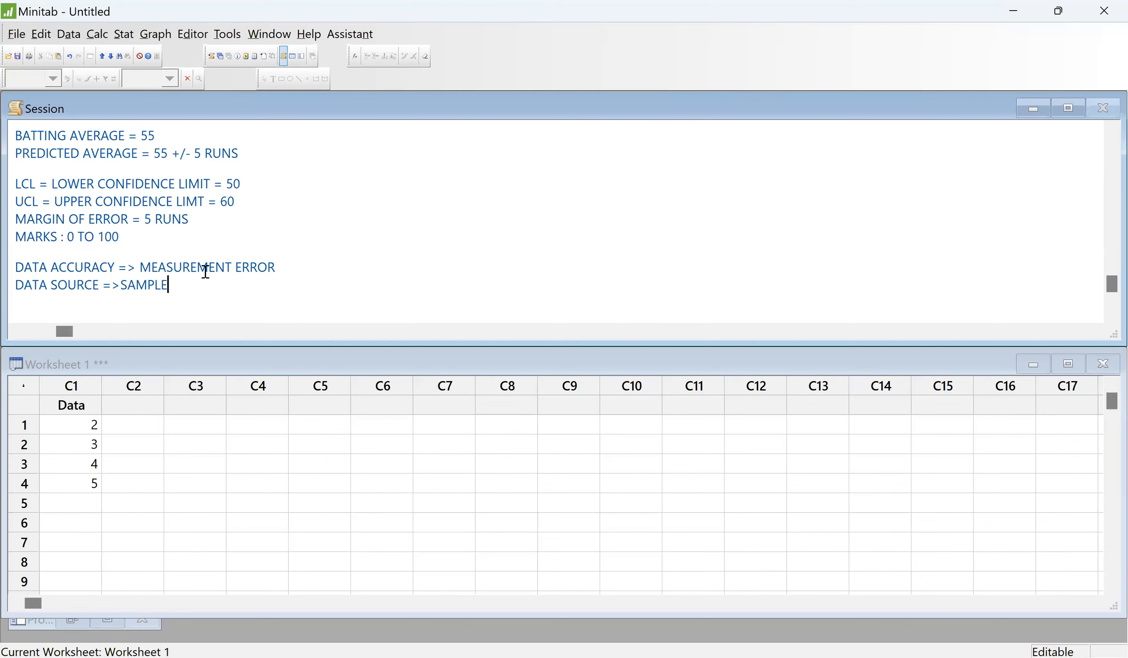
pyautogui.write(' => SAMPLING ERROR')
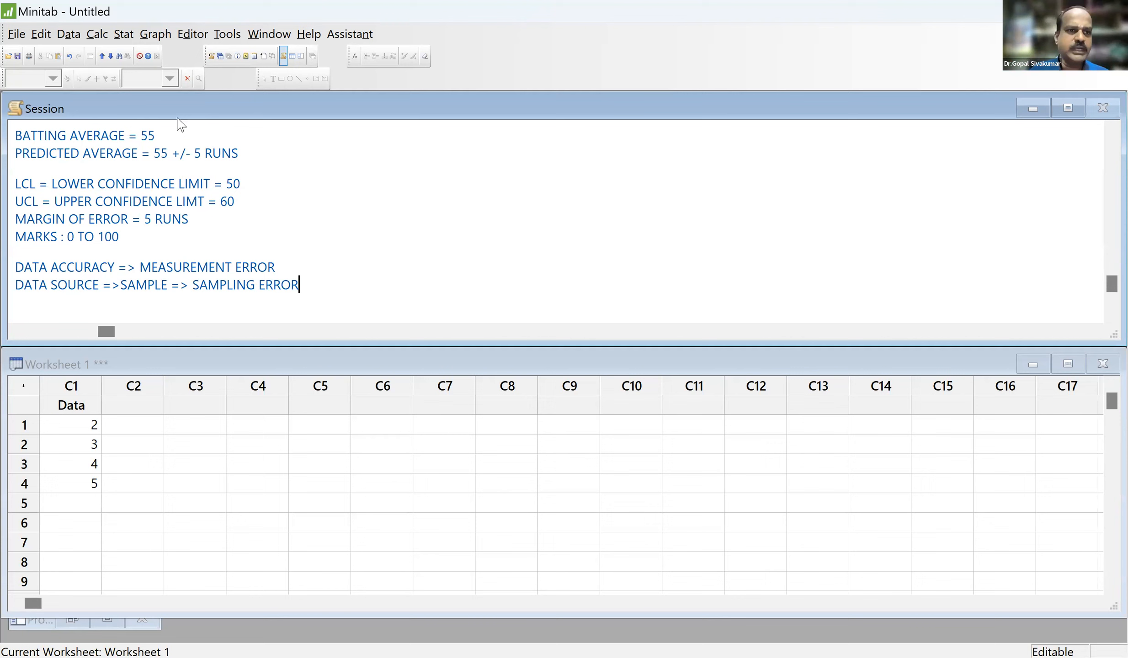
pyautogui.hotkey('alt', 's')
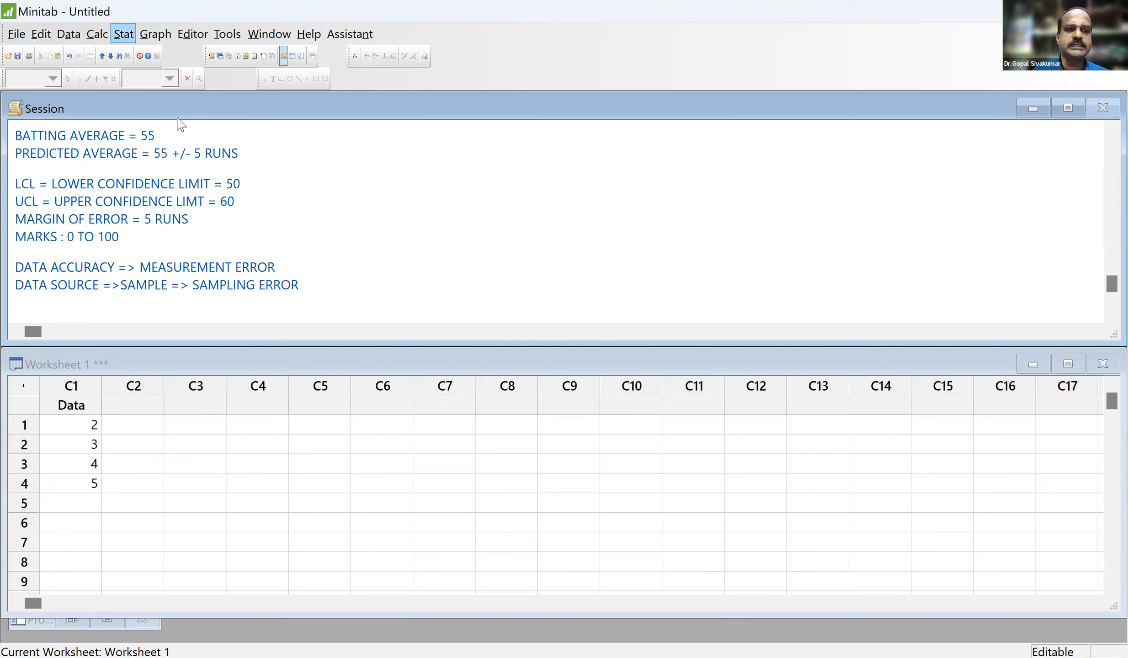
pyautogui.press('Down')
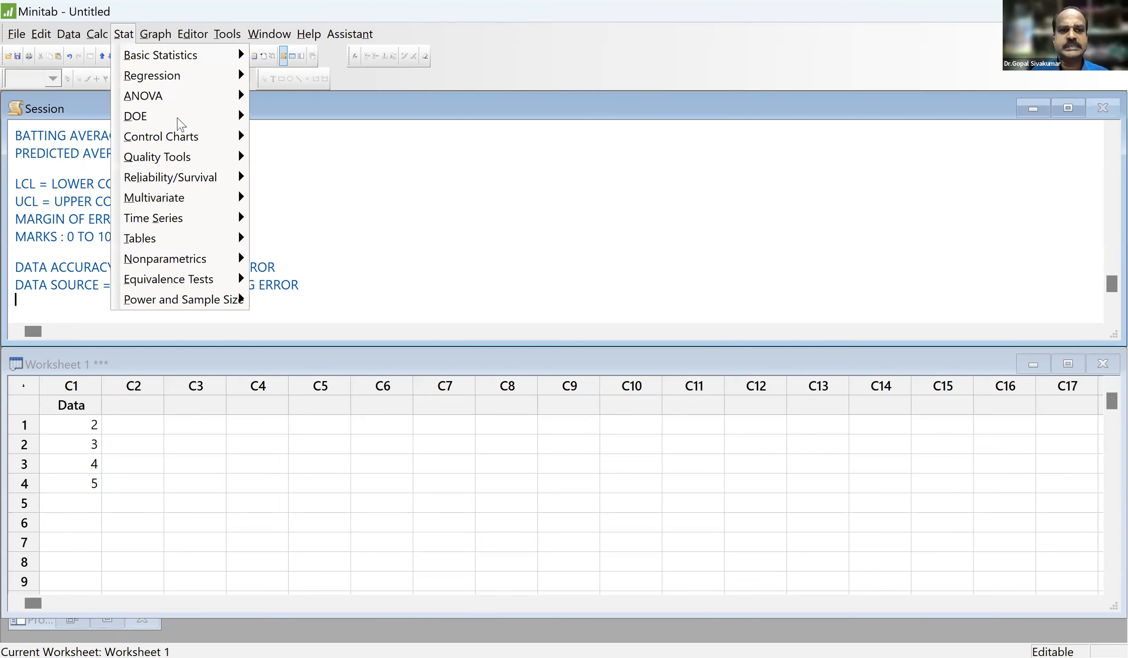
pyautogui.press('Down')
pyautogui.press('Right')
pyautogui.press('Down')
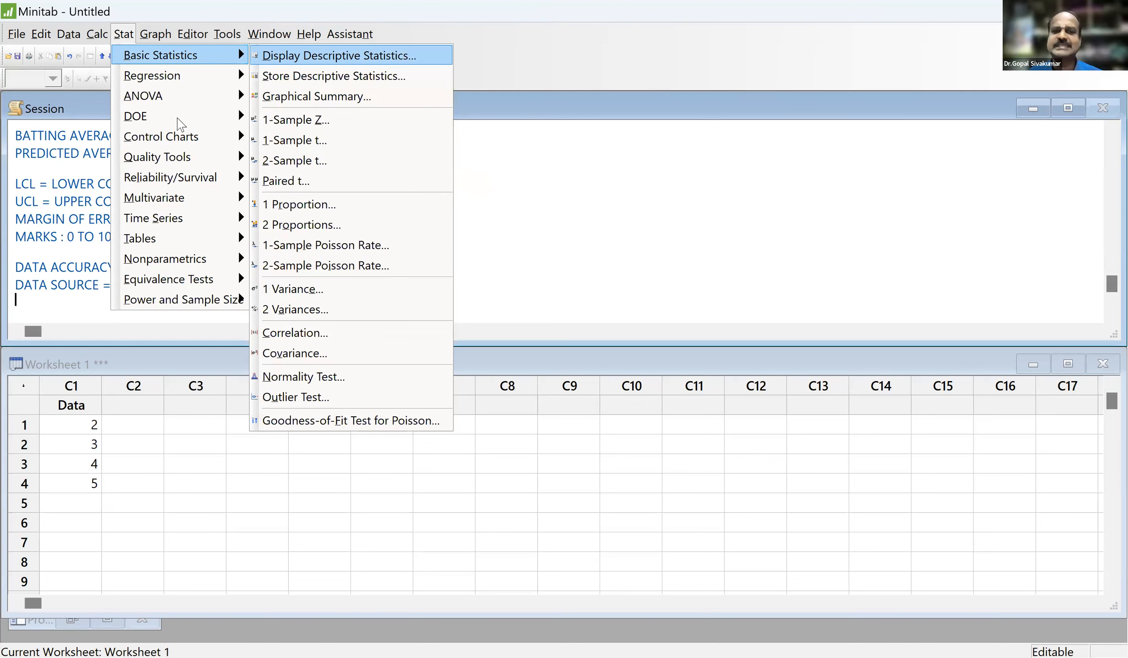
pyautogui.press('Return')
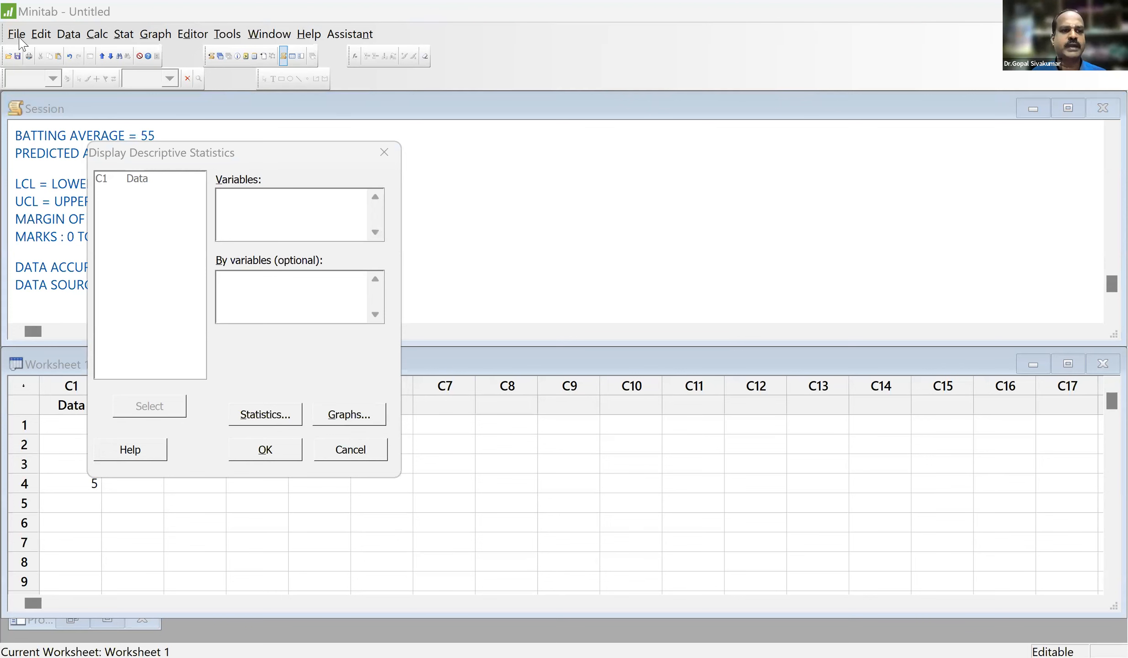
pyautogui.press('Escape')
# - Open the sample worksheet Pulse.MTW from the Sample Data folder and accept adding a copy to the current project
pyautogui.click(57, 166)
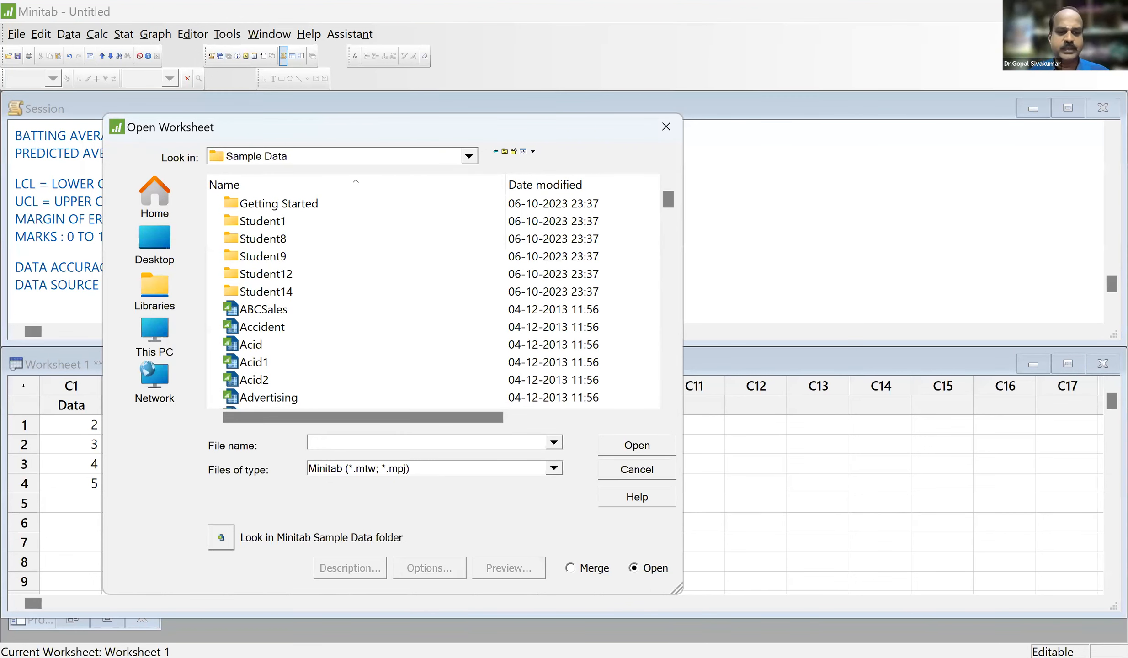
pyautogui.write('PULSE')
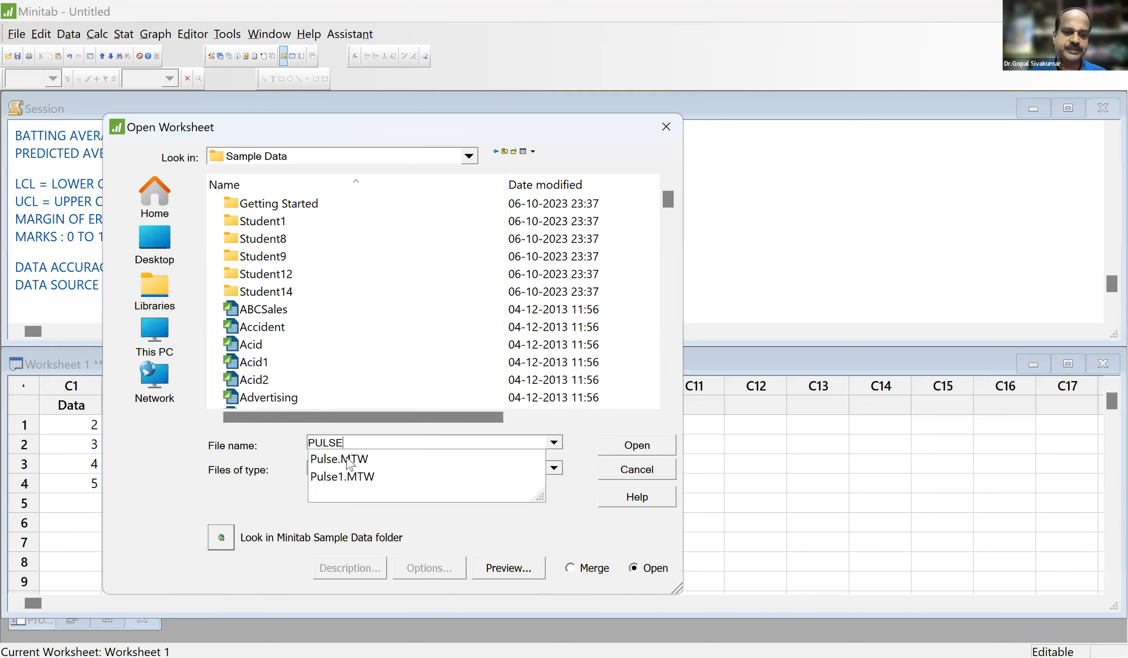
pyautogui.click(658, 446)
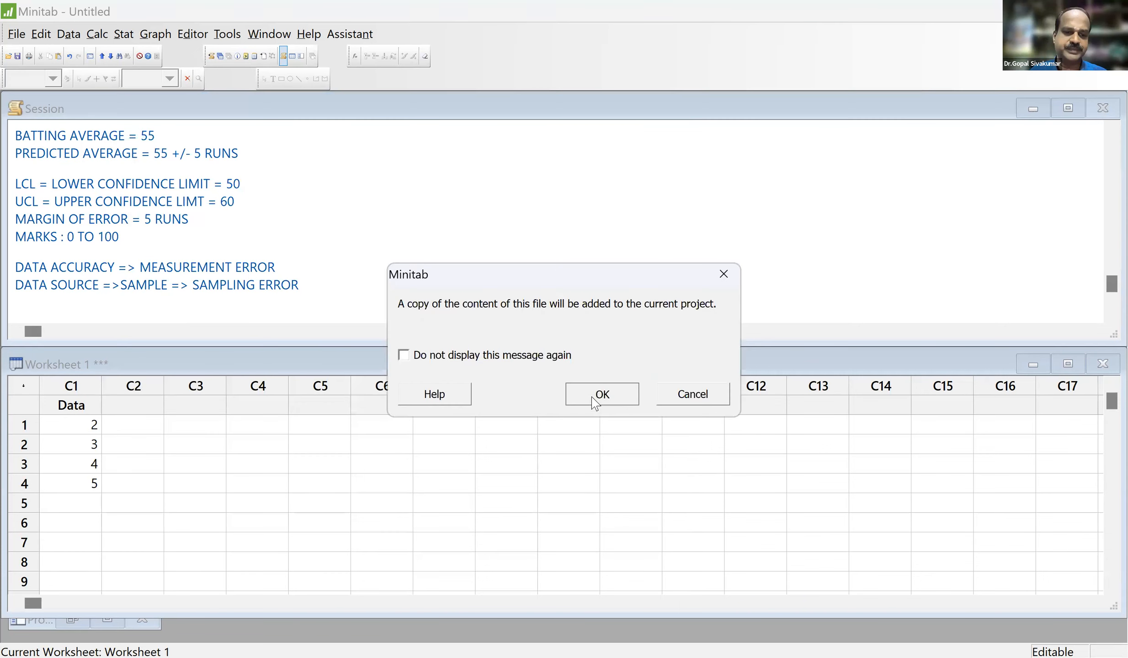
pyautogui.click(600, 396)
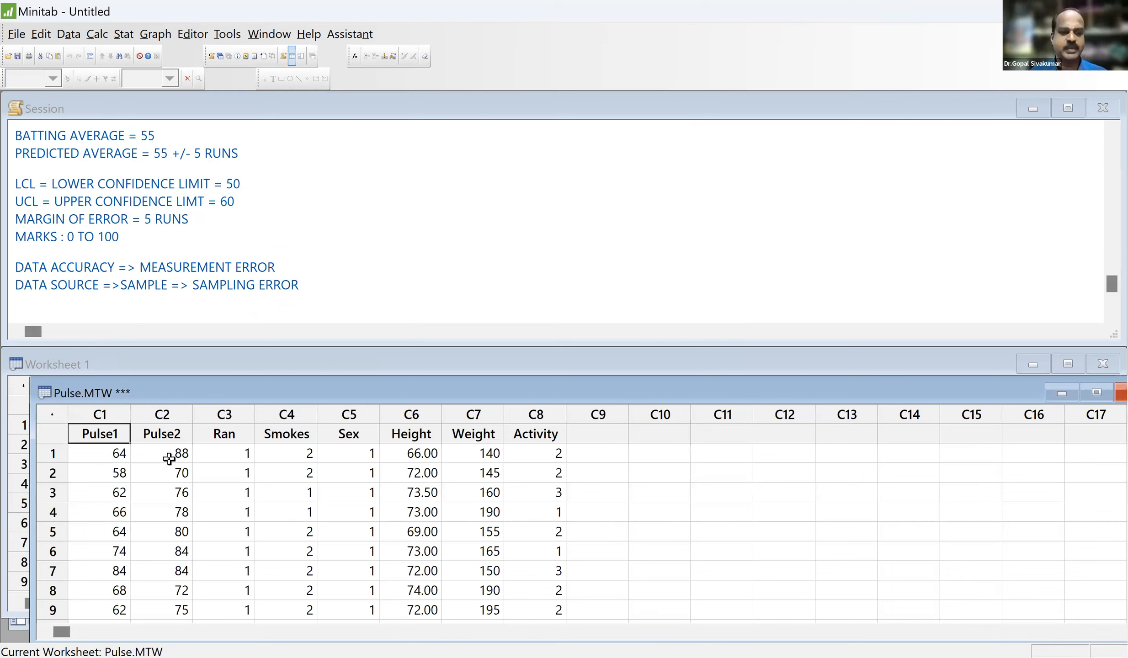
# - Look through the rows of the Pulse worksheet down to the end of its data
pyautogui.press('Down')
pyautogui.press('pagedown')
pyautogui.press('pagedown')
pyautogui.press('pagedown')
pyautogui.press('pagedown')
pyautogui.press('pagedown')
pyautogui.press('pagedown')
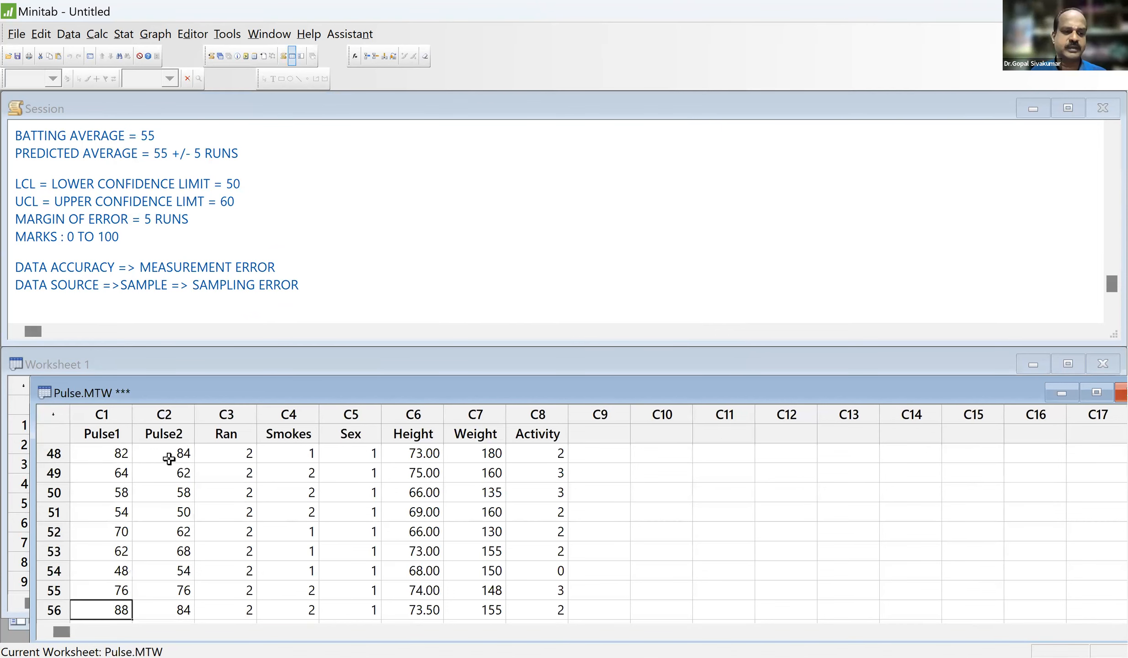
pyautogui.press('pagedown')
pyautogui.press('pagedown')
pyautogui.press('pagedown')
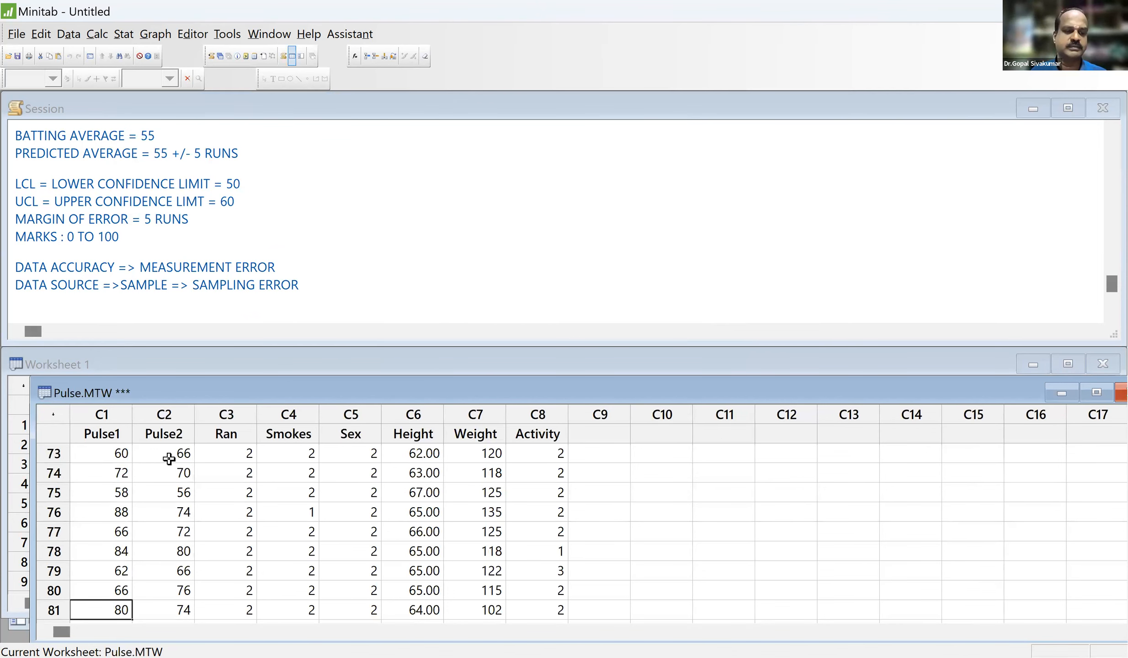
pyautogui.press('Down')
pyautogui.press('Down')
pyautogui.press('Down')
pyautogui.press('Down')
pyautogui.press('Down')
pyautogui.press('Down')
pyautogui.press('Down')
pyautogui.press('Down')
pyautogui.press('Down')
pyautogui.press('Down')
pyautogui.press('Down')
pyautogui.press('Down')
pyautogui.press('Down')
pyautogui.press('Down')
pyautogui.press('Down')
pyautogui.press('Down')
pyautogui.press('Down')
pyautogui.press('Down')
pyautogui.press('Down')
pyautogui.press('Down')
pyautogui.press('Up')
pyautogui.press('Up')
pyautogui.press('Up')
pyautogui.press('Up')
pyautogui.press('Up')
pyautogui.press('Up')
pyautogui.press('Up')
pyautogui.press('Up')
pyautogui.press('Up')
pyautogui.press('Up')
pyautogui.press('Up')
pyautogui.press('Up')
pyautogui.press('Up')
pyautogui.press('Up')
pyautogui.press('Up')
pyautogui.press('Up')
pyautogui.press('Up')
pyautogui.press('Up')
pyautogui.press('Up')
pyautogui.press('Up')
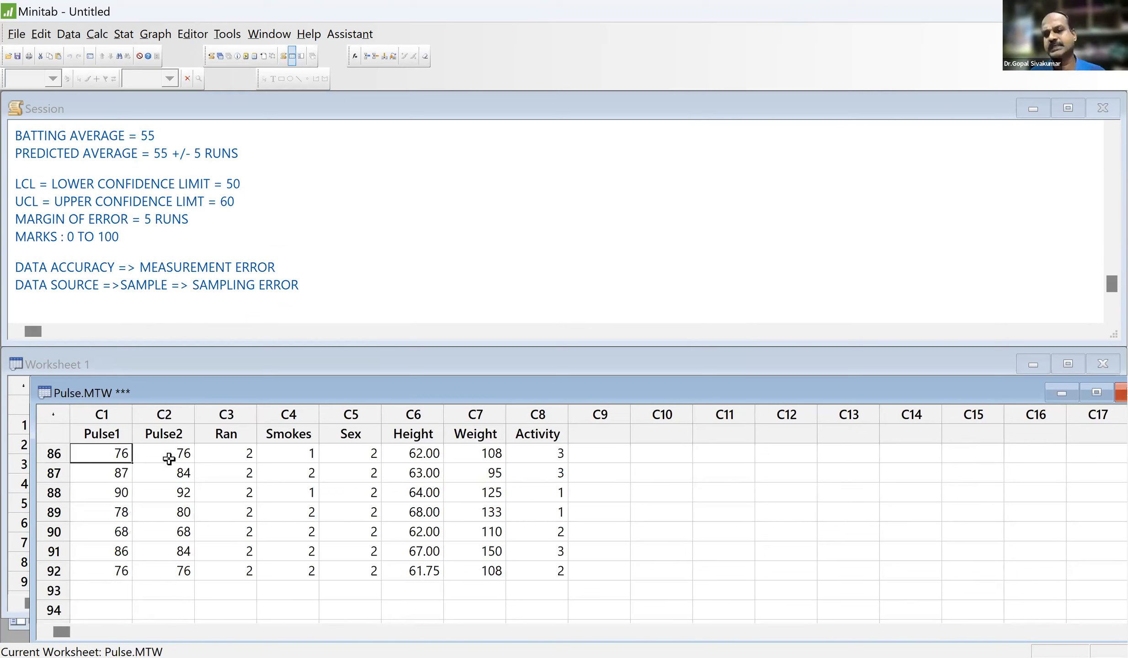
pyautogui.press('Down')
pyautogui.press('Down')
pyautogui.press('Down')
pyautogui.press('Down')
pyautogui.press('Down')
pyautogui.press('Down')
# - Go back up through the Pulse worksheet's records to its first row
pyautogui.press('Up')
pyautogui.press('Up')
pyautogui.press('Up')
pyautogui.press('Up')
pyautogui.press('Up')
pyautogui.press('Up')
pyautogui.press('Up')
pyautogui.press('Up')
pyautogui.press('Up')
pyautogui.press('Up')
pyautogui.press('Up')
pyautogui.press('Up')
pyautogui.press('Up')
pyautogui.press('Up')
pyautogui.press('Up')
pyautogui.press('Up')
pyautogui.press('Up')
pyautogui.press('Up')
pyautogui.press('Up')
pyautogui.press('Up')
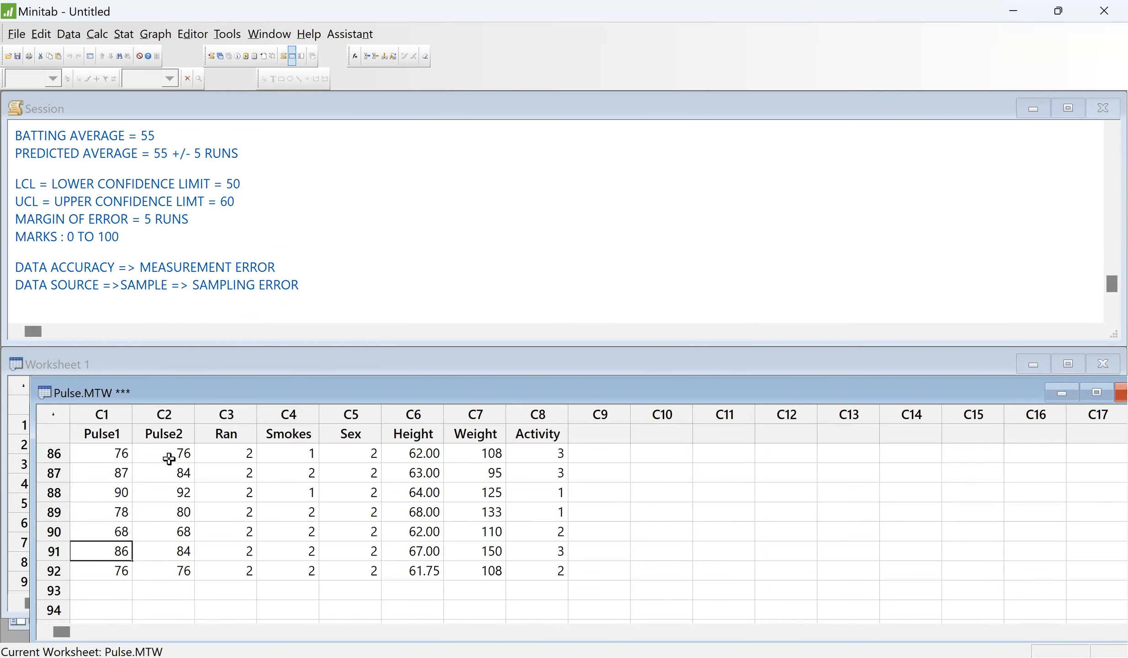
pyautogui.press('Up')
pyautogui.press('Up')
pyautogui.press('Up')
pyautogui.press('Up')
pyautogui.press('Up')
pyautogui.press('Up')
pyautogui.press('Up')
pyautogui.press('Up')
pyautogui.press('Up')
pyautogui.press('Up')
pyautogui.press('Up')
pyautogui.press('Up')
pyautogui.press('Up')
pyautogui.press('Up')
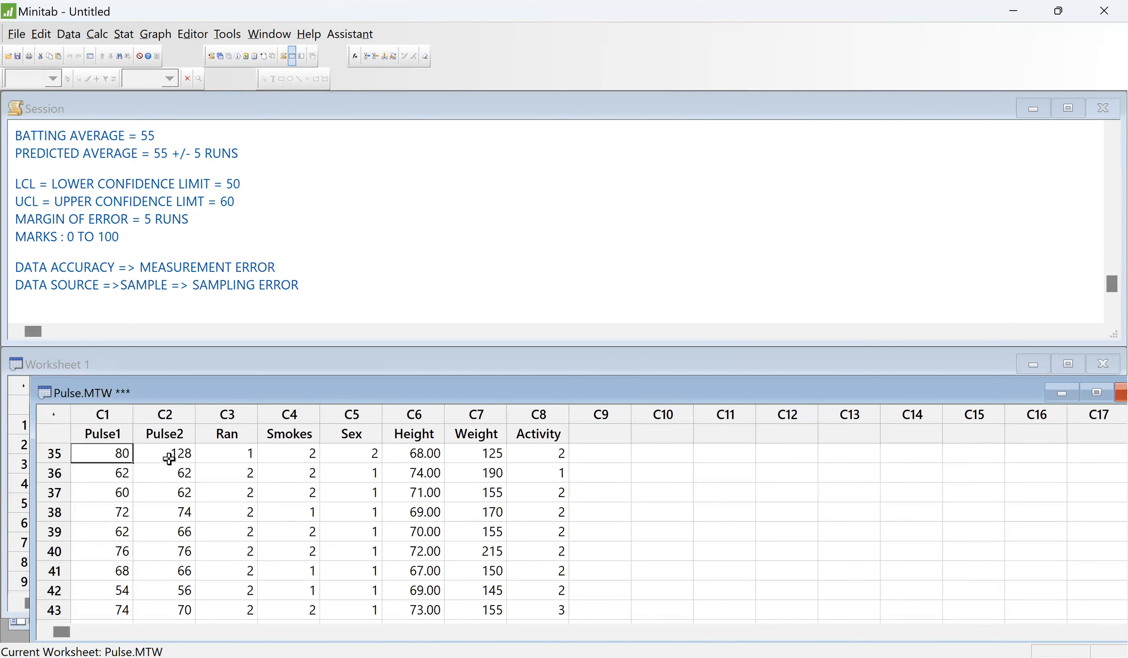
pyautogui.scroll(9, 169, 459)
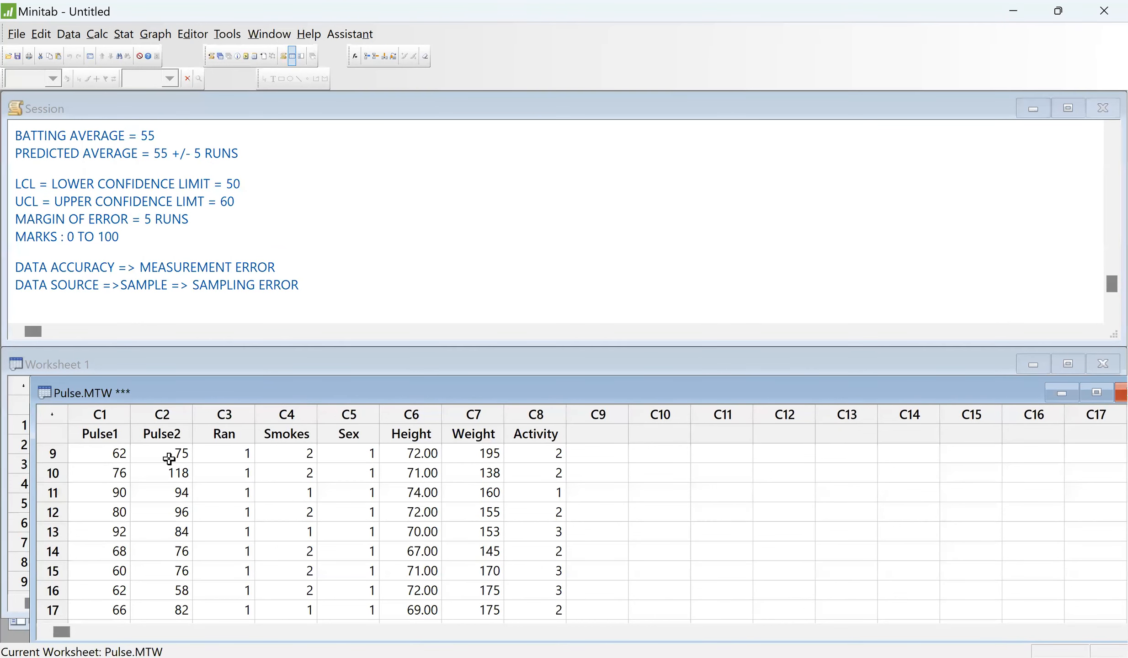
pyautogui.press('Up')
pyautogui.press('Up')
pyautogui.press('Up')
pyautogui.press('Up')
pyautogui.press('Up')
pyautogui.press('Up')
pyautogui.press('Up')
pyautogui.press('Up')
pyautogui.press('Up')
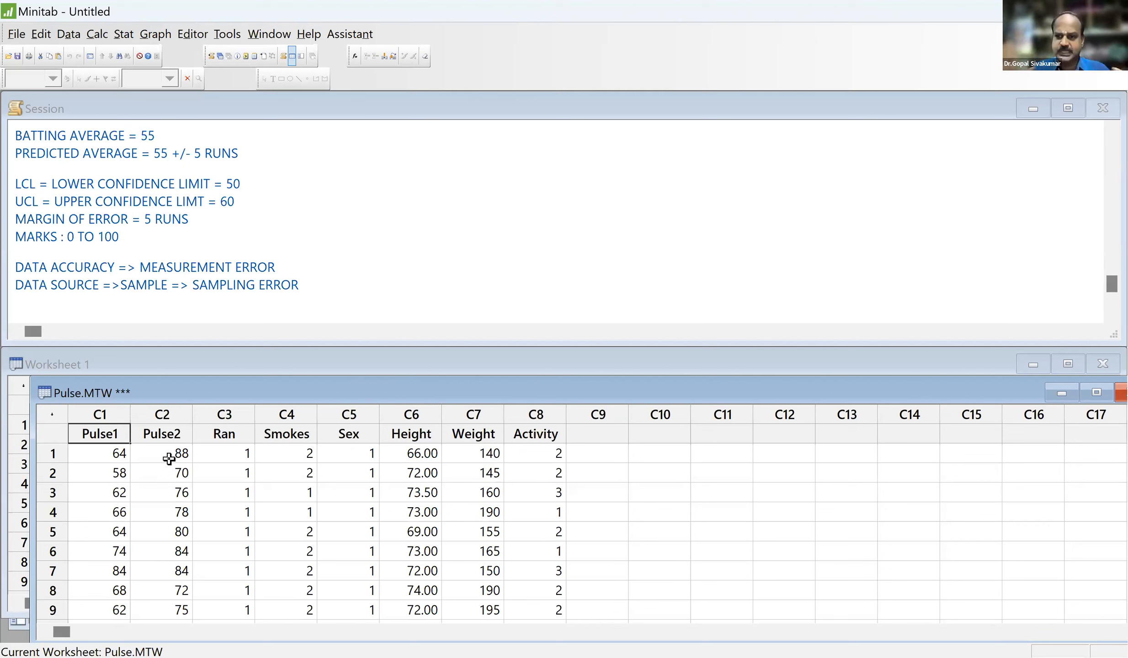
# - Set up Display Descriptive Statistics with Pulse1 as the variable
pyautogui.click(124, 34)
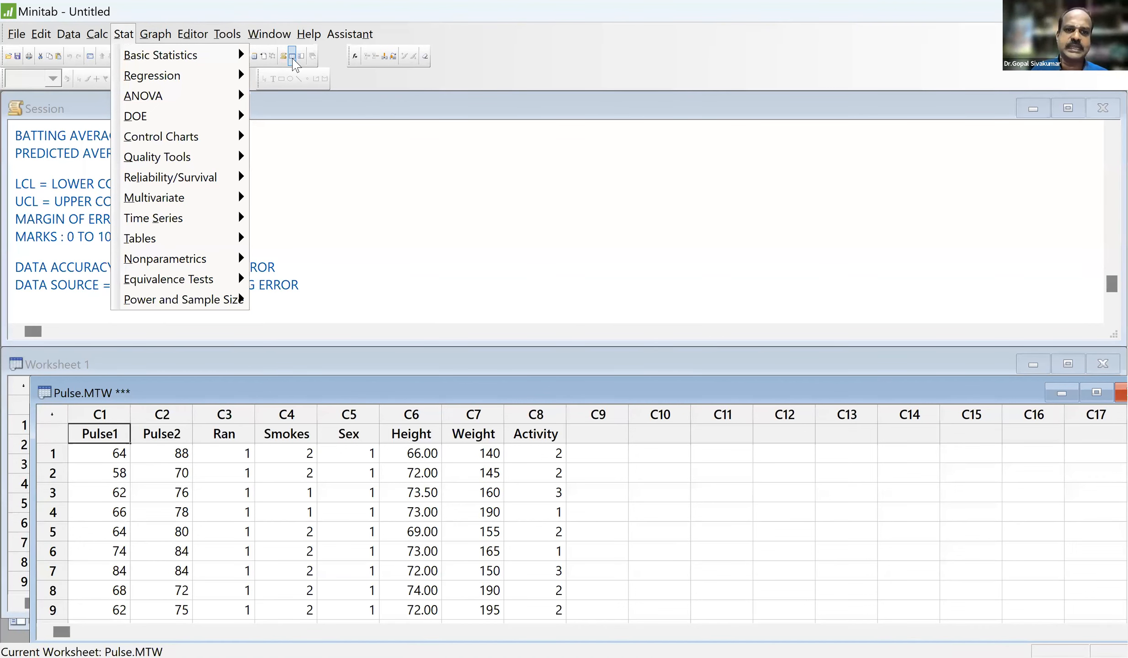
pyautogui.moveTo(129, 54)
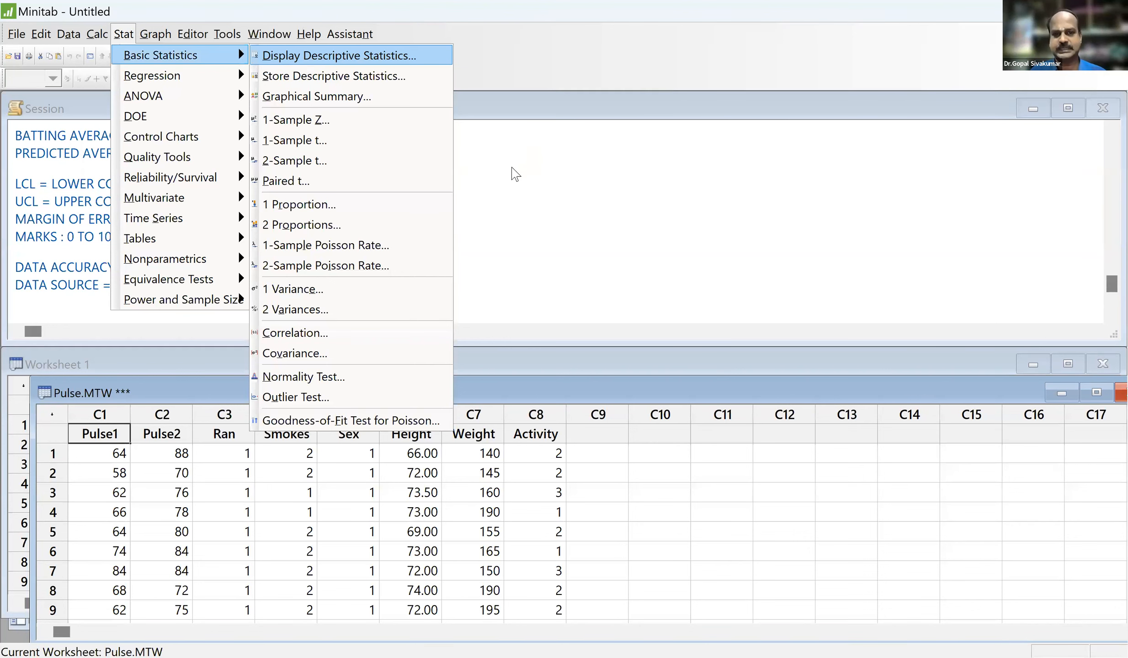
pyautogui.press('Return')
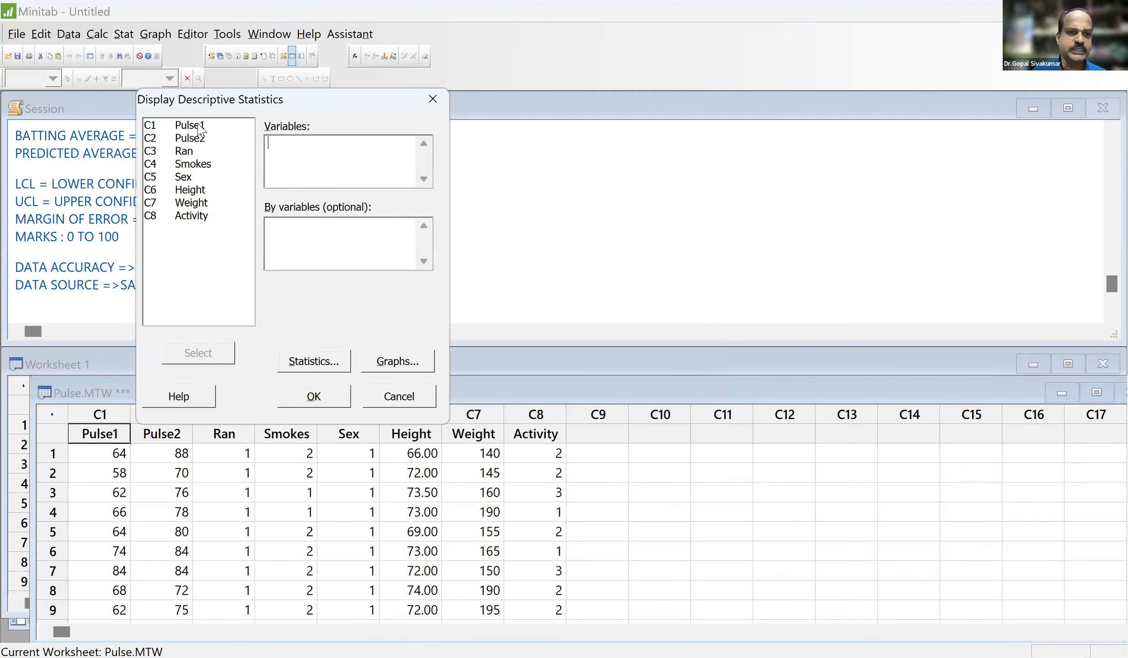
pyautogui.click(200, 127)
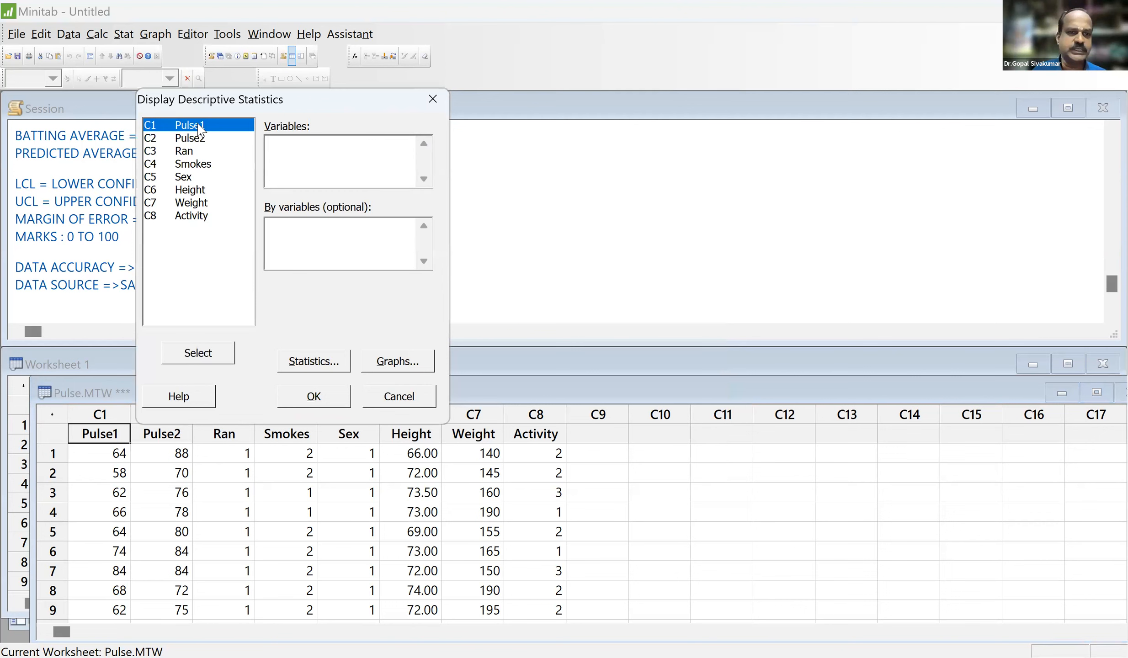
pyautogui.click(198, 353)
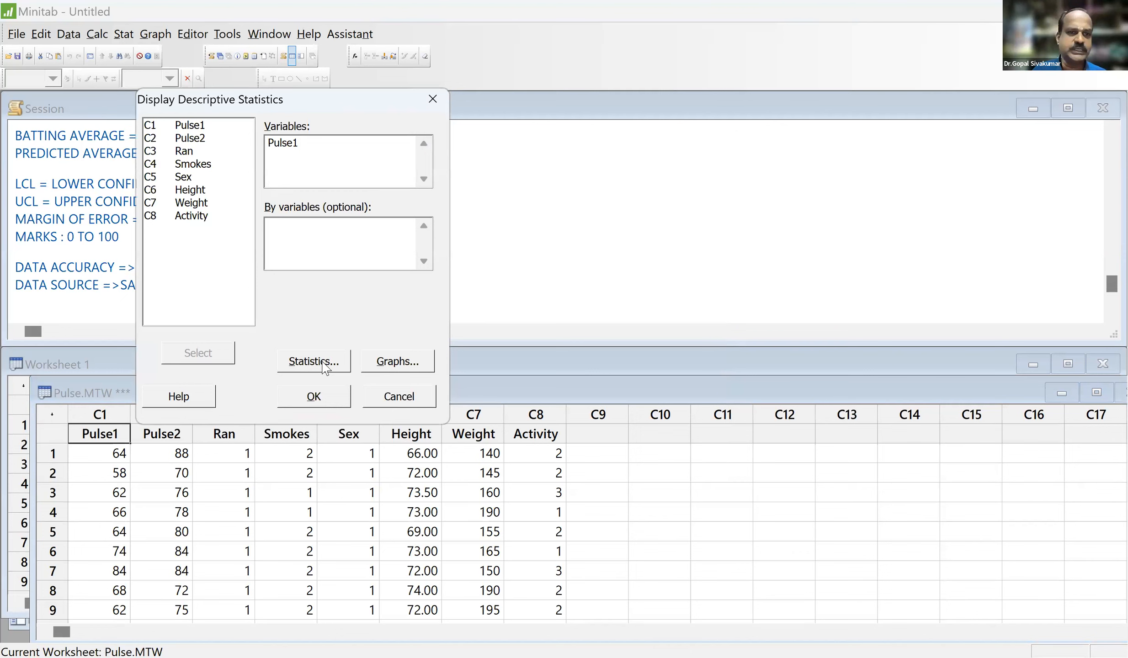
# - Clear all preset statistics for the Pulse1 summary, then include only the mean, standard deviation and variance
pyautogui.click(323, 365)
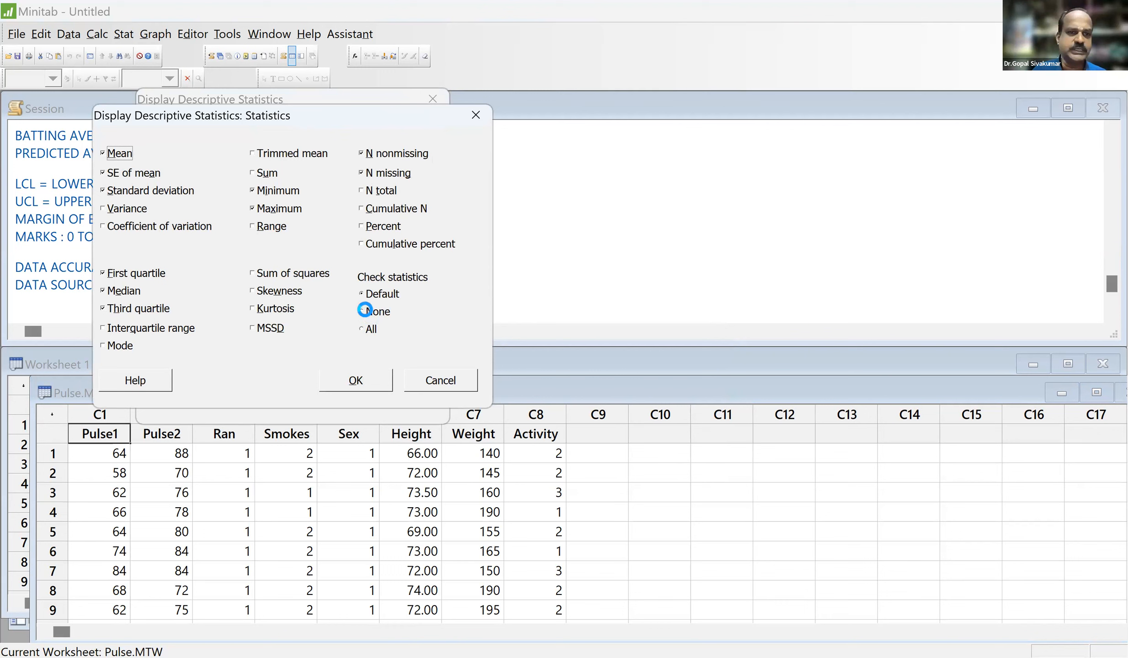
pyautogui.click(364, 310)
pyautogui.click(104, 154)
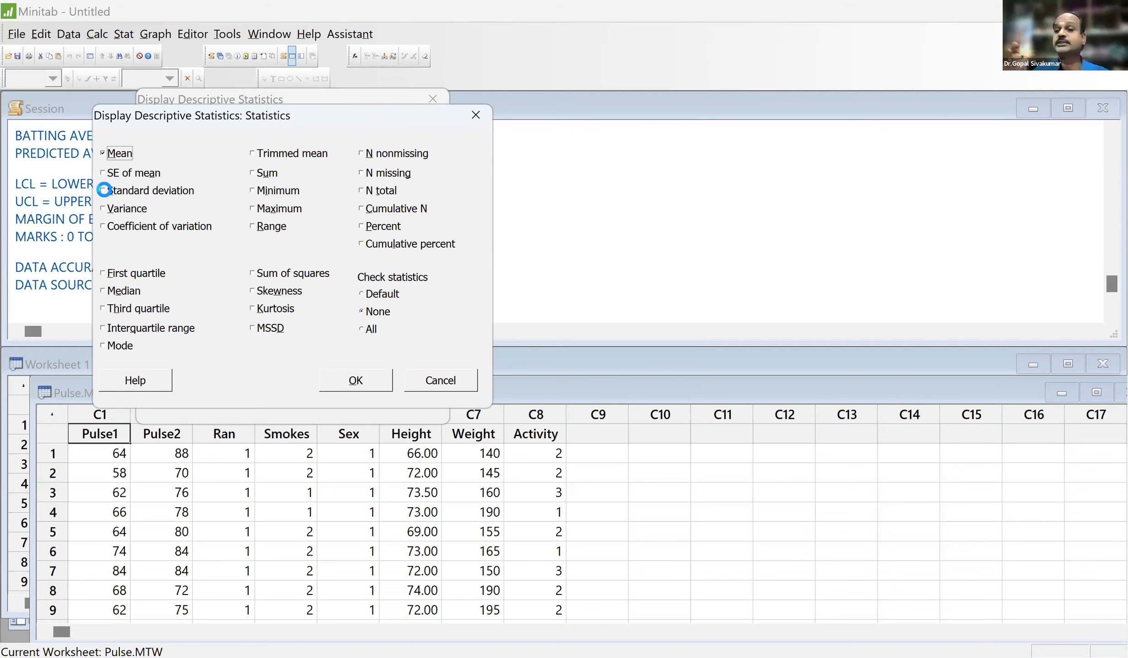
pyautogui.click(103, 190)
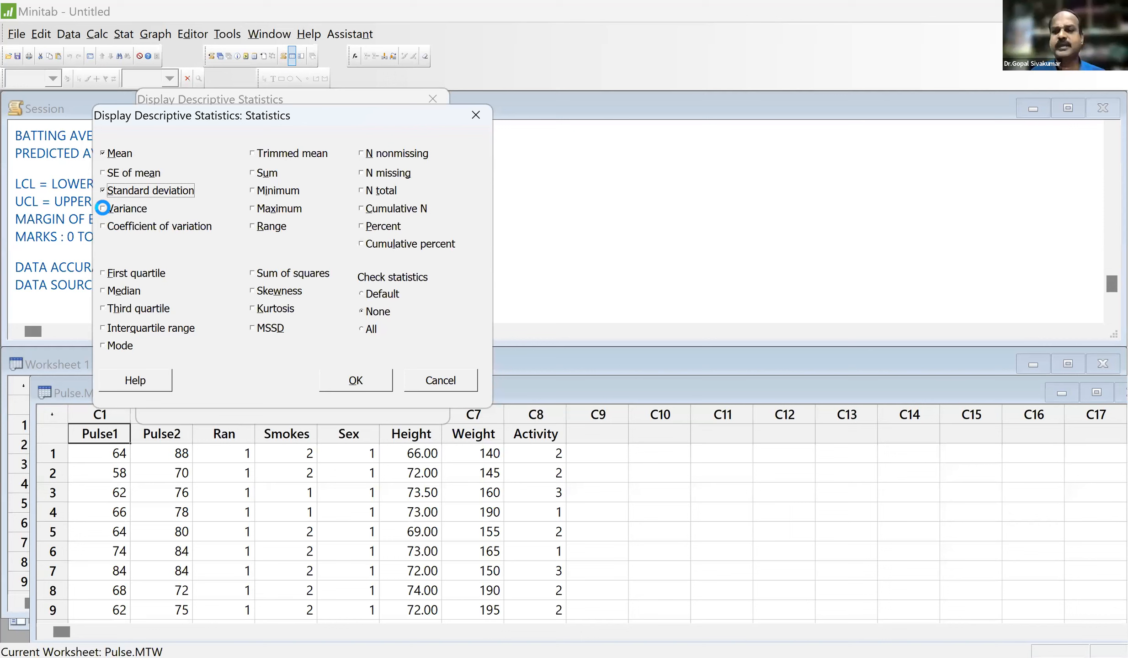
pyautogui.click(105, 211)
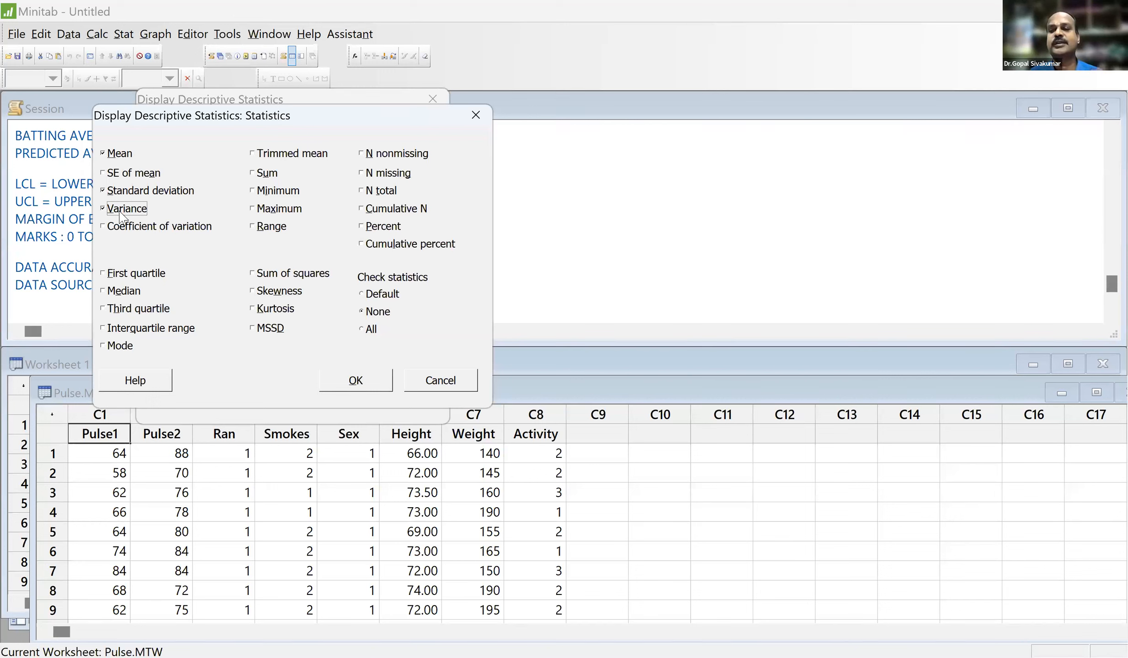
pyautogui.click(127, 209)
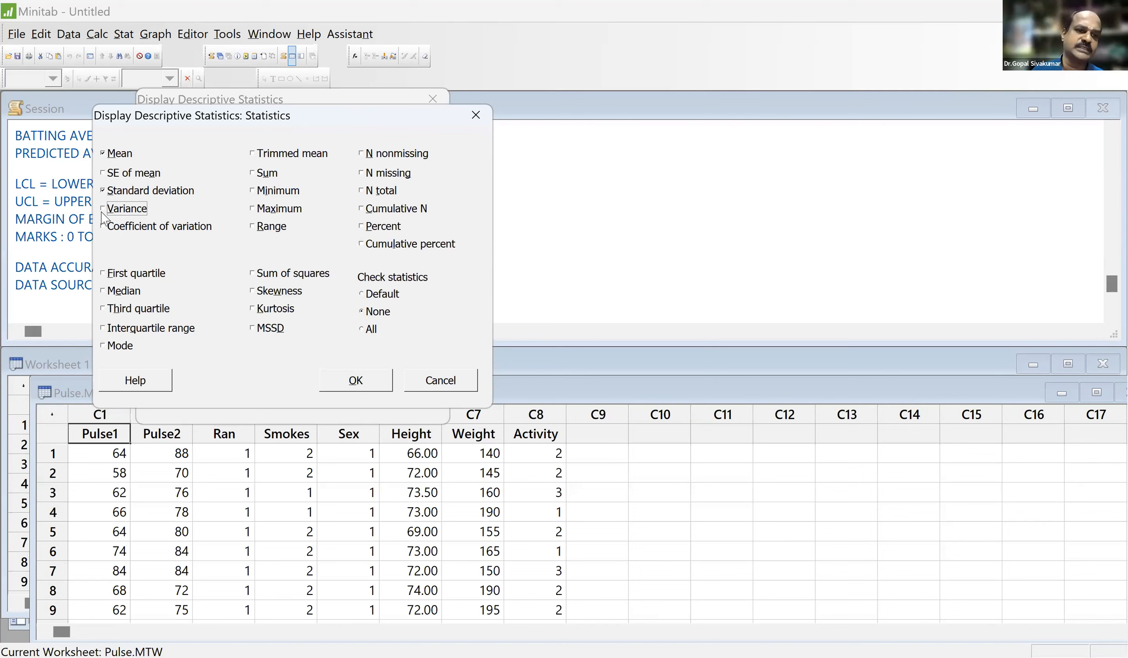
# - Add the sum, minimum, maximum, range, N total and N missing to the chosen statistics
pyautogui.click(267, 174)
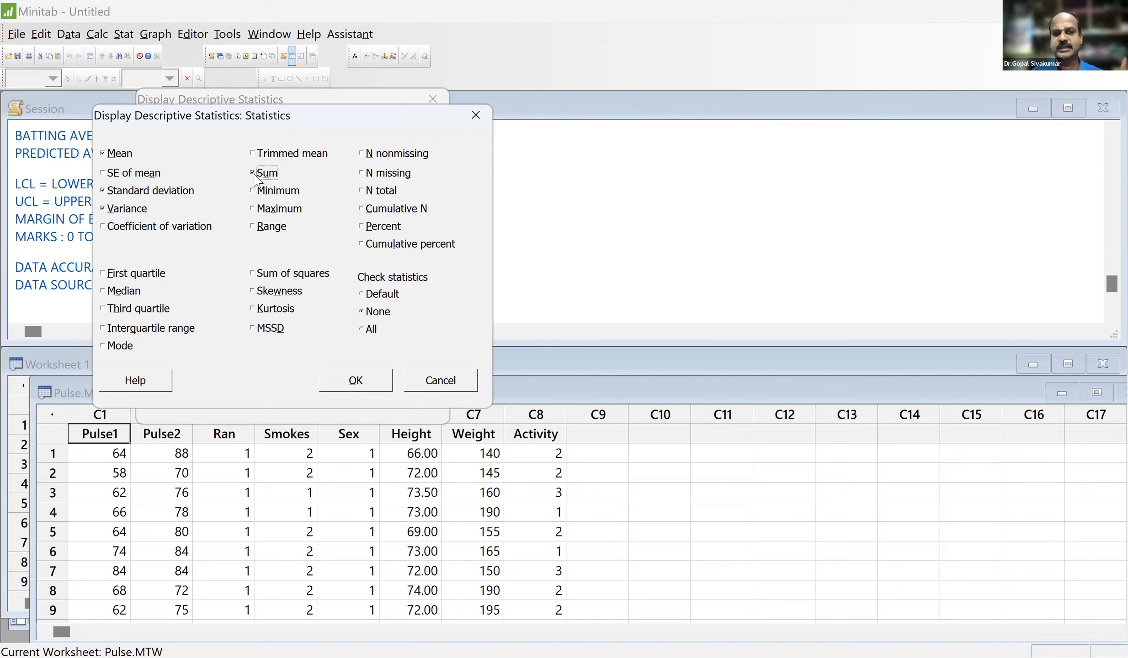
pyautogui.click(256, 191)
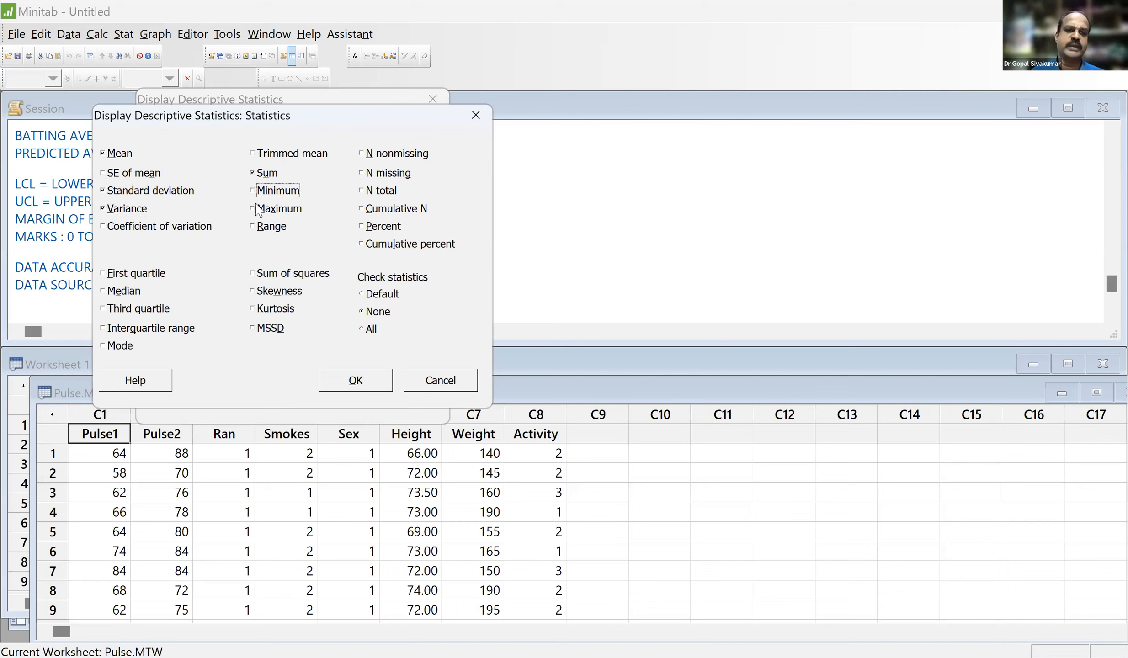
pyautogui.click(259, 209)
pyautogui.click(255, 230)
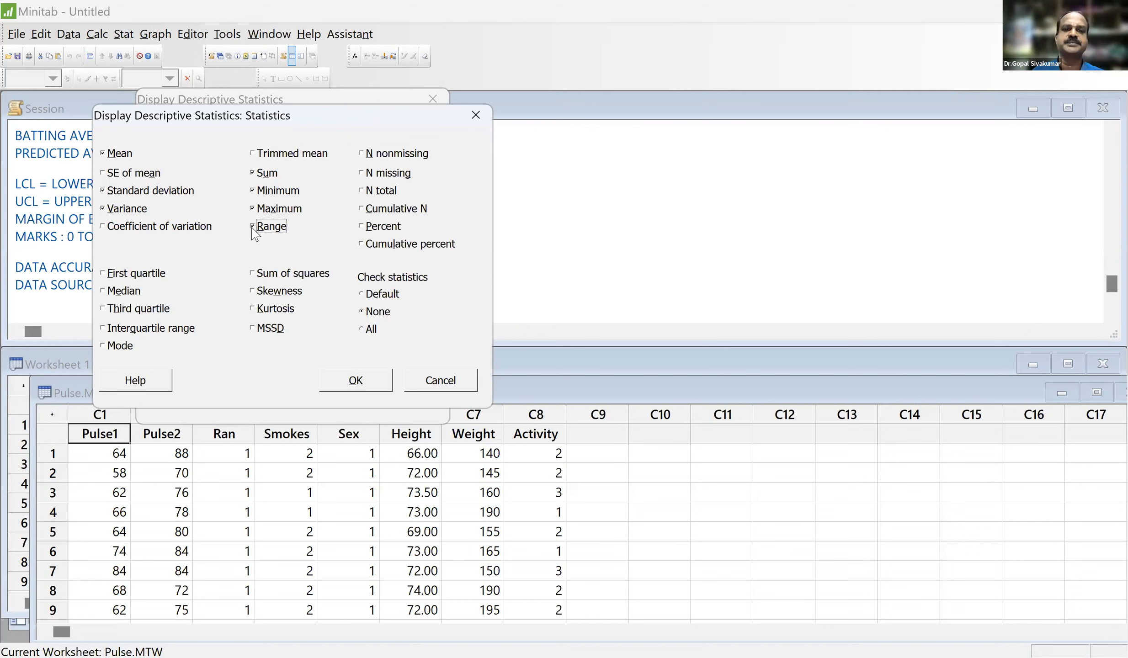
pyautogui.click(369, 197)
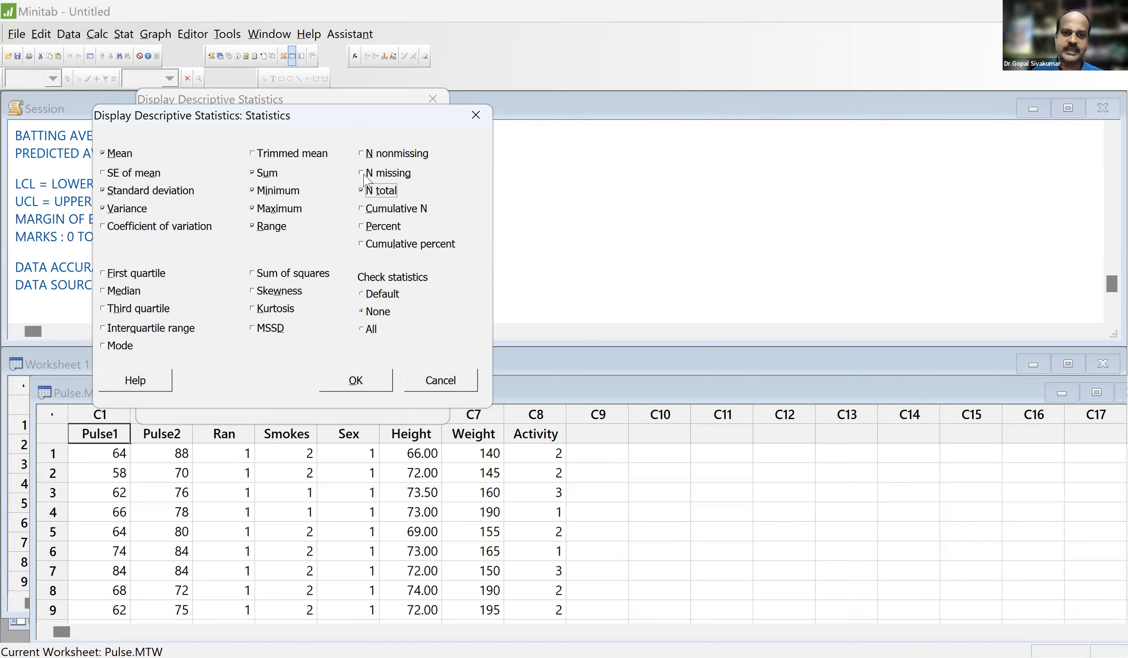
pyautogui.click(368, 178)
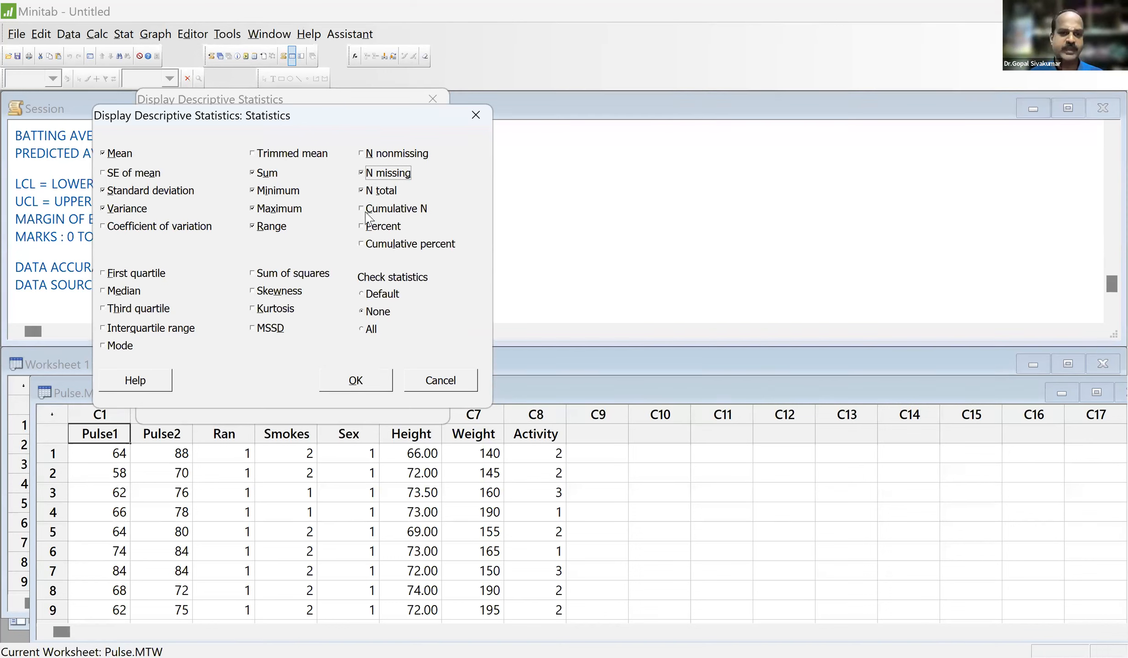
# - Add the first quartile, median, third quartile, interquartile range and mode to the chosen statistics
pyautogui.click(126, 273)
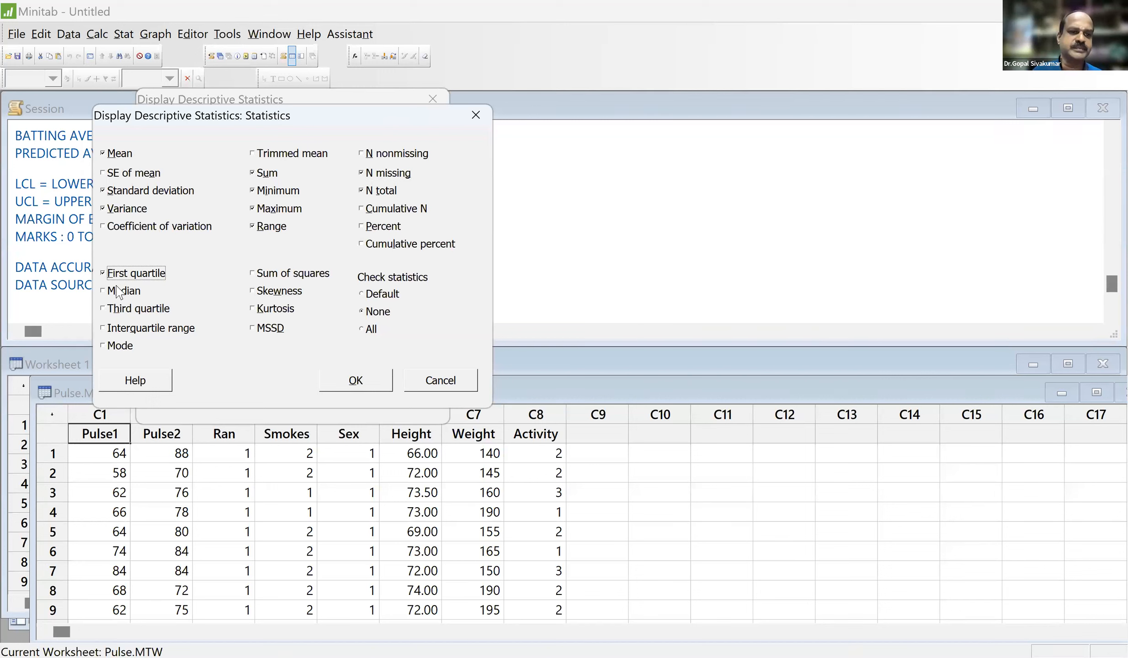
pyautogui.click(113, 291)
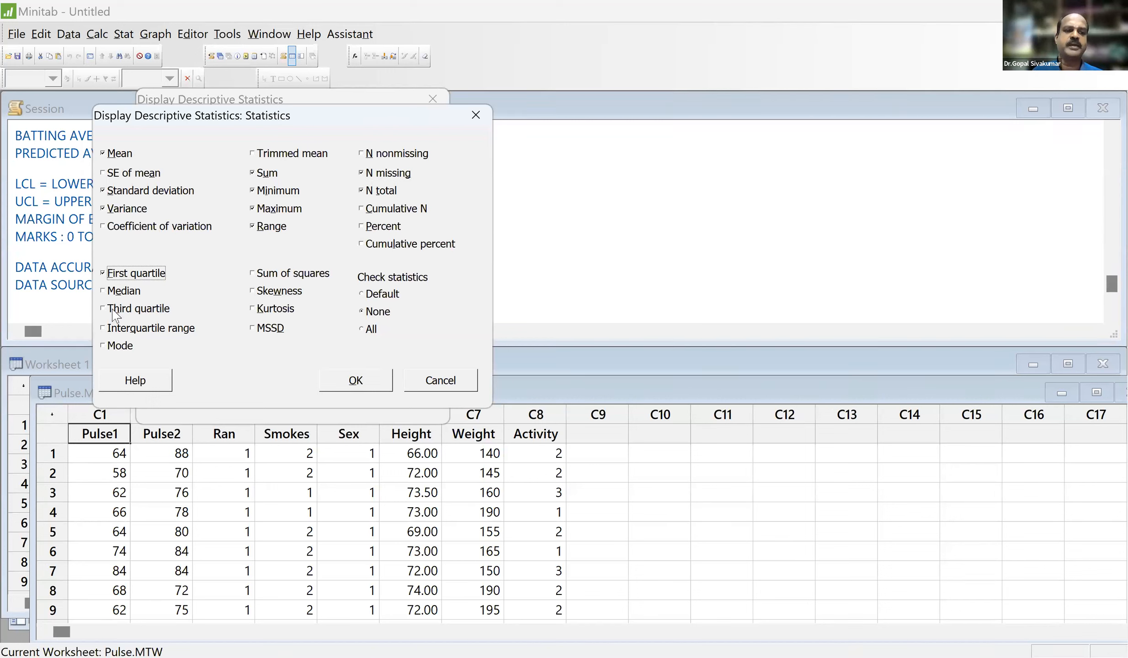
pyautogui.click(114, 315)
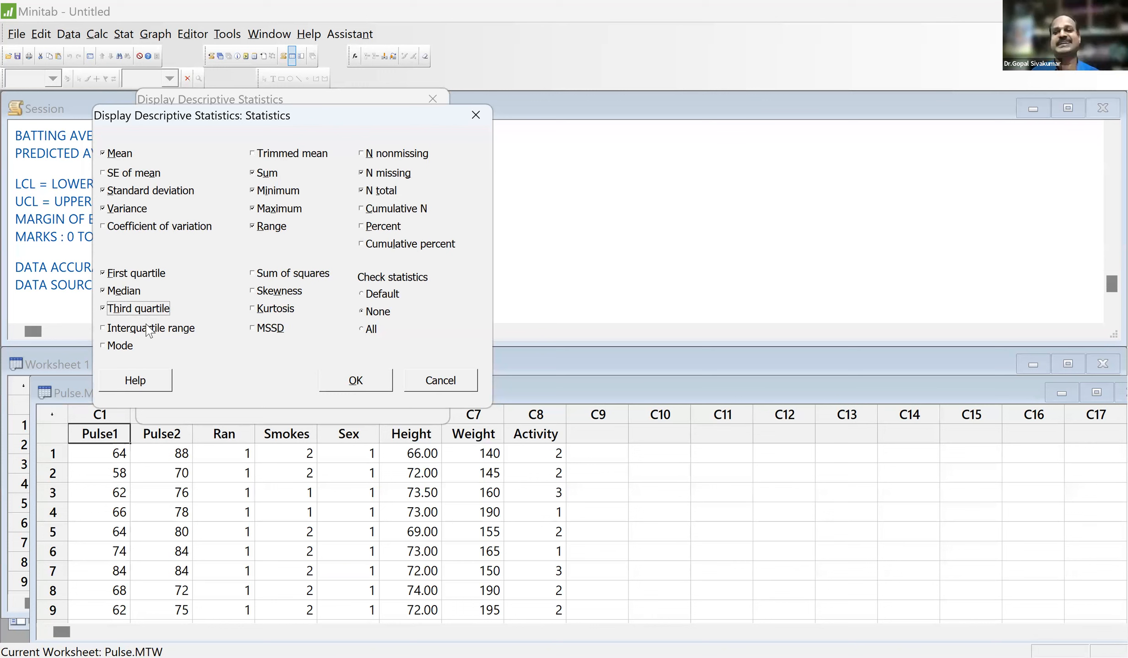
pyautogui.click(133, 337)
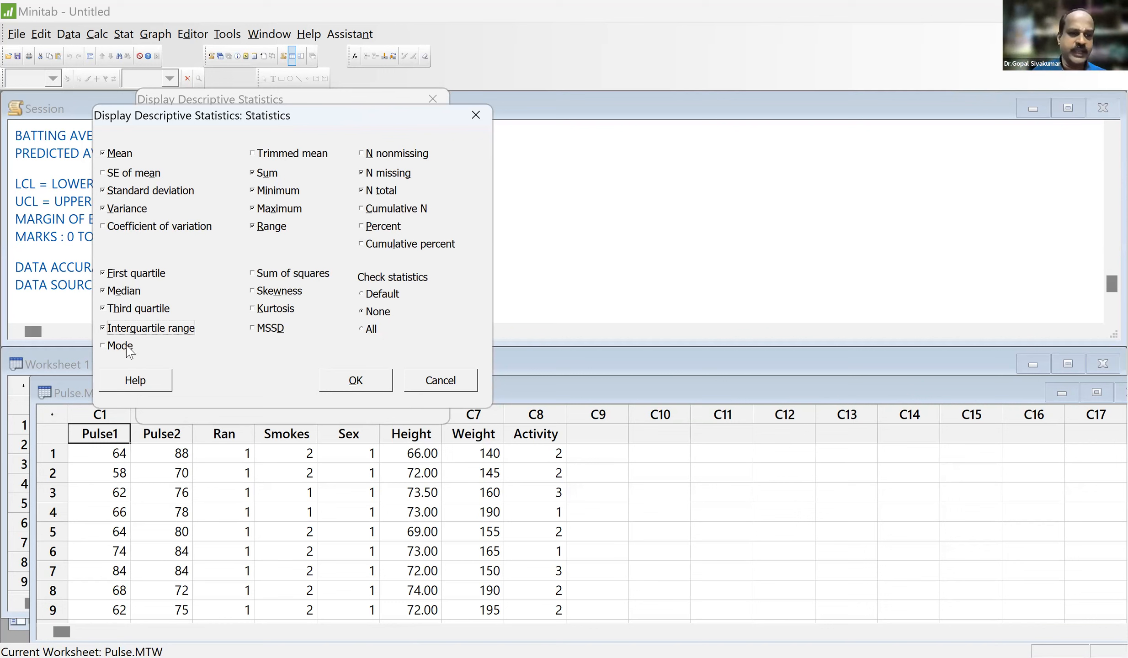
pyautogui.click(121, 346)
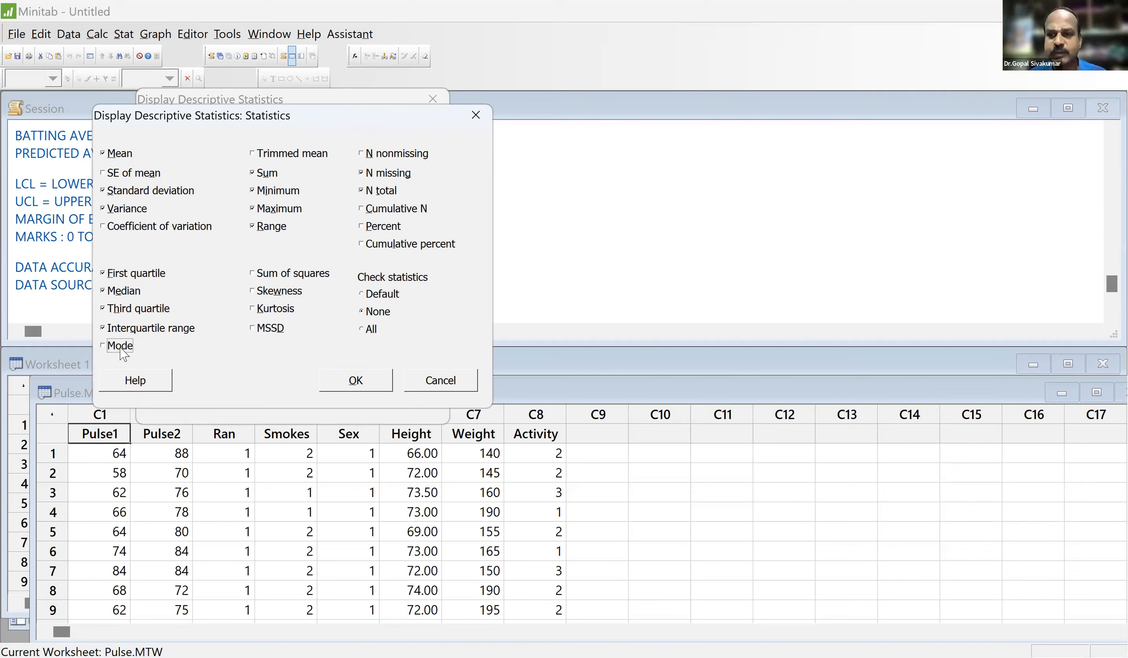
pyautogui.click(121, 350)
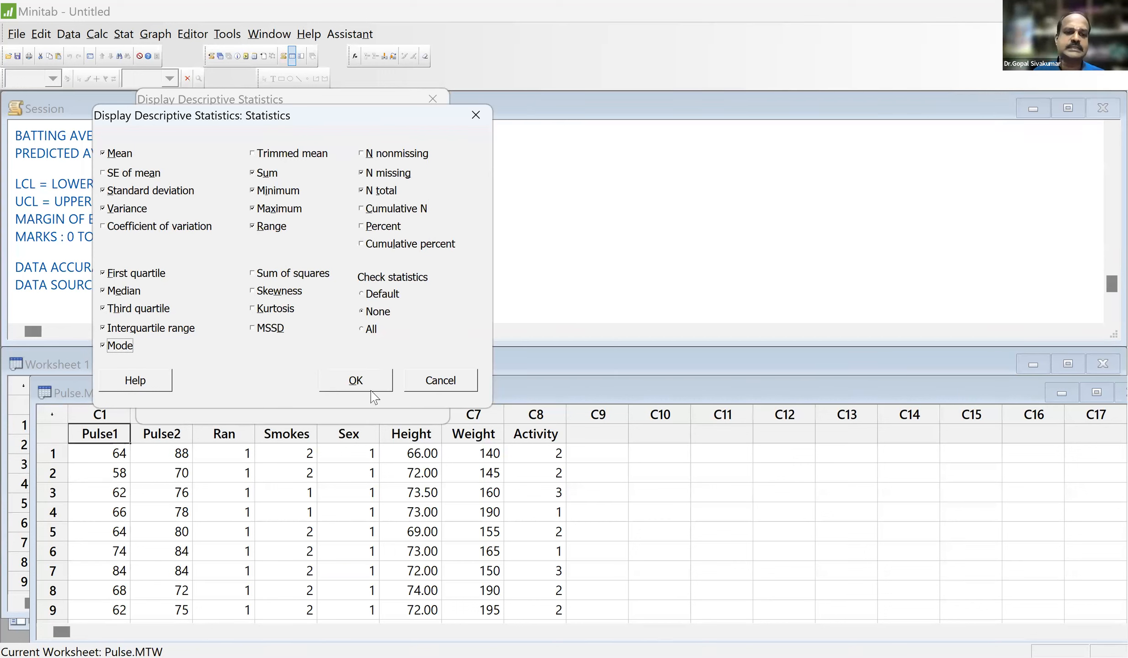
# - Generate the descriptive statistics for Pulse1 and highlight the output tables in the Session window
pyautogui.click(359, 382)
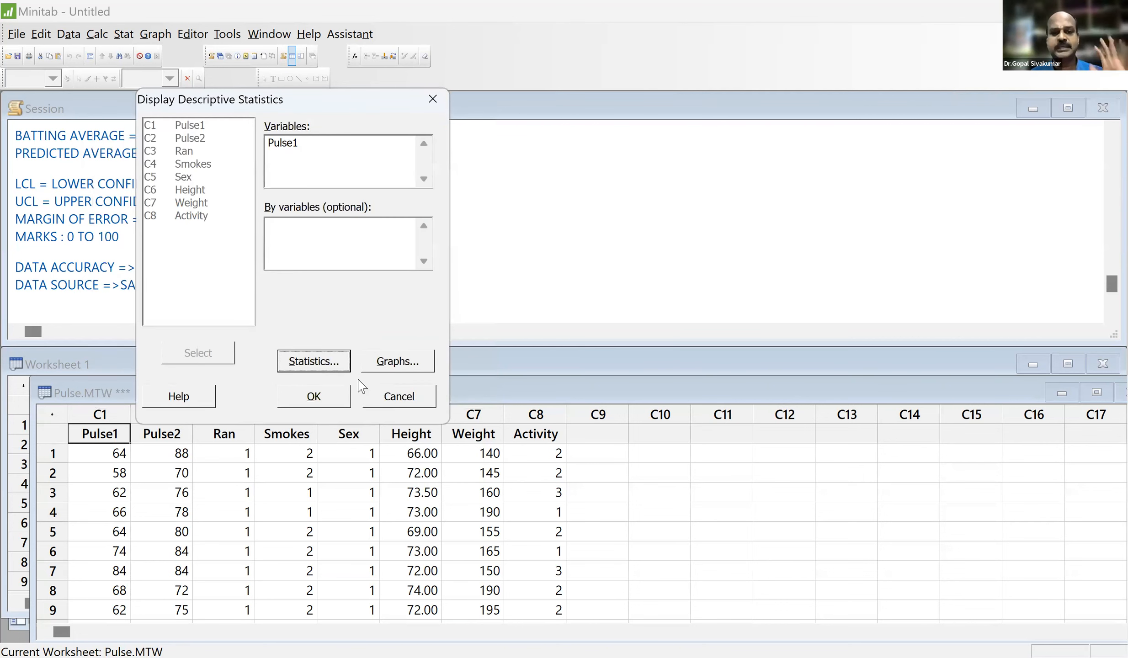
pyautogui.click(326, 407)
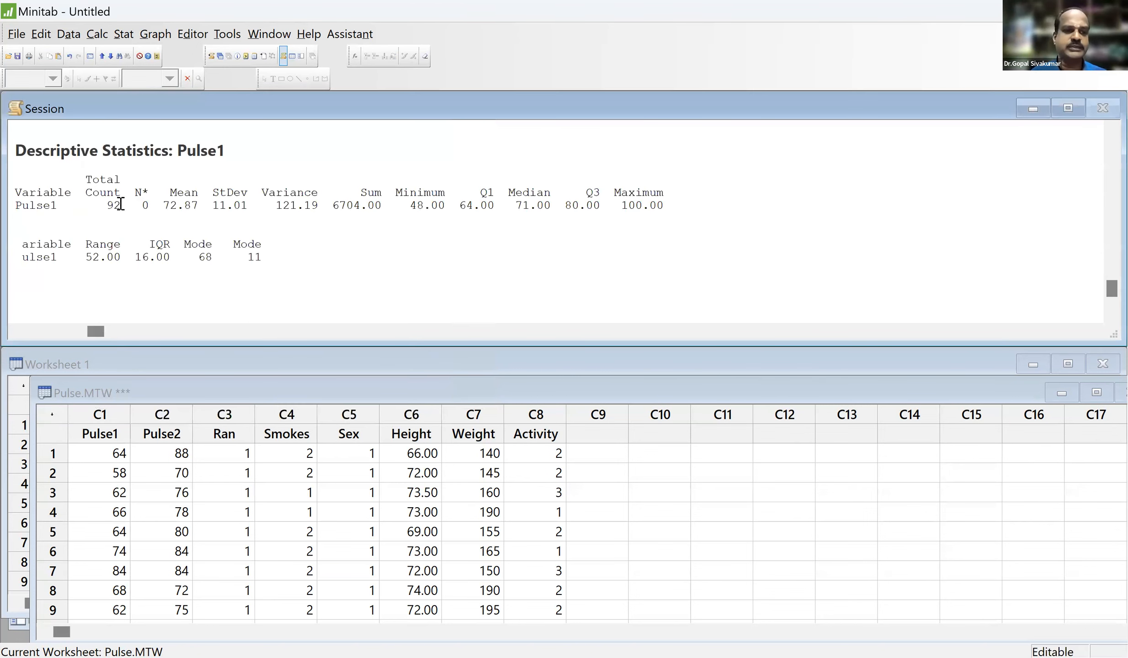
pyautogui.moveTo(27, 170); pyautogui.dragTo(300, 298)
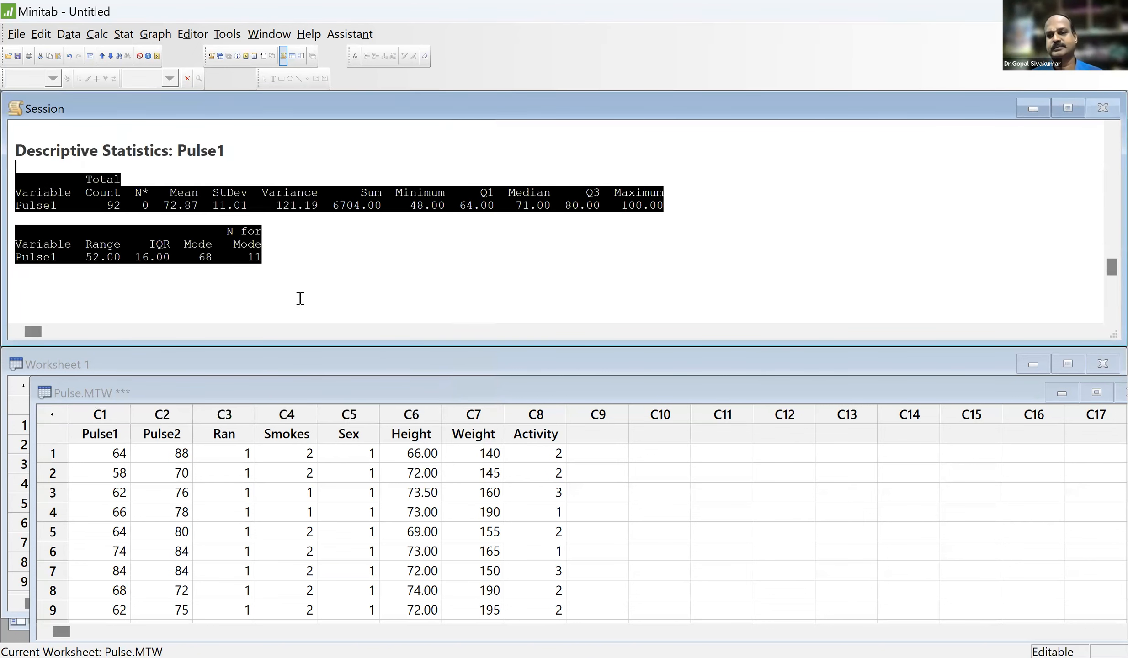
# - Highlight the variable name, total count, missing count and mean in turn in the Pulse1 descriptive statistics output
pyautogui.click(385, 291)
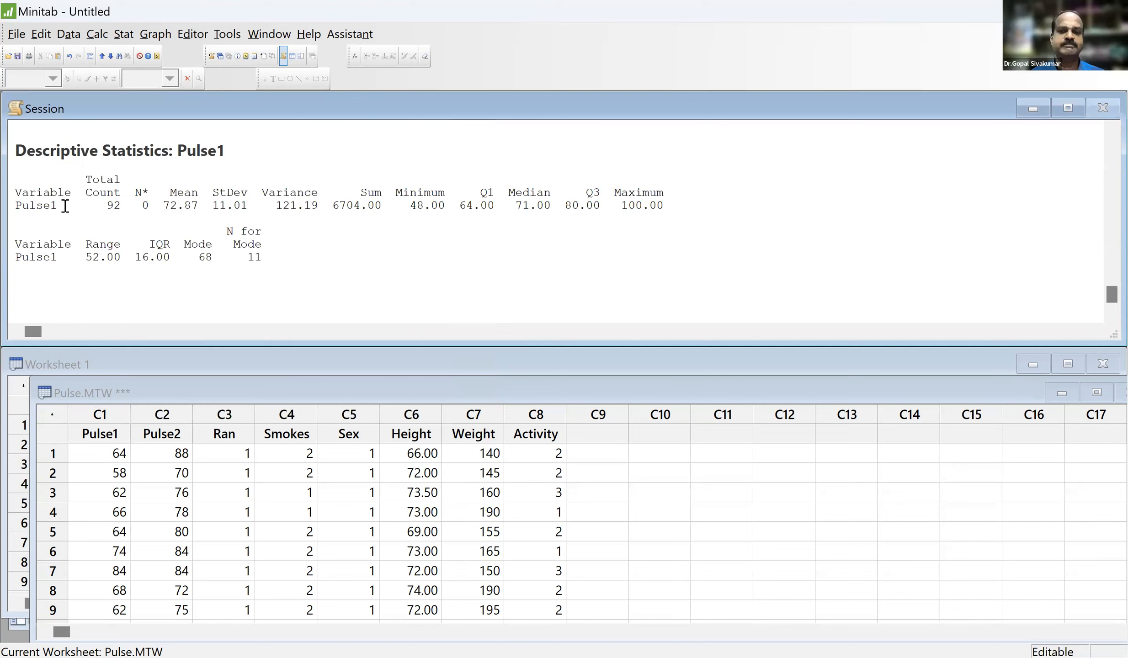
pyautogui.doubleClick(14, 206)
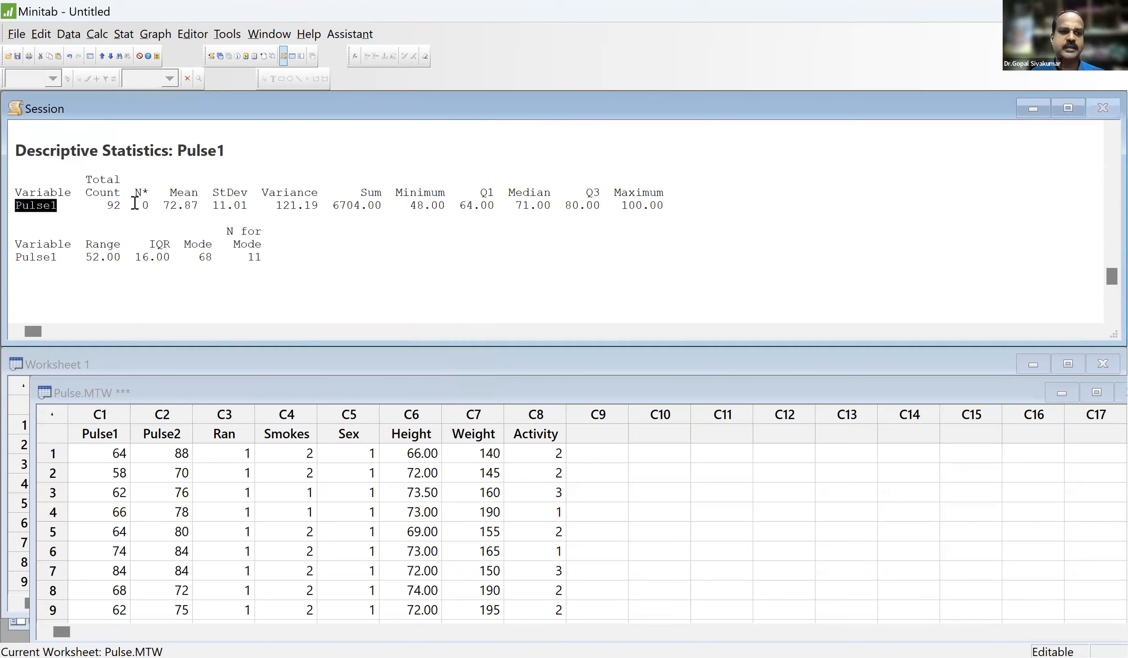
pyautogui.doubleClick(108, 205)
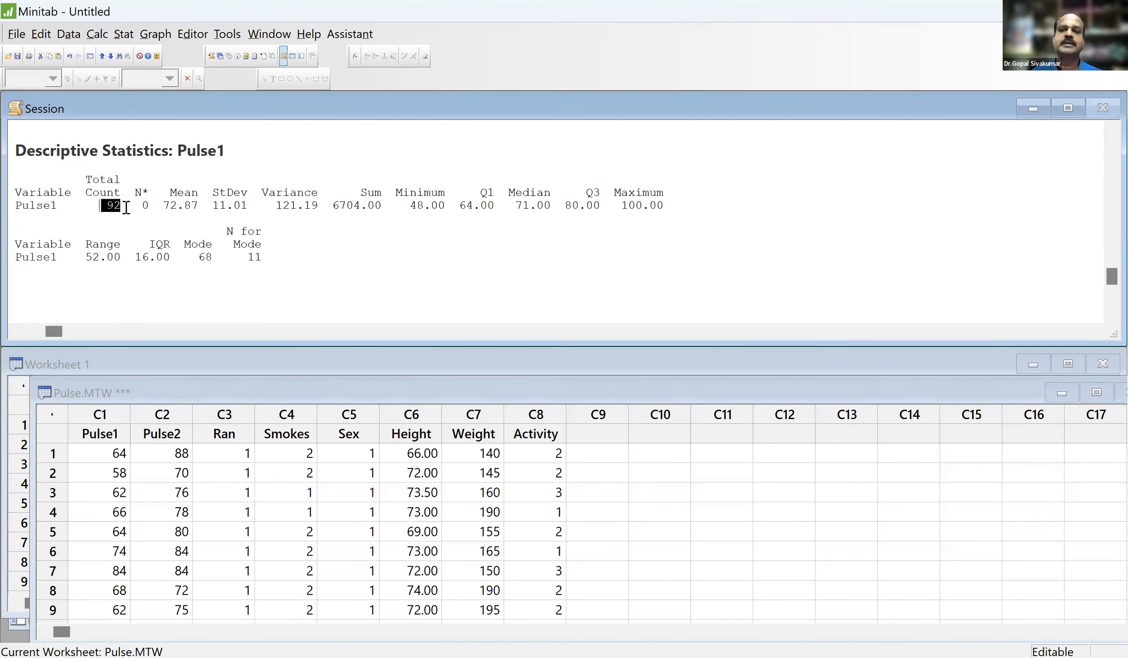
pyautogui.click(126, 208)
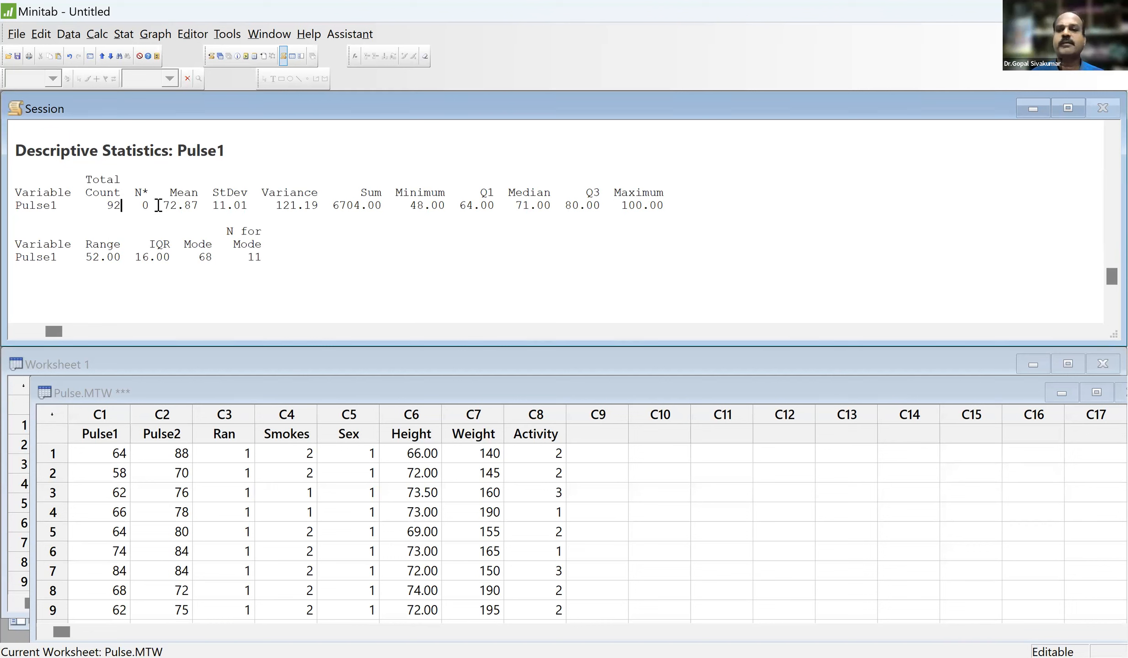
pyautogui.moveTo(158, 205); pyautogui.dragTo(128, 205)
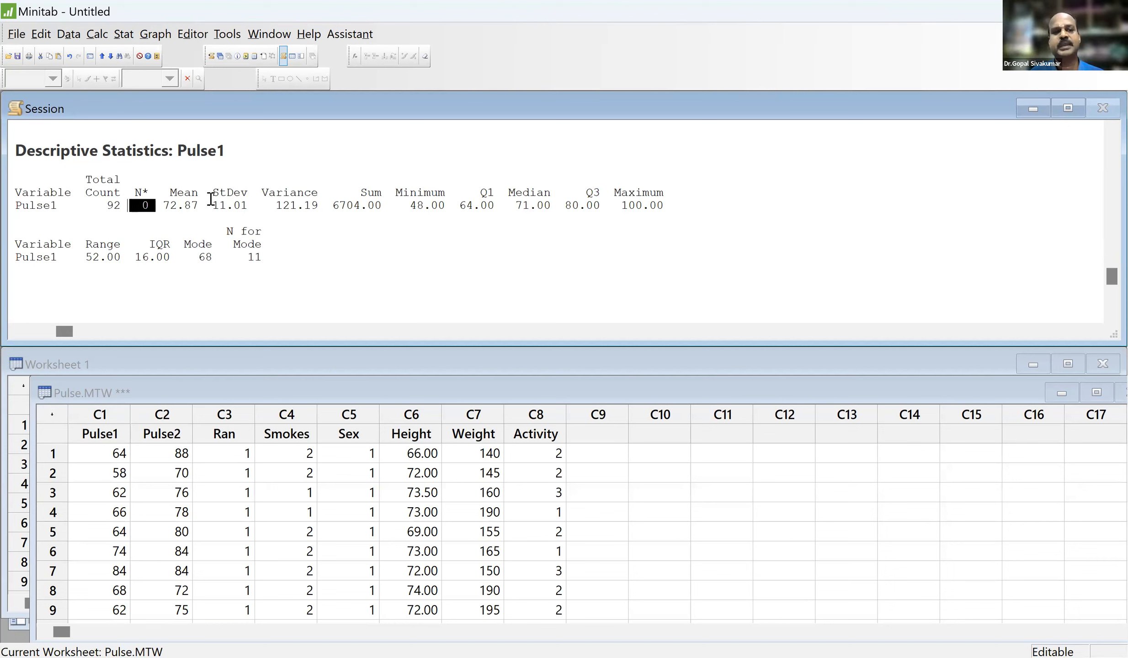
pyautogui.click(159, 205)
pyautogui.doubleClick(162, 206)
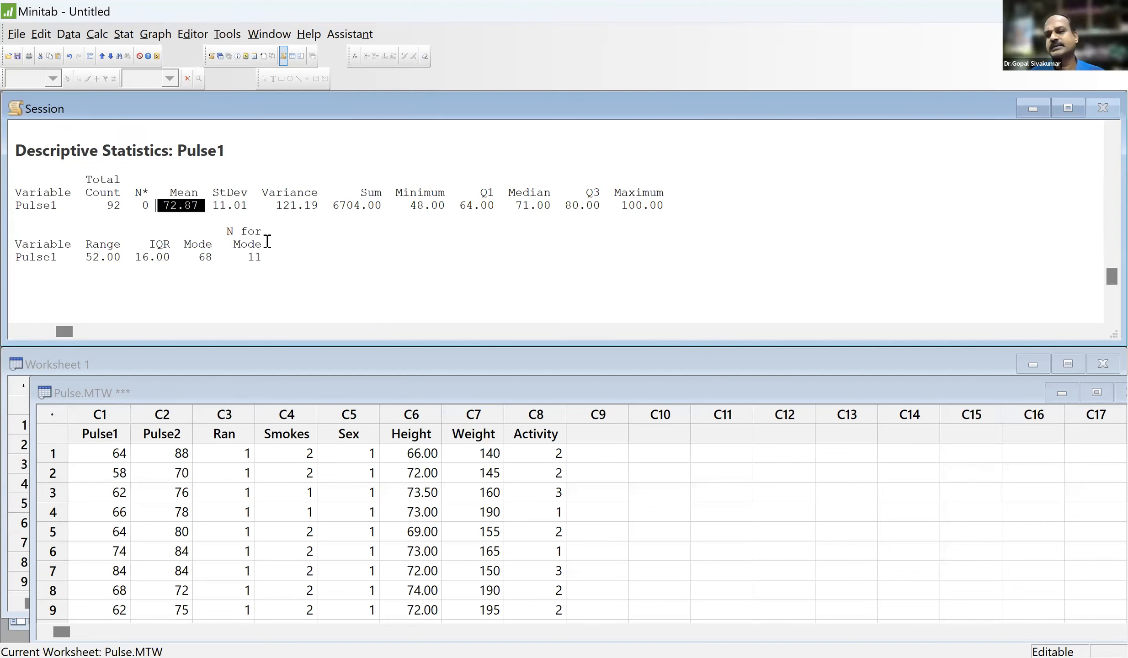
# - Highlight the standard deviation and then the variance of Pulse1 in the Session output
pyautogui.click(207, 206)
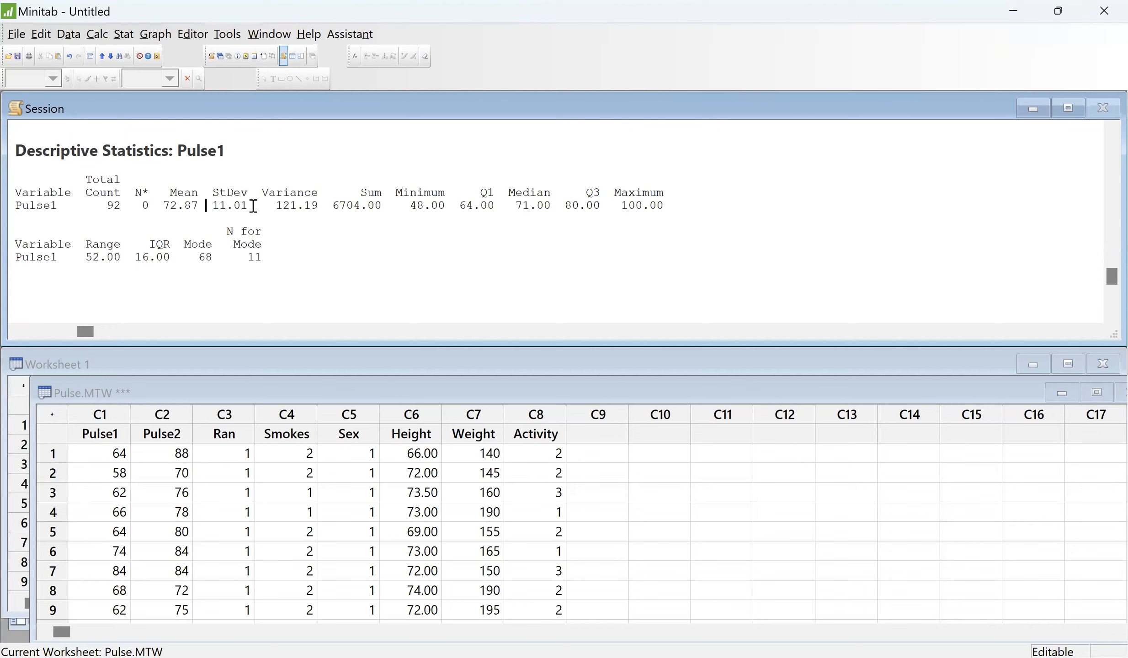
pyautogui.doubleClick(208, 206)
pyautogui.click(258, 207)
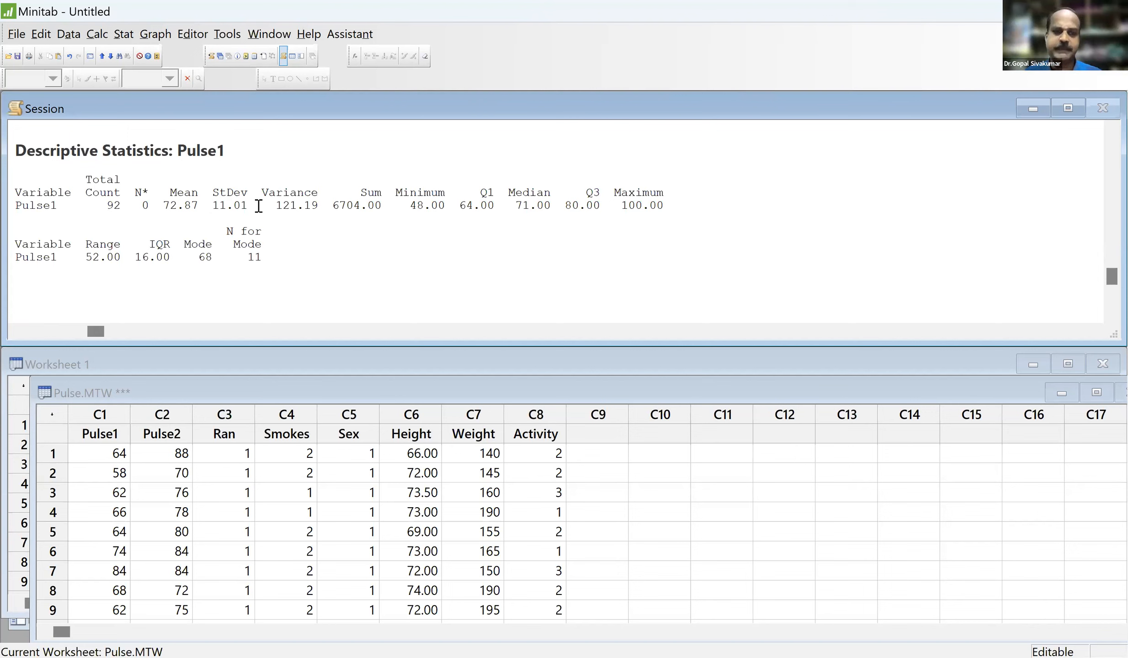
pyautogui.doubleClick(217, 205)
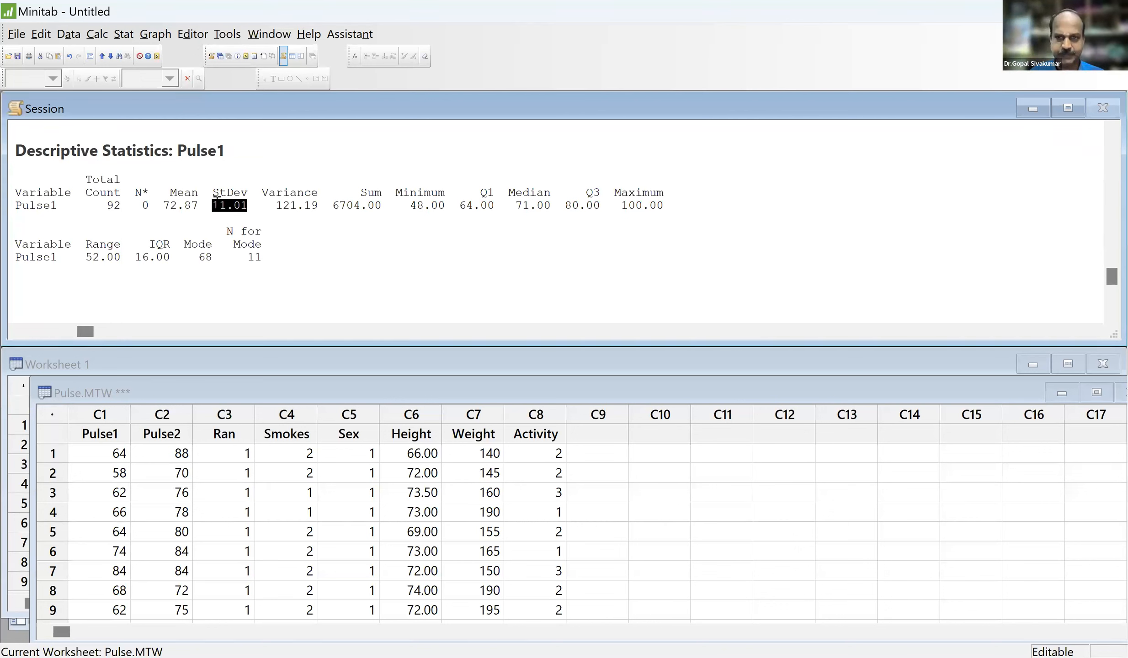
pyautogui.click(319, 205)
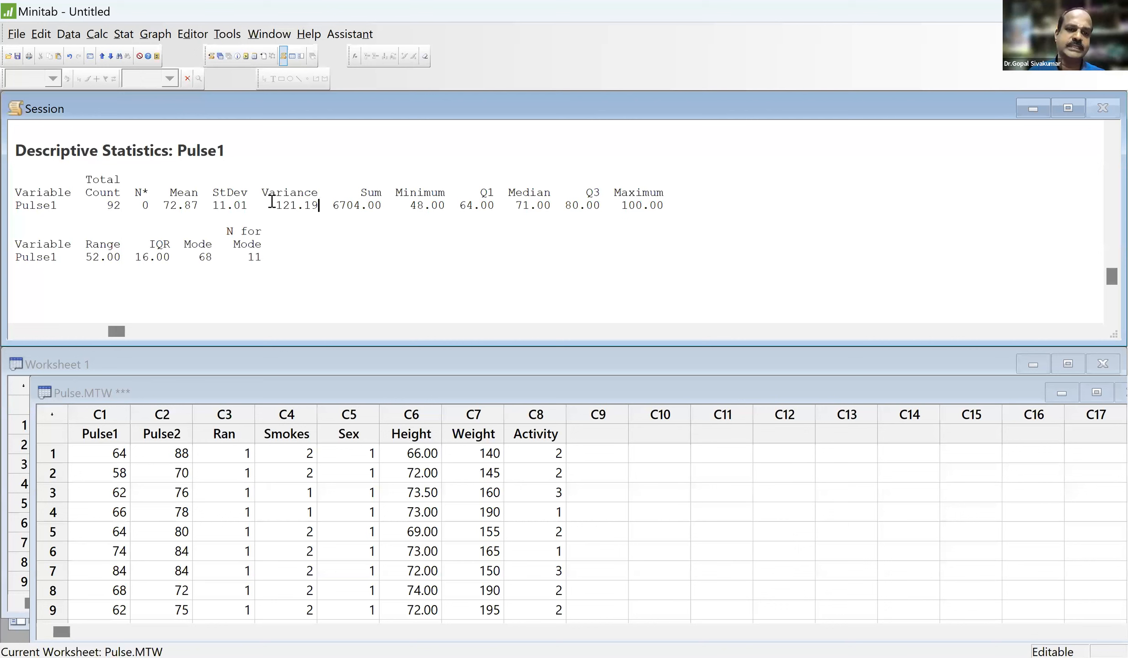
pyautogui.doubleClick(274, 204)
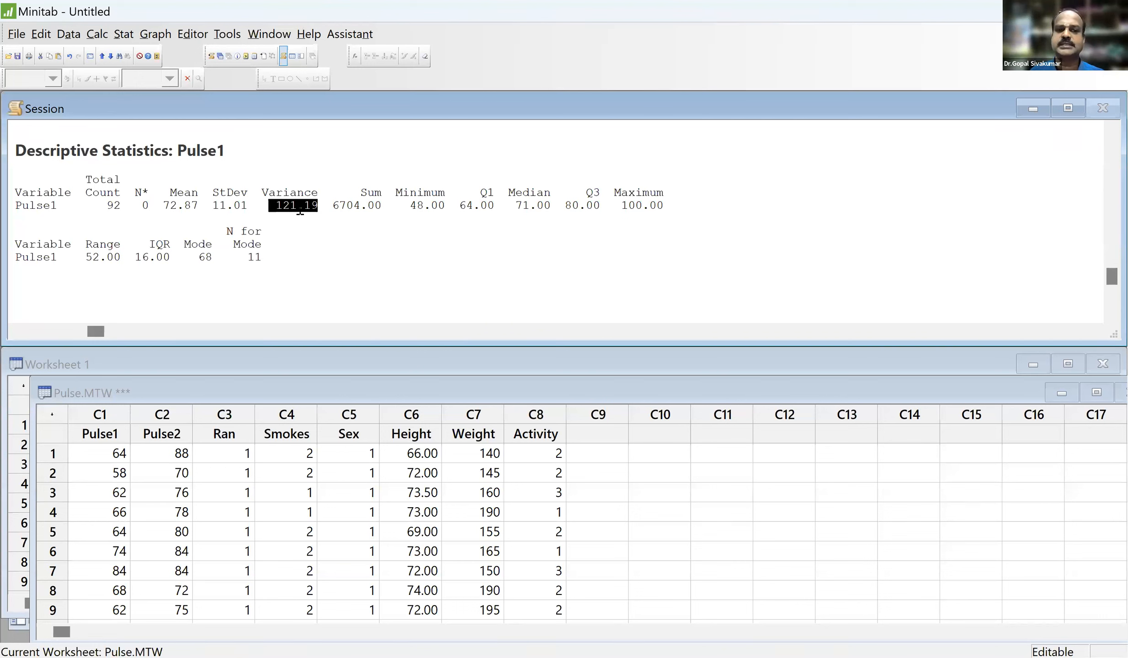
pyautogui.click(279, 200)
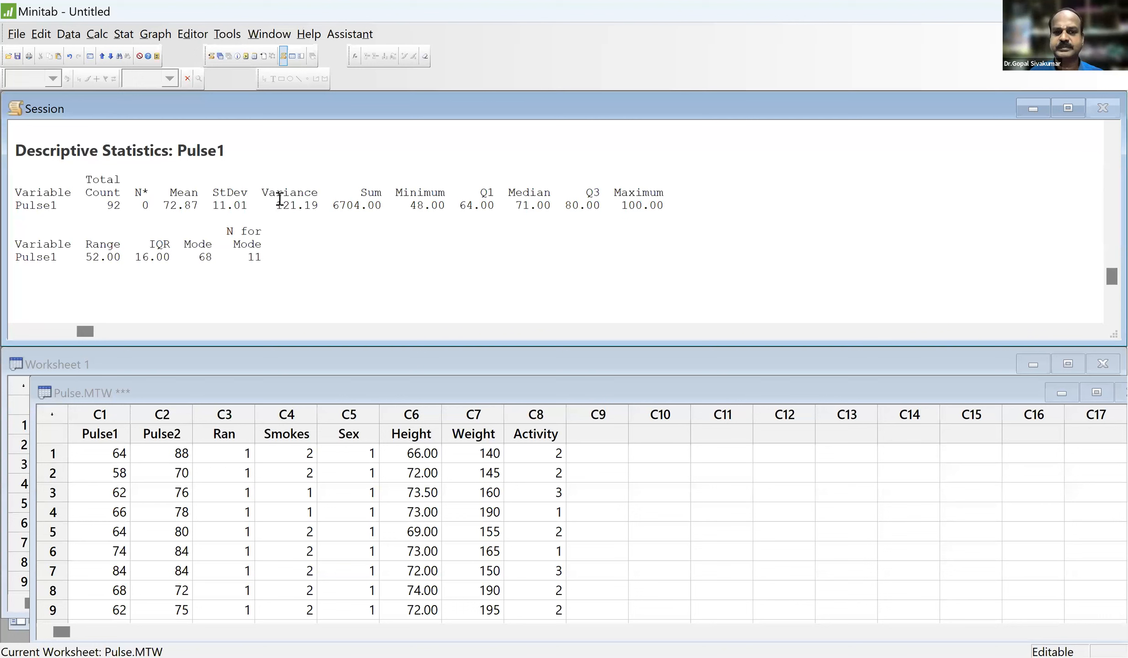
# - Point out the sum, minimum and maximum of Pulse1 in the Session output
pyautogui.click(382, 208)
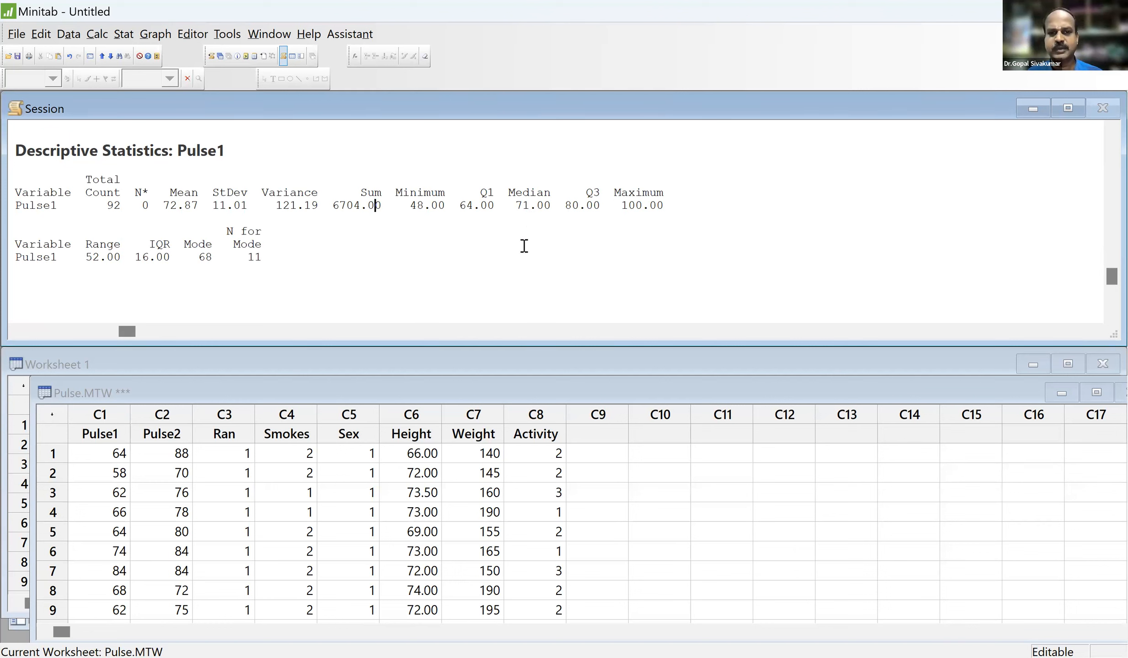
pyautogui.click(434, 205)
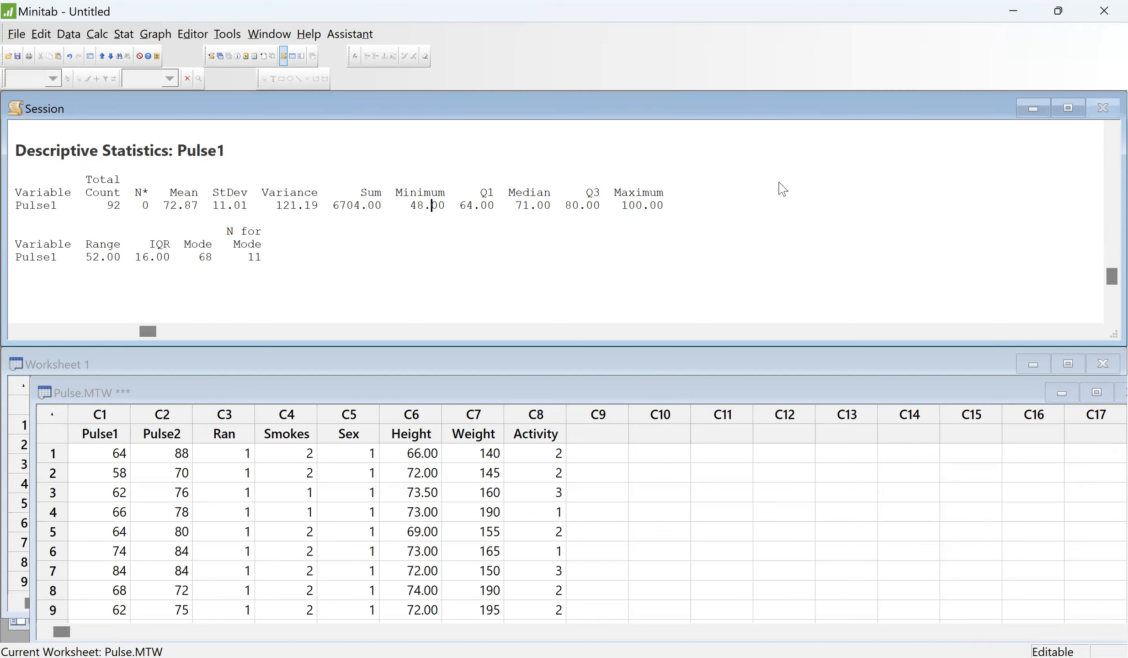
pyautogui.doubleClick(675, 209)
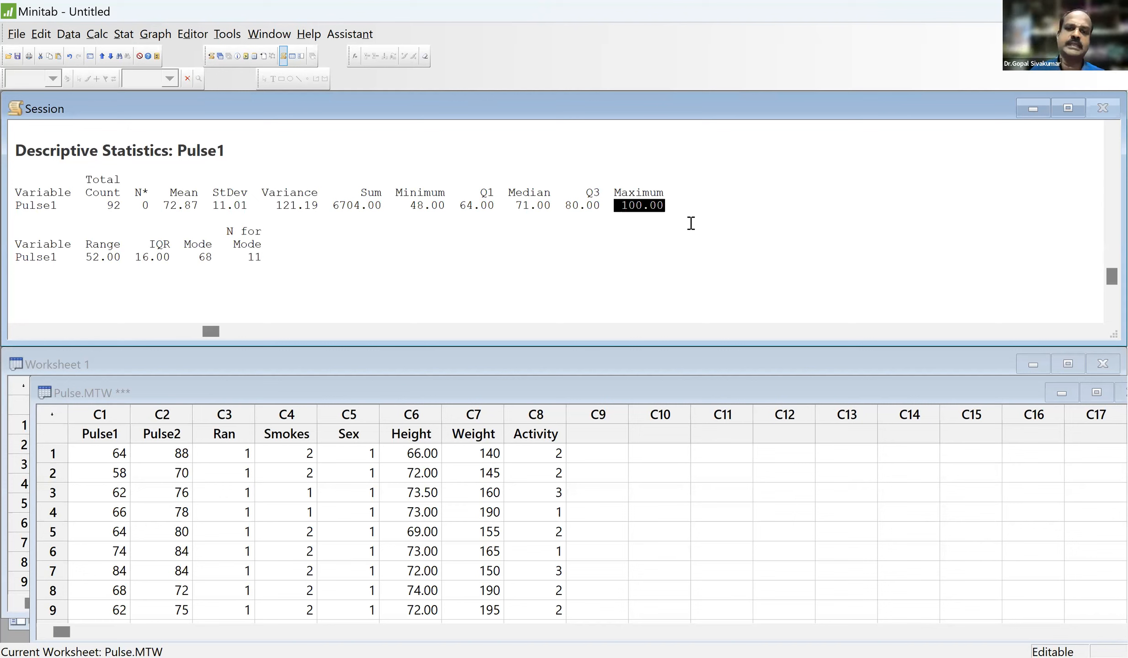
# - Examine the median, first quartile and third quartile of Pulse1 by highlighting them in the Session output
pyautogui.moveTo(505, 191); pyautogui.dragTo(557, 206)
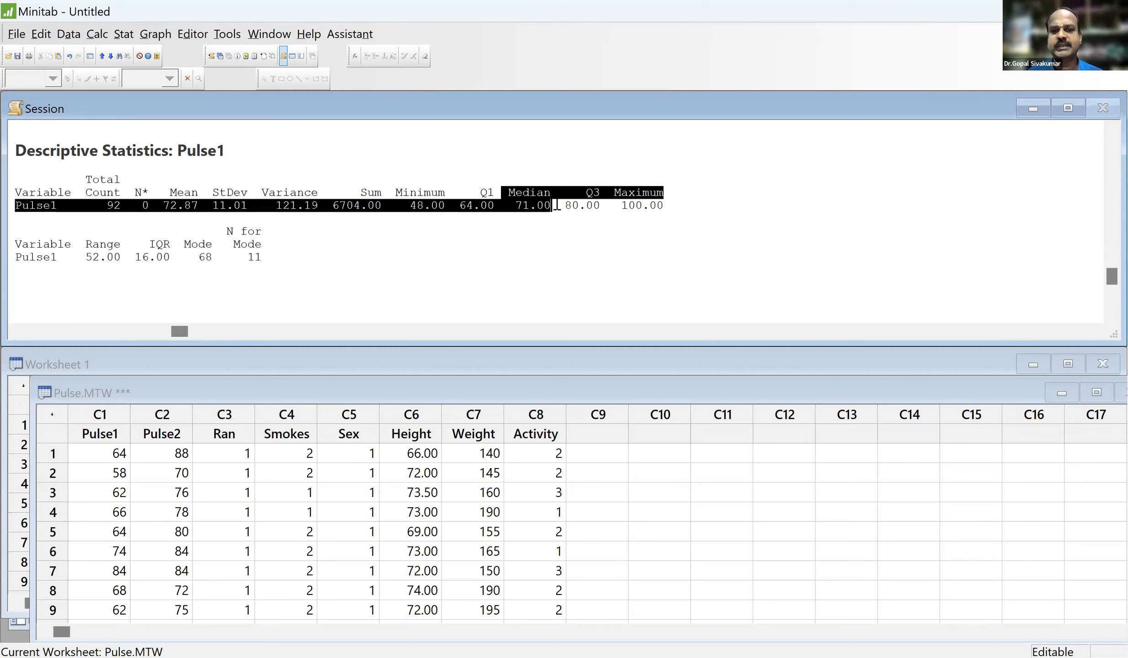
pyautogui.click(557, 206)
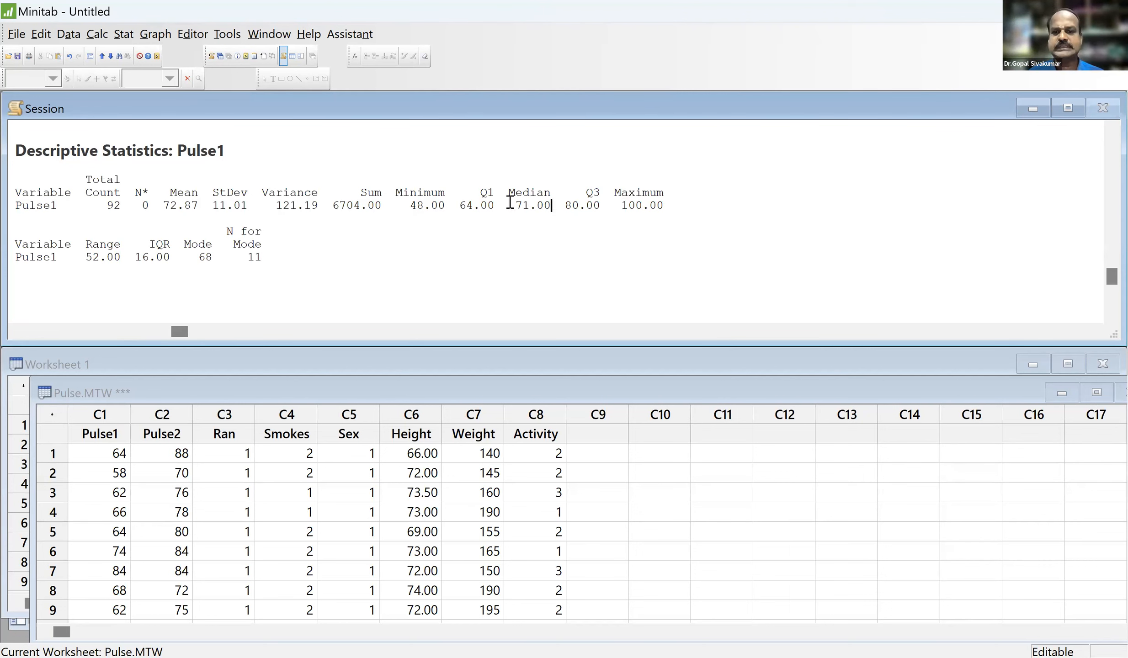
pyautogui.click(453, 206)
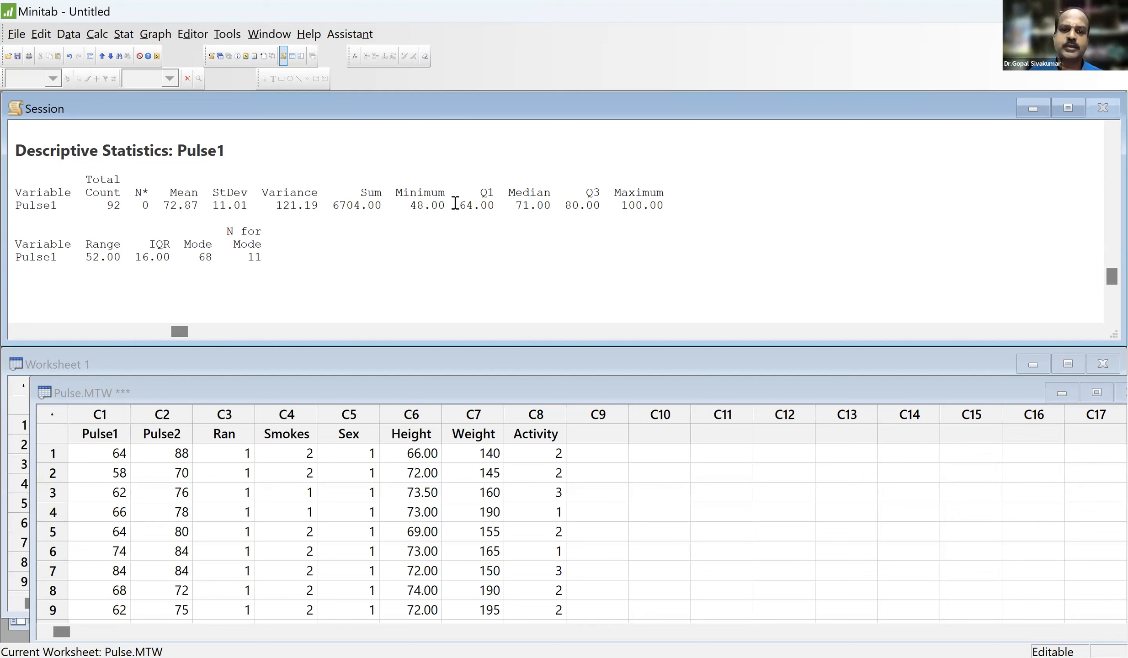
pyautogui.keyDown('shift'); pyautogui.click(500, 203); pyautogui.keyUp('shift')
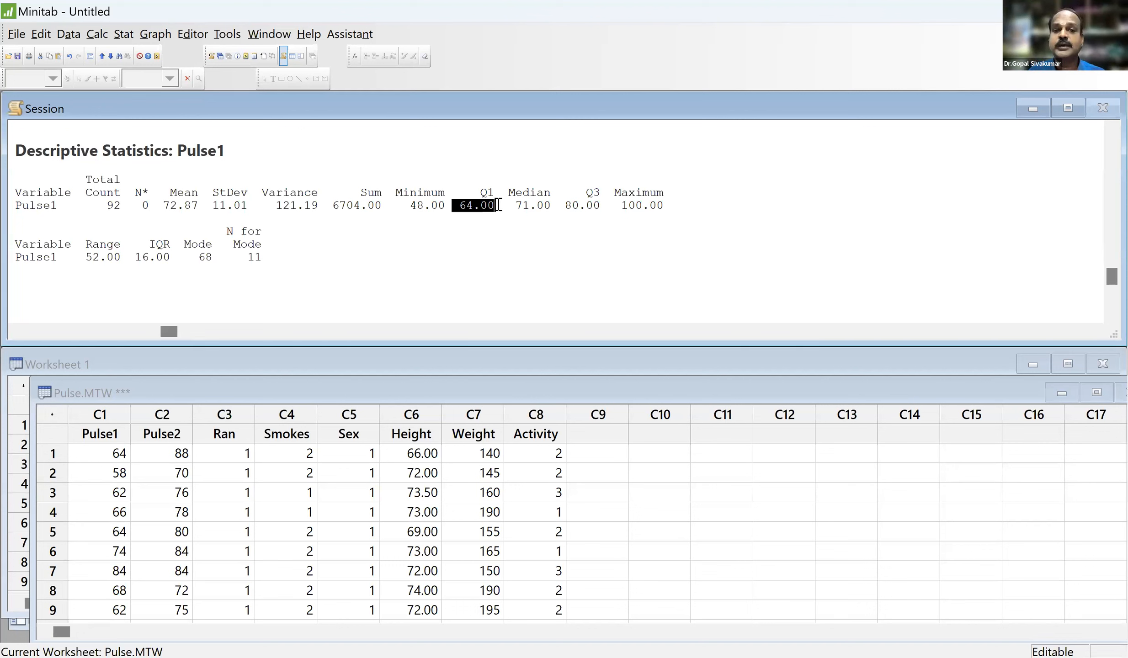
pyautogui.click(459, 203)
pyautogui.moveTo(458, 204); pyautogui.dragTo(497, 207)
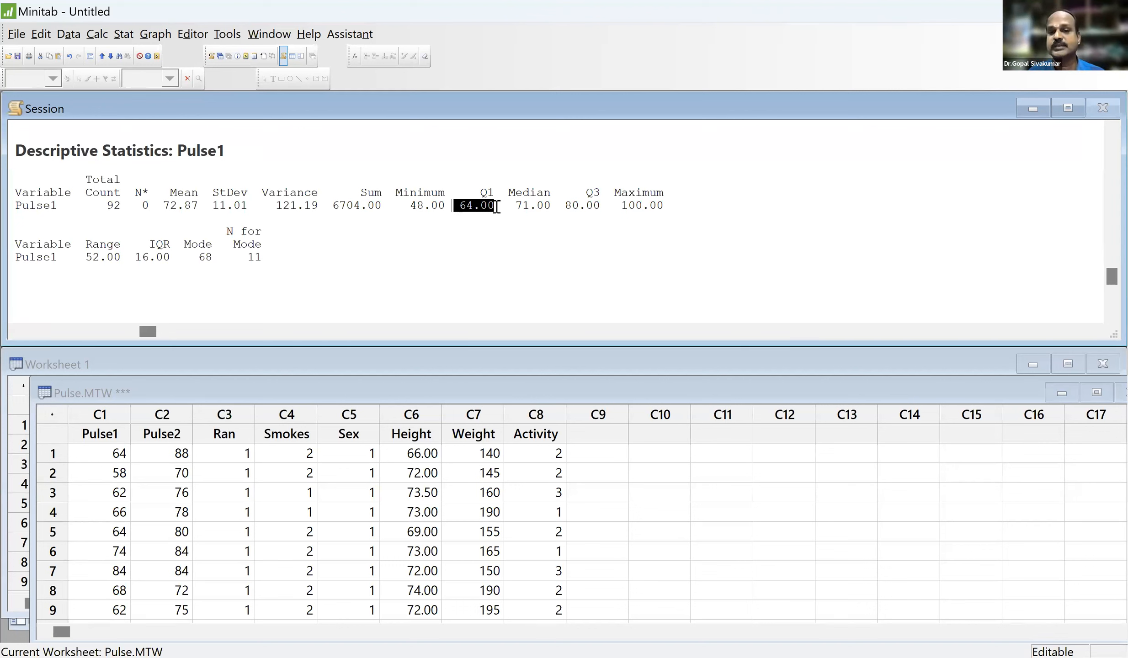
pyautogui.click(497, 206)
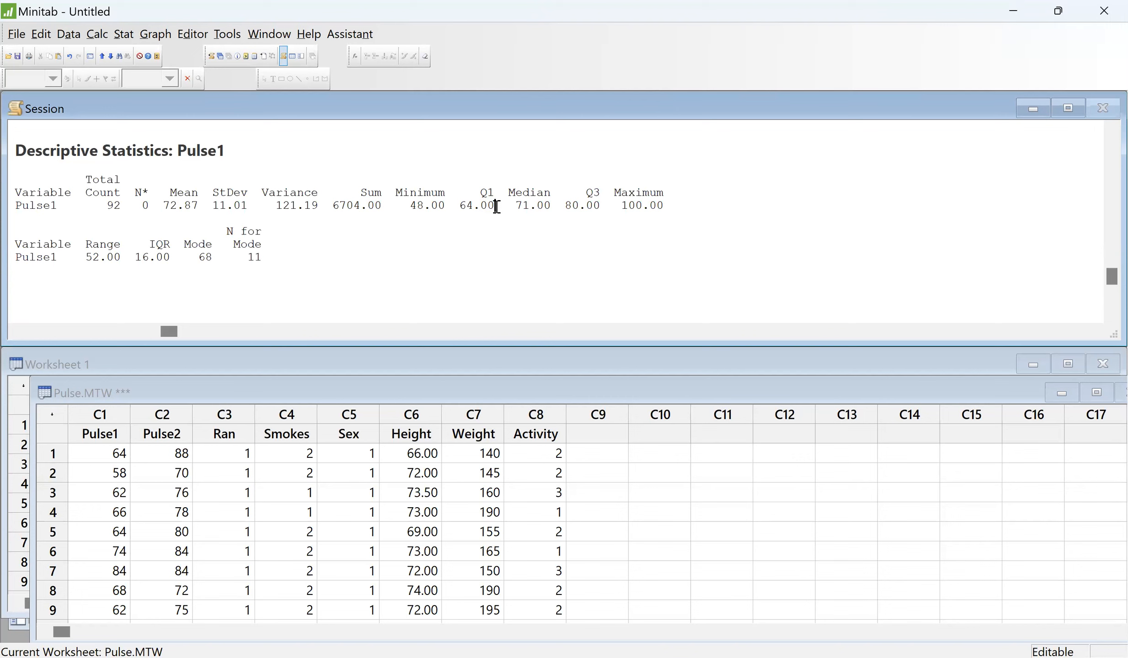
pyautogui.moveTo(503, 206); pyautogui.dragTo(459, 205)
pyautogui.click(566, 206)
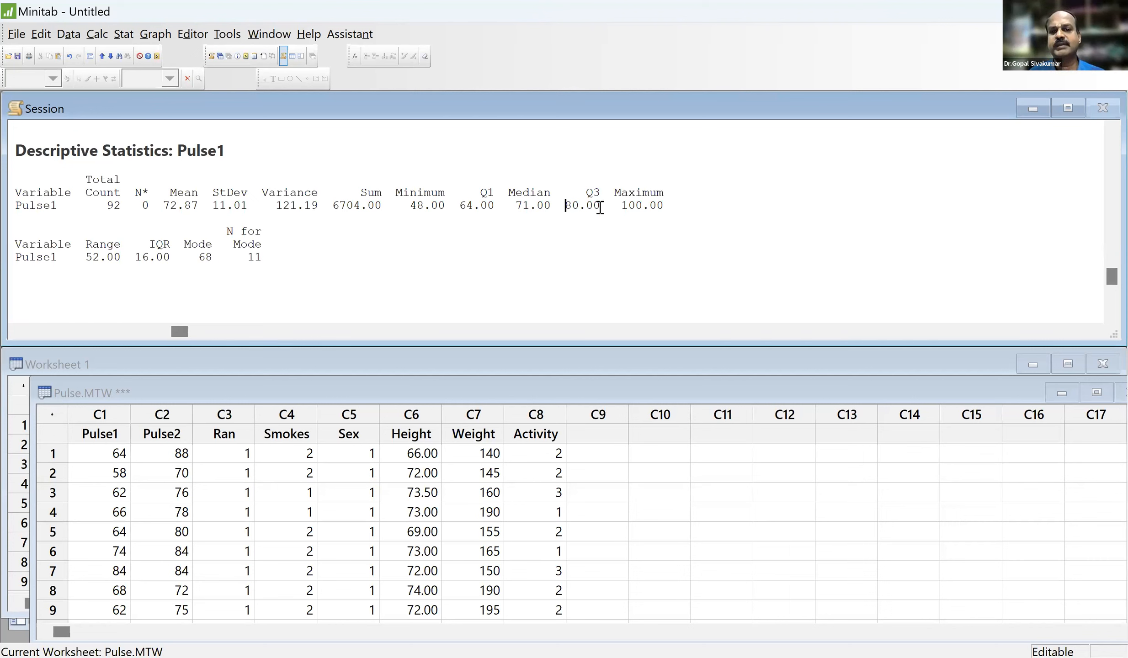
pyautogui.keyDown('shift'); pyautogui.click(606, 207); pyautogui.keyUp('shift')
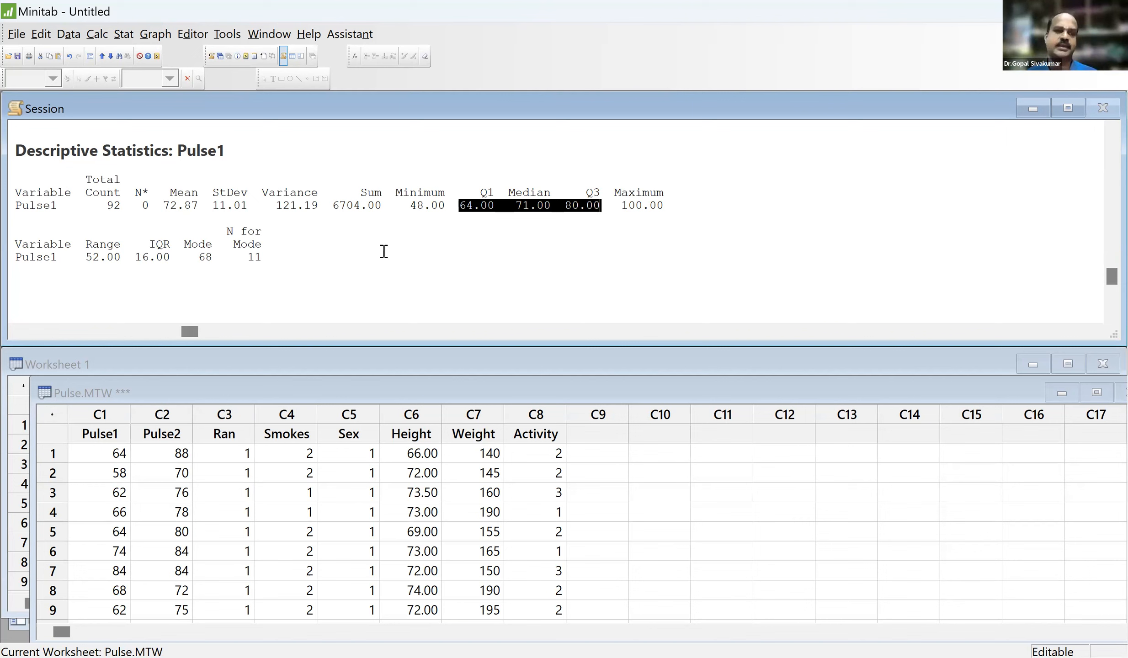
# - Examine the range, interquartile range, mode and N for mode in the second Pulse1 table, then clear the highlighting
pyautogui.moveTo(86, 246); pyautogui.dragTo(126, 261)
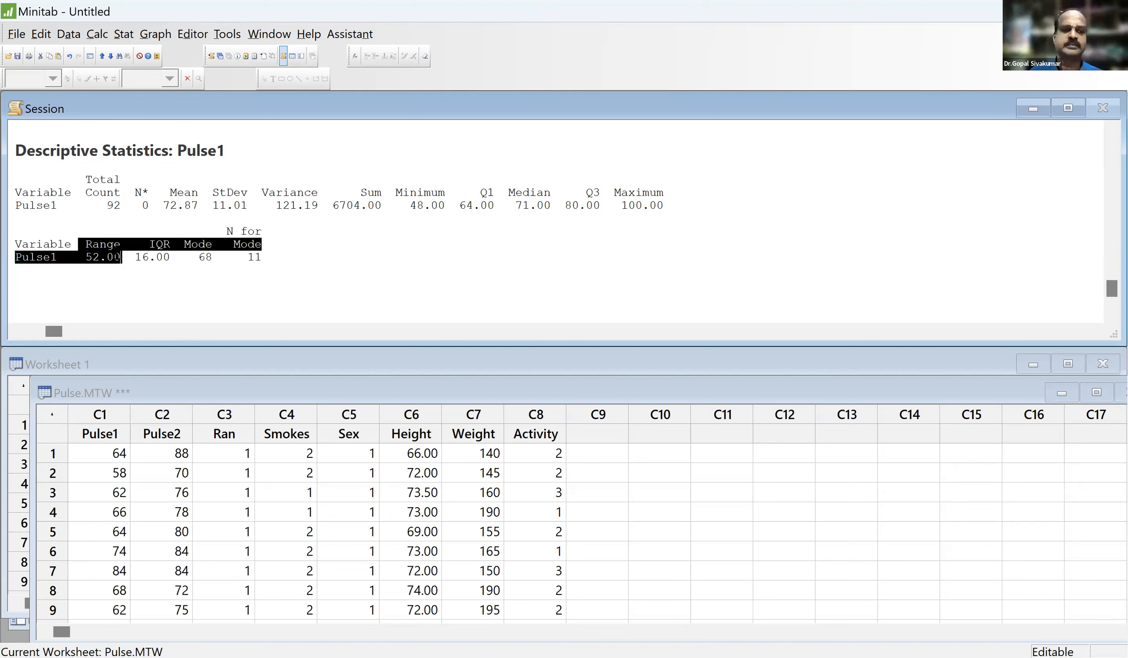
pyautogui.click(119, 256)
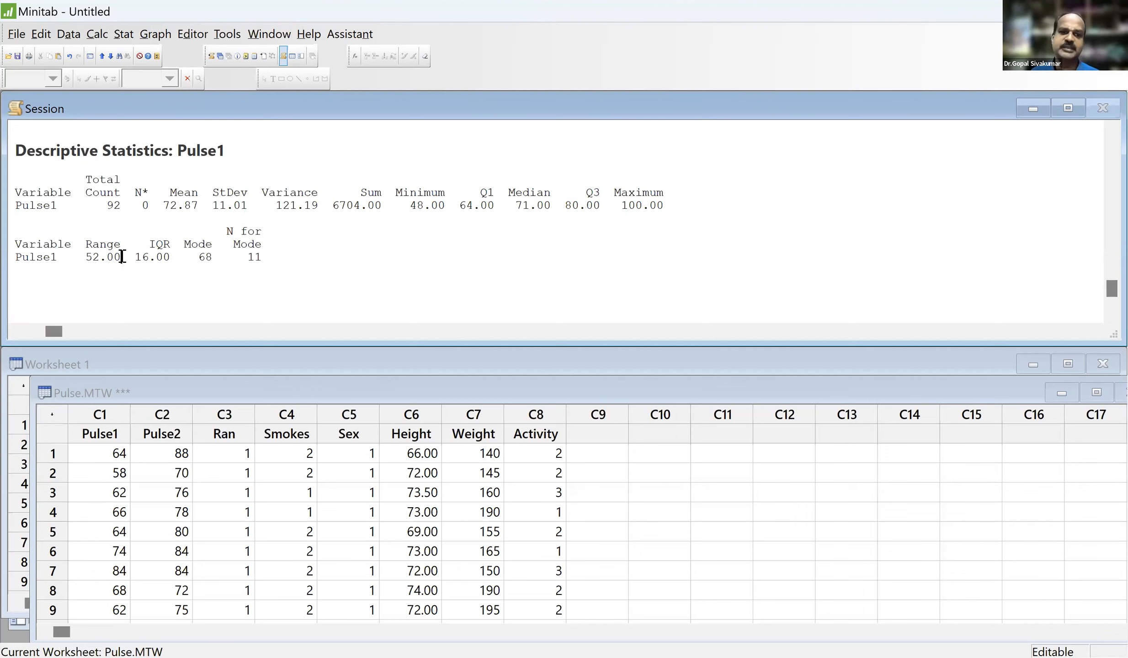
pyautogui.moveTo(169, 256); pyautogui.dragTo(129, 256)
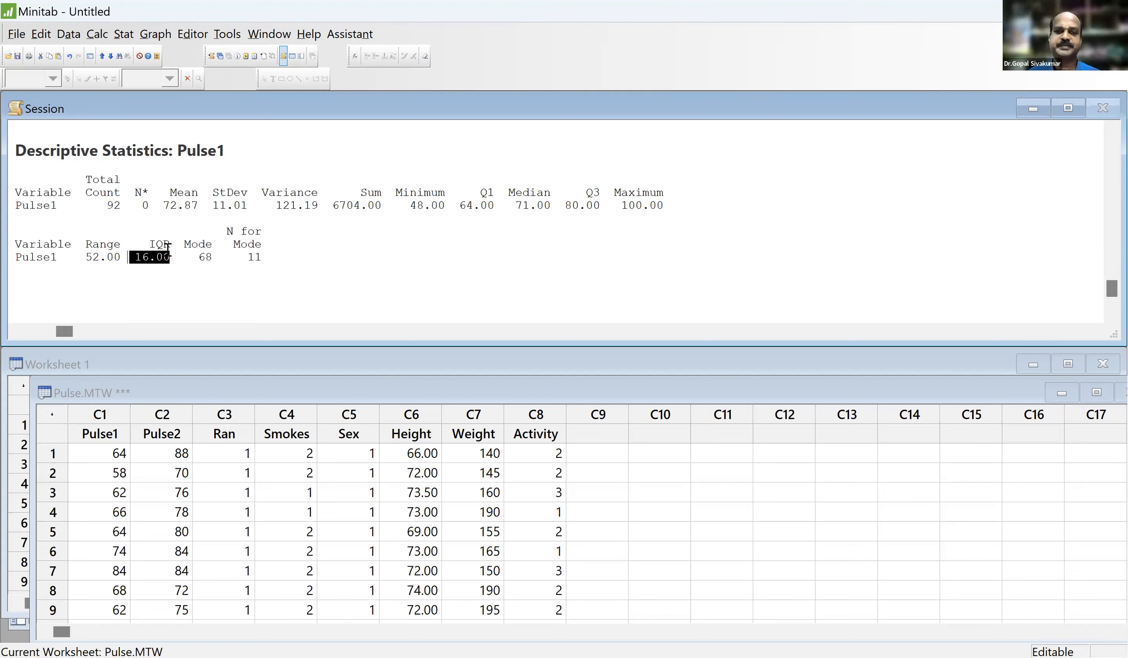
pyautogui.click(222, 259)
pyautogui.keyDown('shift'); pyautogui.click(188, 259); pyautogui.keyUp('shift')
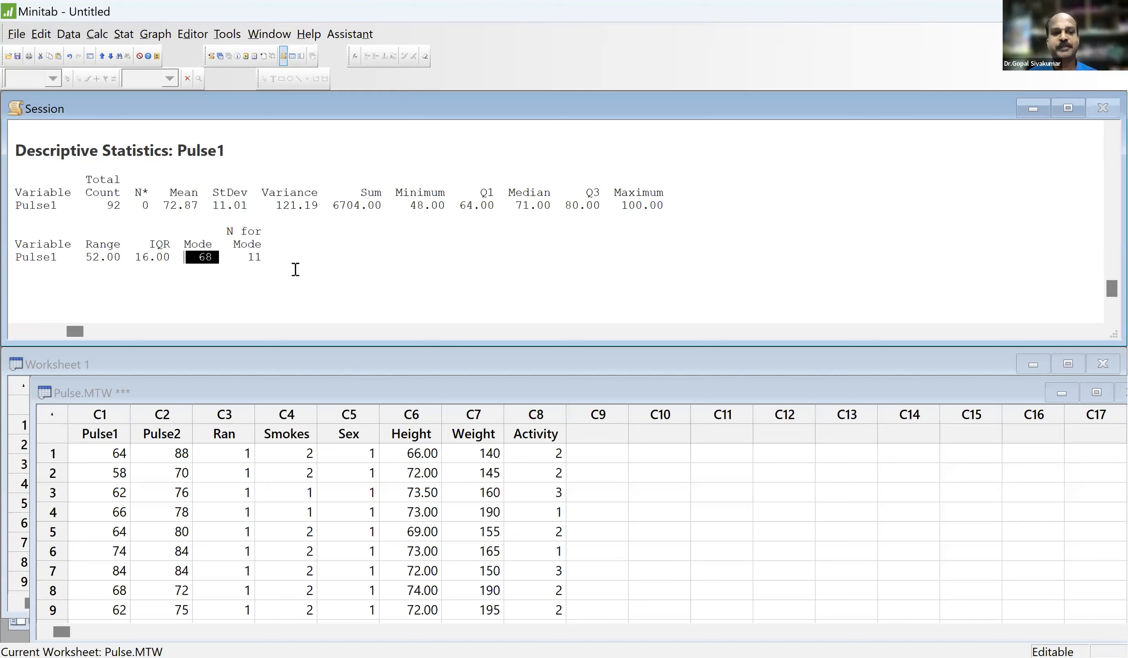
pyautogui.click(264, 257)
pyautogui.doubleClick(246, 257)
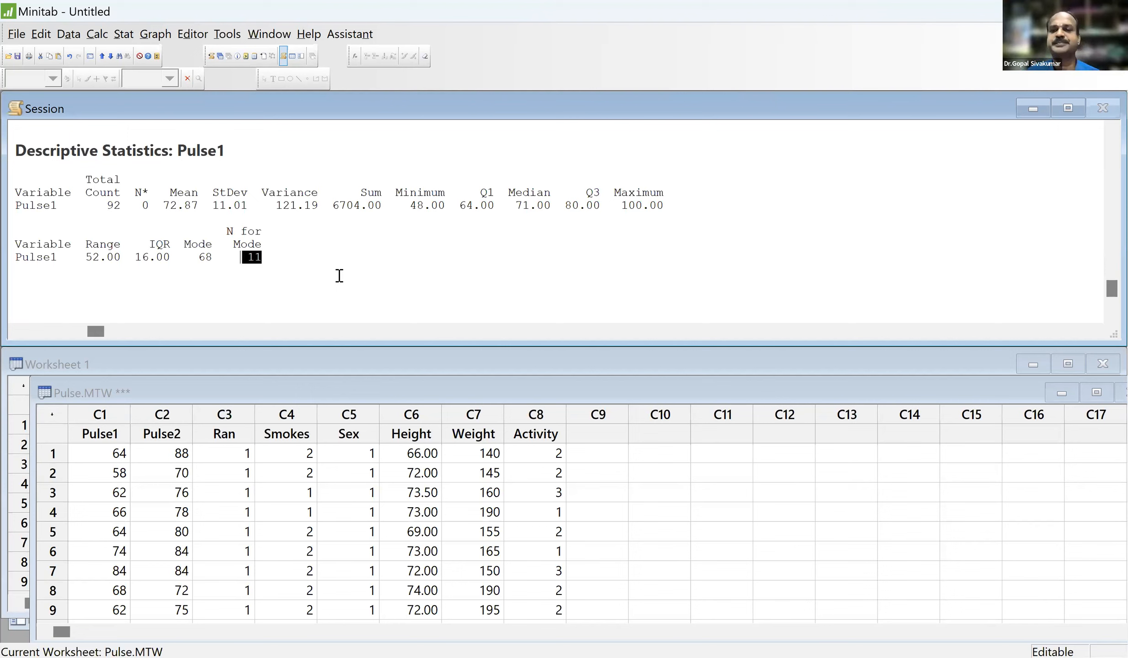
pyautogui.click(332, 256)
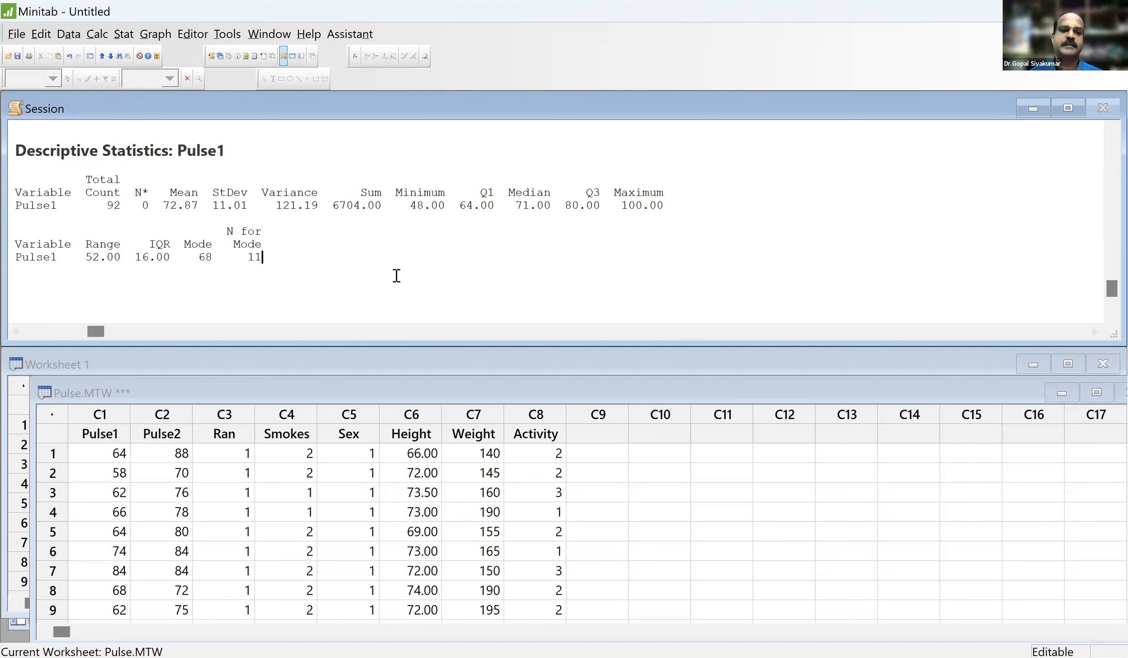
pyautogui.click(382, 243)
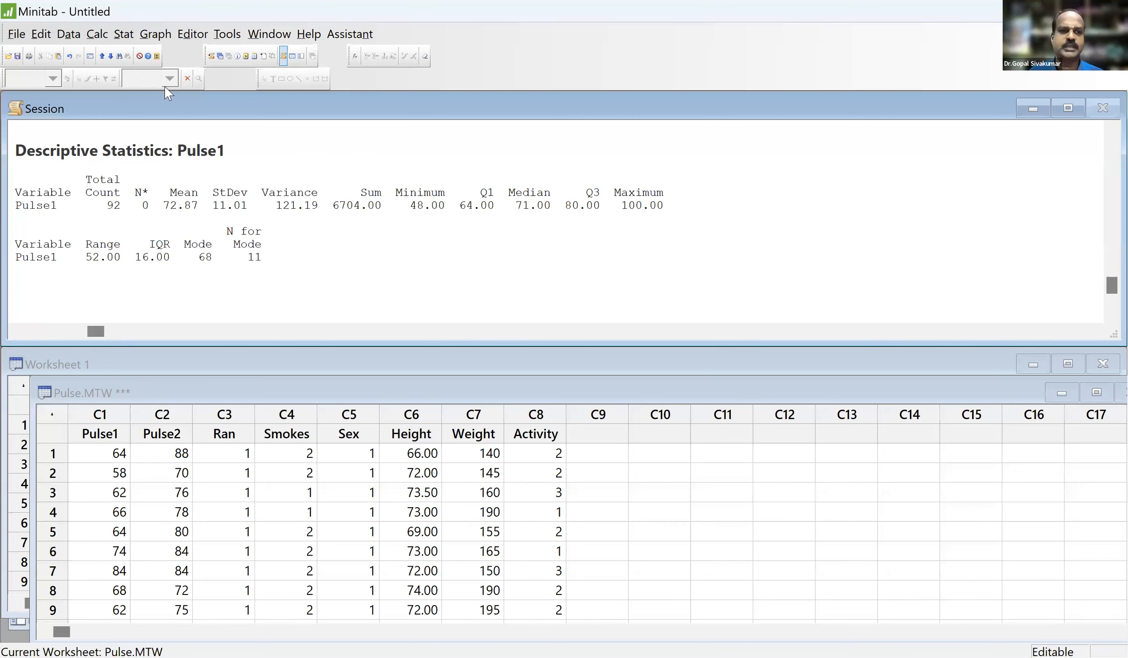
# - Create a simple one-Y boxplot with Pulse1 as the graph variable
pyautogui.click(155, 35)
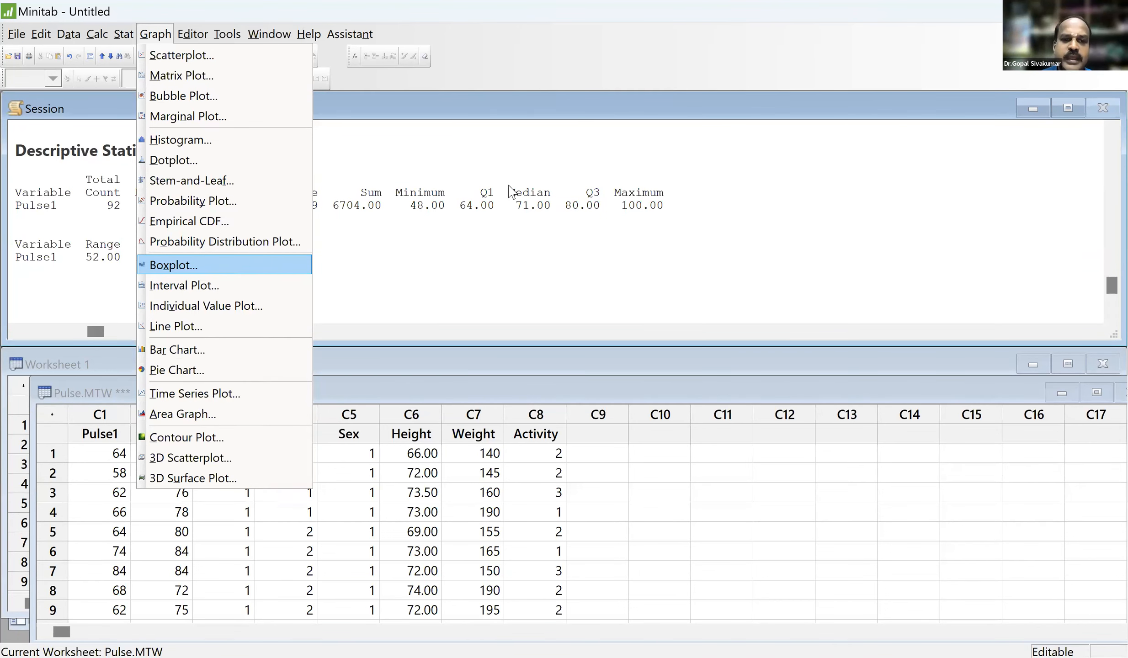
pyautogui.press('Return')
pyautogui.click(433, 437)
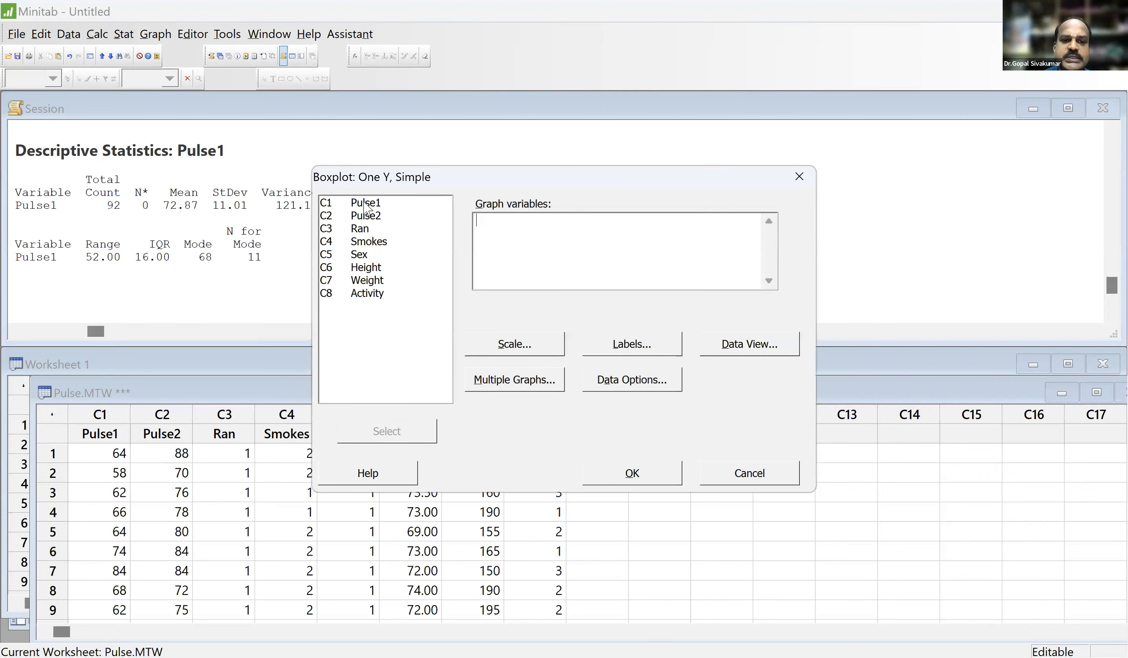
pyautogui.click(368, 204)
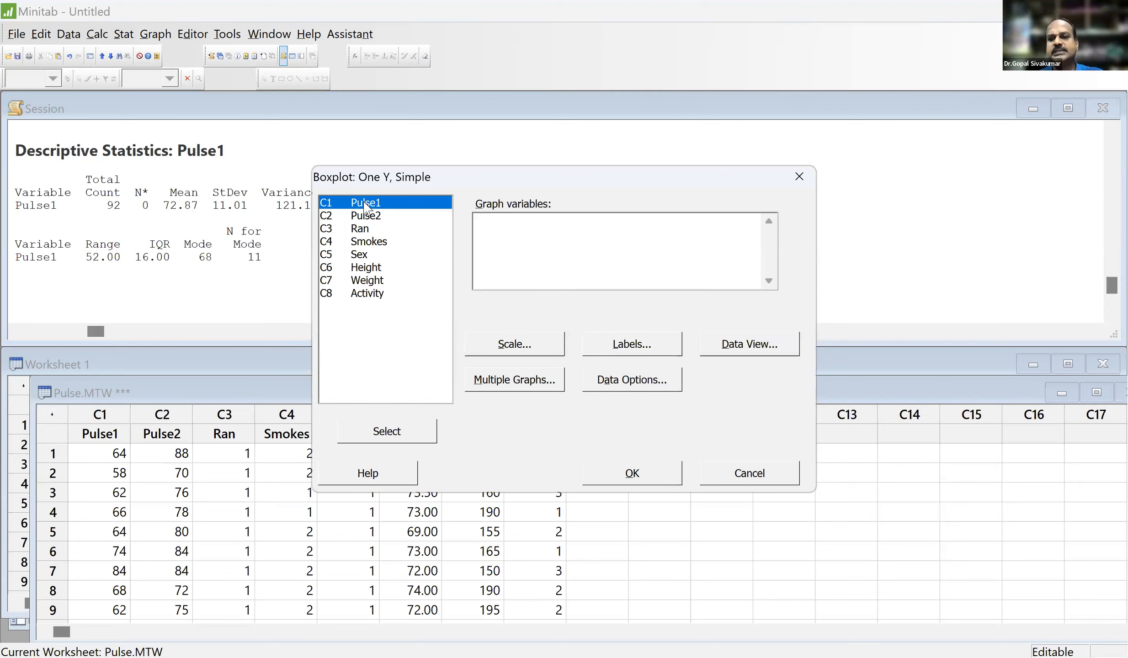
pyautogui.click(406, 434)
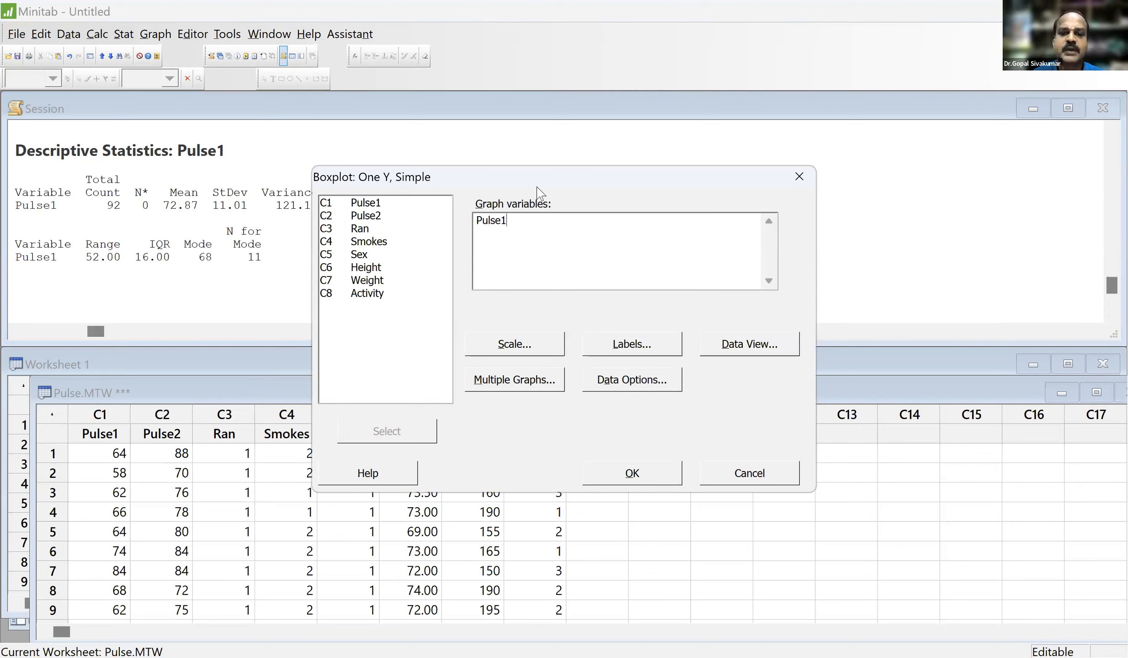
pyautogui.click(458, 439)
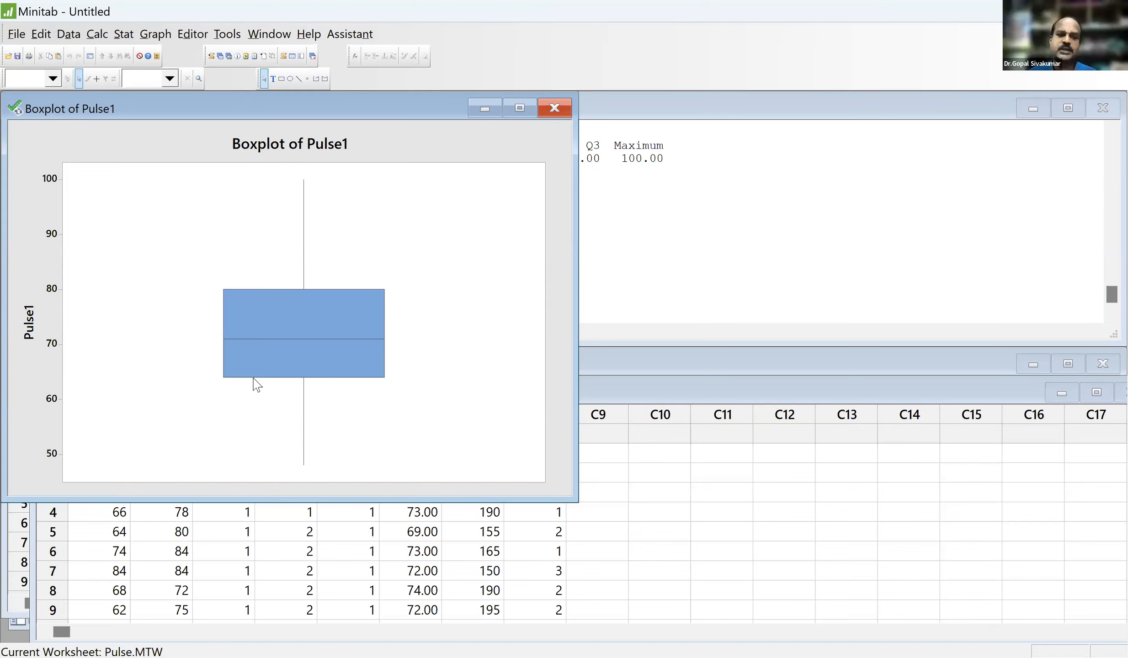
# - Examine the quartiles, median, interquartile range and whiskers on the Pulse1 boxplot
pyautogui.moveTo(254, 379)
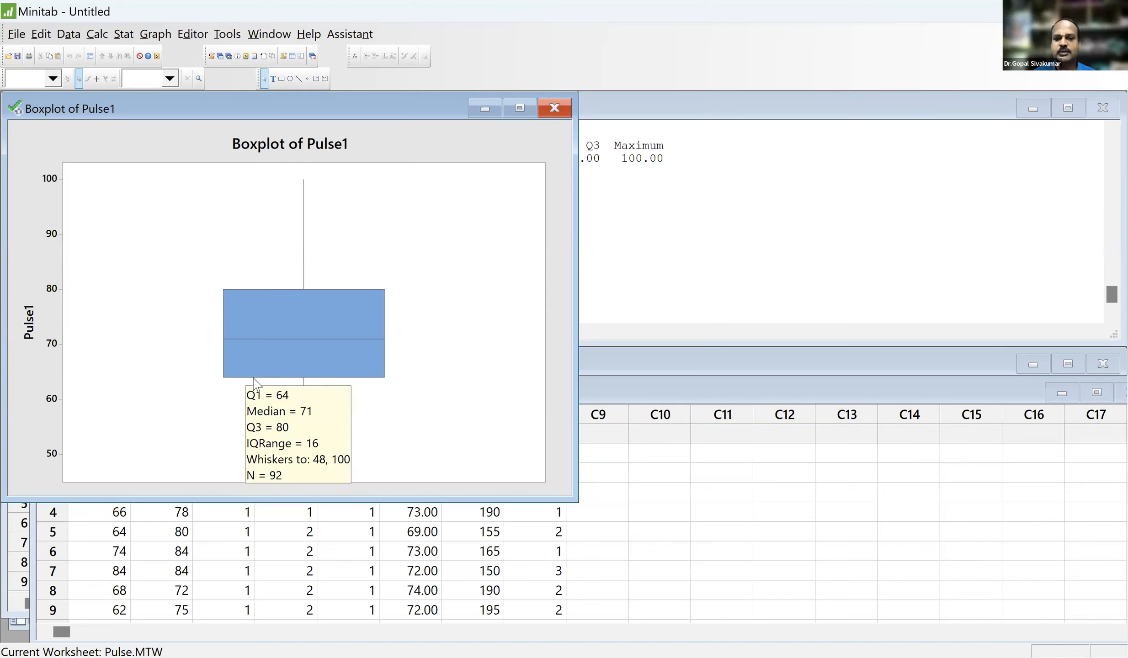
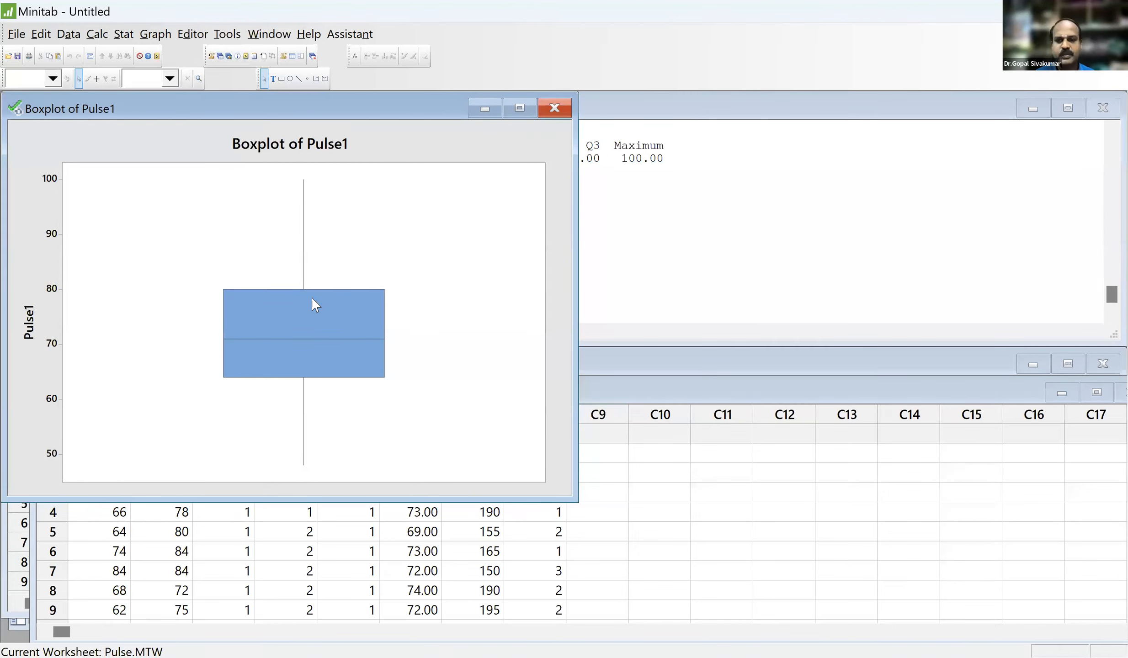
pyautogui.moveTo(309, 299)
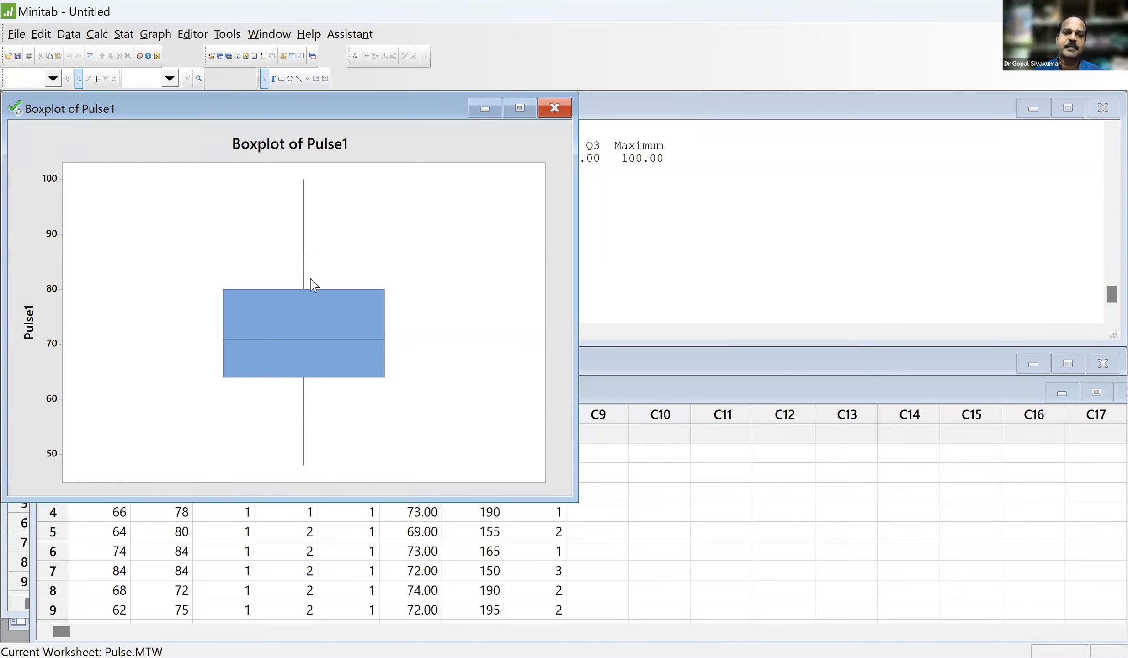
# - Create a simple histogram with Pulse1 as the graph variable
pyautogui.click(371, 567)
pyautogui.press('Up')
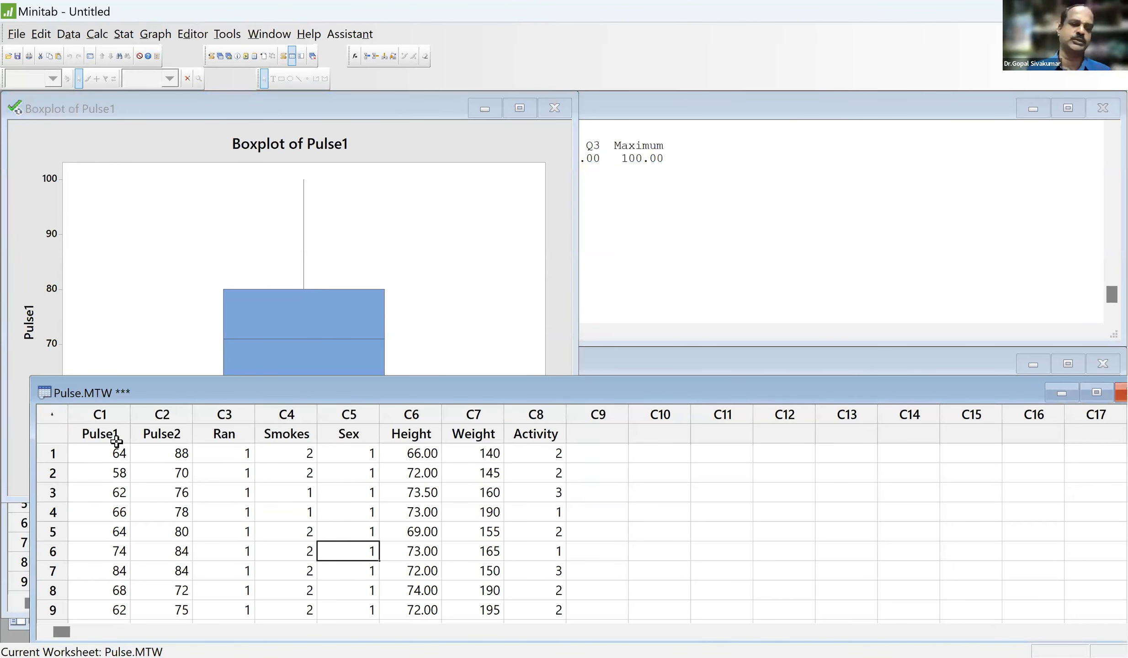
pyautogui.click(116, 450)
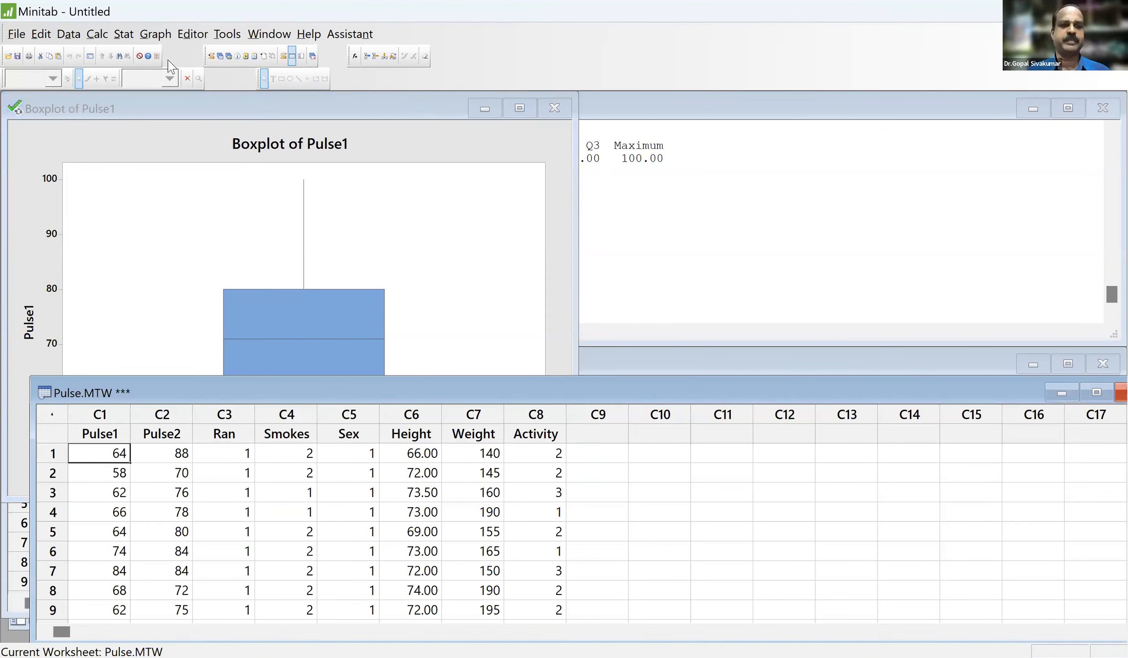
pyautogui.click(156, 36)
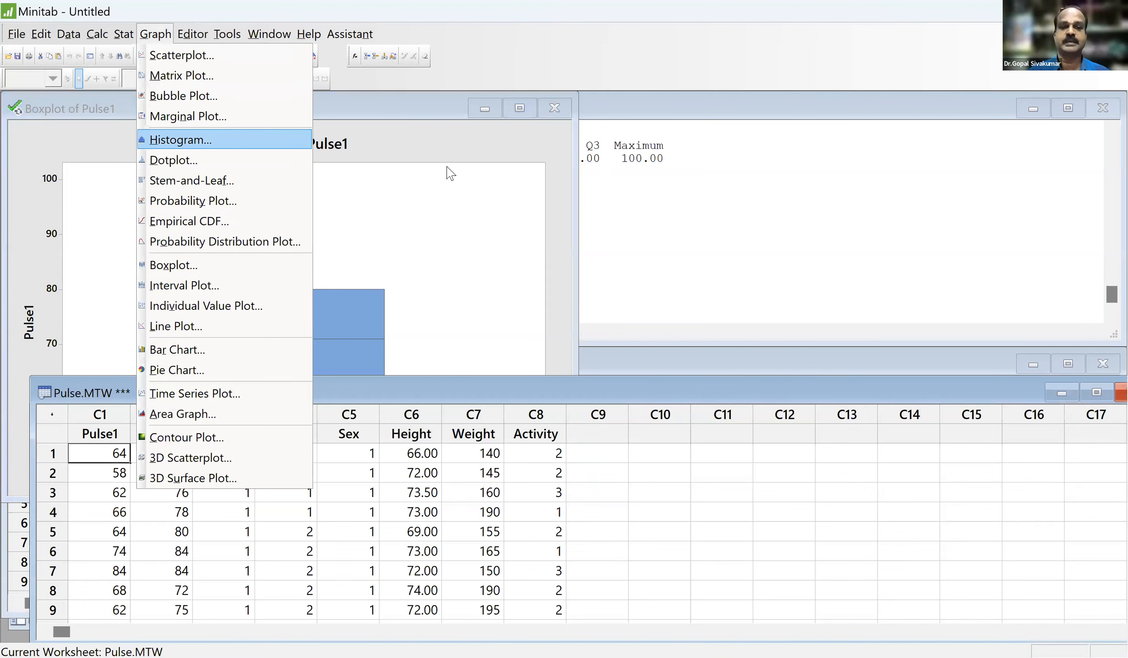
pyautogui.press('Return')
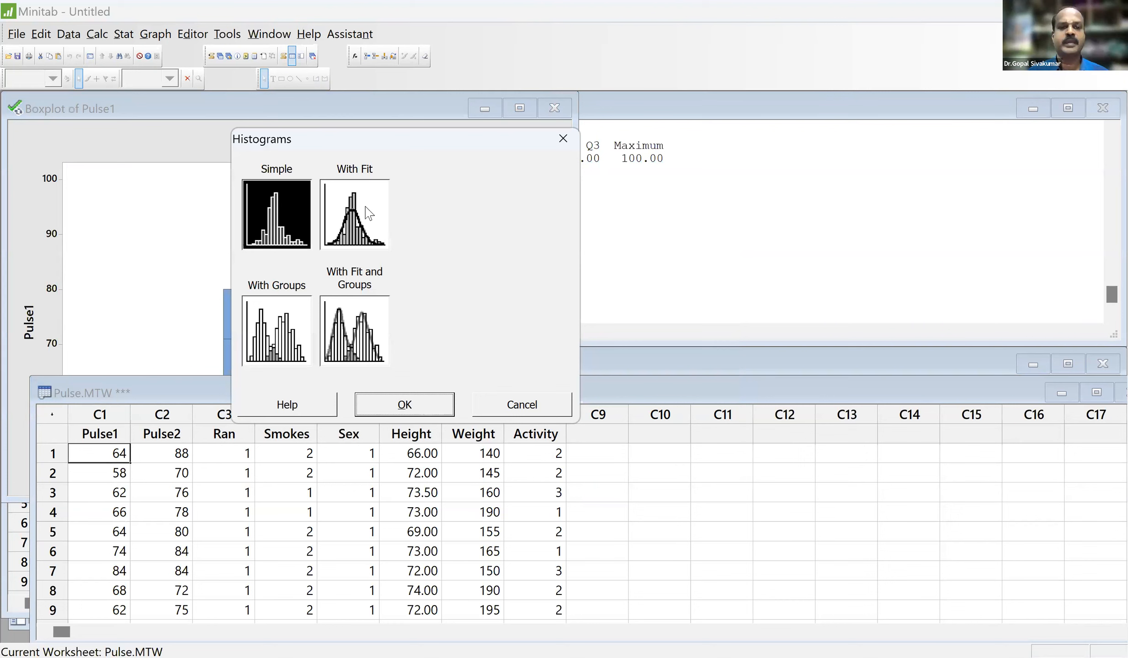
pyautogui.click(426, 409)
pyautogui.click(398, 437)
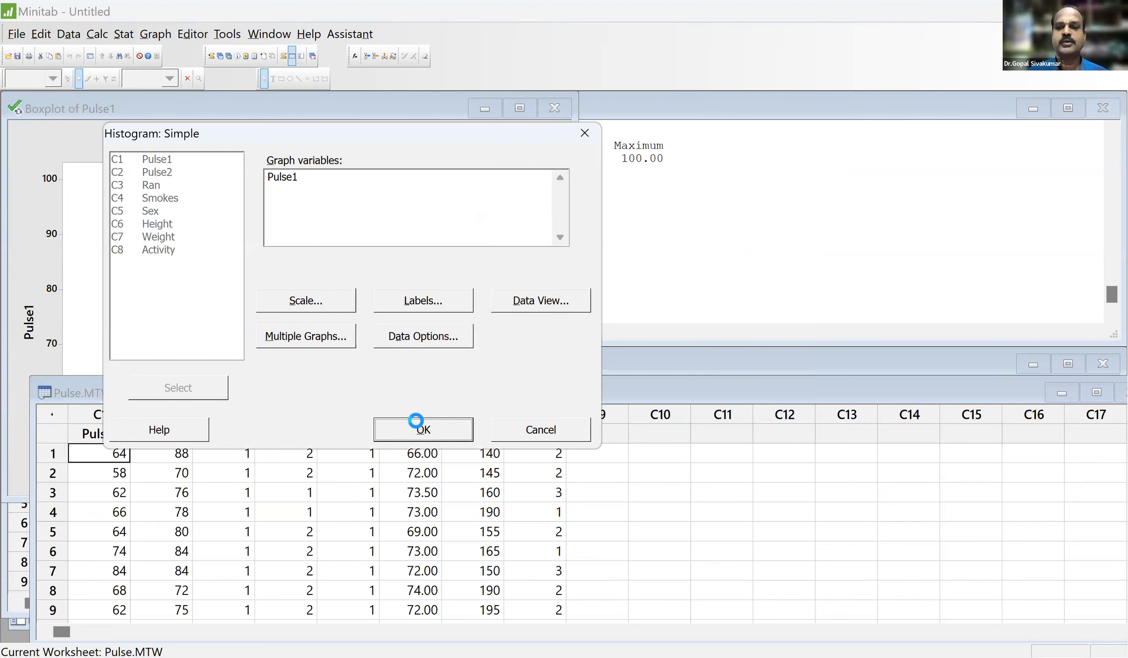
pyautogui.click(419, 429)
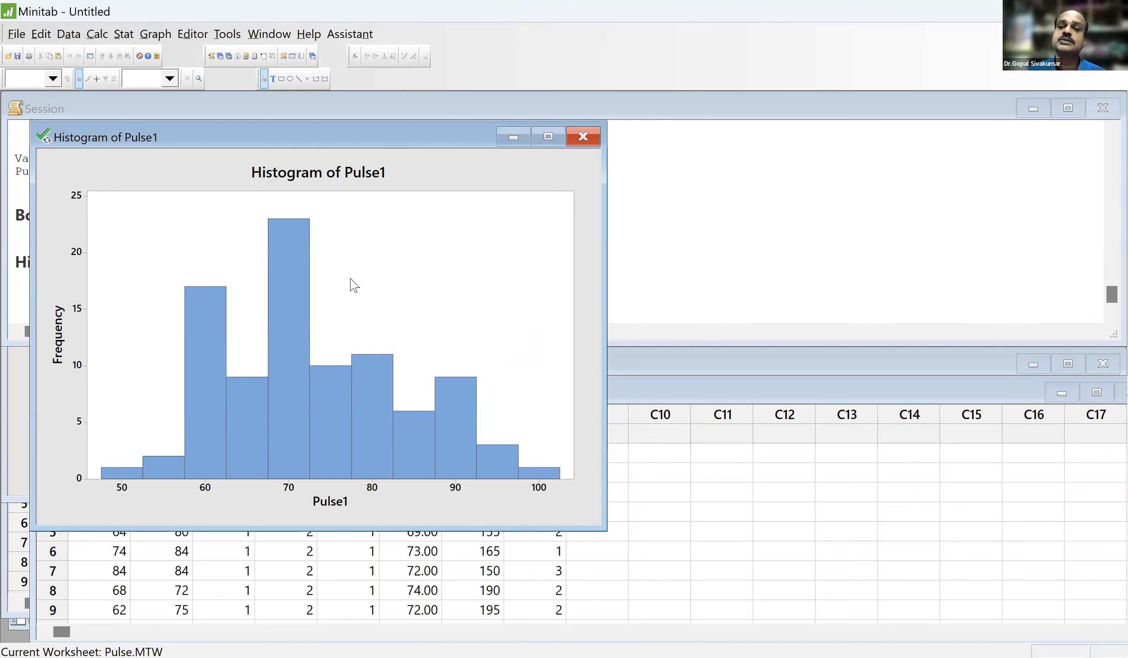
# - Examine the bar frequencies across the Pulse1 histogram, from the low values through 70 to 100
pyautogui.moveTo(232, 392)
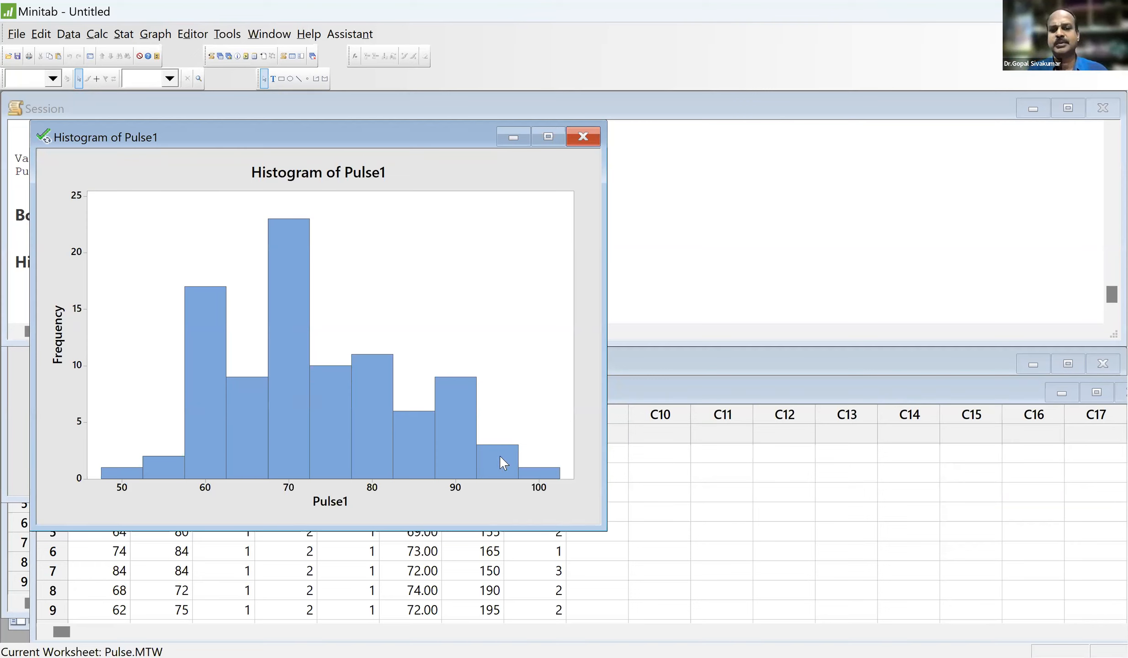
pyautogui.moveTo(483, 458)
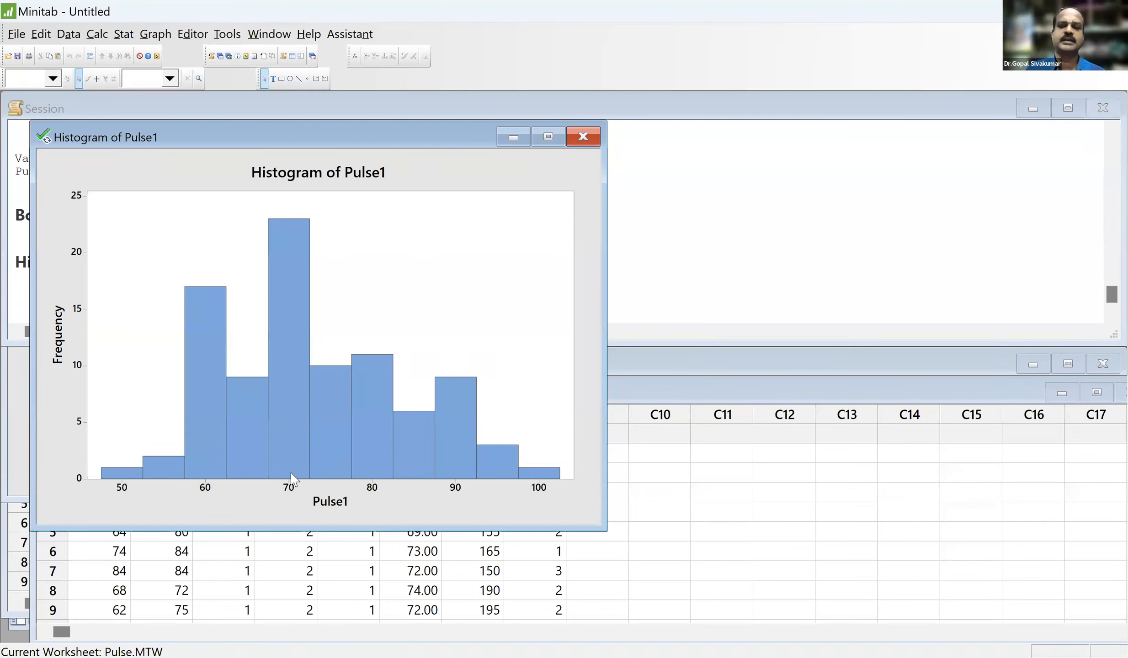
pyautogui.moveTo(294, 479)
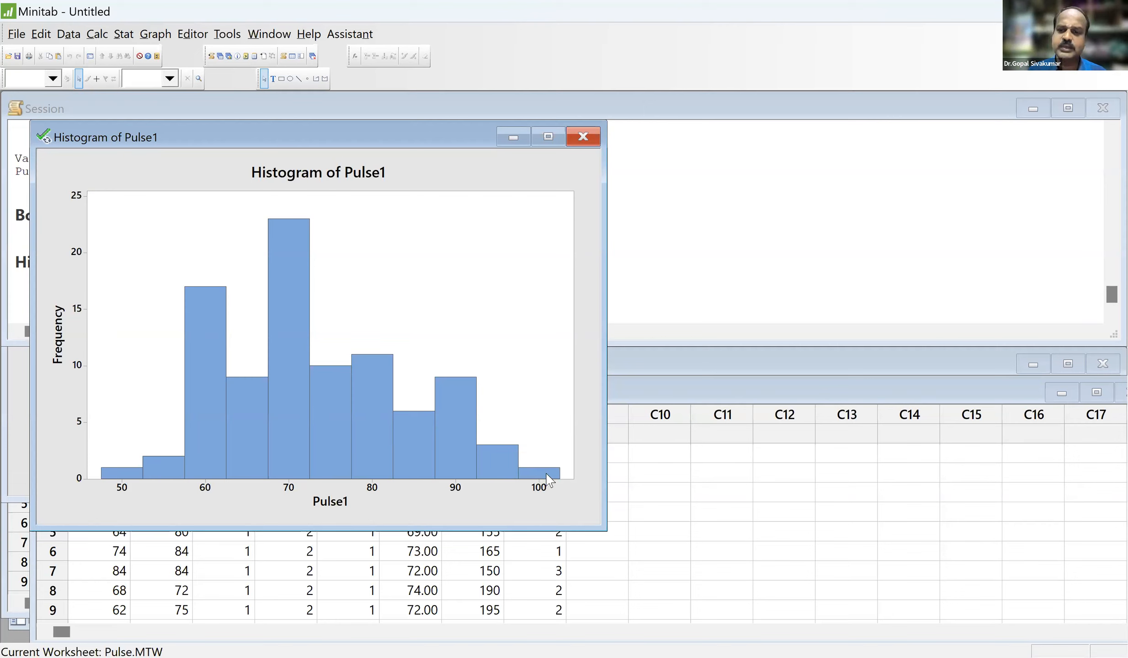
pyautogui.moveTo(549, 474)
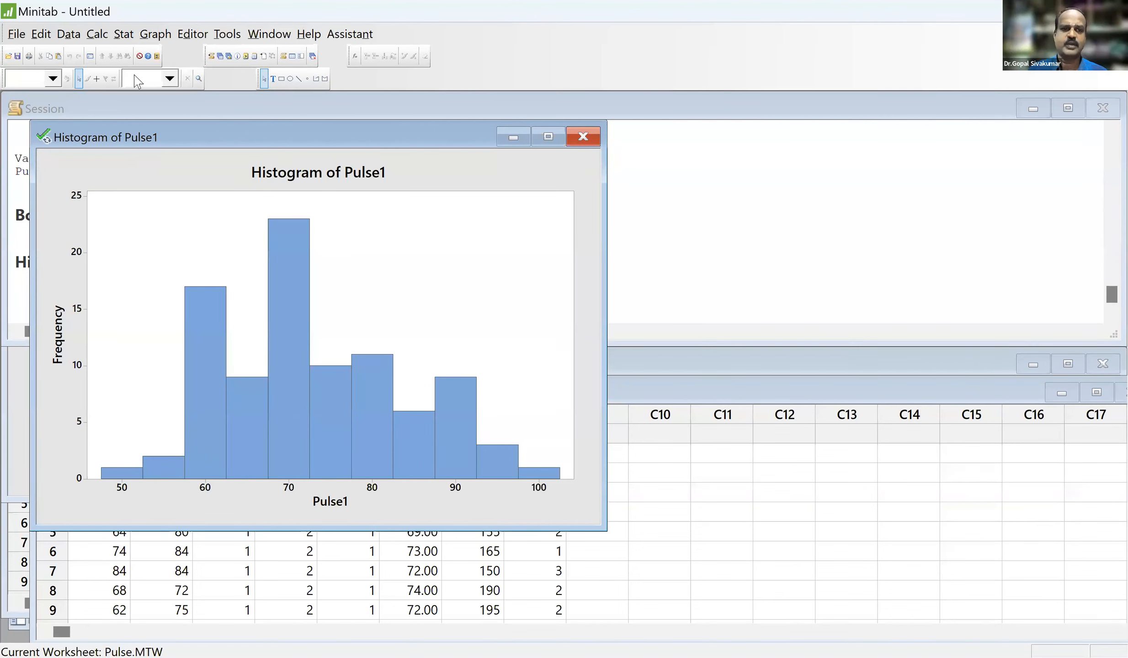
# - Display the descriptive statistics for Pulse1 in the Session output
pyautogui.click(135, 41)
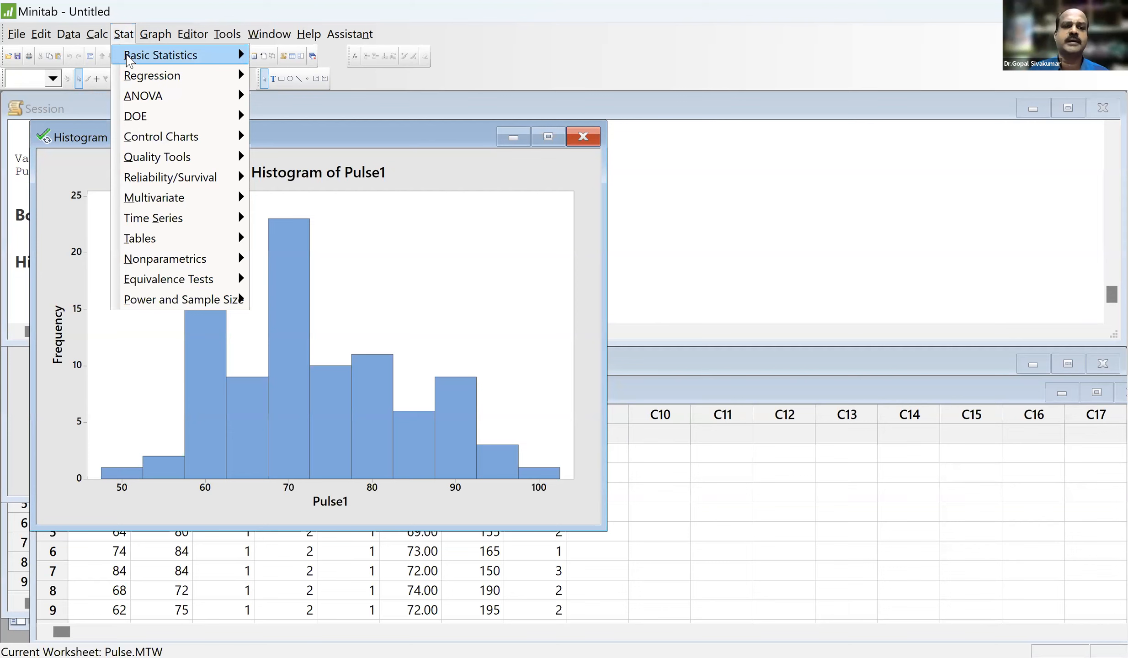
pyautogui.click(124, 38)
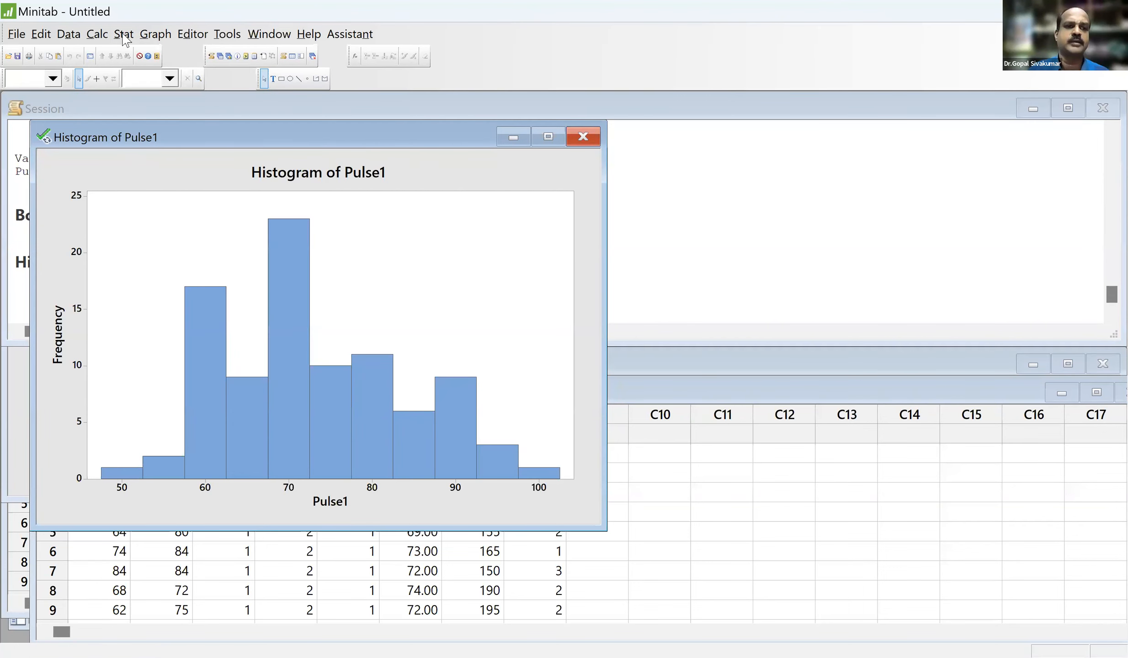
pyautogui.click(123, 38)
pyautogui.moveTo(224, 62)
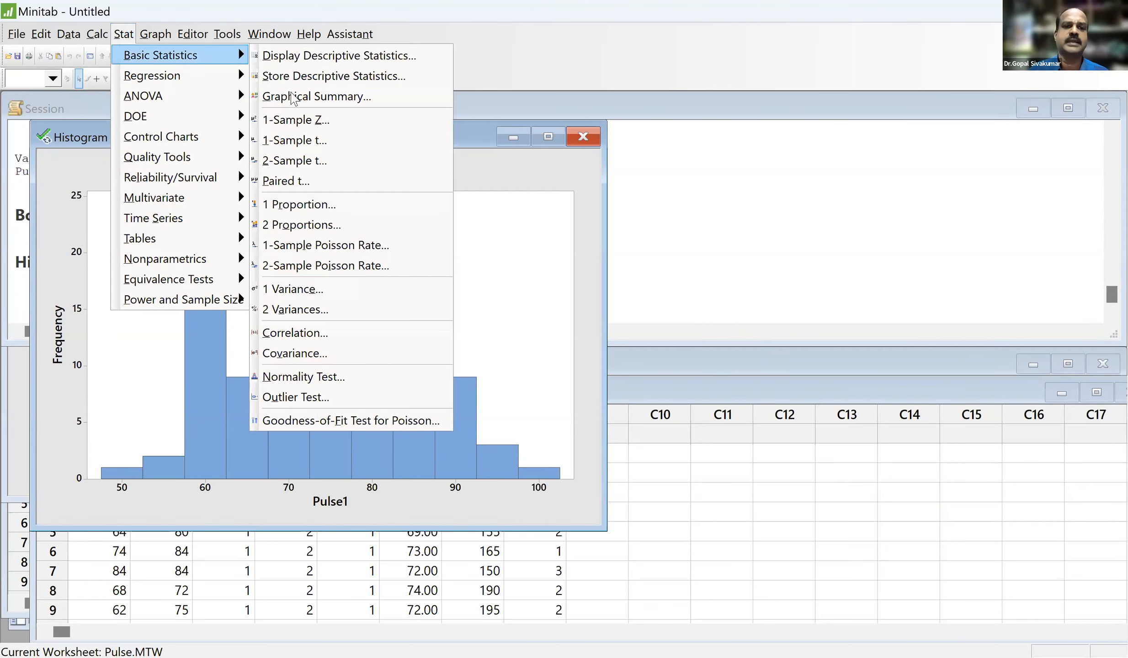
pyautogui.click(308, 55)
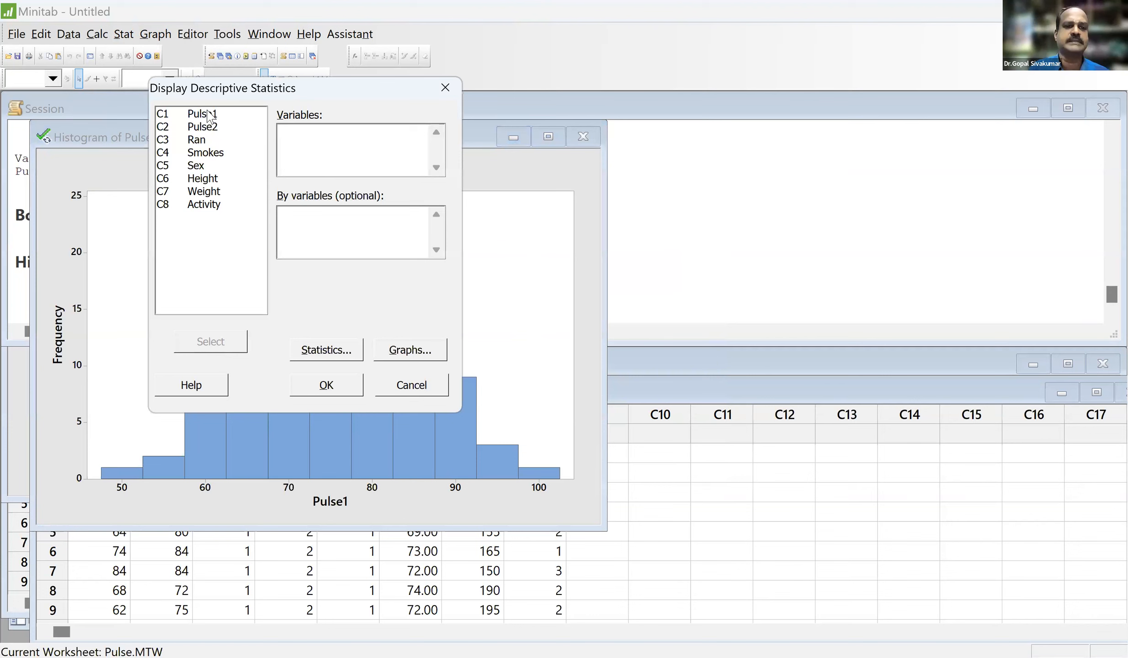
pyautogui.doubleClick(209, 116)
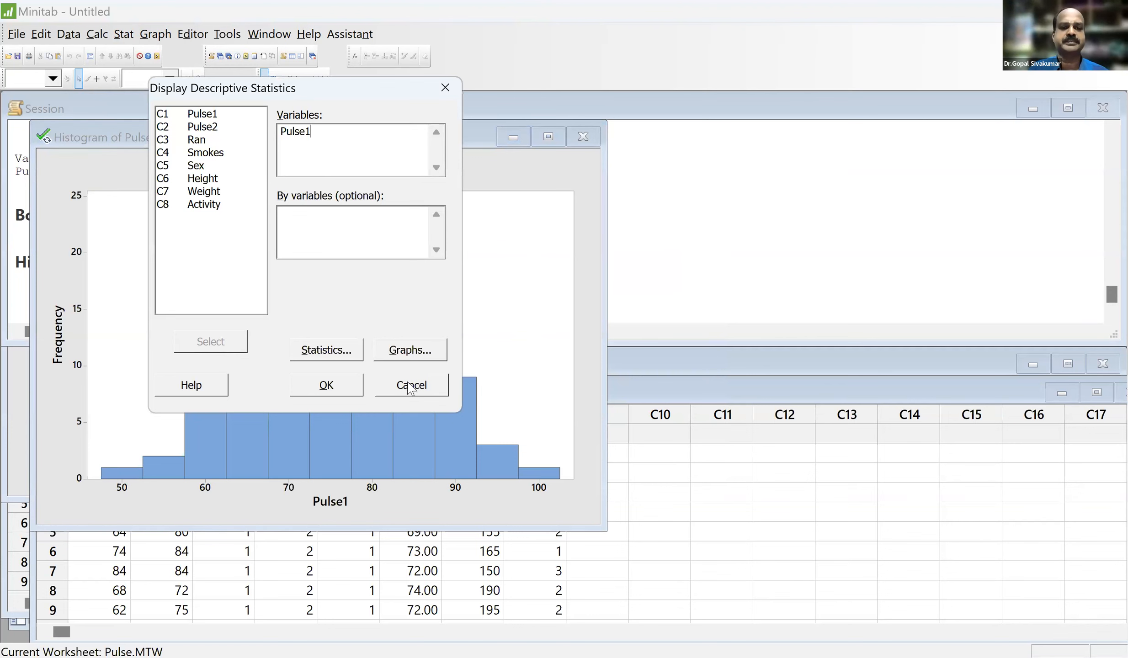
pyautogui.click(325, 386)
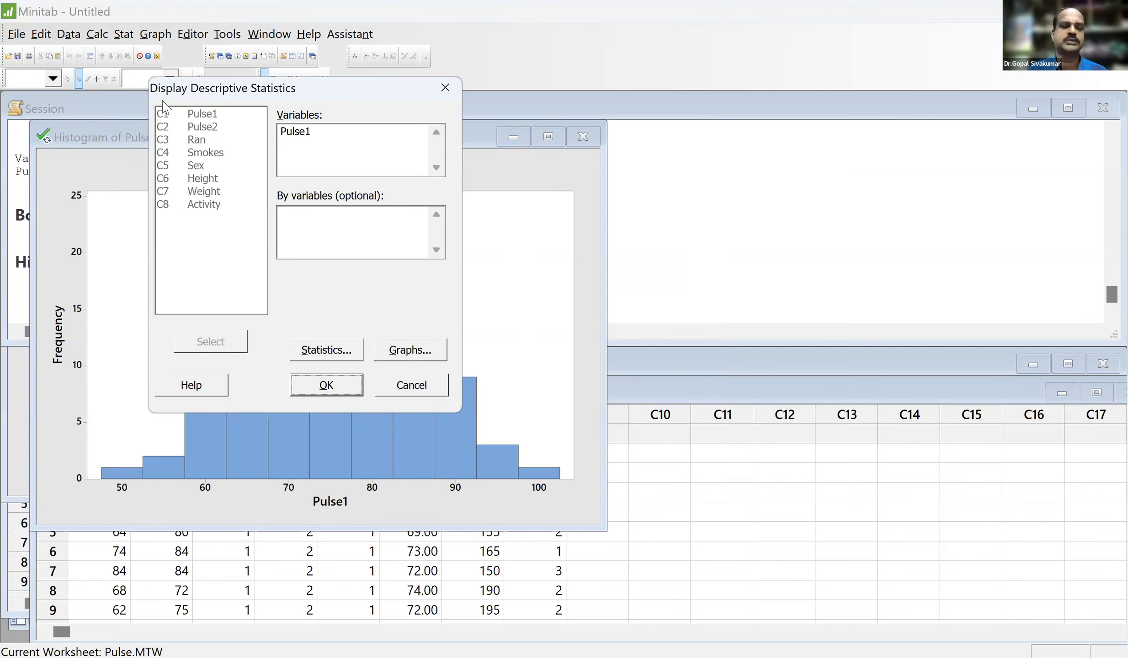
# - Create a graphical summary of Pulse1 at a 95.0 confidence level, and reposition the report window so its plots and statistics are readable
pyautogui.click(124, 36)
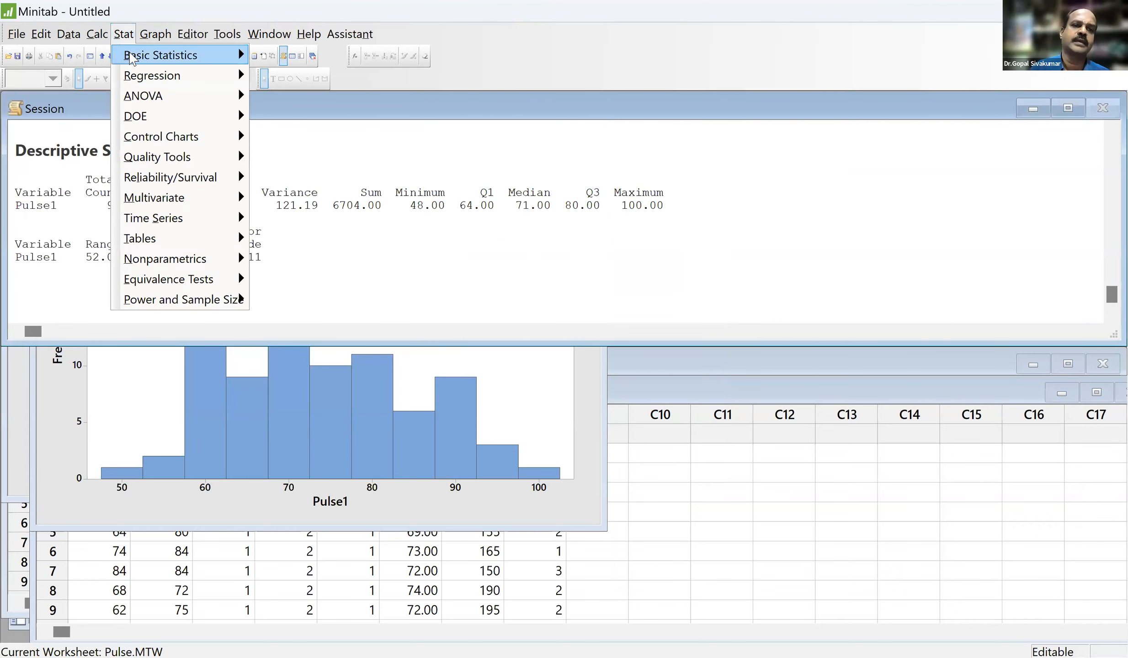
pyautogui.moveTo(132, 59)
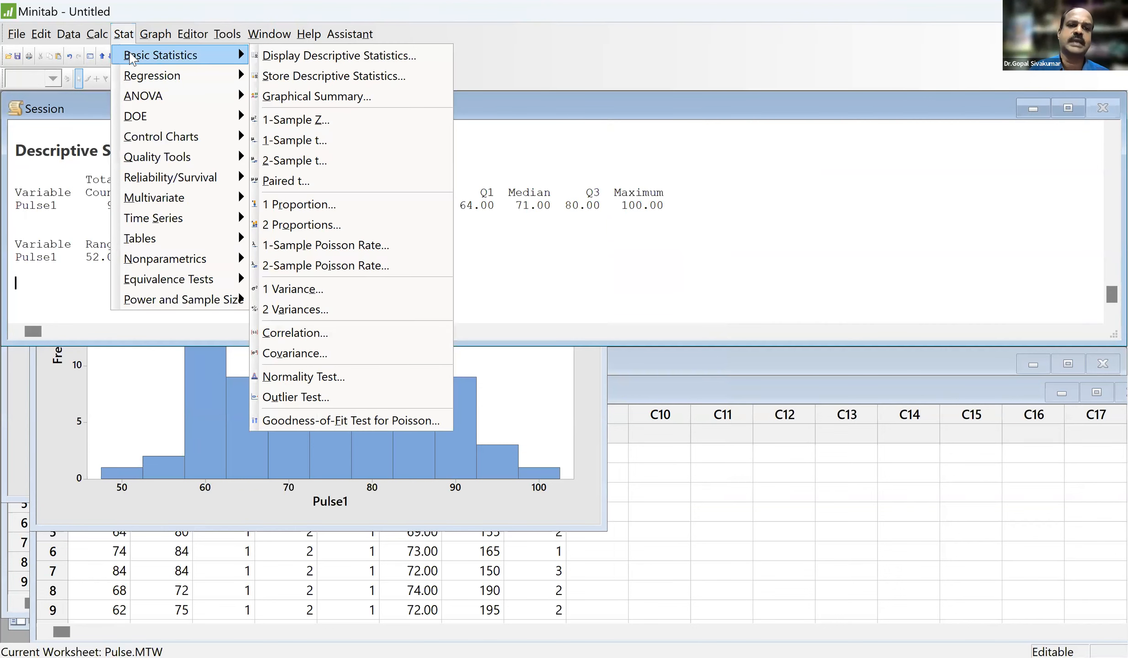
pyautogui.click(298, 97)
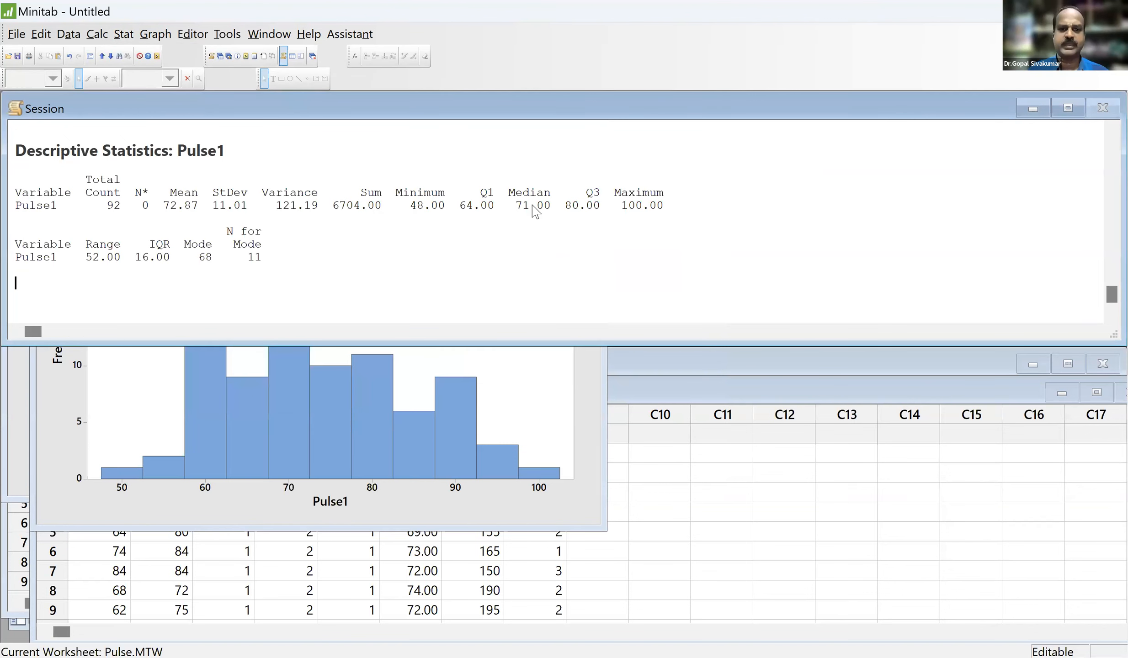
pyautogui.moveTo(487, 181); pyautogui.dragTo(251, 124)
pyautogui.doubleClick(220, 152)
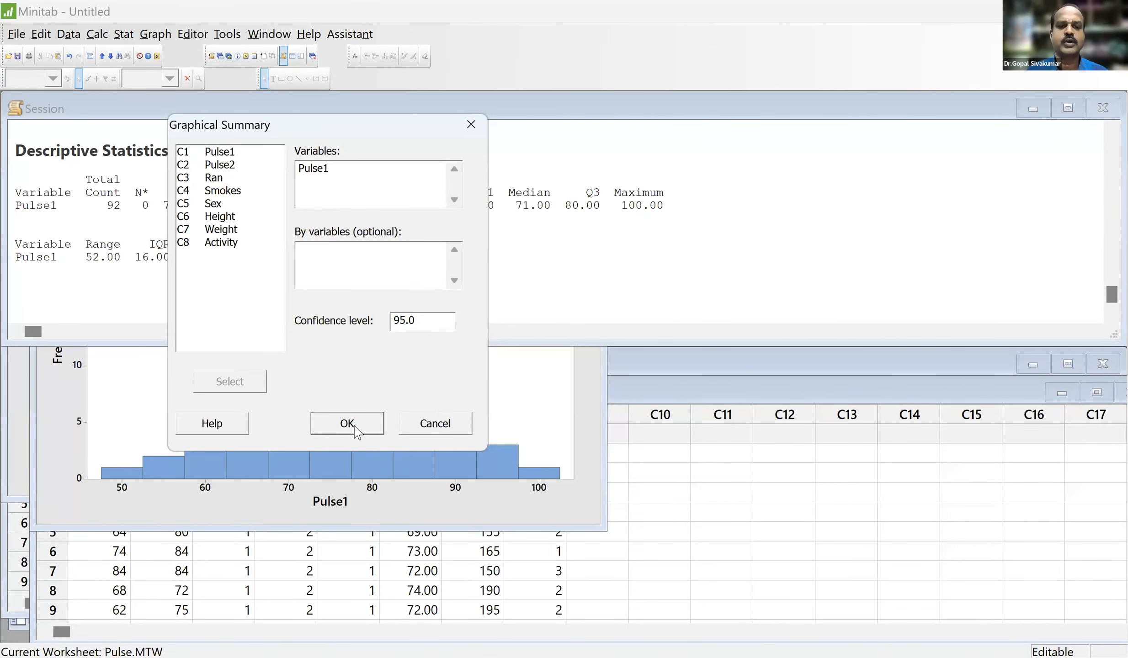
pyautogui.click(349, 425)
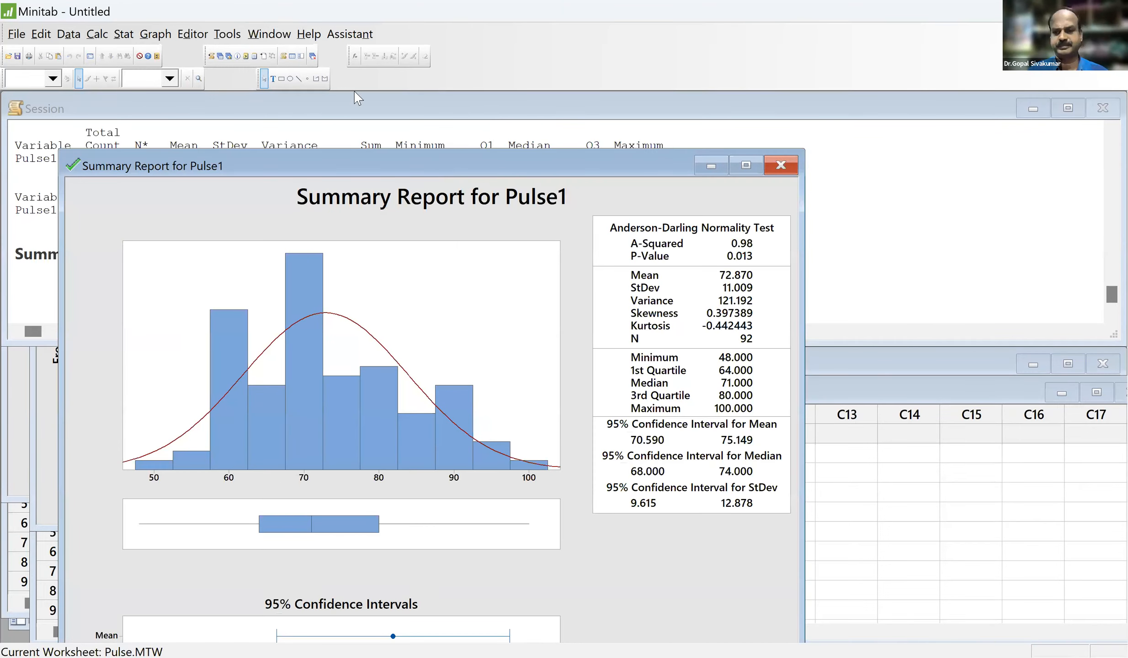
pyautogui.moveTo(432, 164); pyautogui.dragTo(354, 91)
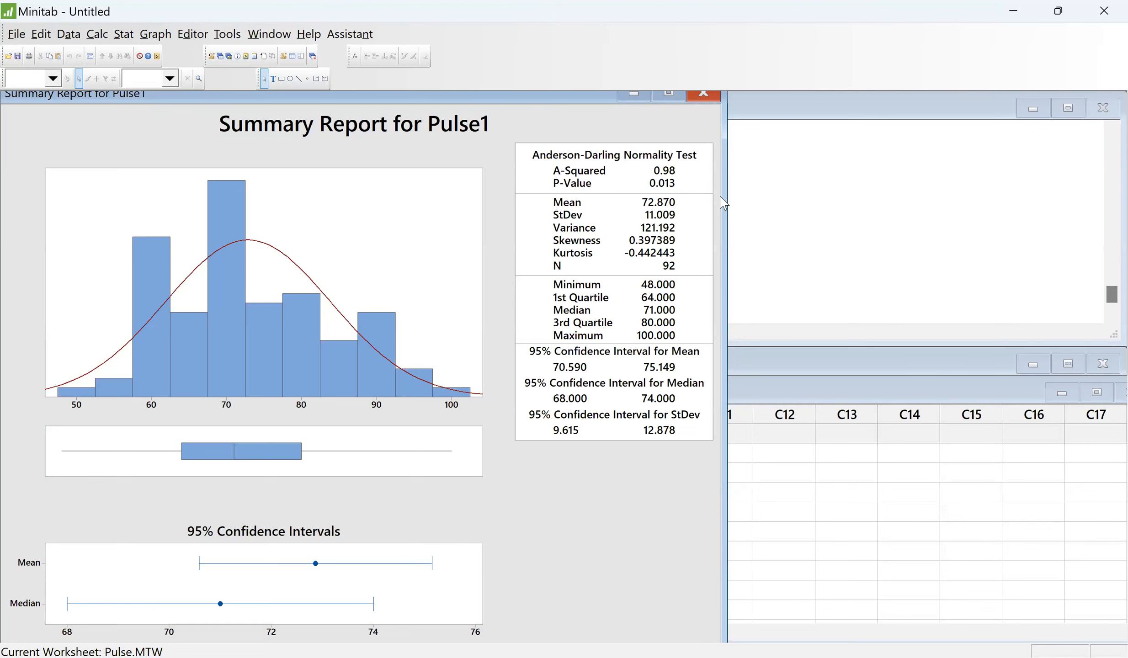
pyautogui.moveTo(723, 197); pyautogui.dragTo(740, 197)
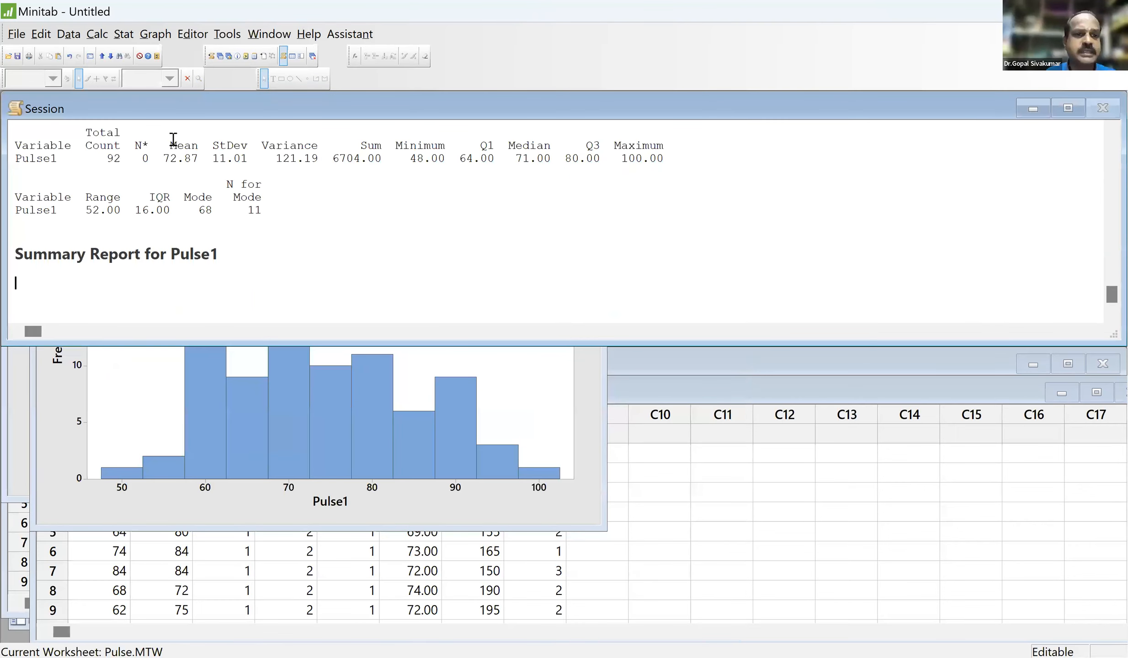
# - Review the earlier Session output for Pulse1, including the sampling error notes and the descriptive statistics tables
pyautogui.click(173, 138)
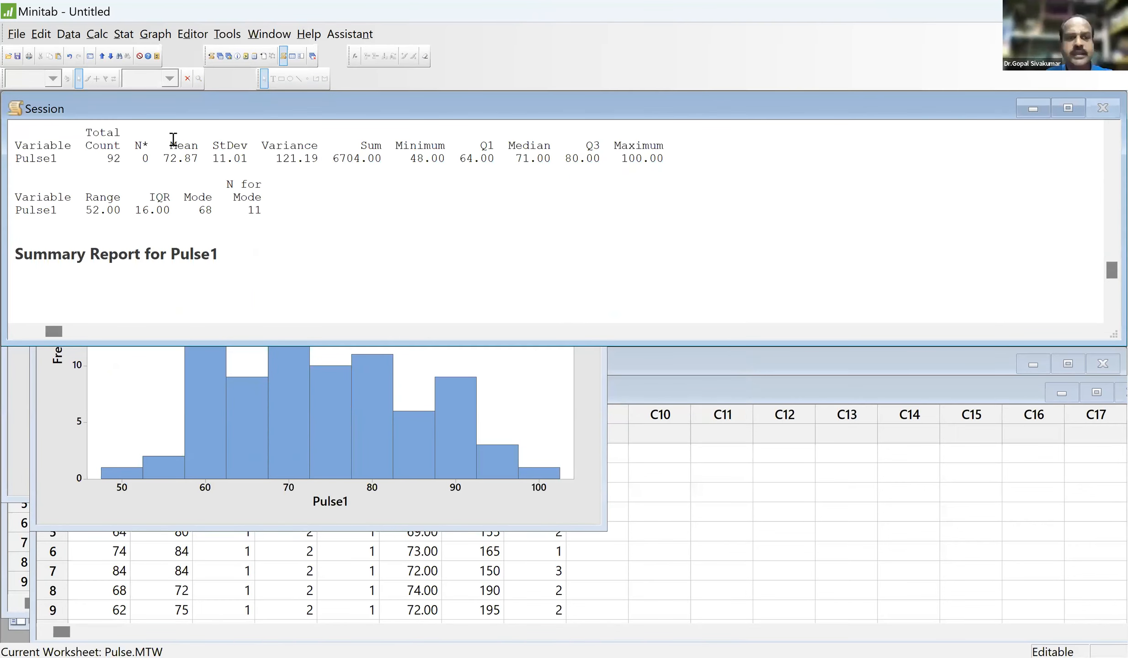
pyautogui.press('Up')
pyautogui.press('Up')
pyautogui.press('Up')
pyautogui.press('Up')
pyautogui.press('Up')
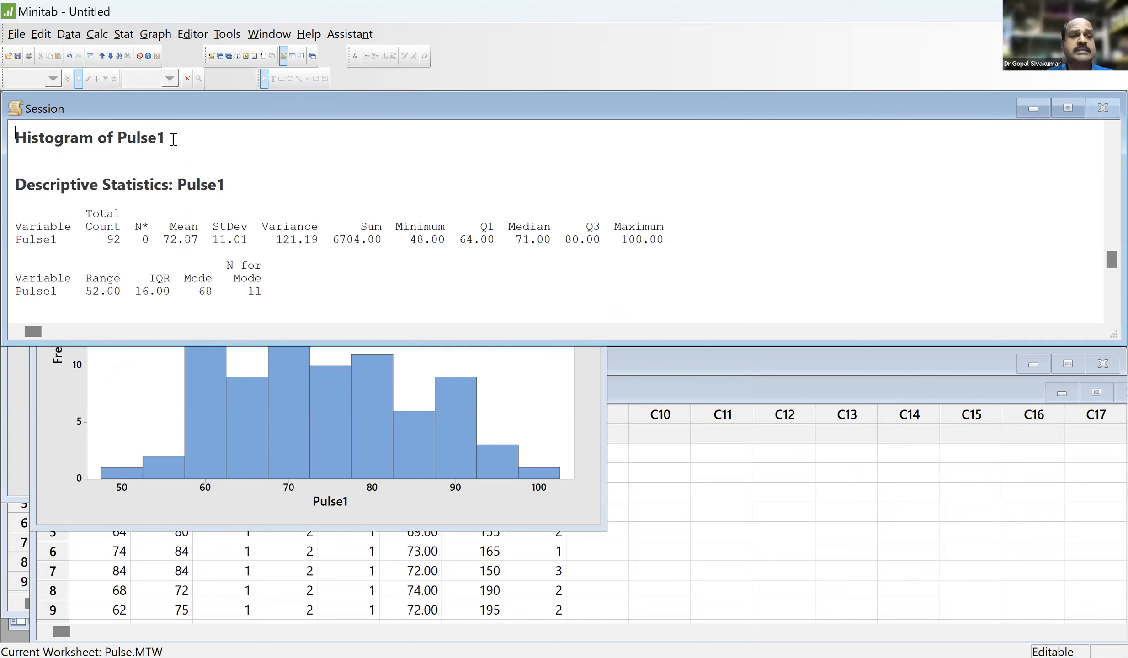
pyautogui.scroll(1, 173, 140)
pyautogui.scroll(5, 219, 194)
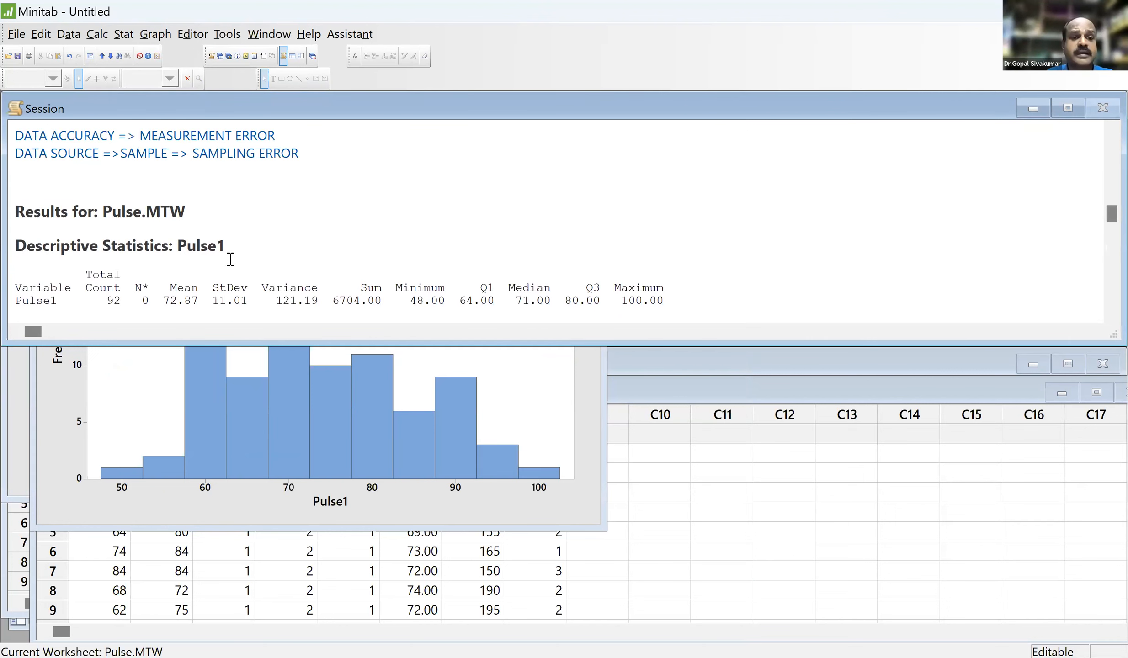
pyautogui.click(179, 295)
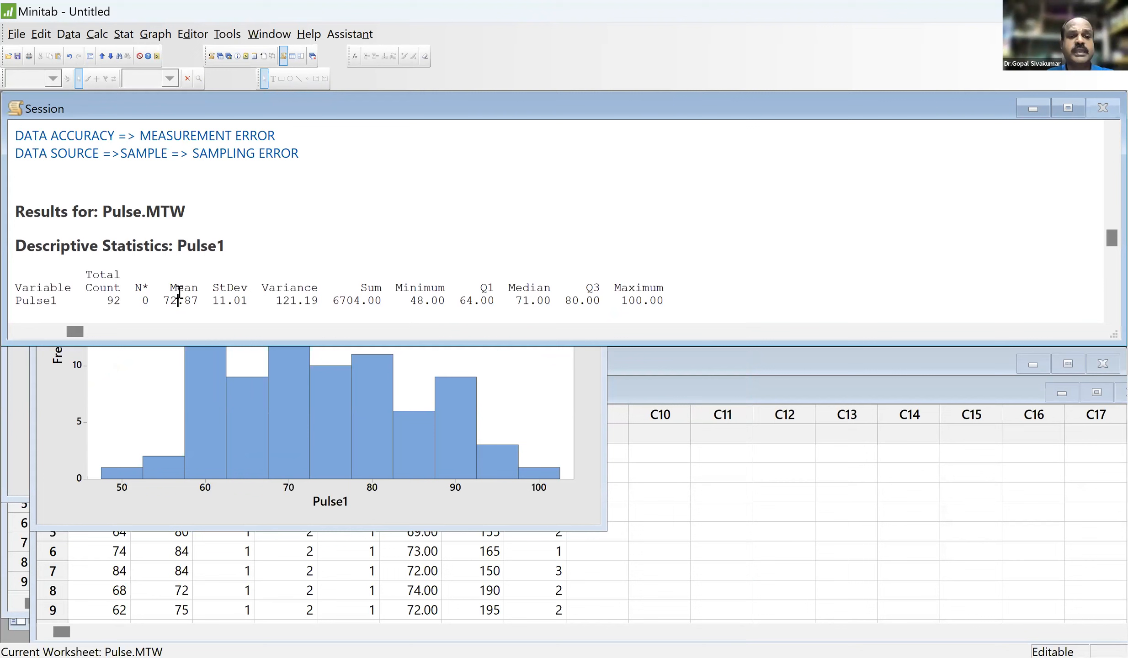
pyautogui.press('Down')
pyautogui.press('Down')
pyautogui.press('Down')
pyautogui.press('Down')
pyautogui.press('Down')
pyautogui.press('Down')
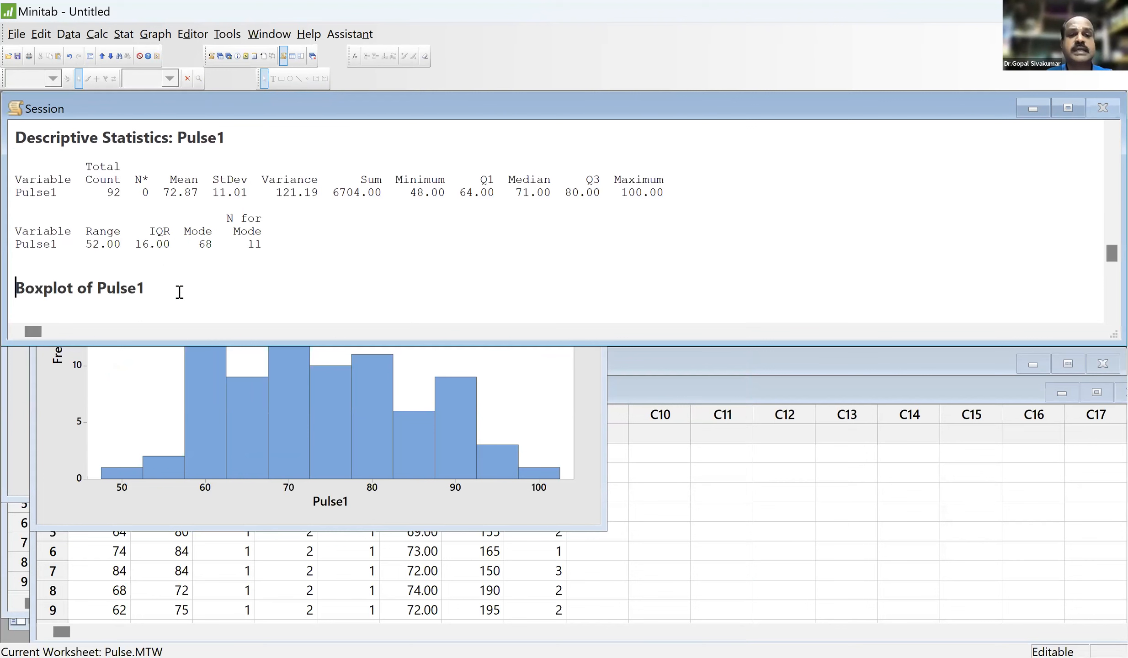
pyautogui.press('Down')
pyautogui.press('Up')
pyautogui.press('Up')
pyautogui.press('Up')
pyautogui.press('Up')
# - Add the note "Standard Error = Std. deviation of the sample / sqrt (sample size)" below the Pulse1 summary report heading in the Session output
pyautogui.press('Down')
pyautogui.press('Down')
pyautogui.press('Down')
pyautogui.press('Down')
pyautogui.press('Down')
pyautogui.press('Down')
pyautogui.press('Down')
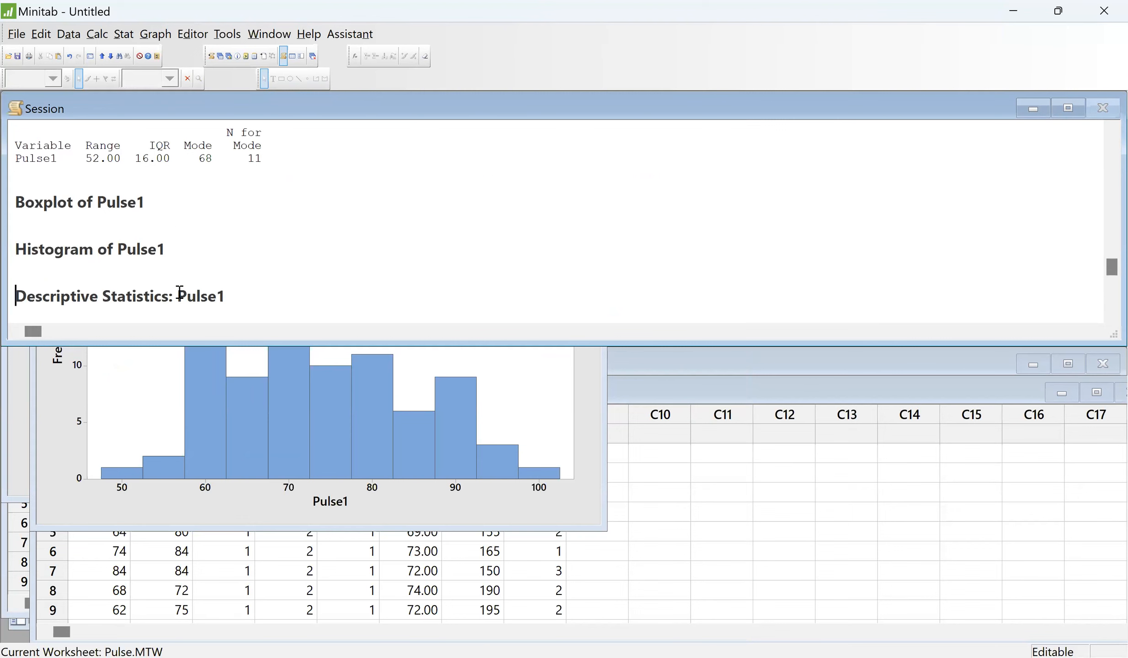
pyautogui.press('Down')
pyautogui.press('Down')
pyautogui.press('Down')
pyautogui.press('Down')
pyautogui.press('Down')
pyautogui.press('Down')
pyautogui.press('Down')
pyautogui.press('Down')
pyautogui.press('Down')
pyautogui.press('Down')
pyautogui.press('Down')
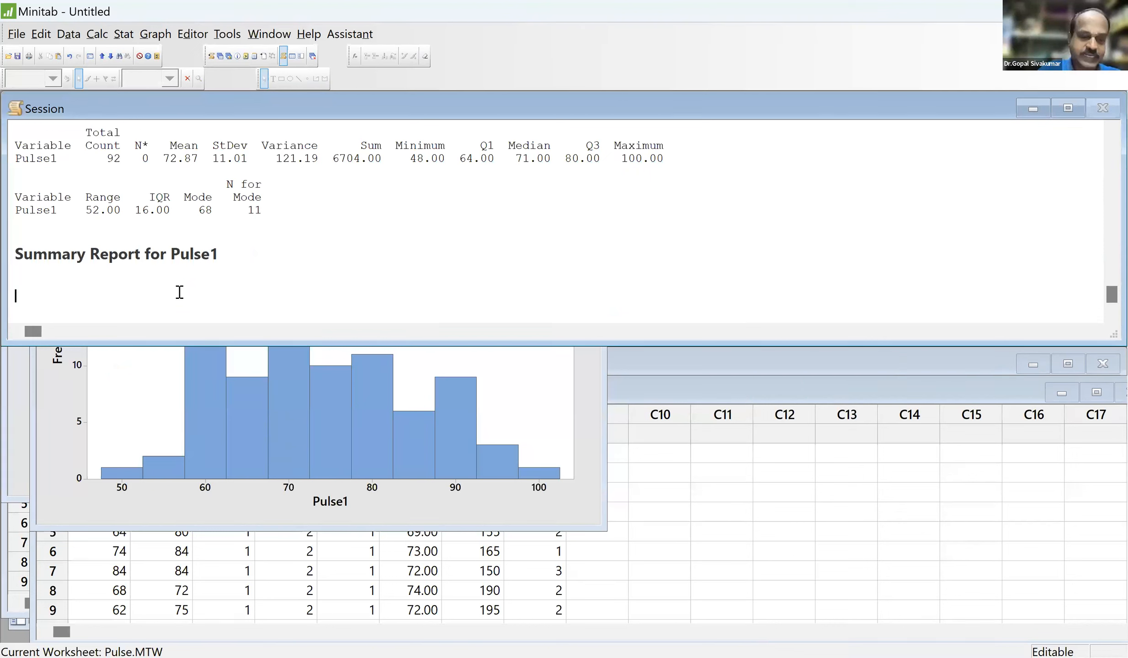
pyautogui.write('Standard Error = Std. deviation of the sample / sqry (')
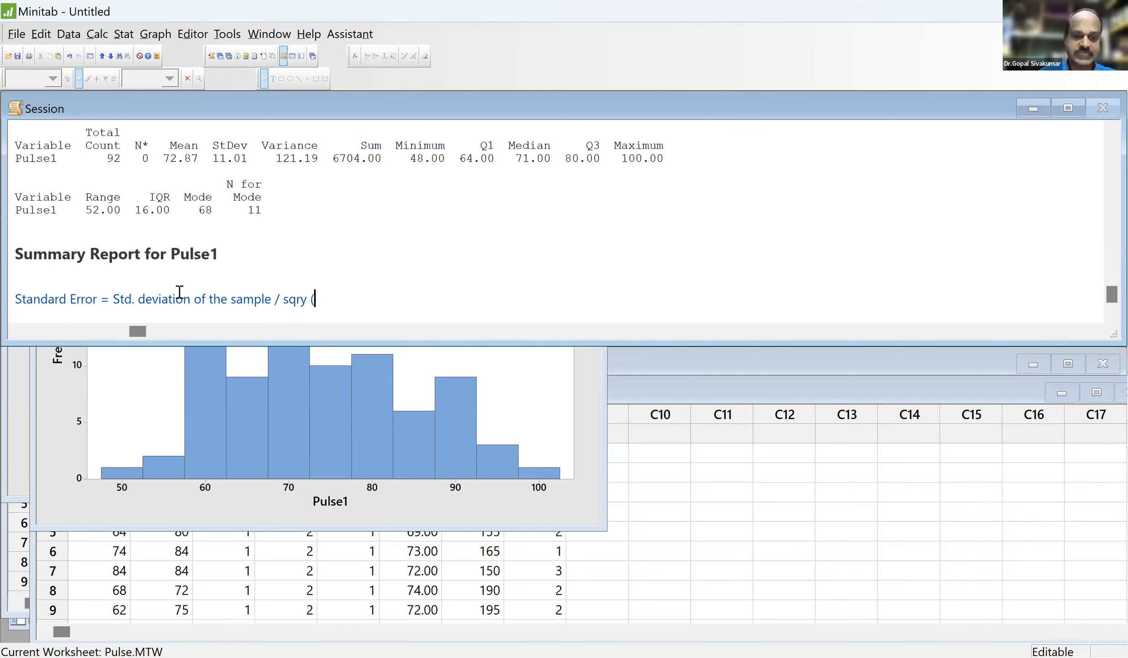
pyautogui.press('BackSpace')
pyautogui.press('BackSpace')
pyautogui.press('BackSpace')
pyautogui.write('t ')
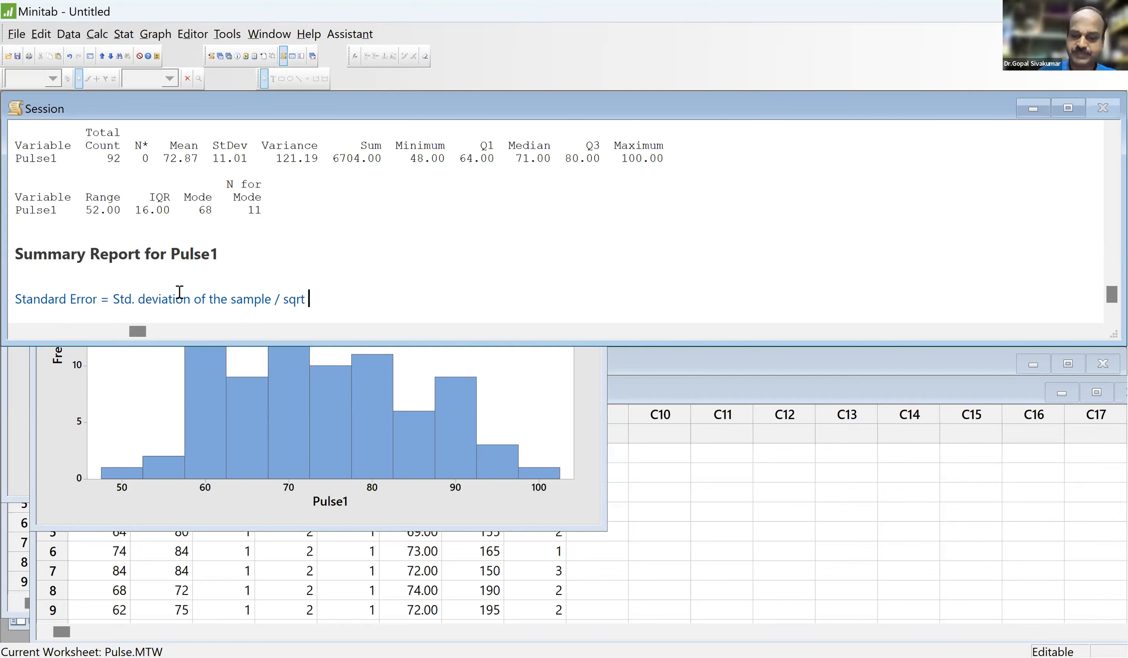
pyautogui.write('(sample ')
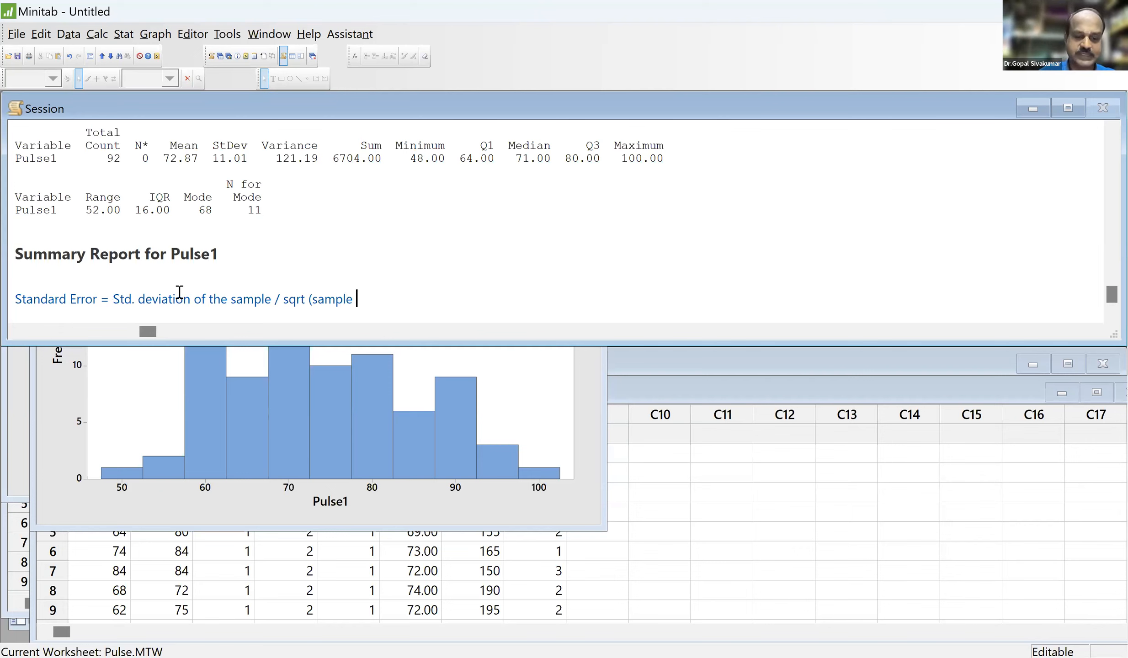
pyautogui.write('size)')
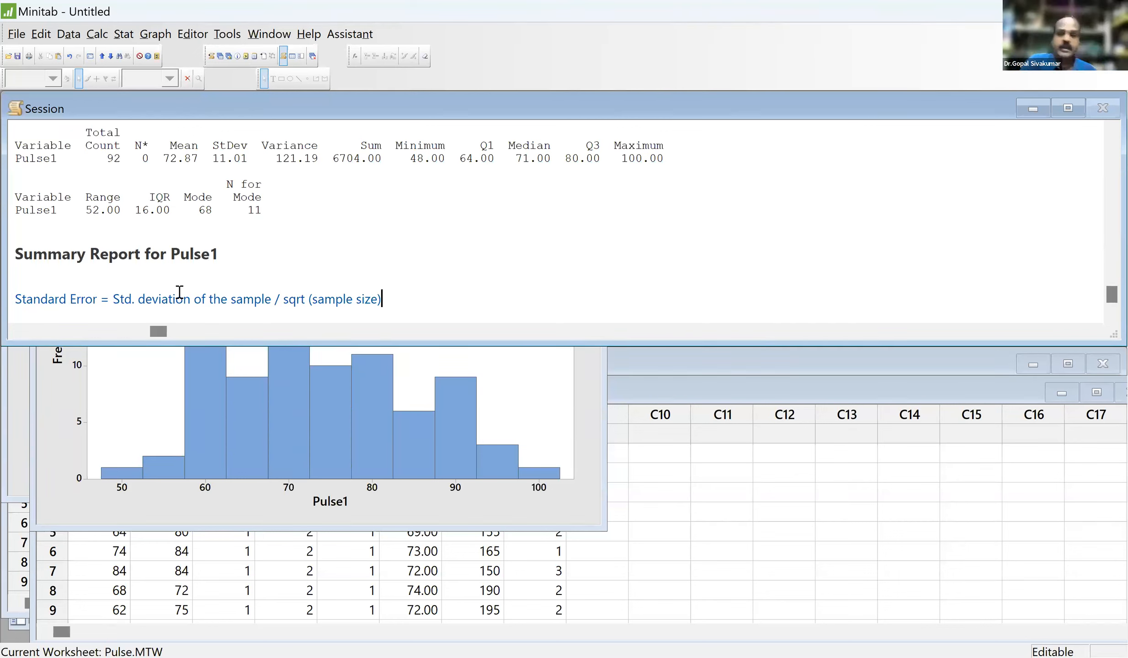
pyautogui.press('Return')
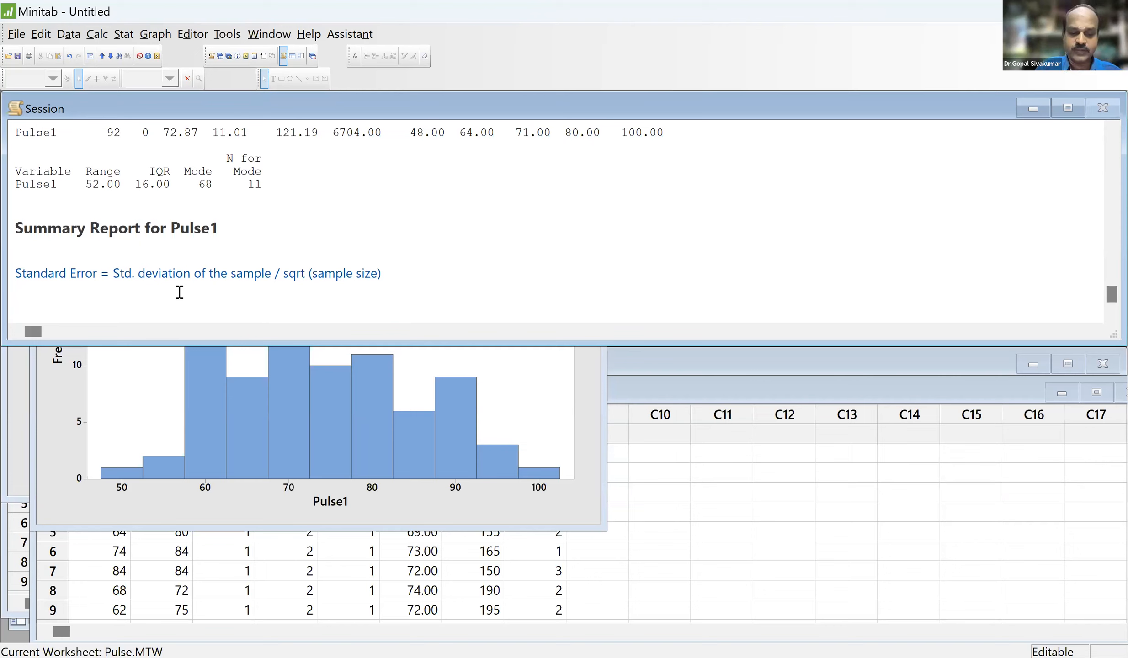
# - Write the note "Confidence Limits = Mean +/- 2 SE of Mean" below the Standard Error formula
pyautogui.write('Co')
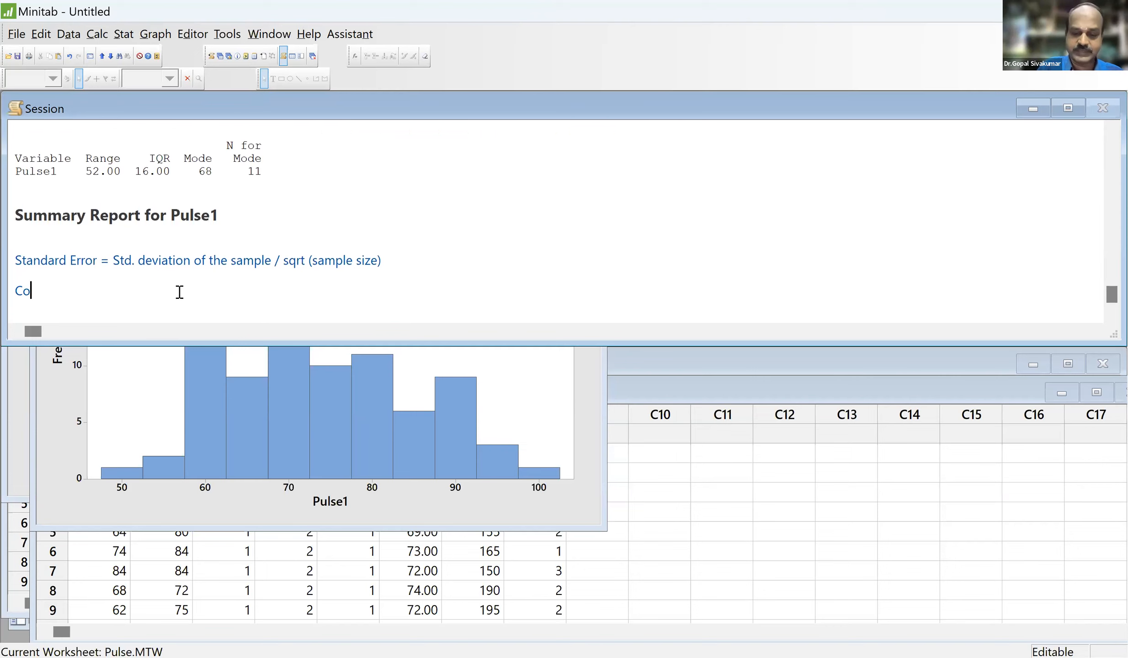
pyautogui.write('nfidence ')
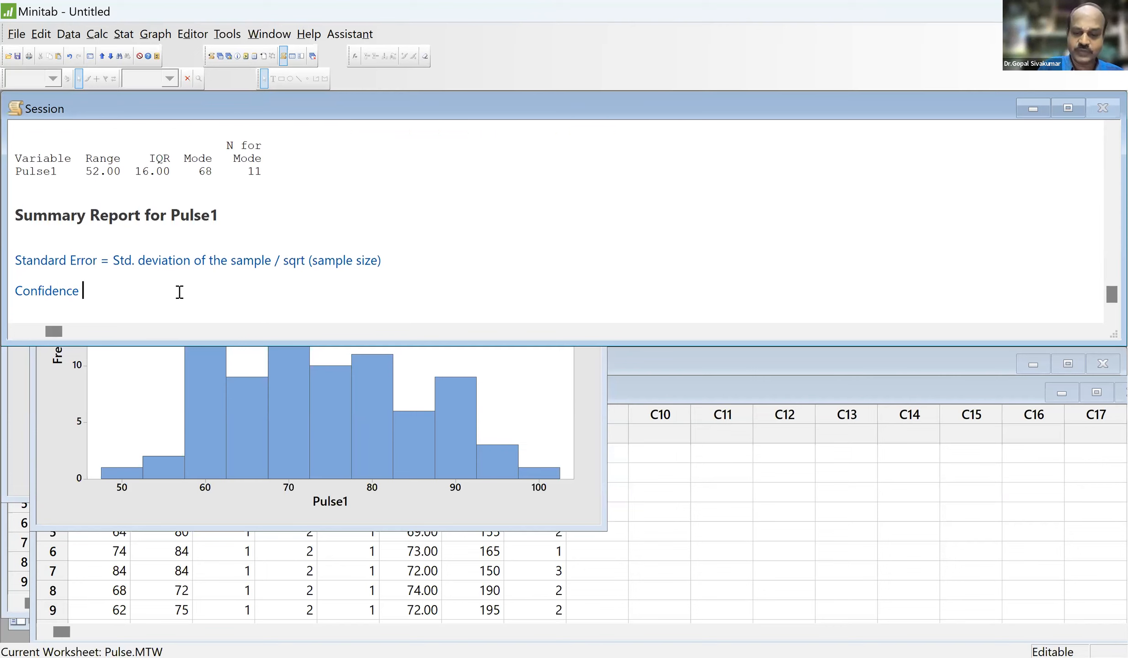
pyautogui.write('Limits')
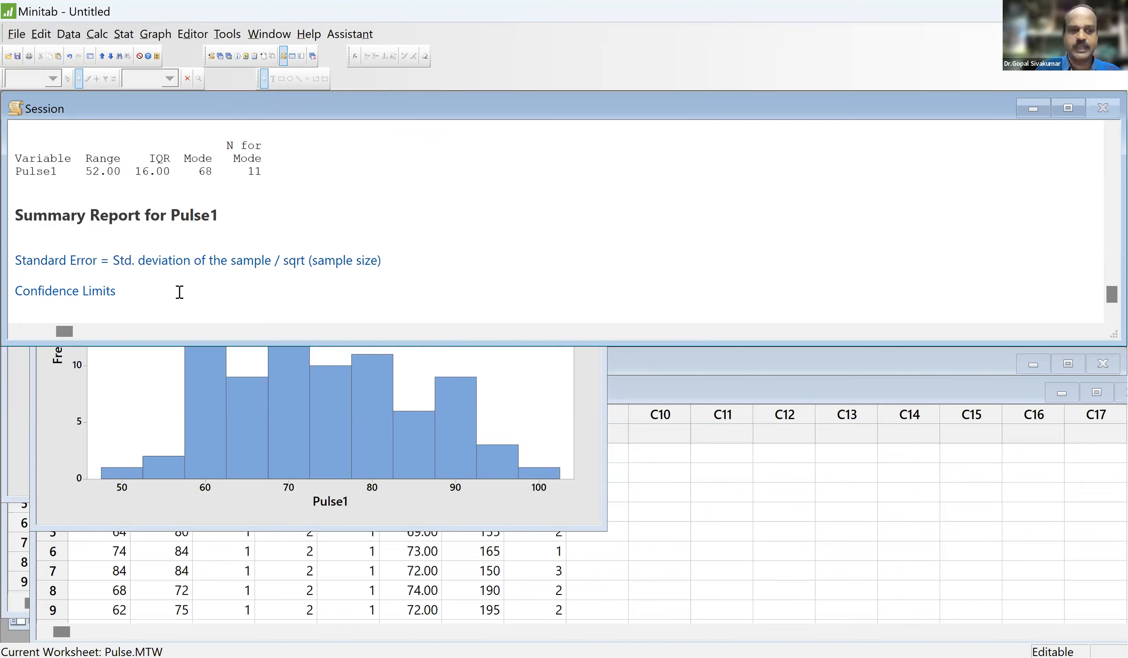
pyautogui.write(' = Me')
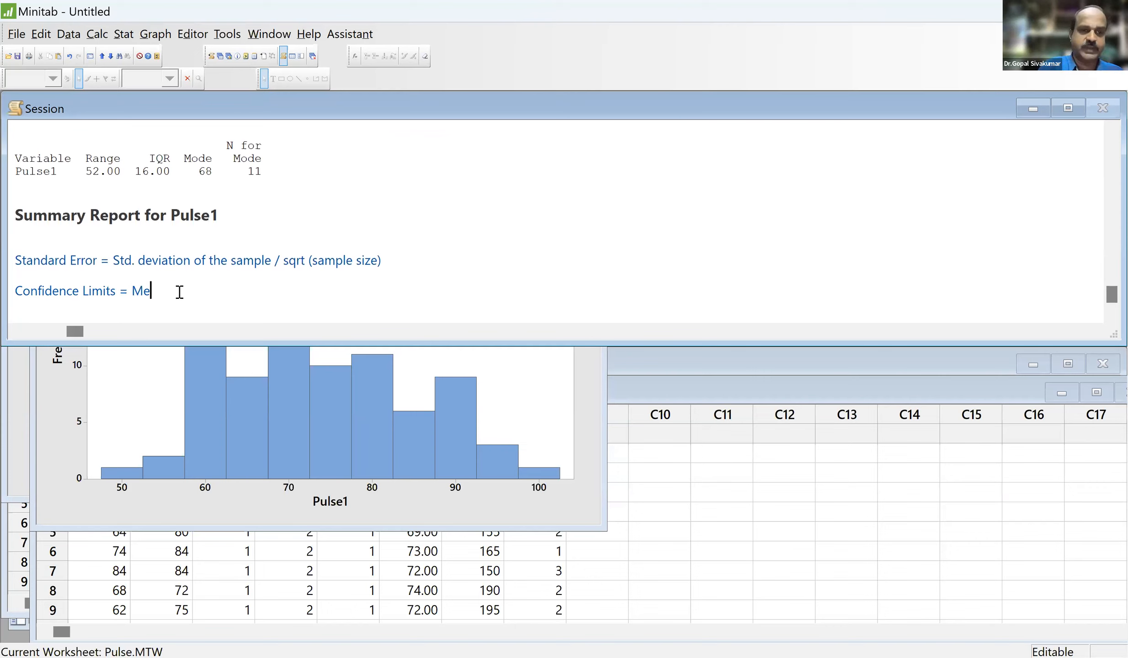
pyautogui.write('an +')
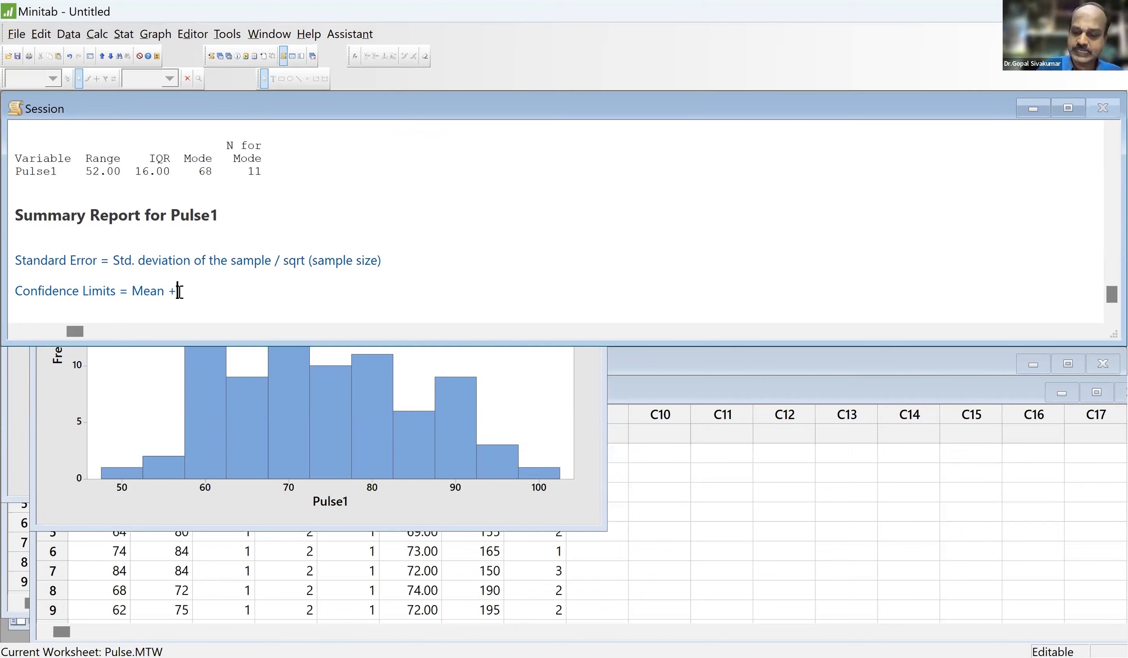
pyautogui.write('/- 2')
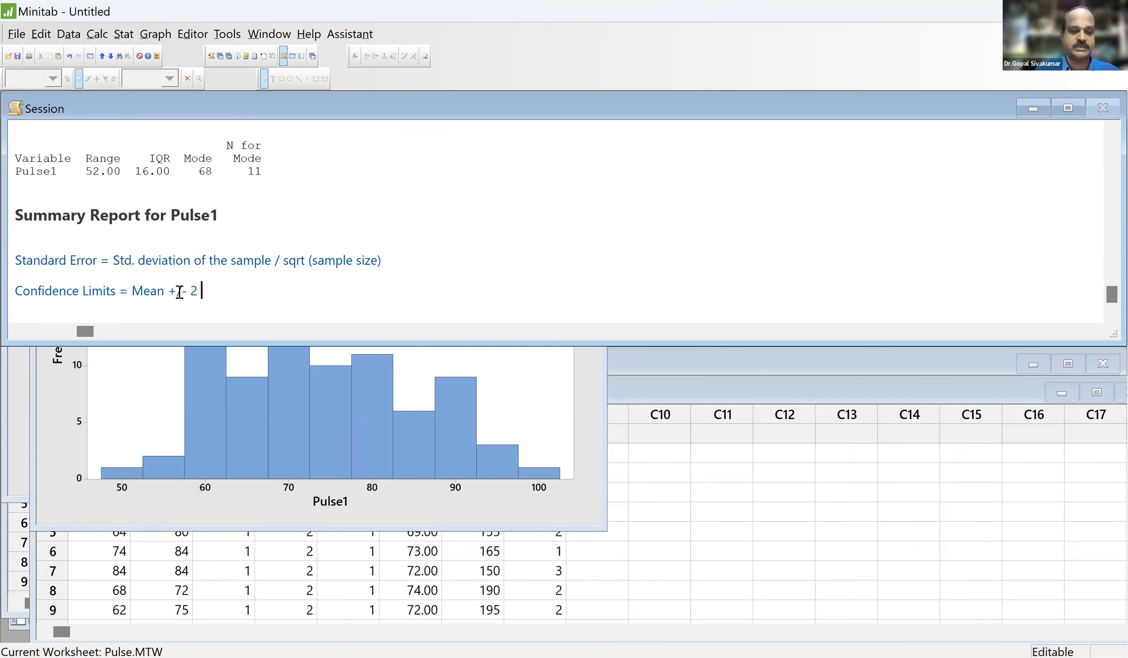
pyautogui.write(' SEW')
pyautogui.press('BackSpace')
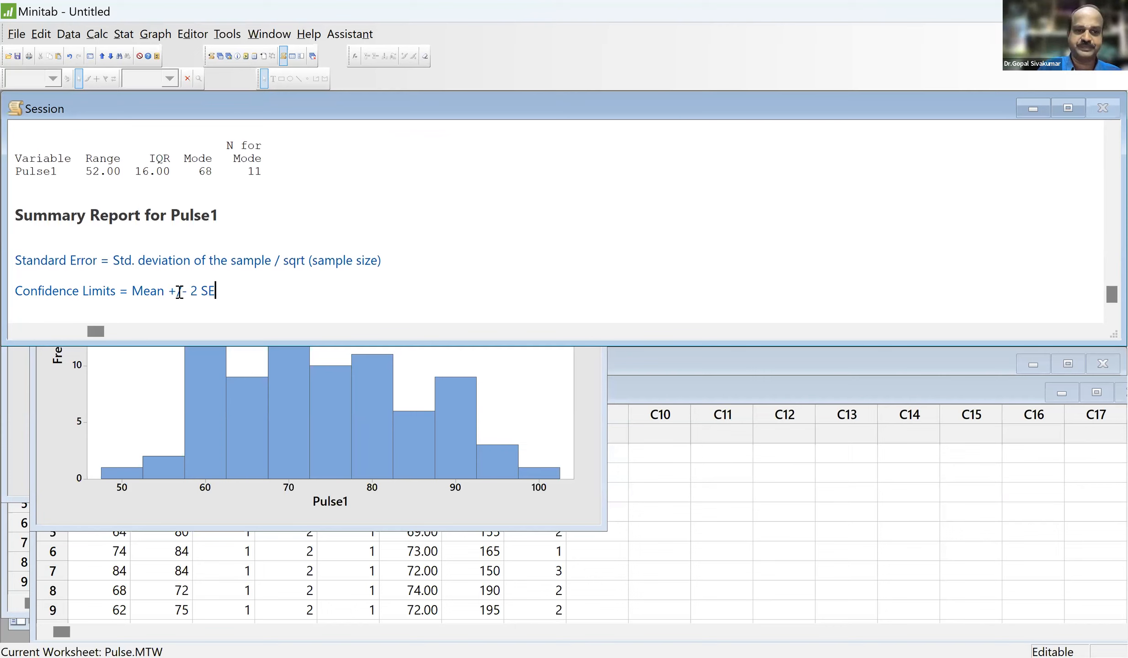
pyautogui.write('of ')
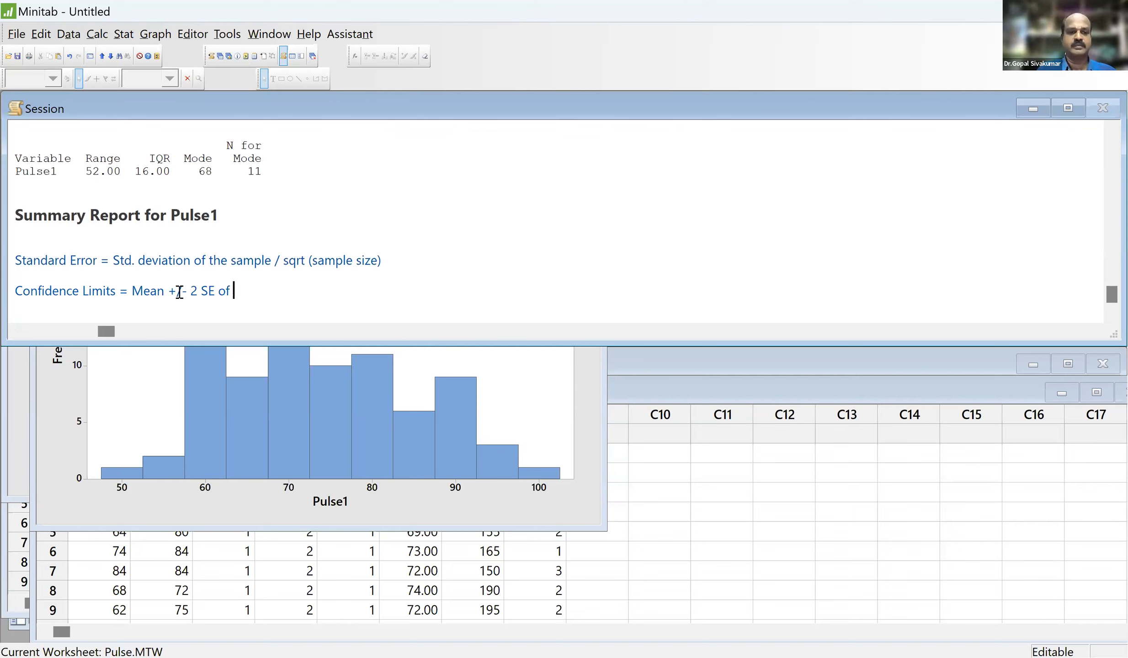
pyautogui.write('me')
pyautogui.press('BackSpace')
pyautogui.press('BackSpace')
pyautogui.write('Mean')
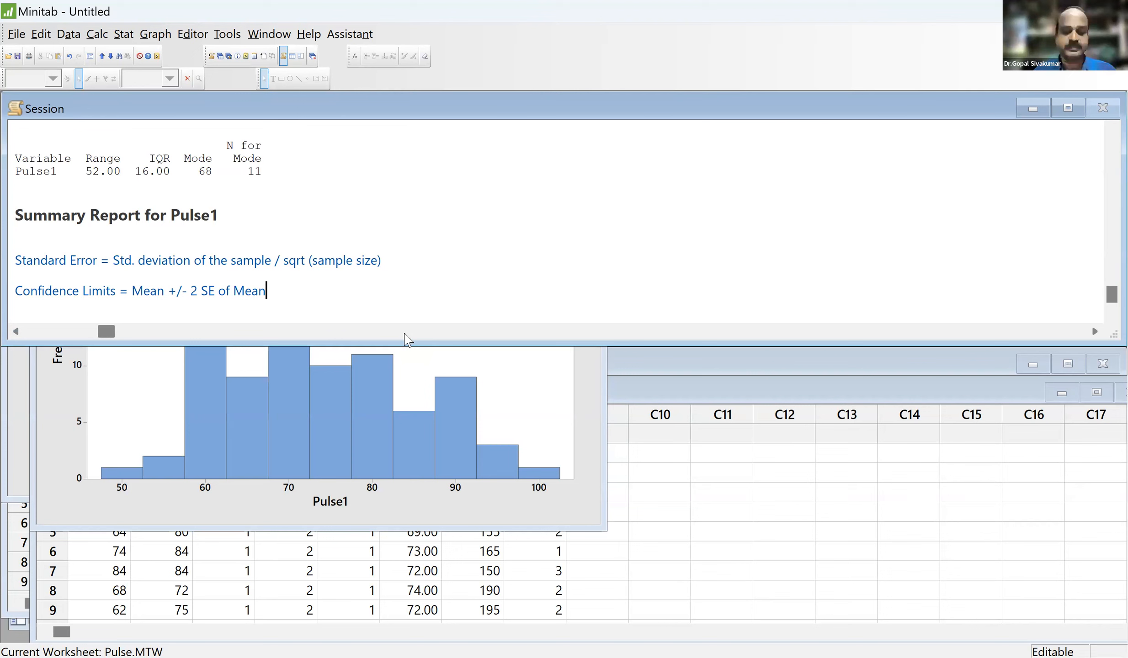
pyautogui.press('Return')
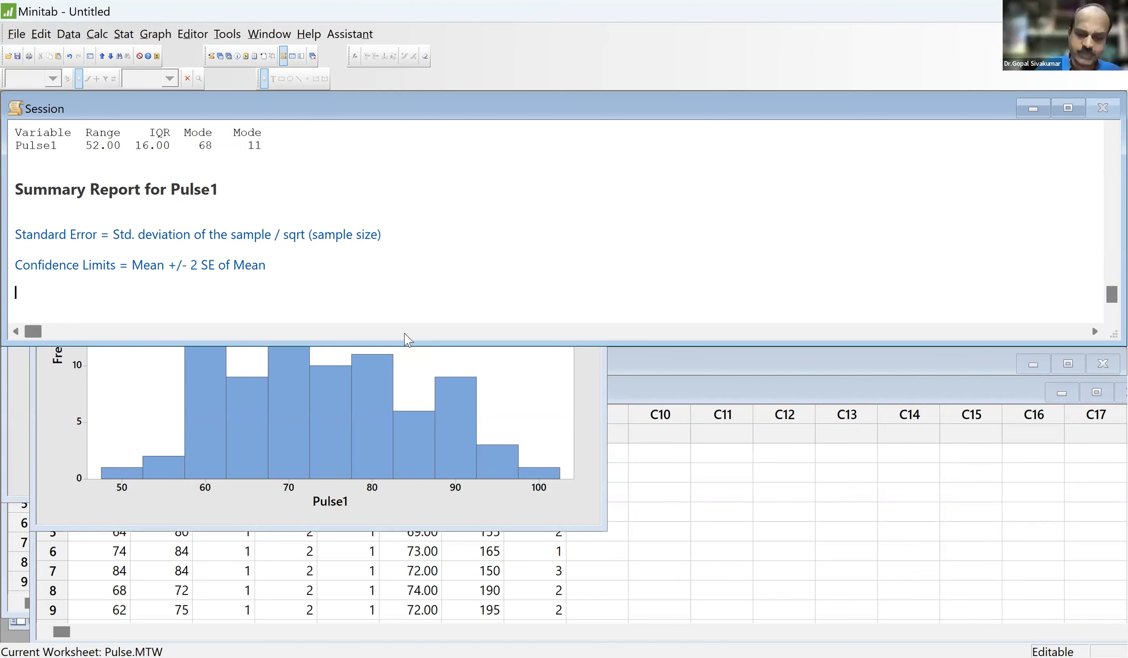
# - Add a "Normal Distribution" heading line below the Confidence Limits note in the Session output
pyautogui.write('Normal ')
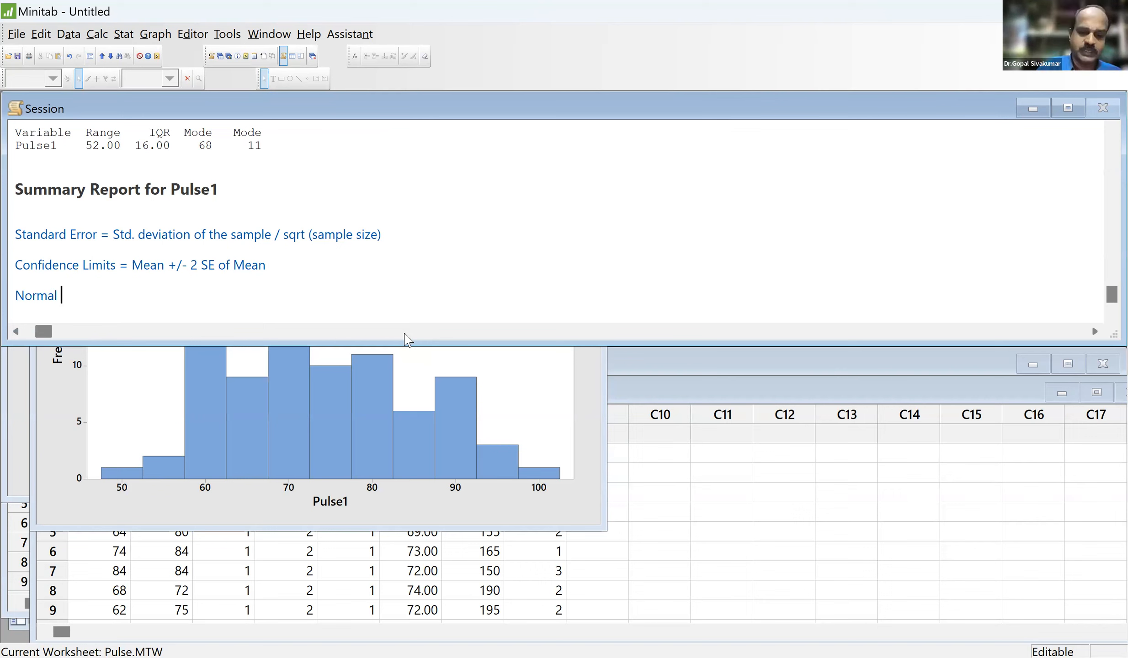
pyautogui.write('Distri')
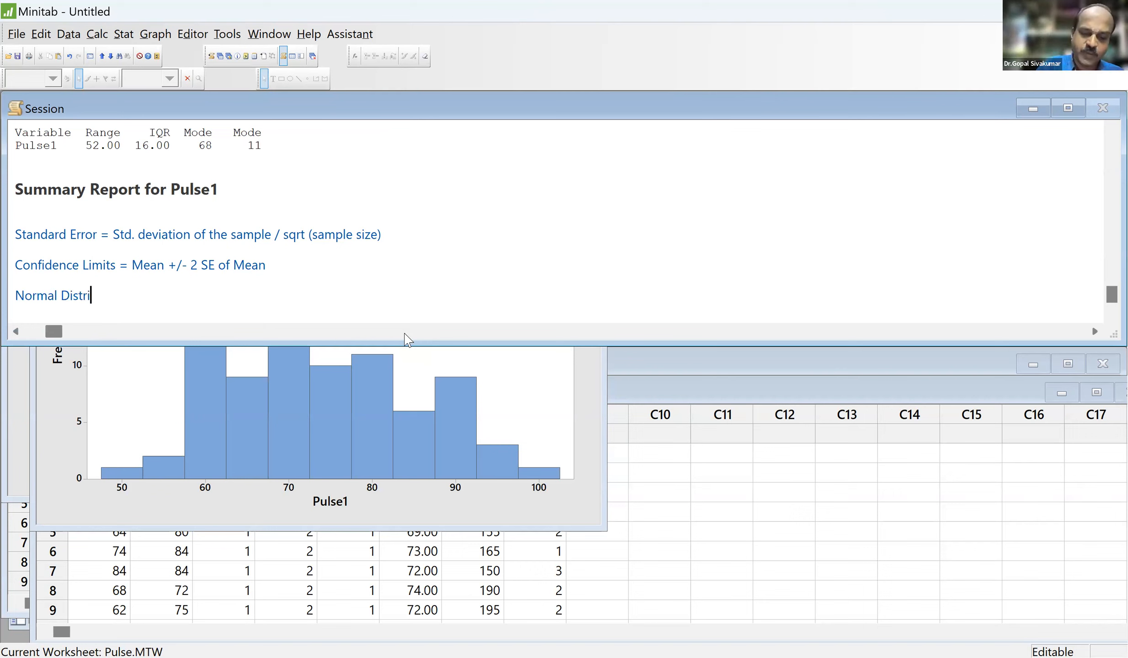
pyautogui.write('bution')
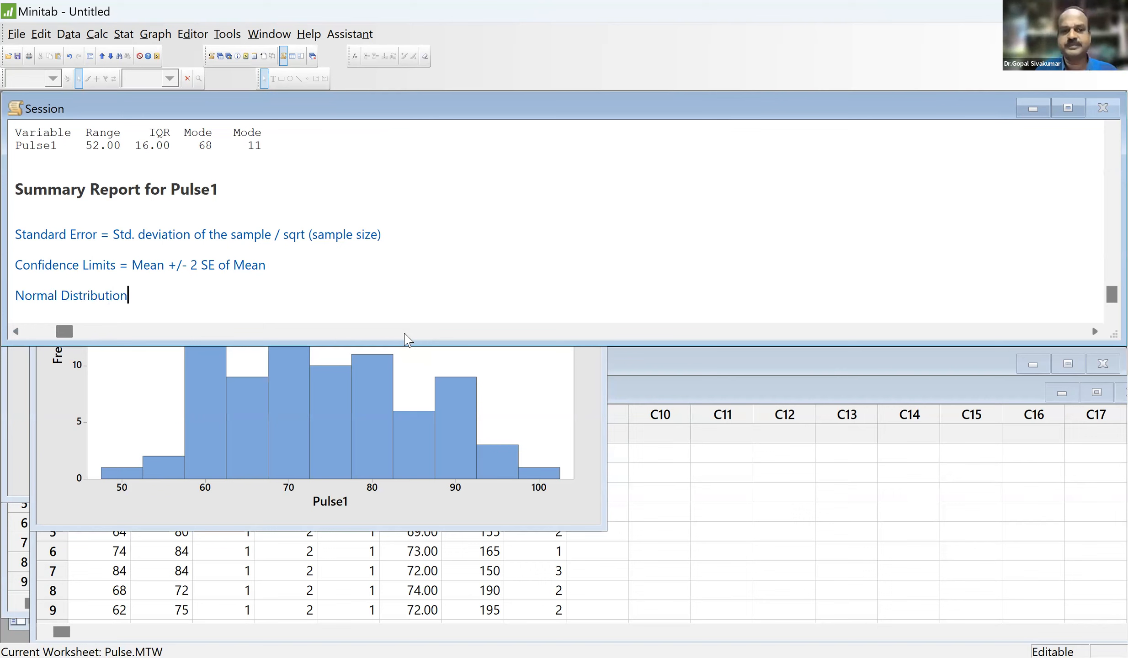
pyautogui.press('Return')
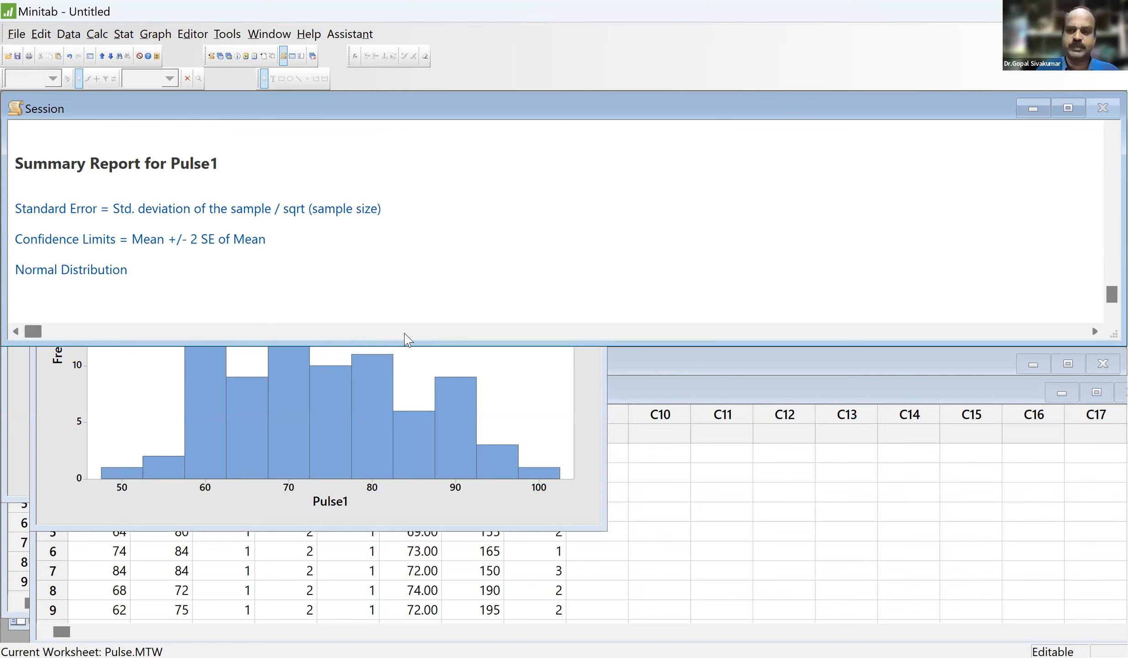
# - List two numbered properties under Normal Distribution: "1. Symmetrical about the mean" and "2. Mean = Median = Mode"
pyautogui.write('1. ')
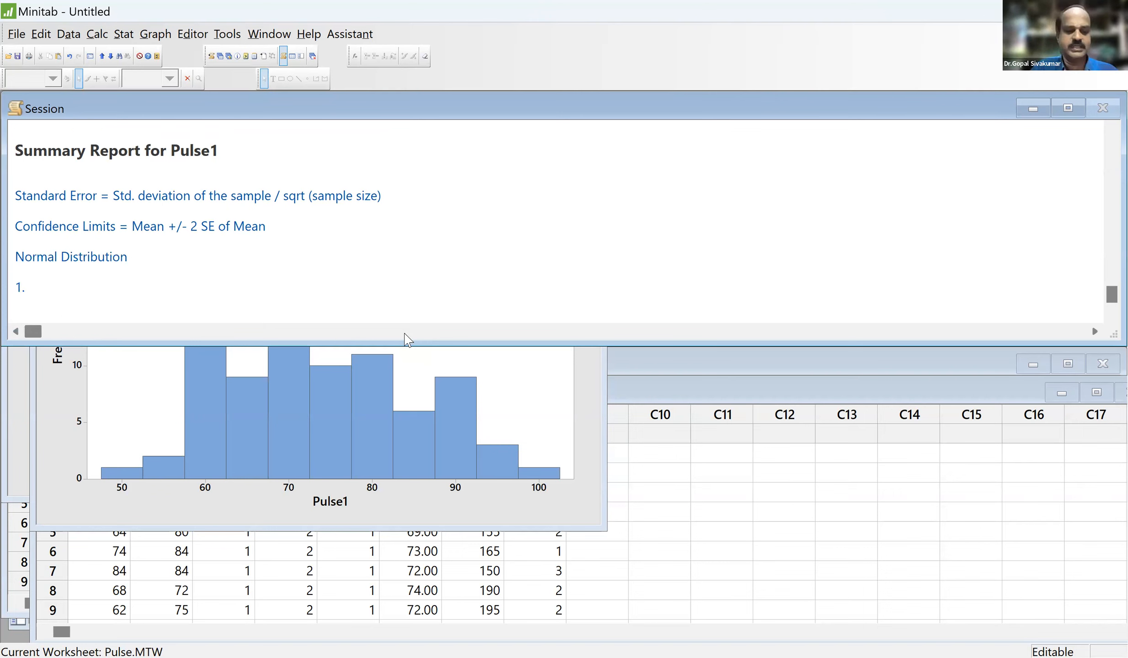
pyautogui.write('Sy')
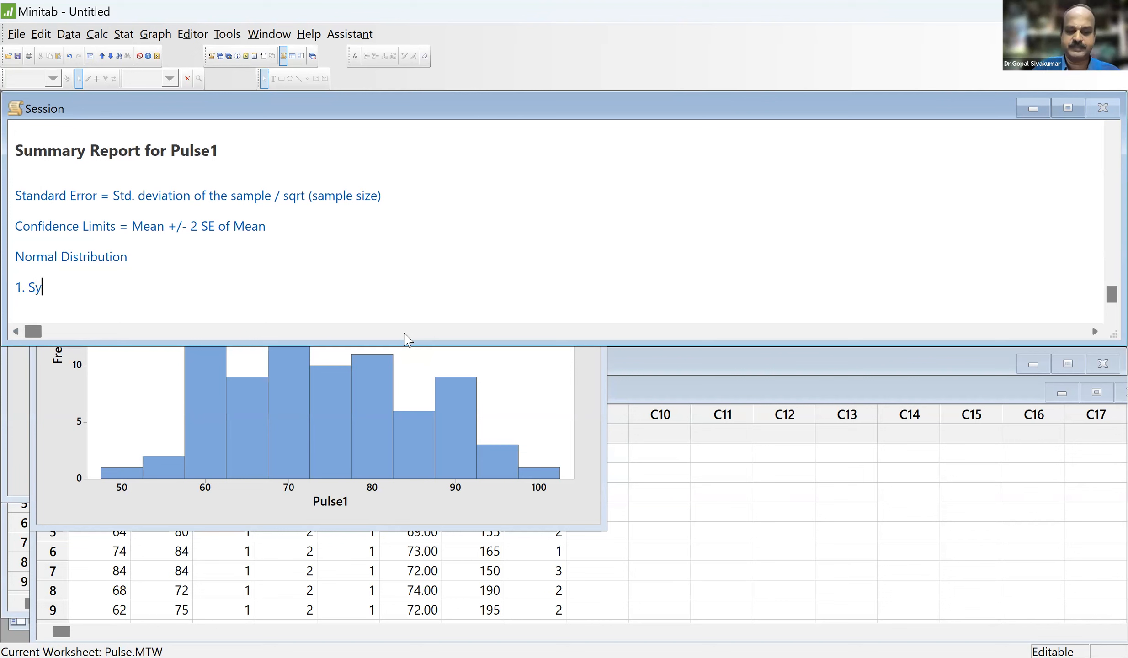
pyautogui.write('mmetr')
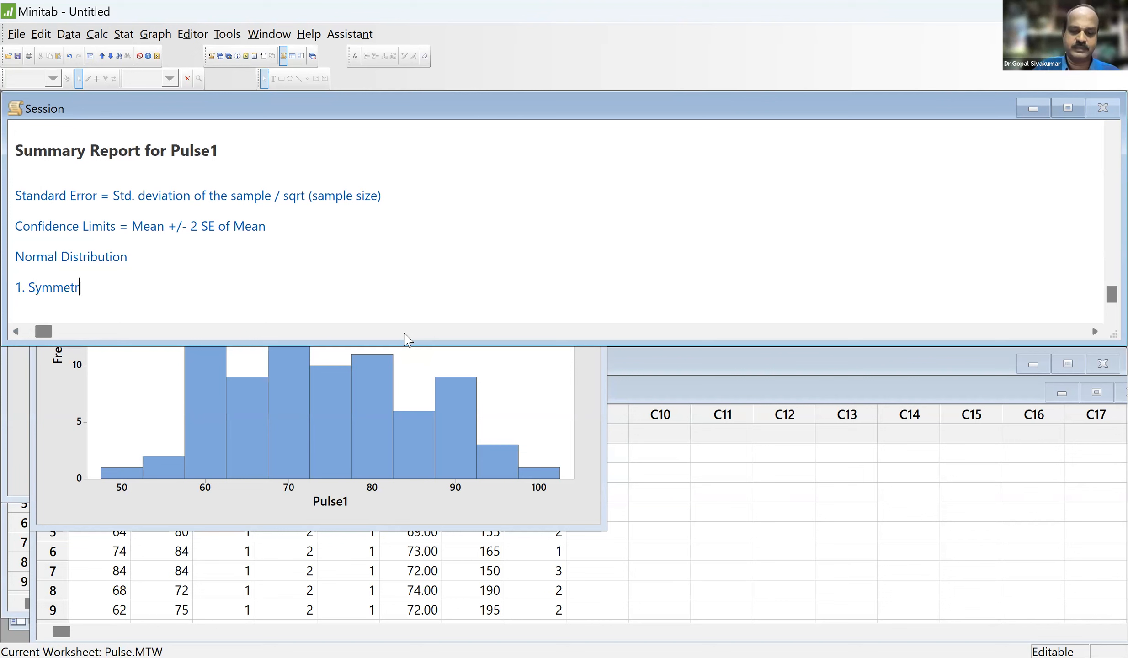
pyautogui.write('ical about the m')
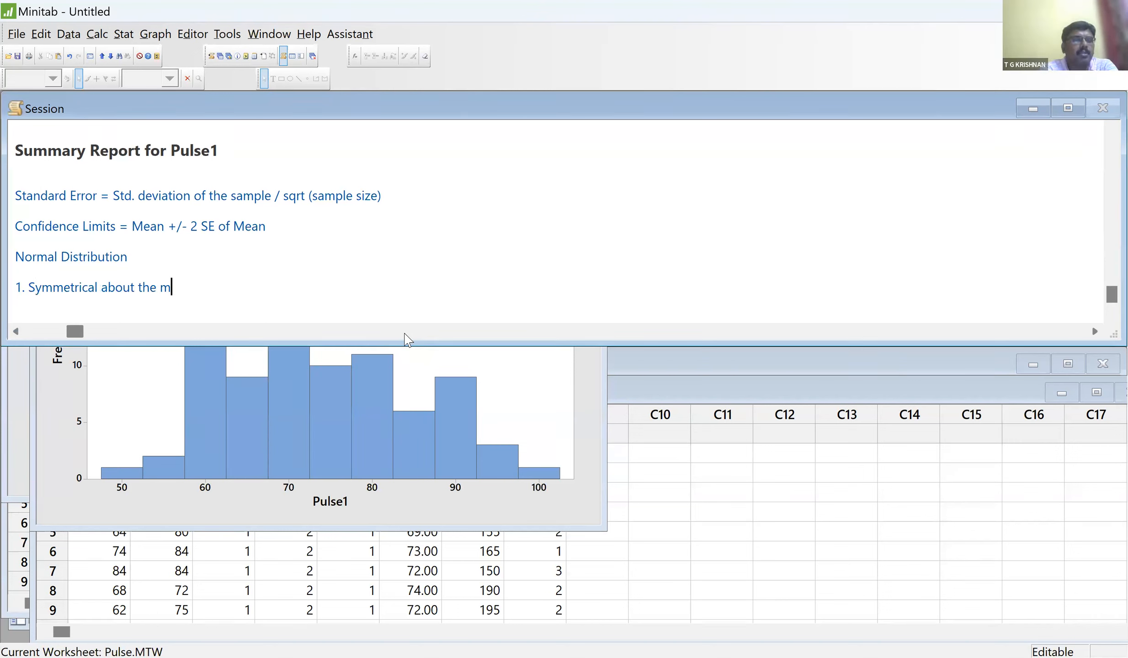
pyautogui.write('ean')
pyautogui.press('Return')
pyautogui.write('2')
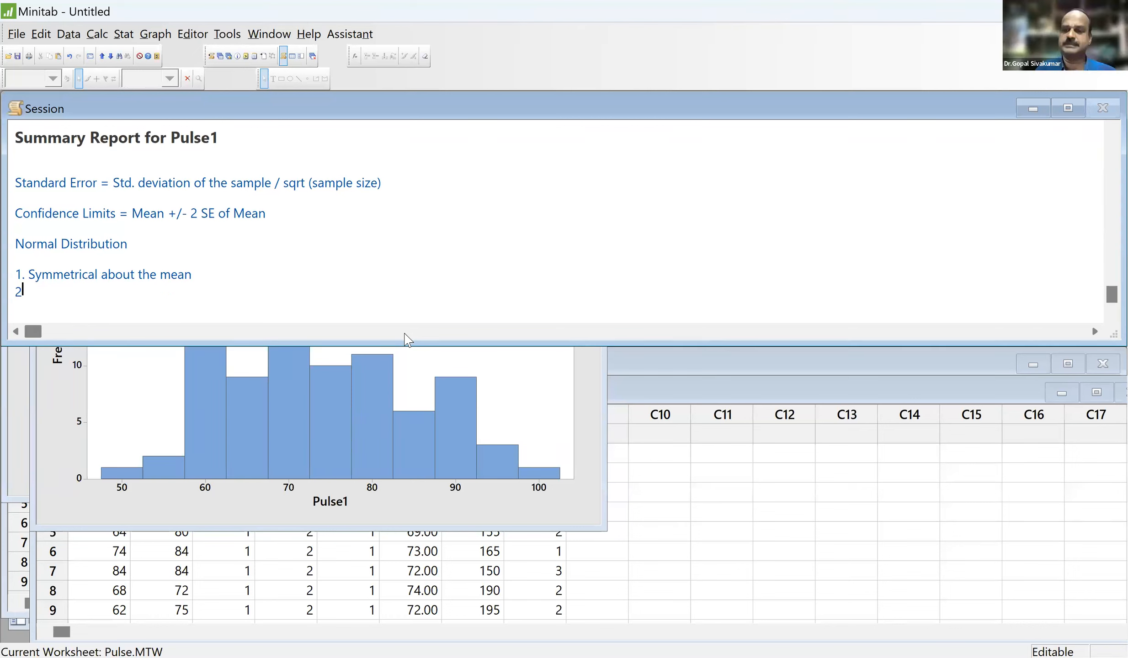
pyautogui.write('. Mean = Median = Mode')
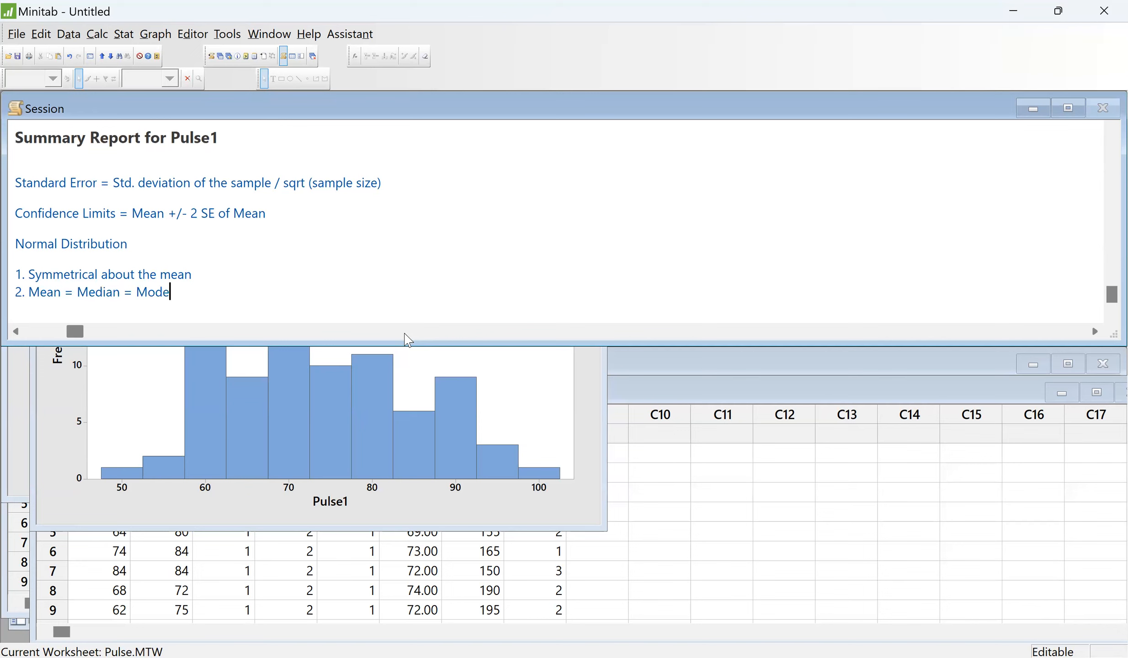
# - Add the line "3. 68.27% of the data points are expected to lie between mean +/- 1 sigma" to the Normal Distribution notes
pyautogui.press('Return')
pyautogui.write('3.')
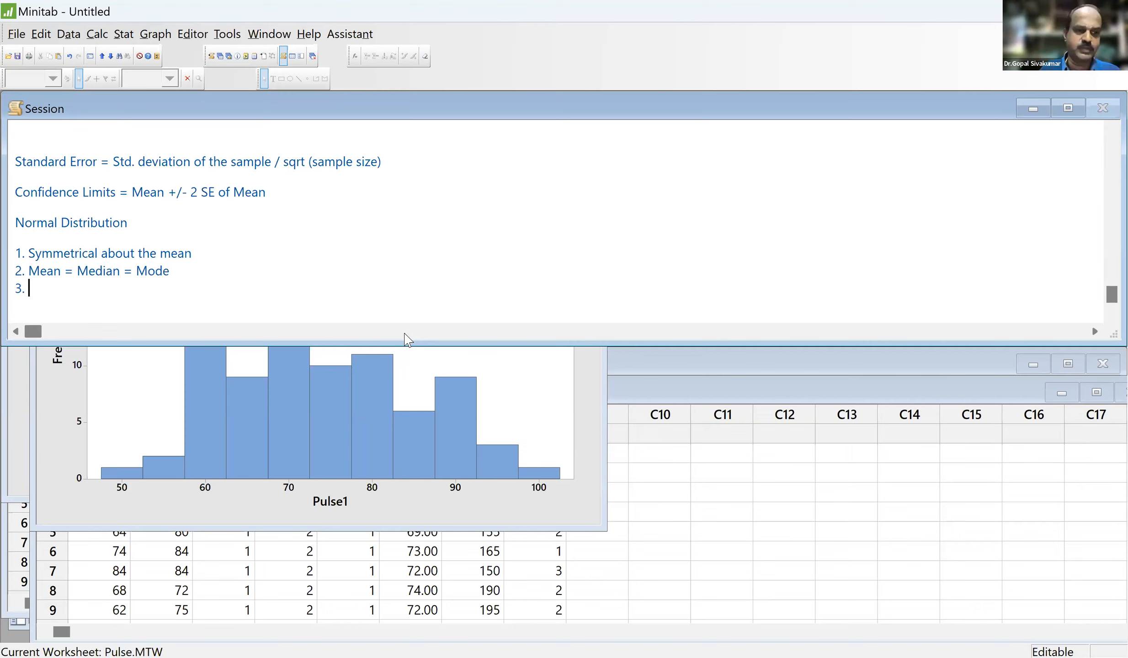
pyautogui.write('68')
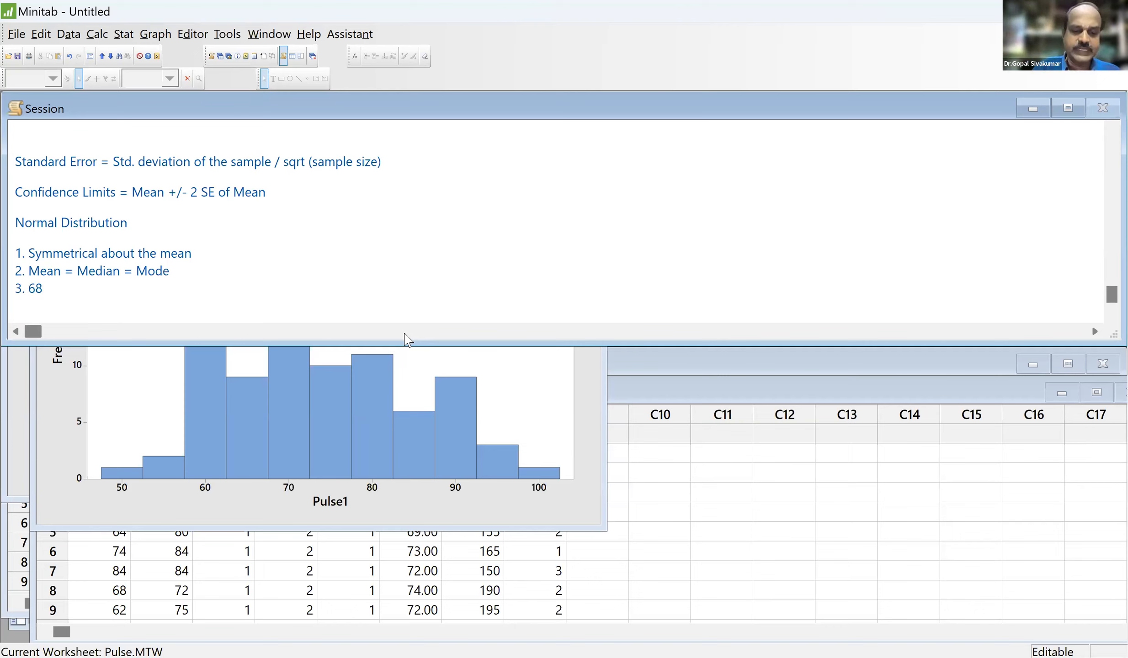
pyautogui.write('.27')
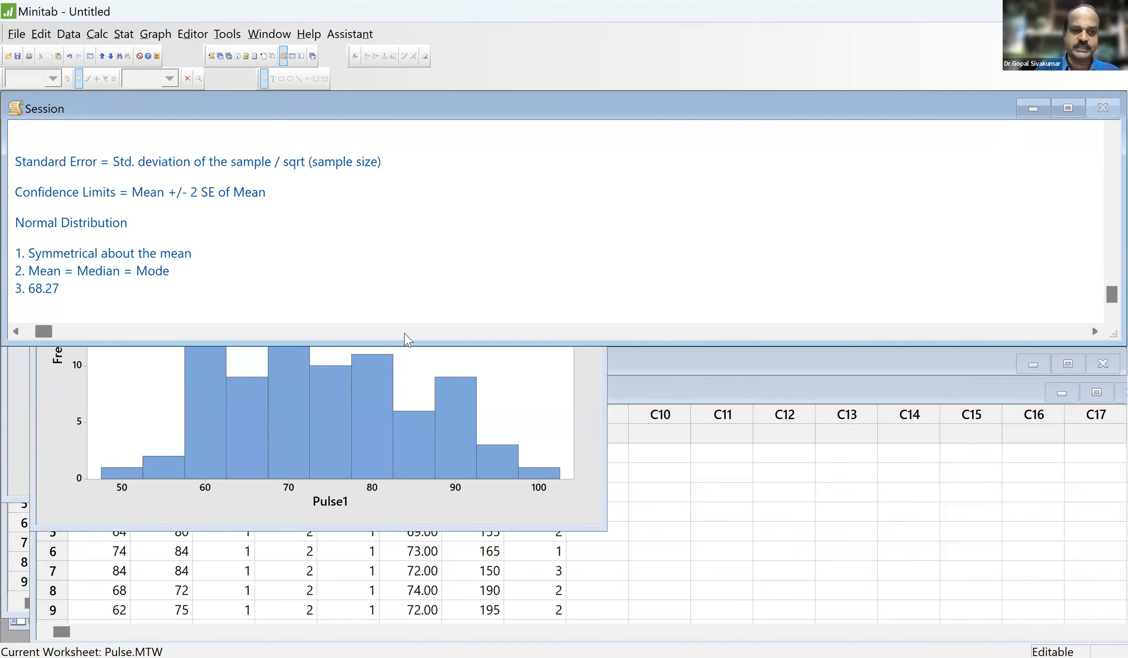
pyautogui.write('% of the data poi')
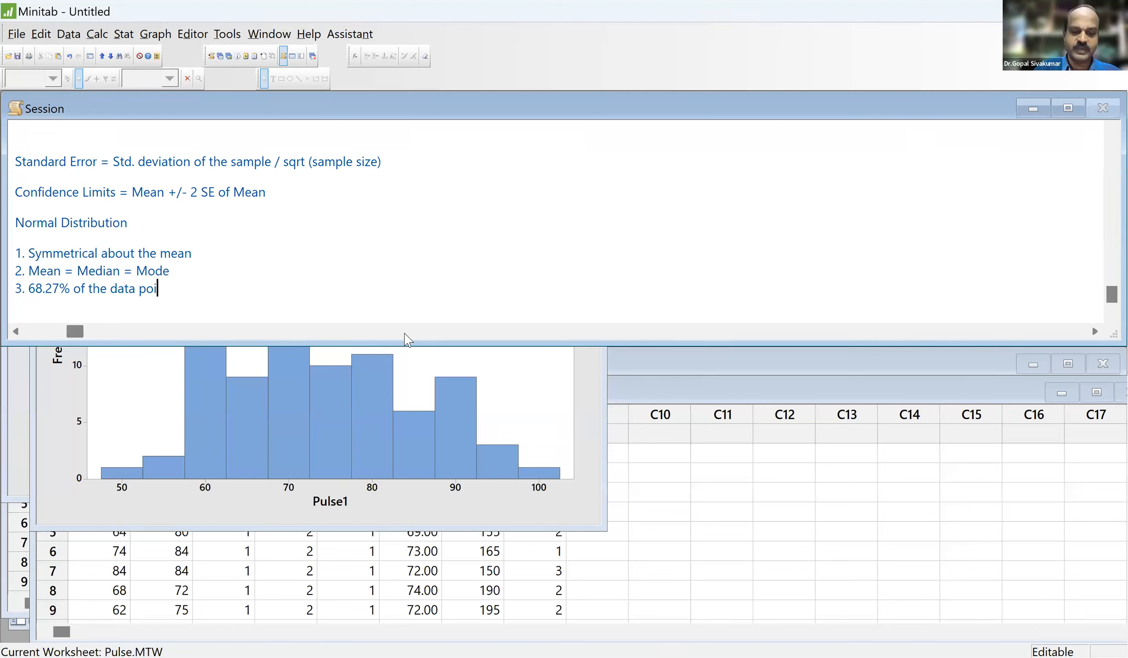
pyautogui.write('nts are ex')
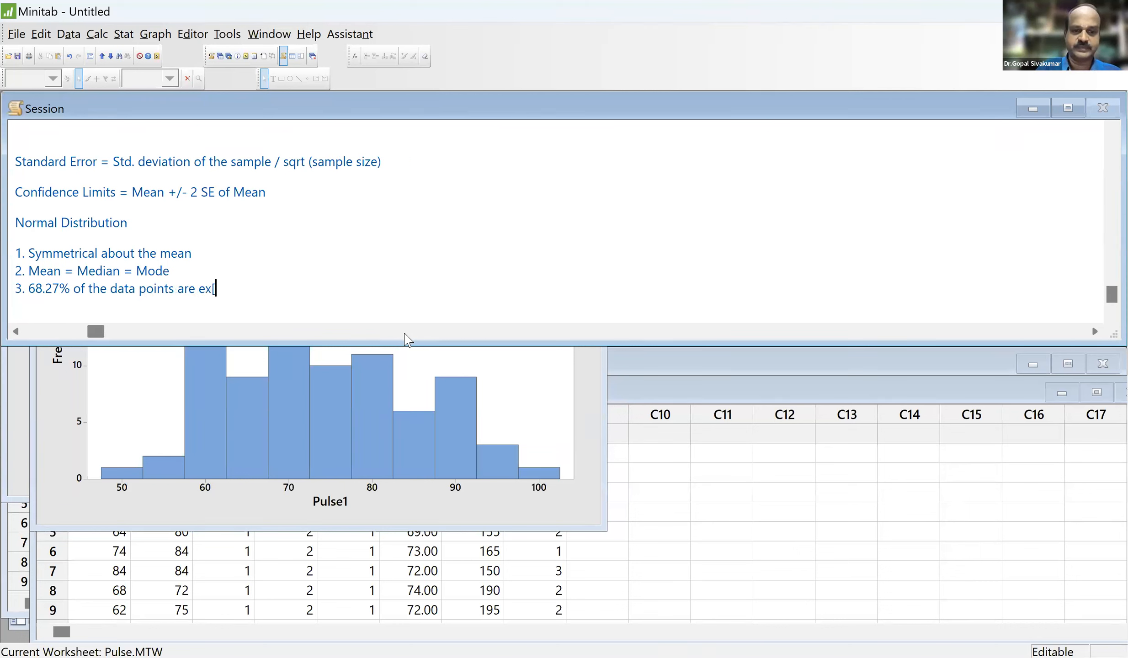
pyautogui.write('pected to lie ')
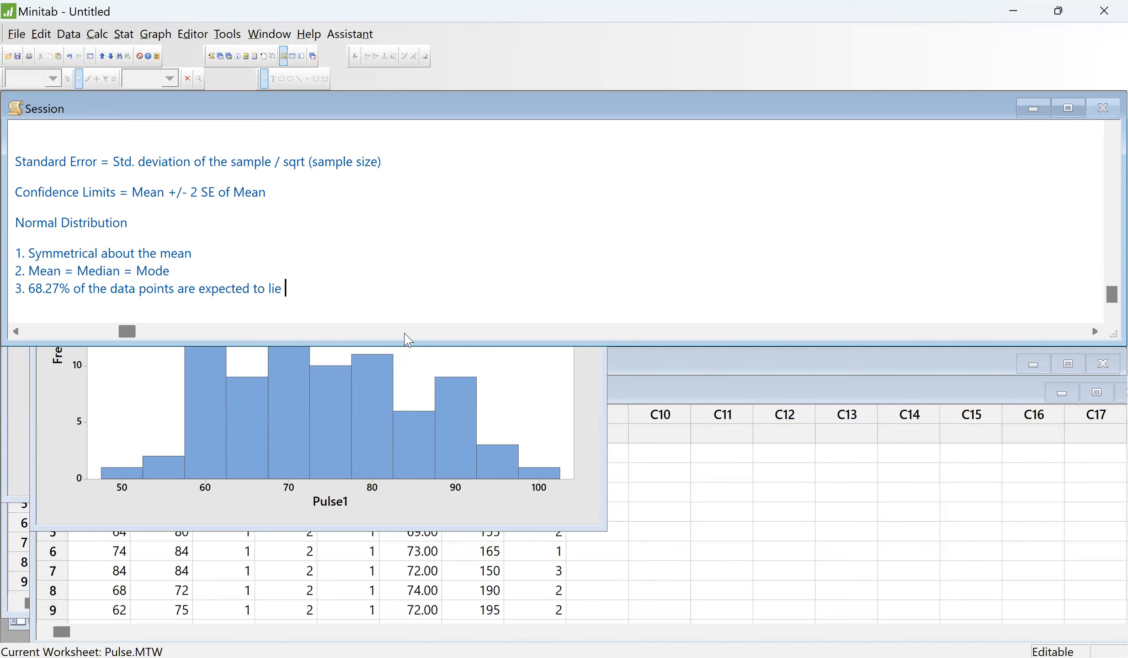
pyautogui.write('betwee')
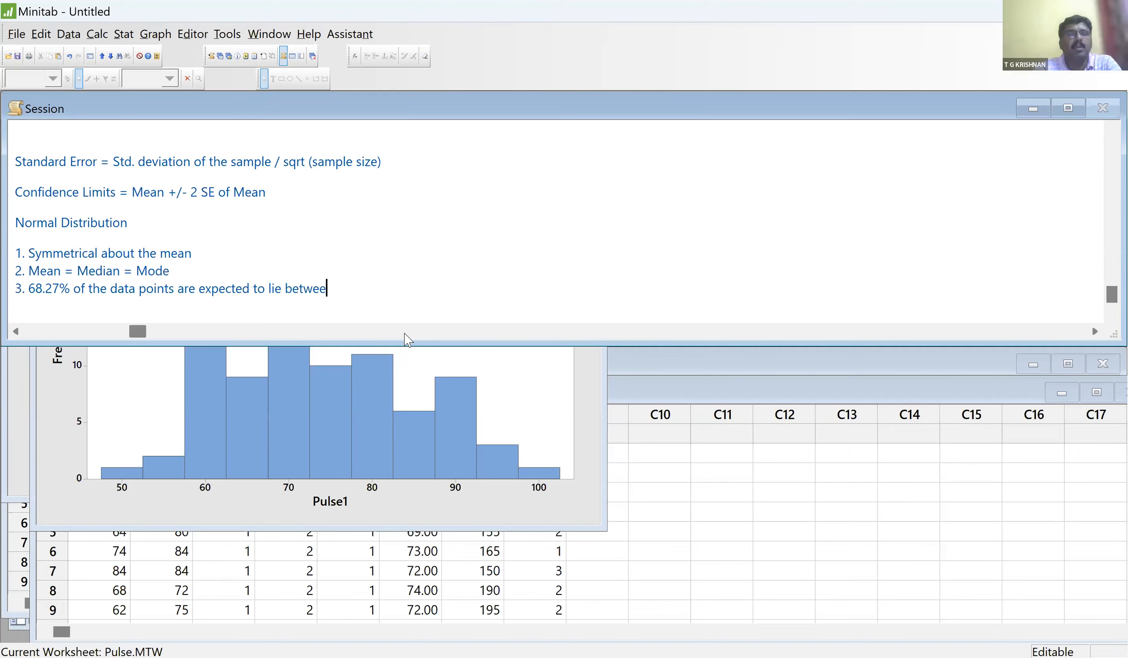
pyautogui.write('n mean ')
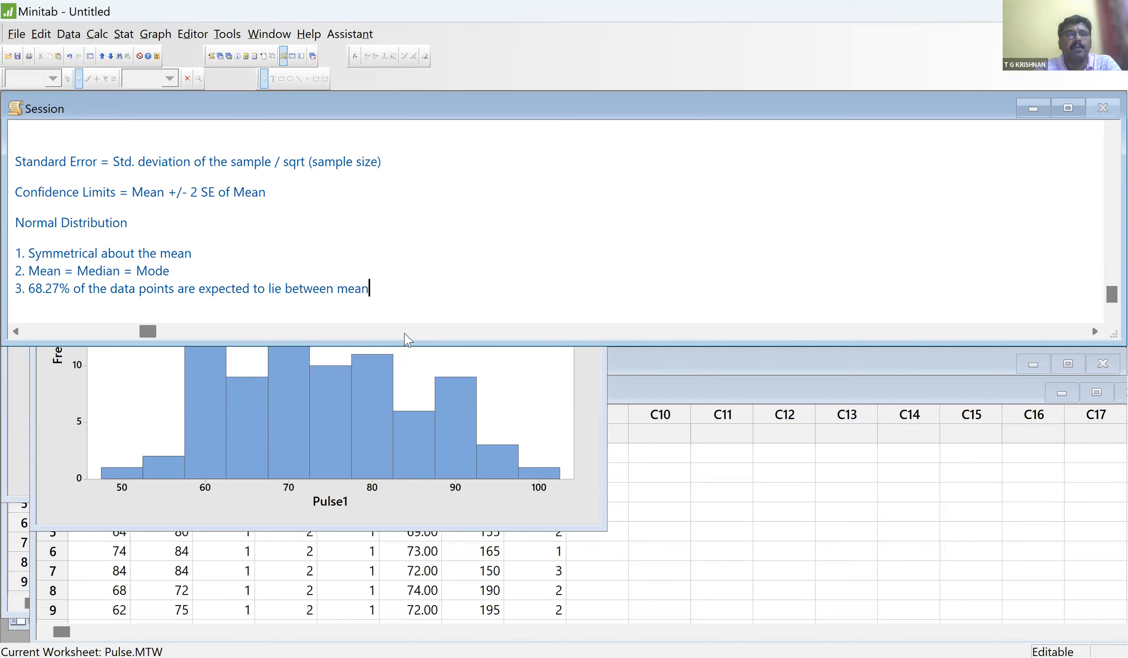
pyautogui.write('+/')
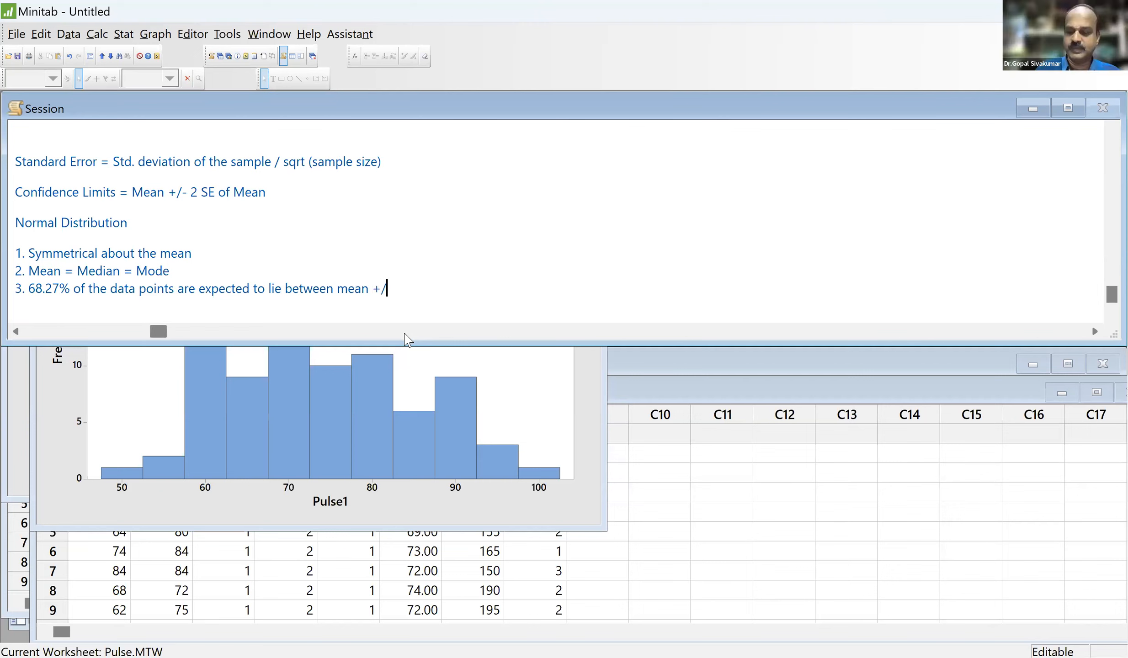
pyautogui.write('- 1 sigma')
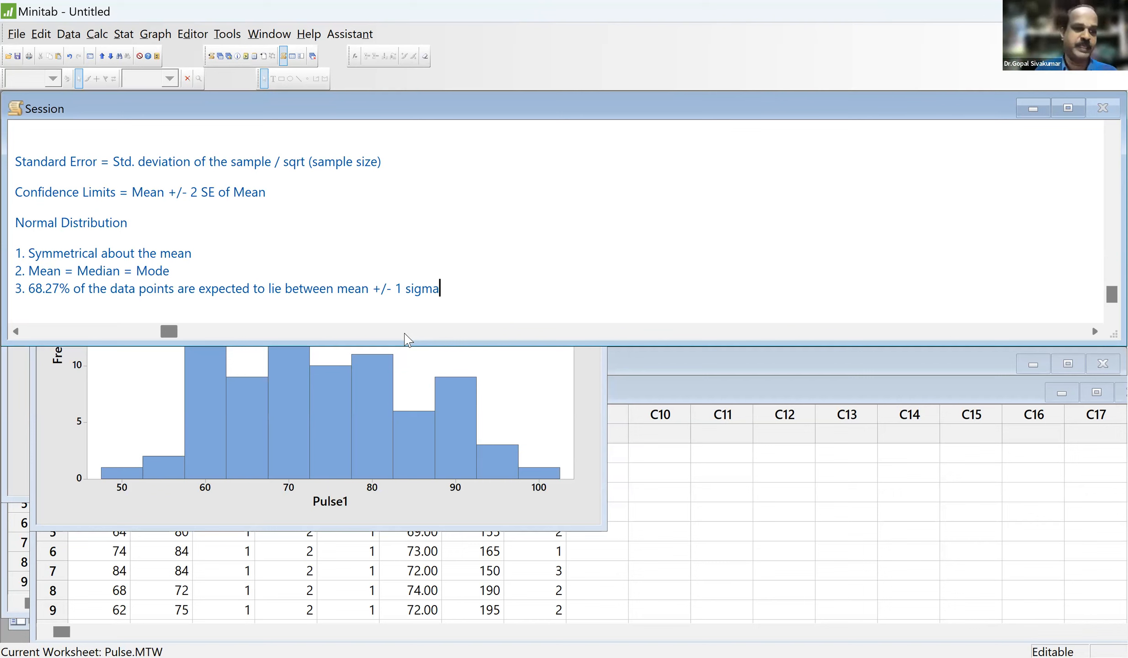
# - Add the next line "4. 95,45% of the data points are expected to lie between mean +/- 2 sigma" to the notes
pyautogui.press('Return')
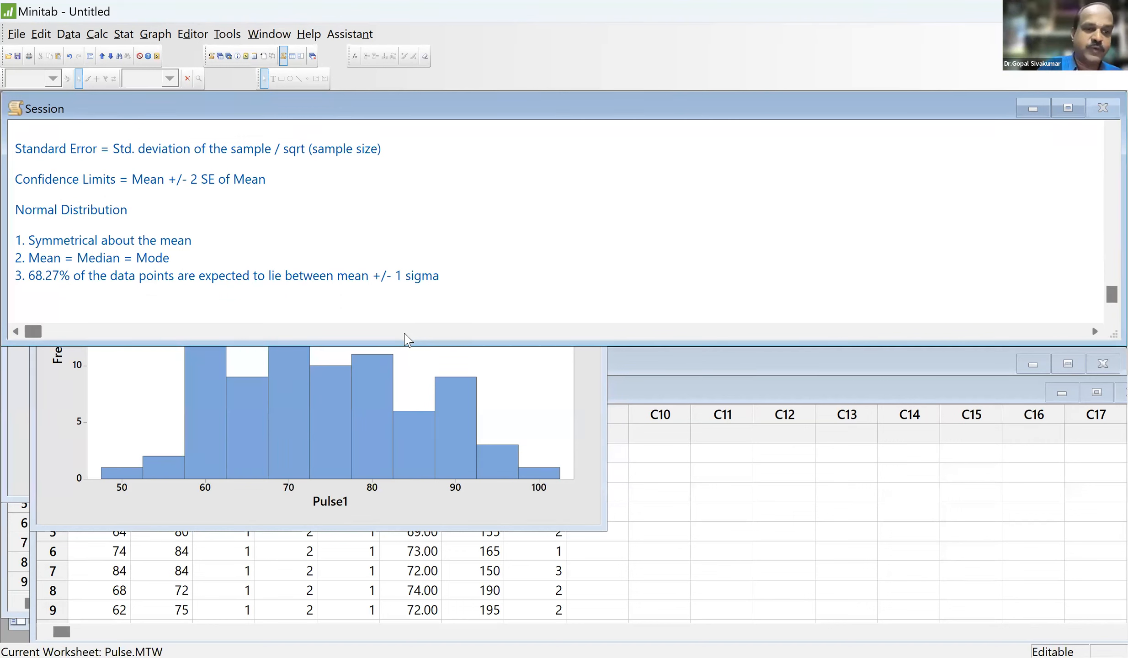
pyautogui.write('4. 95,45%')
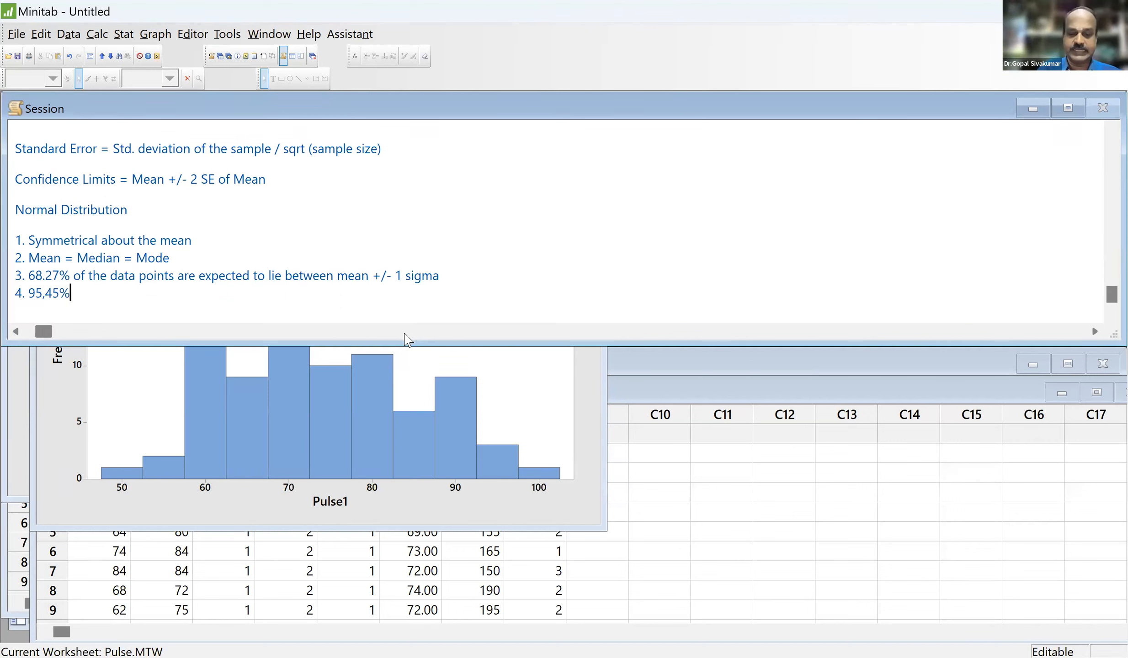
pyautogui.write(' of th')
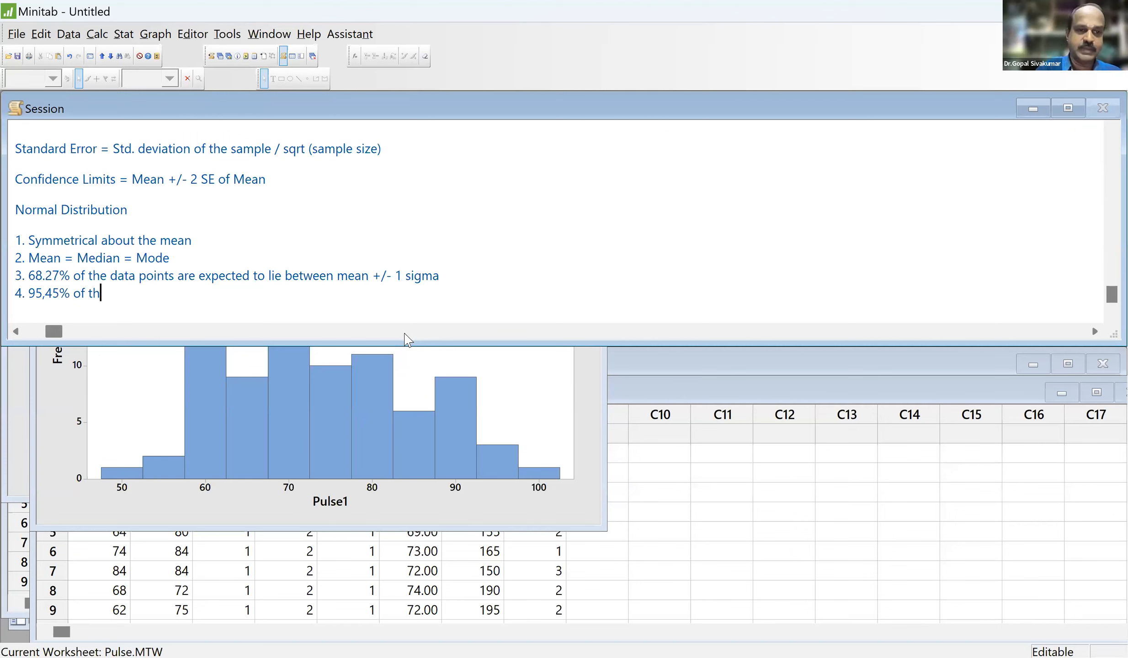
pyautogui.write('e data ')
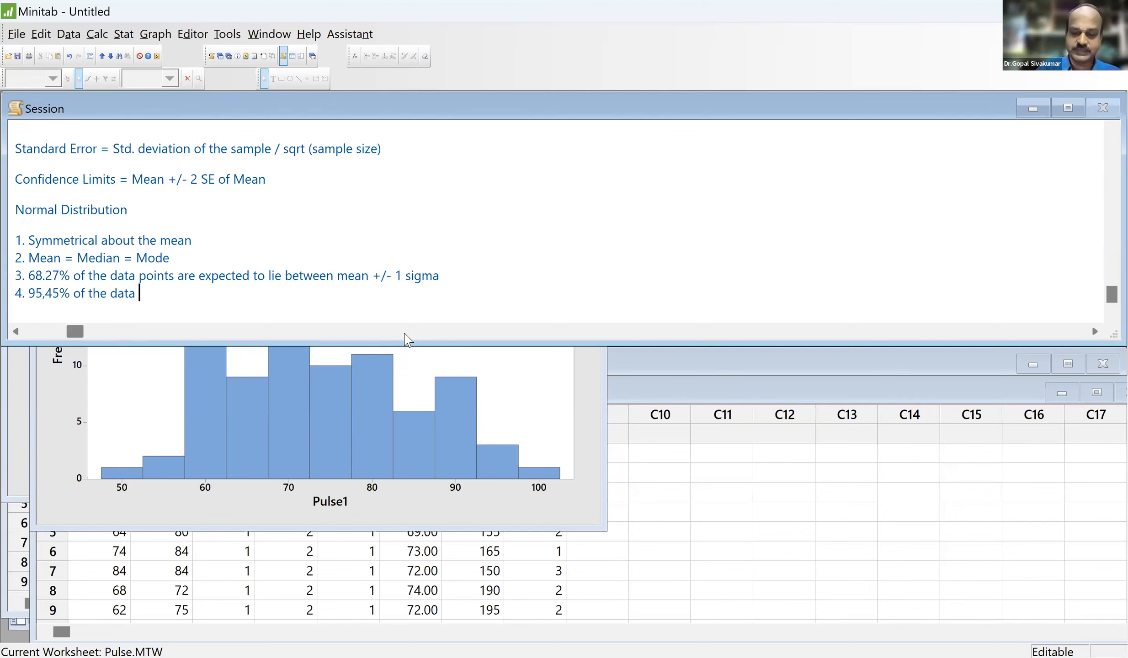
pyautogui.write('points are ')
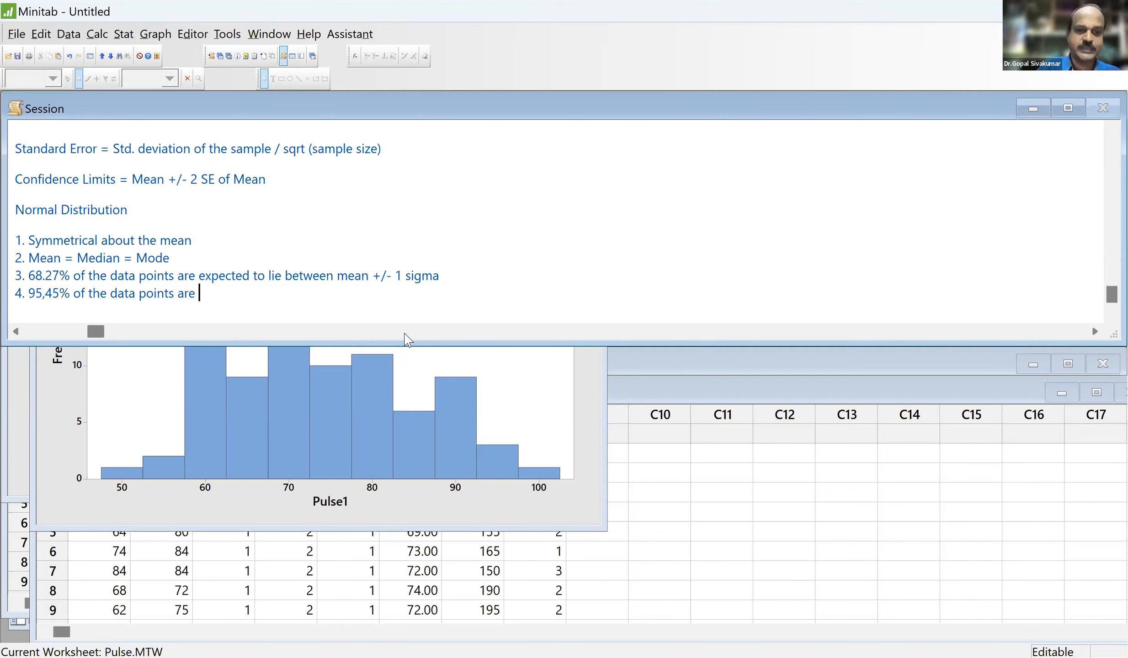
pyautogui.write('expected to lie beytt')
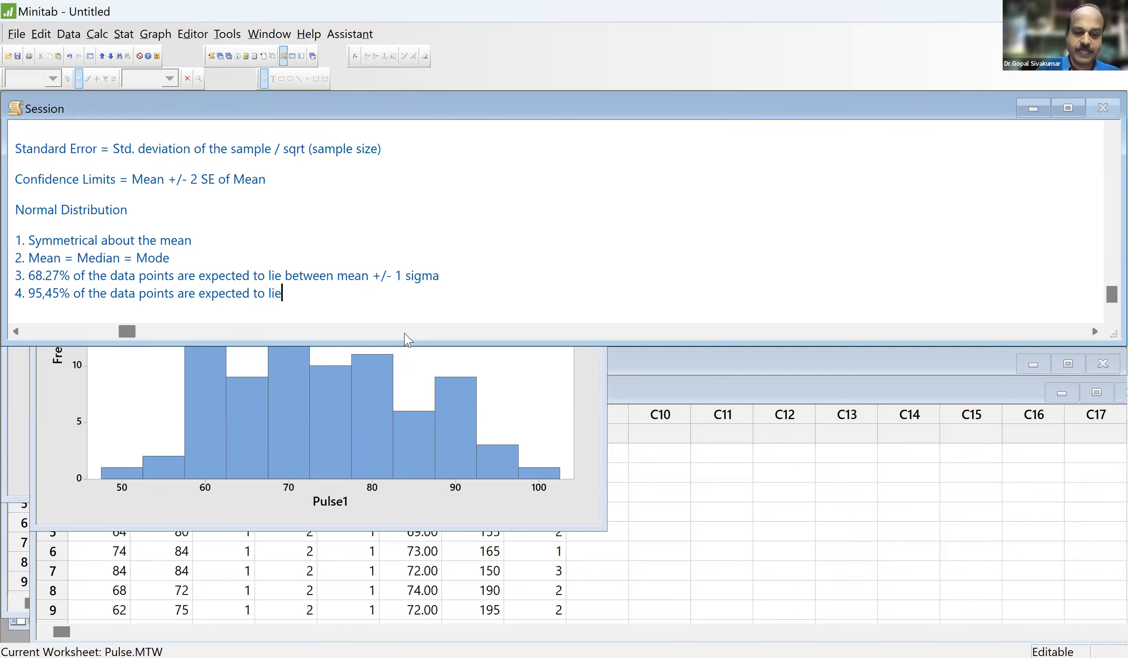
pyautogui.press('BackSpace')
pyautogui.press('BackSpace')
pyautogui.press('BackSpace')
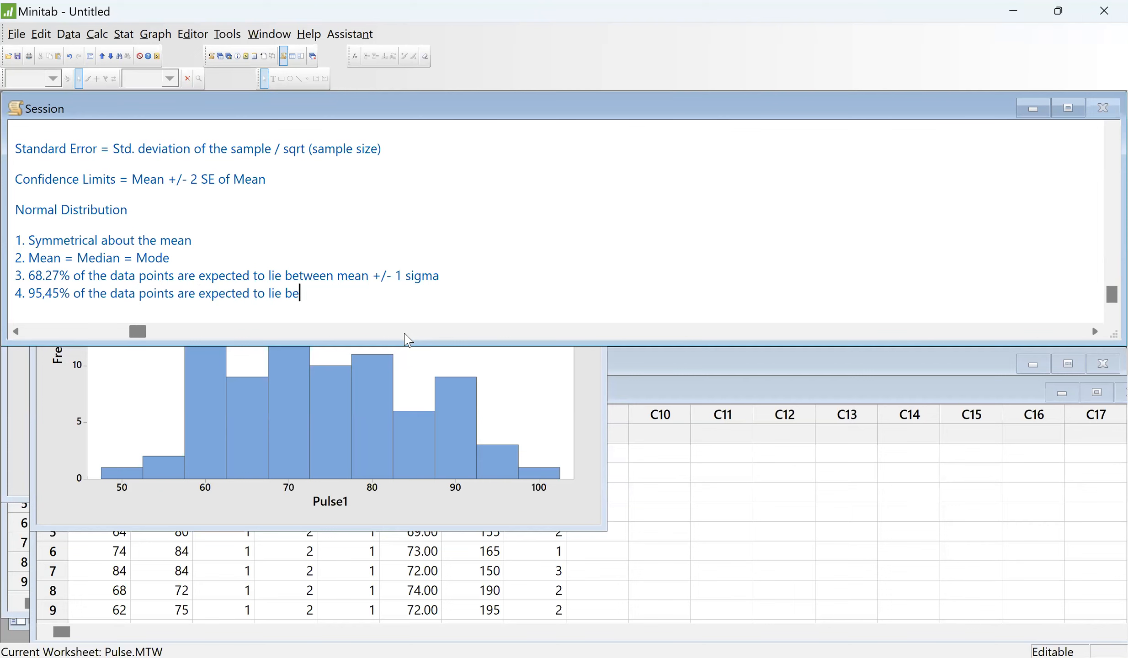
pyautogui.write('tween')
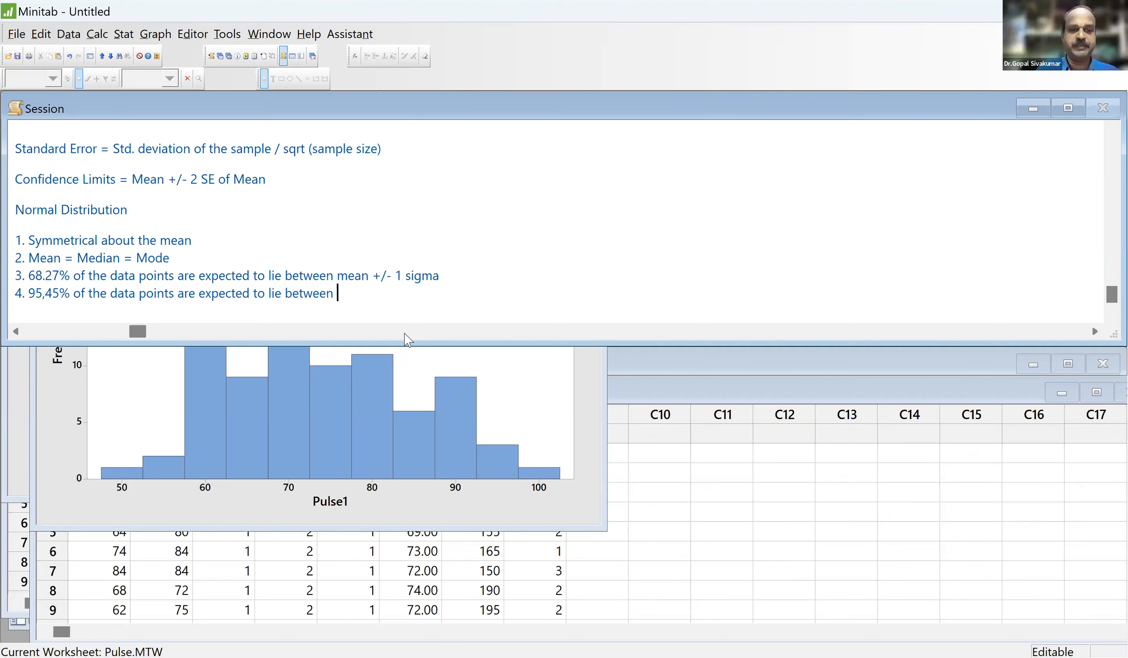
pyautogui.write(' mean +')
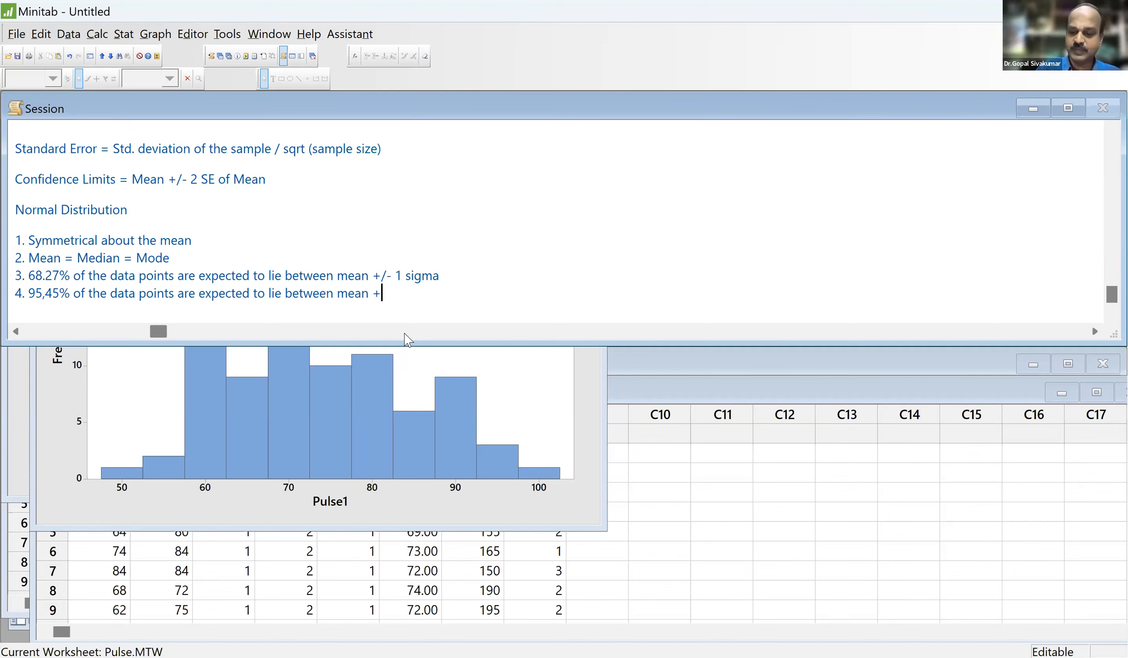
pyautogui.write('/- 2')
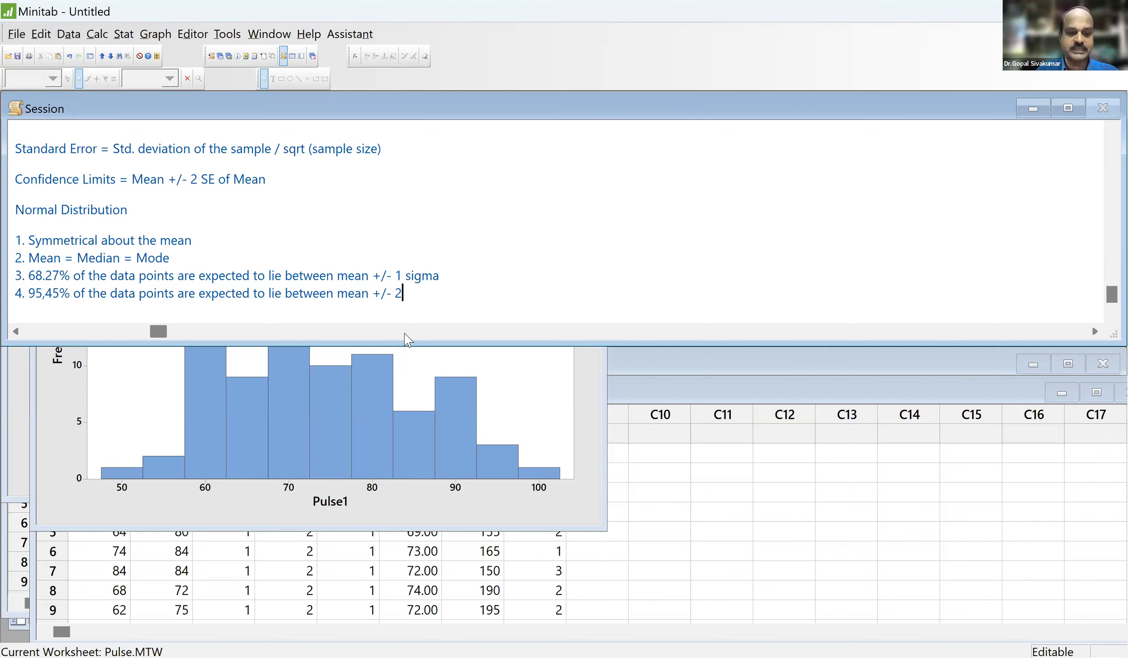
pyautogui.write(' sigma')
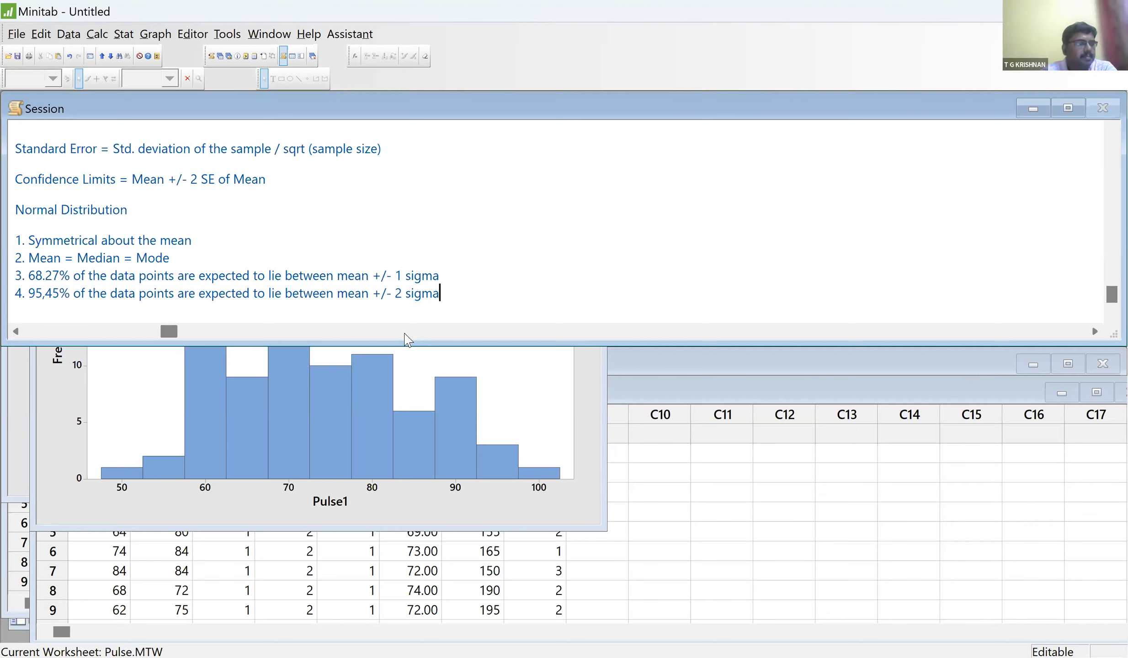
# - Duplicate the whole fourth line of the Normal Distribution notes directly below it and renumber the copy as 5
pyautogui.hotkey('shift', 'Left')
pyautogui.hotkey('shift', 'Left')
pyautogui.hotkey('shift', 'Left')
pyautogui.hotkey('shift', 'Left')
pyautogui.hotkey('shift', 'Left')
pyautogui.hotkey('shift', 'Left')
pyautogui.hotkey('shift', 'Left')
pyautogui.hotkey('shift', 'Left')
pyautogui.hotkey('shift', 'Left')
pyautogui.hotkey('shift', 'Left')
pyautogui.hotkey('shift', 'Left')
pyautogui.hotkey('shift', 'Left')
pyautogui.hotkey('shift', 'Left')
pyautogui.hotkey('shift', 'Left')
pyautogui.hotkey('shift', 'Left')
pyautogui.hotkey('shift', 'Left')
pyautogui.hotkey('shift', 'Left')
pyautogui.hotkey('shift', 'Left')
pyautogui.hotkey('shift', 'Left')
pyautogui.hotkey('shift', 'Left')
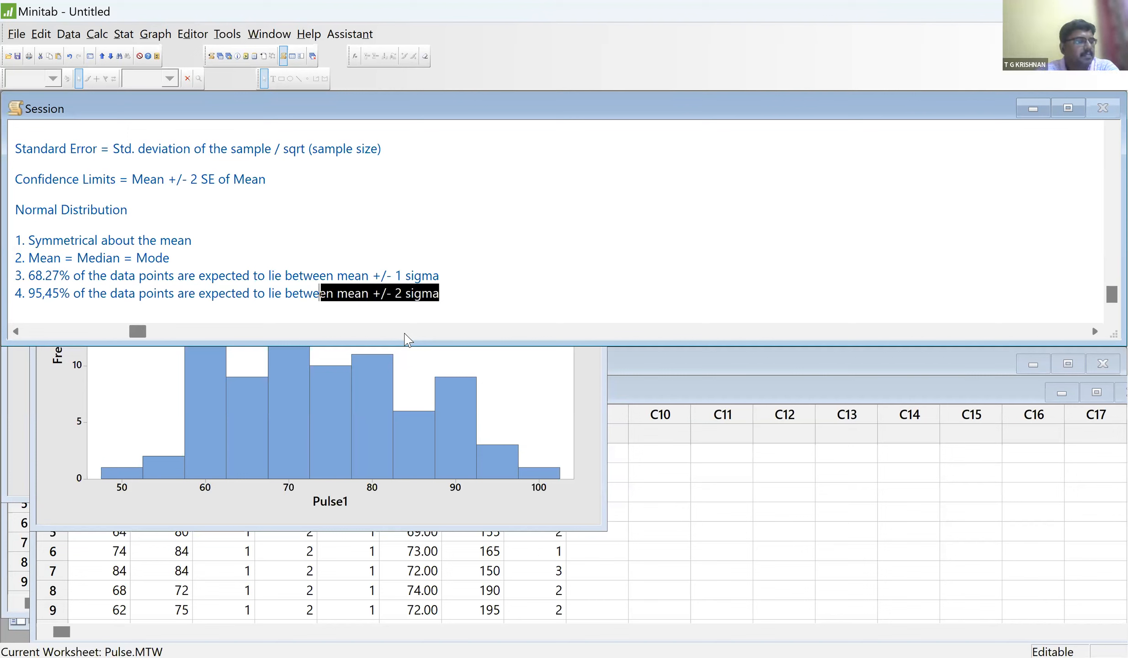
pyautogui.hotkey('shift', 'Left')
pyautogui.hotkey('shift', 'Left')
pyautogui.hotkey('shift', 'Left')
pyautogui.hotkey('shift', 'Left')
pyautogui.hotkey('shift', 'Left')
pyautogui.hotkey('shift', 'Left')
pyautogui.hotkey('shift', 'Left')
pyautogui.hotkey('shift', 'Left')
pyautogui.hotkey('shift', 'Left')
pyautogui.hotkey('shift', 'Left')
pyautogui.hotkey('shift', 'Left')
pyautogui.hotkey('shift', 'Left')
pyautogui.hotkey('shift', 'Left')
pyautogui.hotkey('shift', 'Left')
pyautogui.hotkey('shift', 'Left')
pyautogui.hotkey('shift', 'Left')
pyautogui.hotkey('shift', 'Left')
pyautogui.hotkey('shift', 'Left')
pyautogui.hotkey('shift', 'Left')
pyautogui.hotkey('shift', 'Left')
pyautogui.hotkey('ctrl', 'c')
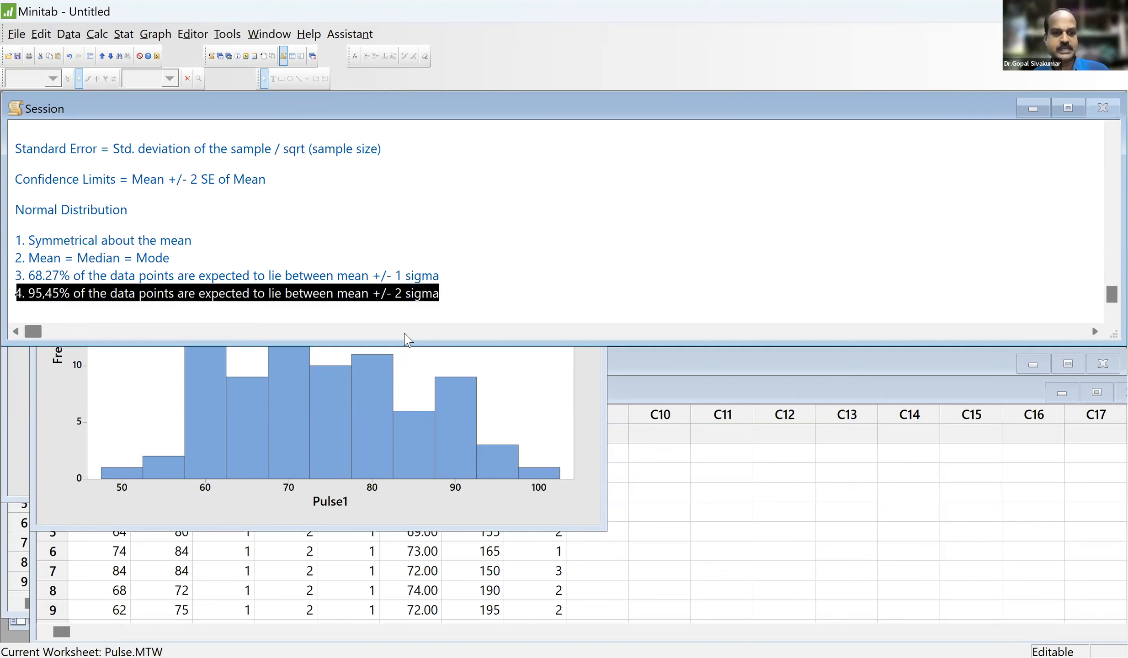
pyautogui.press('Left')
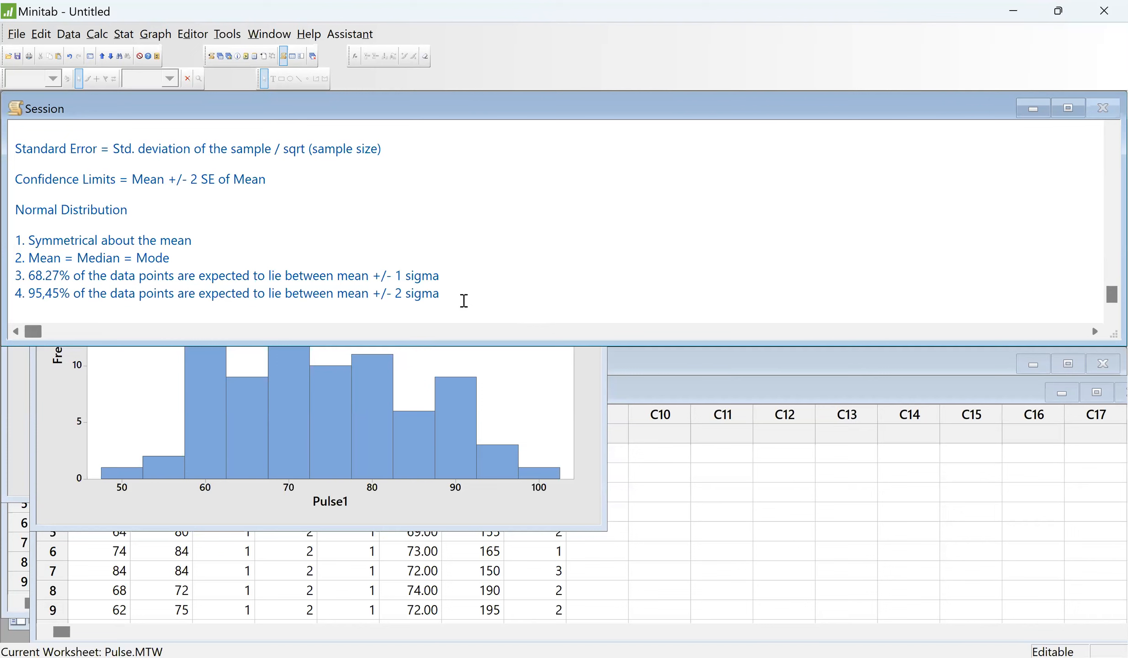
pyautogui.press('Right')
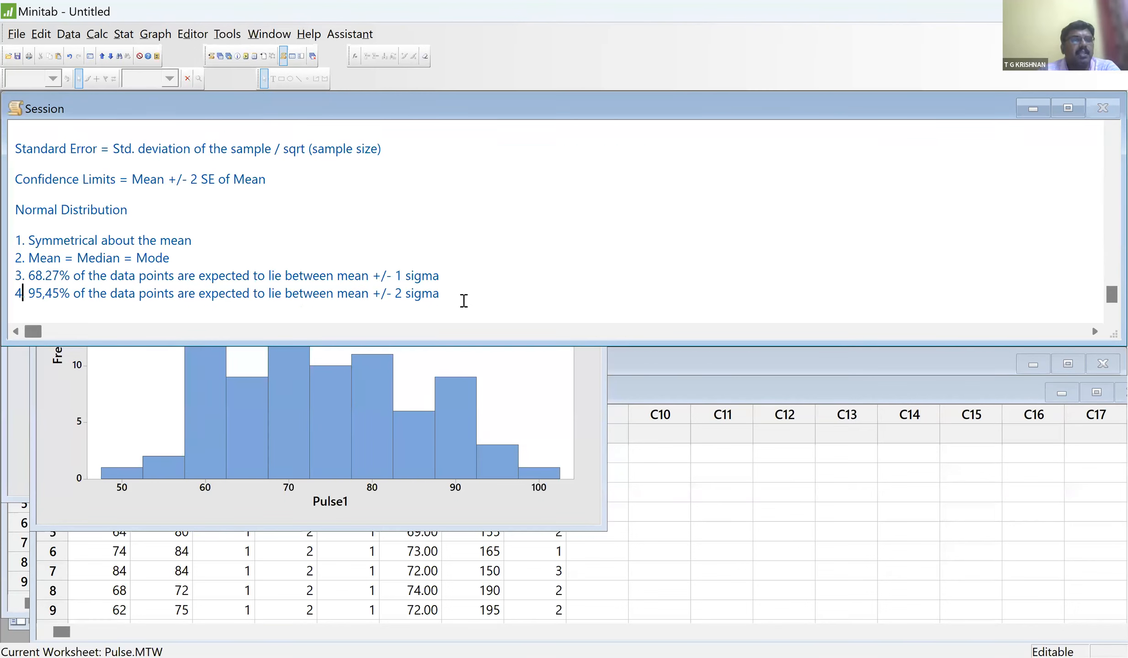
pyautogui.press('Home')
pyautogui.hotkey('ctrl', 'v')
pyautogui.press('Delete')
pyautogui.write('5')
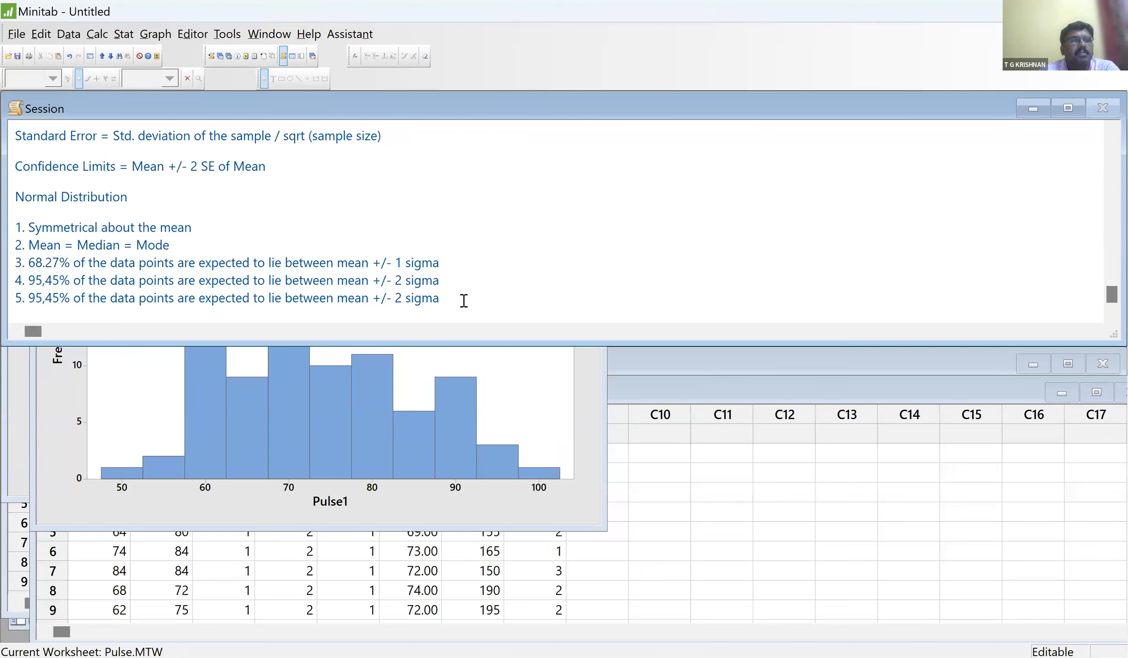
# - Change the percentage in the fifth line of the notes to 99.73%
pyautogui.press('Right')
pyautogui.press('Right')
pyautogui.press('Right')
pyautogui.hotkey('shift', 'Right')
pyautogui.hotkey('shift', 'Right')
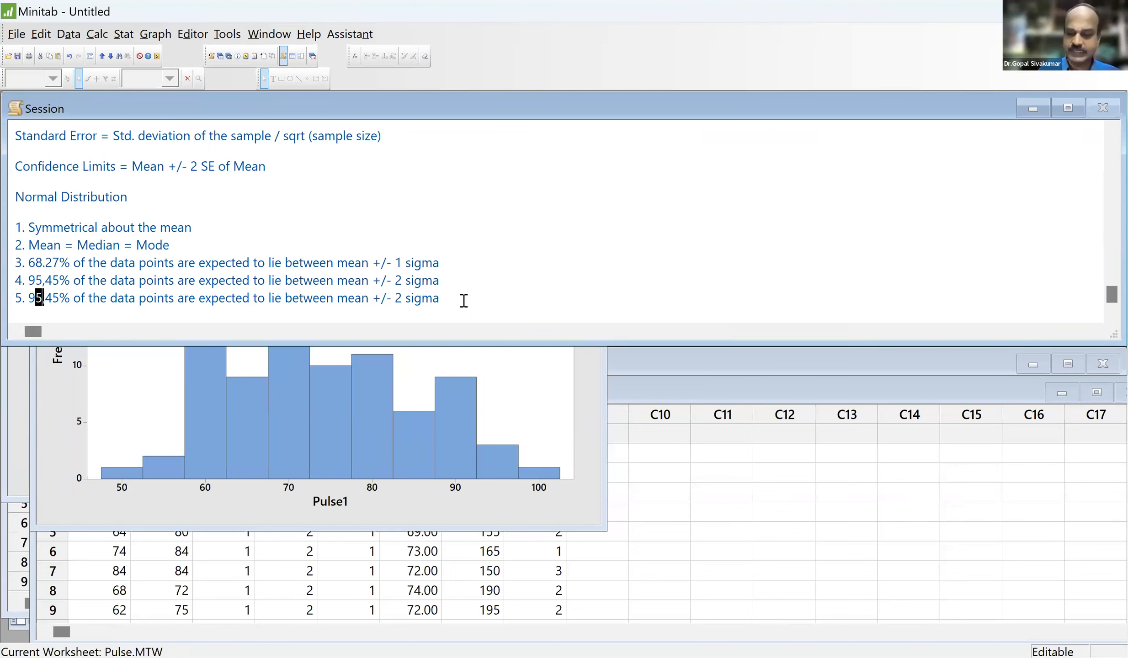
pyautogui.write('9')
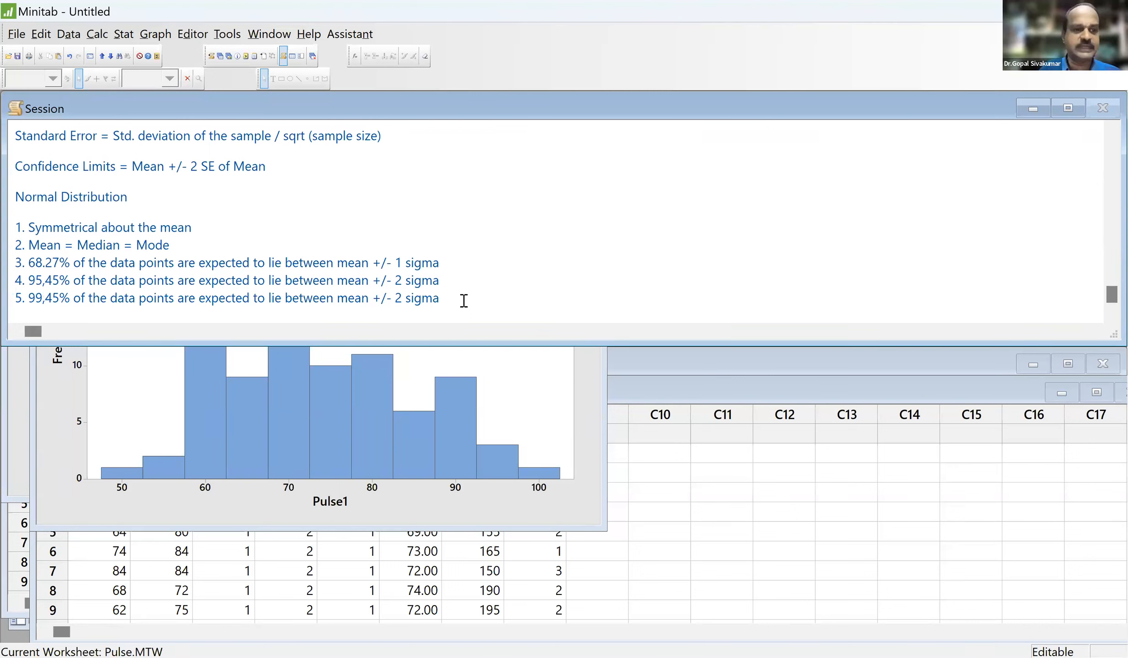
pyautogui.press('Delete')
pyautogui.write('.')
pyautogui.hotkey('shift', 'Right')
pyautogui.write('7')
pyautogui.press('Delete')
pyautogui.write('3')
# - Change the sigma multiple at the end of the fifth line to 3, so it reads "mean +/- 3 sigma"
pyautogui.press('Right')
pyautogui.press('Right')
pyautogui.press('Right')
pyautogui.press('Right')
pyautogui.press('Right')
pyautogui.press('Right')
pyautogui.press('Right')
pyautogui.press('Right')
pyautogui.press('Right')
pyautogui.press('Right')
pyautogui.press('Right')
pyautogui.press('Right')
pyautogui.press('Right')
pyautogui.press('Right')
pyautogui.press('Right')
pyautogui.press('Right')
pyautogui.press('Right')
pyautogui.press('Right')
pyautogui.press('Right')
pyautogui.press('Right')
pyautogui.press('Right')
pyautogui.press('Right')
pyautogui.press('Right')
pyautogui.press('Right')
pyautogui.press('Right')
pyautogui.press('Right')
pyautogui.press('Right')
pyautogui.press('Right')
pyautogui.press('Right')
pyautogui.press('Right')
pyautogui.press('Right')
pyautogui.press('Right')
pyautogui.press('Right')
pyautogui.press('Right')
pyautogui.press('Right')
pyautogui.press('Right')
pyautogui.press('Right')
pyautogui.press('Right')
pyautogui.press('Right')
pyautogui.press('Right')
pyautogui.hotkey('shift', 'Right')
pyautogui.write('3')
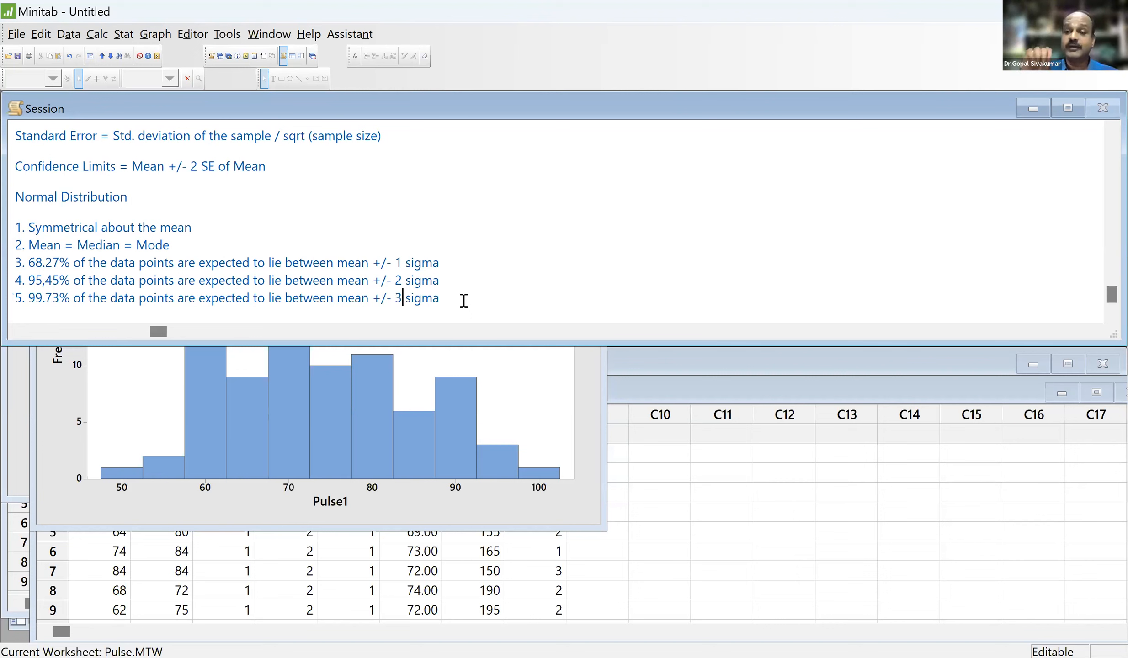
# - Copy lines 3 to 5 of the notes and paste them below the list, separated by a blank line
pyautogui.click(170, 298)
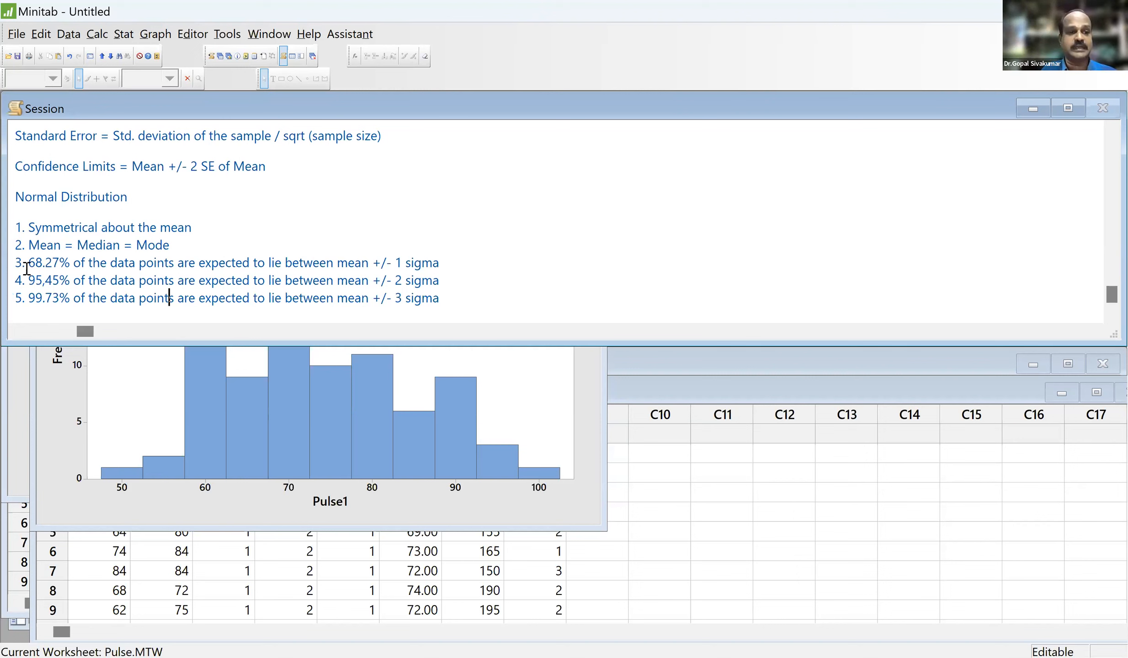
pyautogui.moveTo(442, 264); pyautogui.dragTo(464, 303)
pyautogui.hotkey('ctrl', 'c')
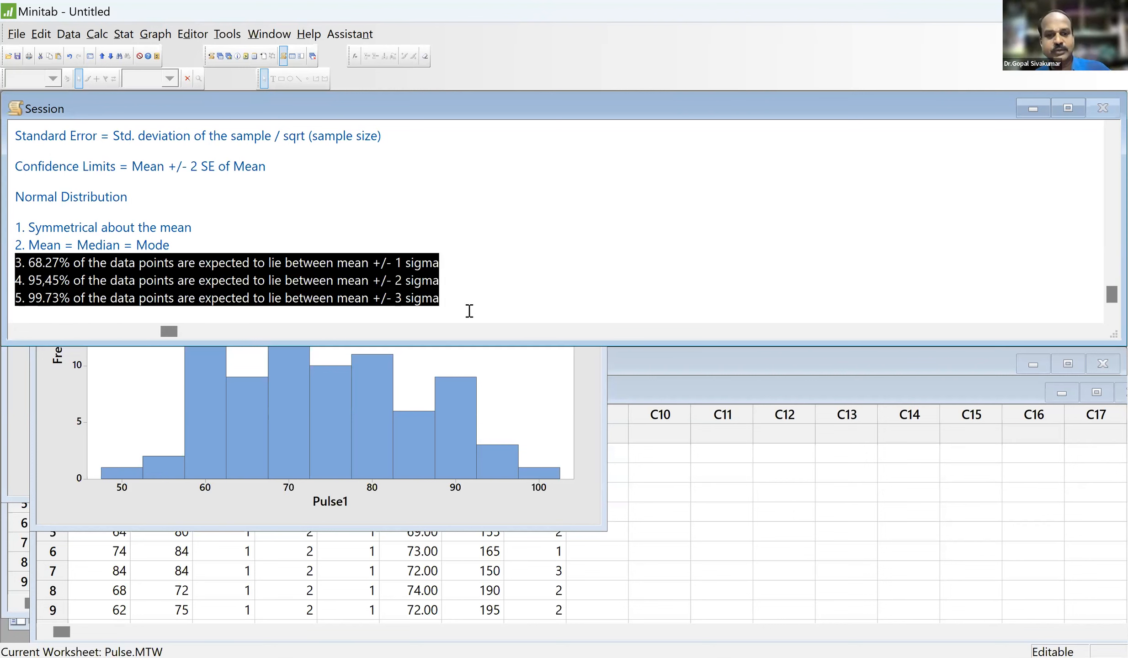
pyautogui.click(470, 311)
pyautogui.press('Return')
pyautogui.press('Return')
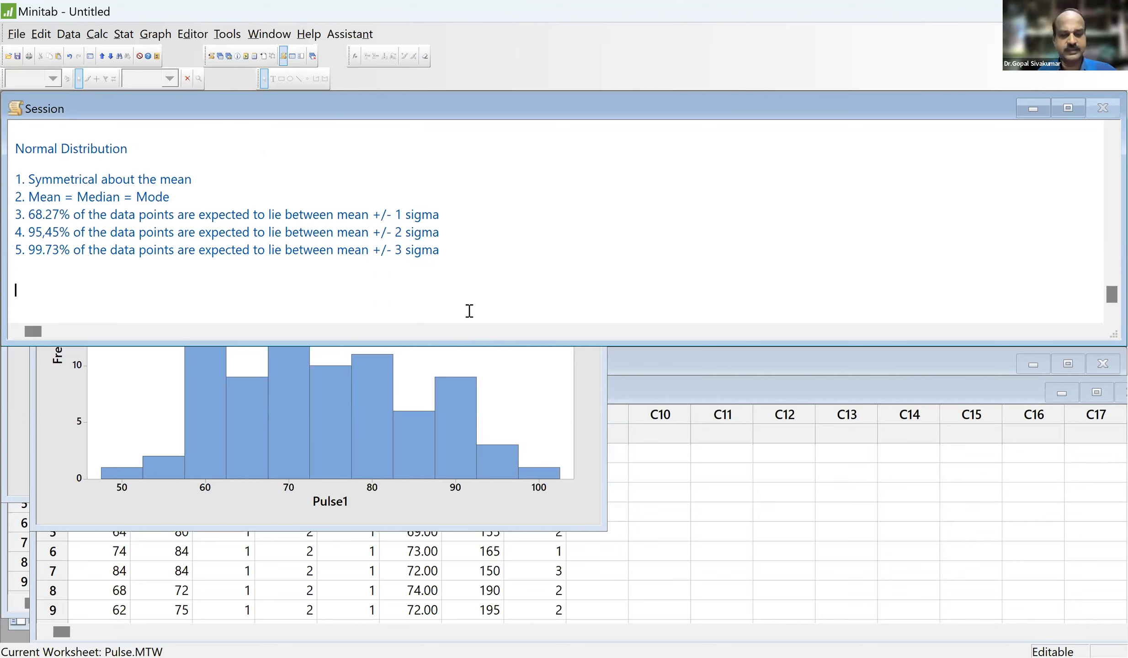
pyautogui.hotkey('ctrl', 'v')
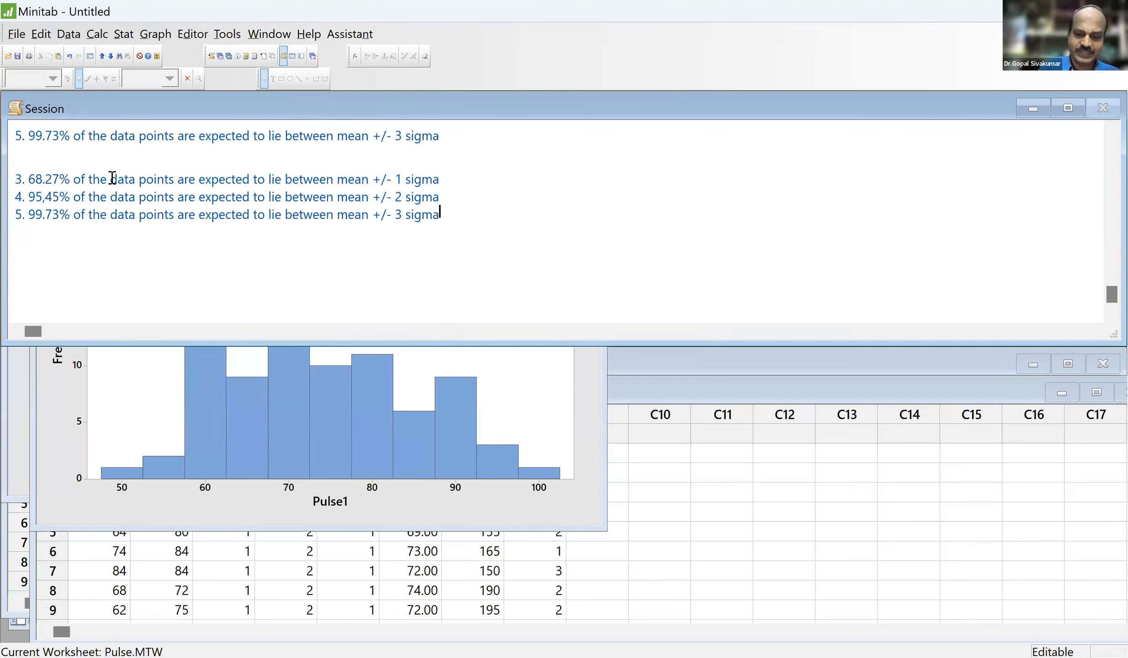
# - Reword the copied line 3 so "data points are" is replaced by "times your average is"
pyautogui.write('times ')
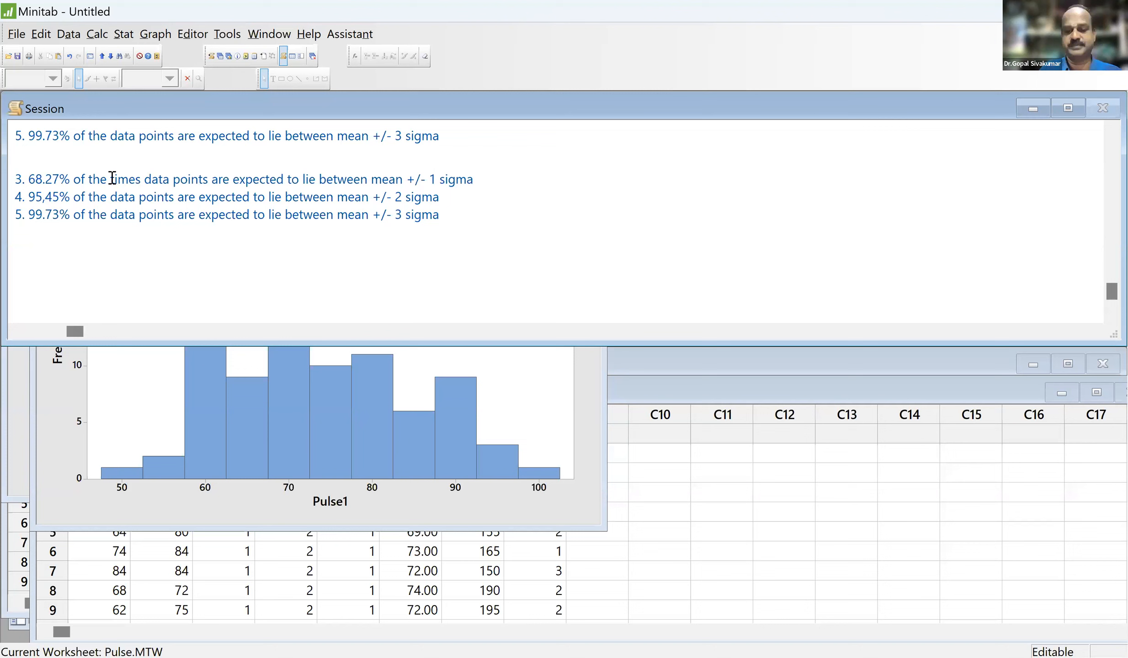
pyautogui.write('your av')
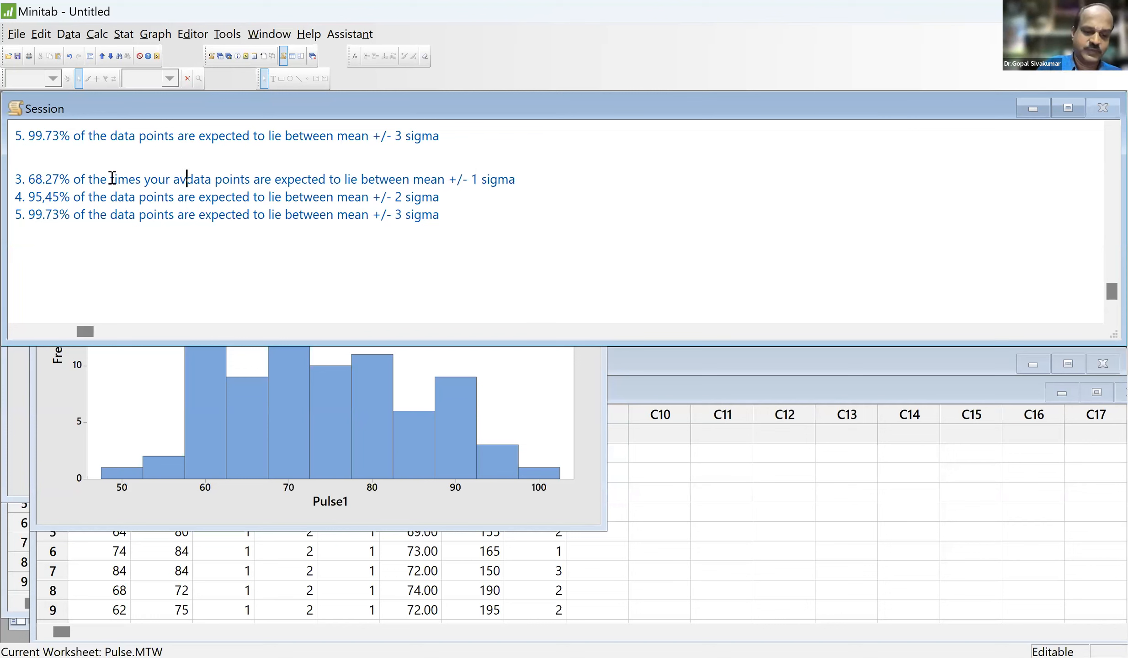
pyautogui.write('erage')
pyautogui.hotkey('shift', 'Right')
pyautogui.hotkey('shift', 'Right')
pyautogui.hotkey('shift', 'Right')
pyautogui.hotkey('shift', 'Right')
pyautogui.hotkey('shift', 'Right')
pyautogui.hotkey('shift', 'Right')
pyautogui.hotkey('shift', 'Right')
pyautogui.hotkey('shift', 'Right')
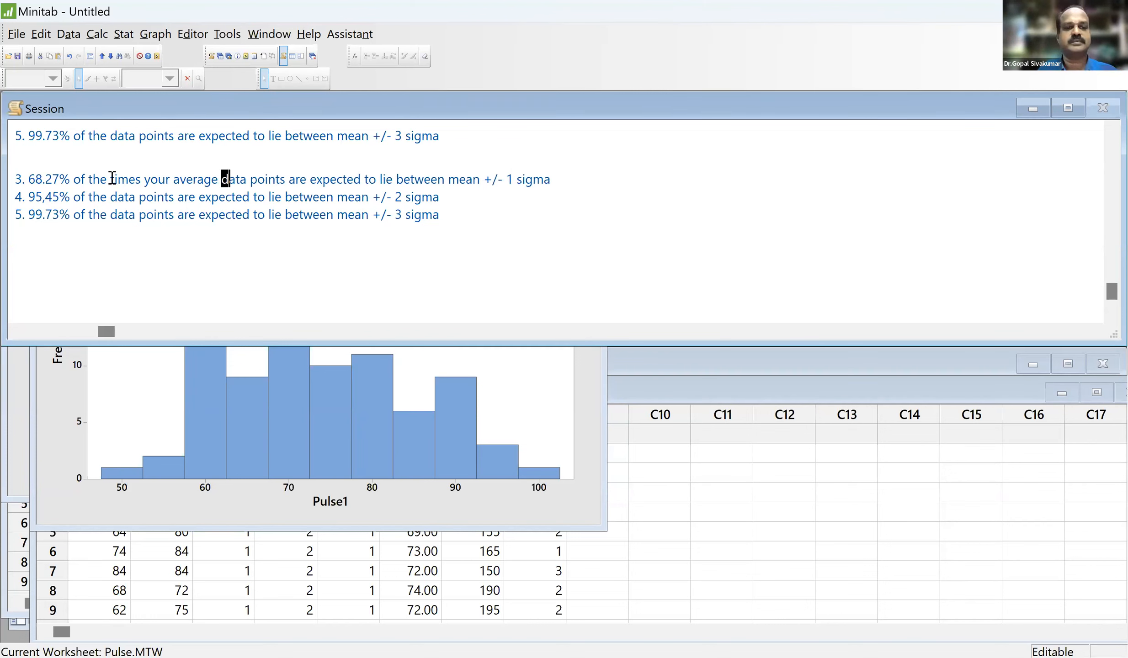
pyautogui.hotkey('shift', 'Right')
pyautogui.hotkey('shift', 'Right')
pyautogui.hotkey('shift', 'Right')
pyautogui.hotkey('shift', 'Right')
pyautogui.hotkey('shift', 'Right')
pyautogui.hotkey('shift', 'Right')
pyautogui.hotkey('shift', 'Right')
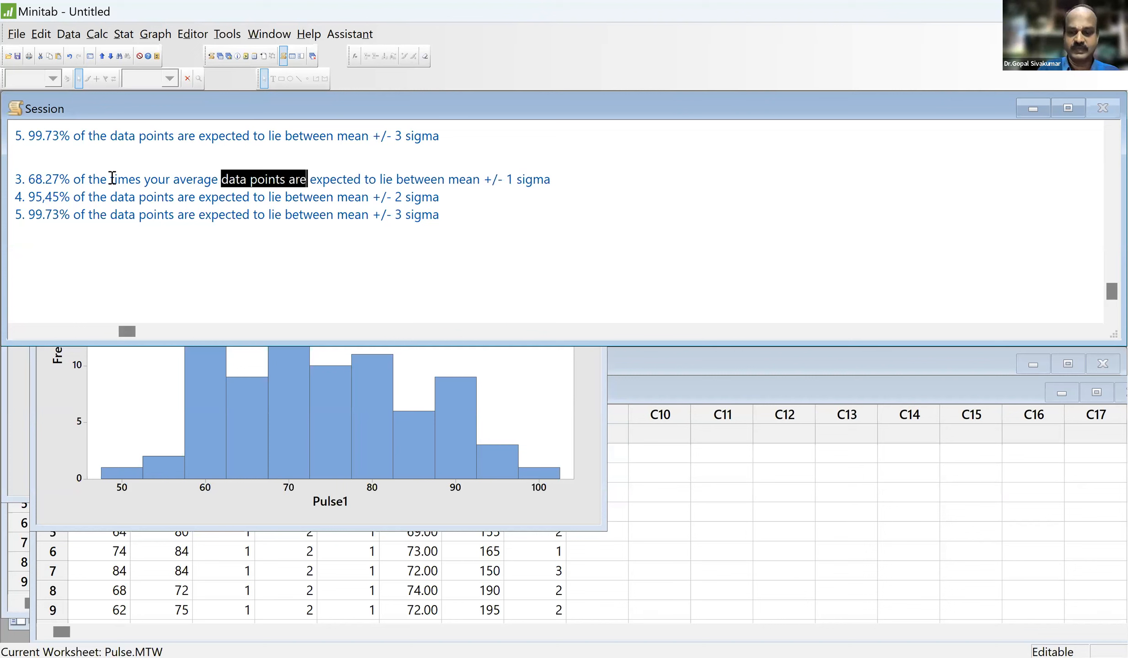
pyautogui.write('is')
# - Replace "sigma" at the end of the copied line 3 with "SE of mean"
pyautogui.press('Right')
pyautogui.press('Right')
pyautogui.press('Right')
pyautogui.press('Right')
pyautogui.press('Right')
pyautogui.press('Right')
pyautogui.press('Right')
pyautogui.press('Right')
pyautogui.press('Right')
pyautogui.press('Right')
pyautogui.press('Right')
pyautogui.press('Right')
pyautogui.press('Right')
pyautogui.press('Right')
pyautogui.press('Right')
pyautogui.press('Right')
pyautogui.press('Right')
pyautogui.press('Right')
pyautogui.press('Right')
pyautogui.press('Right')
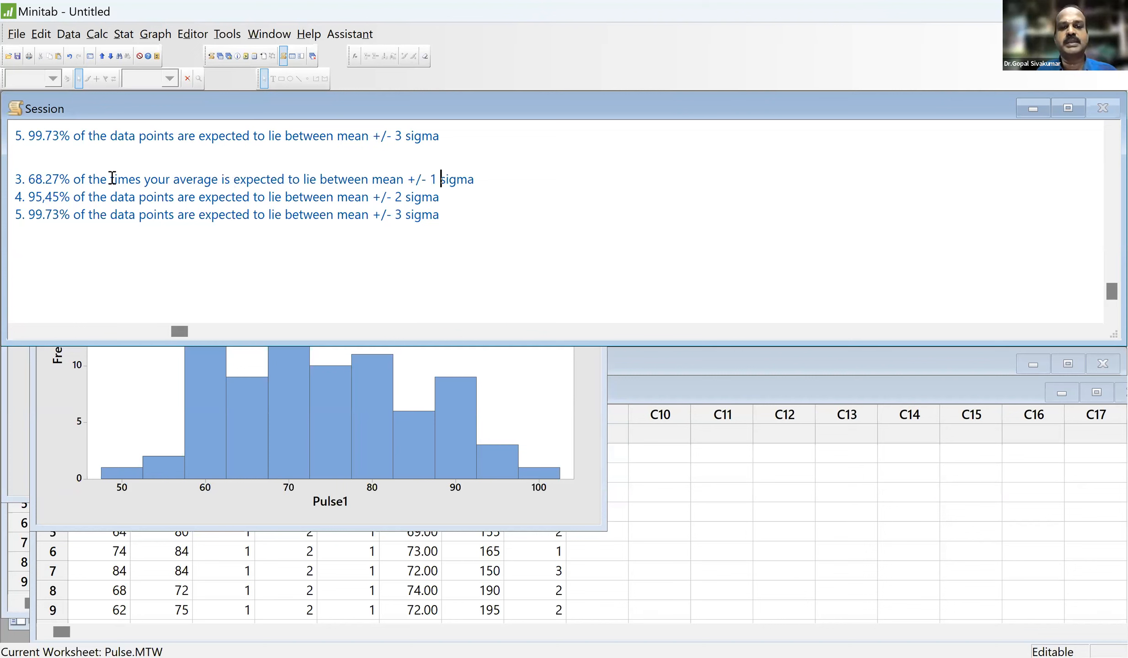
pyautogui.hotkey('shift', 'Right')
pyautogui.hotkey('shift', 'Right')
pyautogui.hotkey('shift', 'Right')
pyautogui.hotkey('shift', 'Right')
pyautogui.hotkey('shift', 'Right')
pyautogui.write('SE of mean')
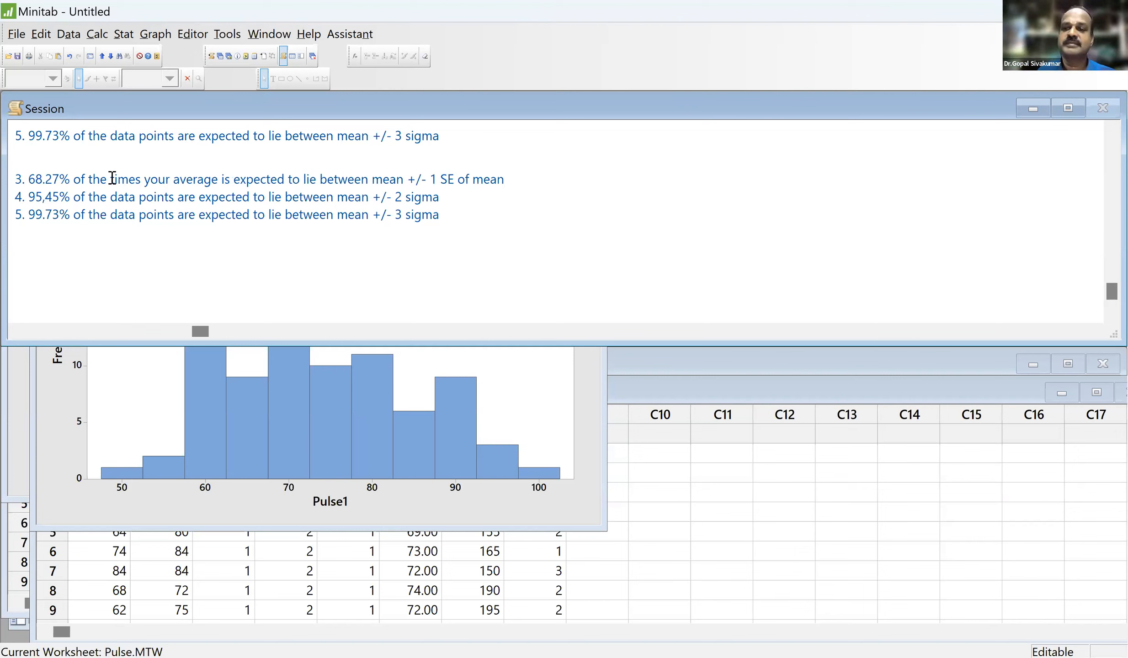
# - Review the Normal Distribution notes from the heading down, highlighting the original 1 sigma line
pyautogui.press('Up')
pyautogui.press('Down')
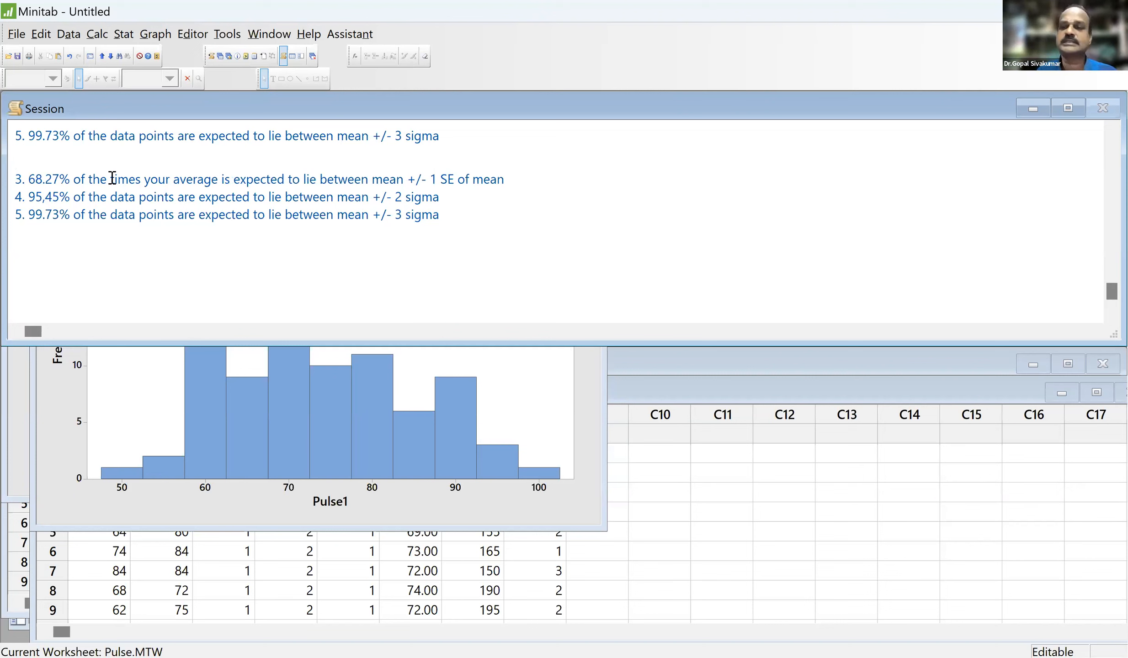
pyautogui.press('Up')
pyautogui.press('Up')
pyautogui.press('Up')
pyautogui.press('Up')
pyautogui.press('Up')
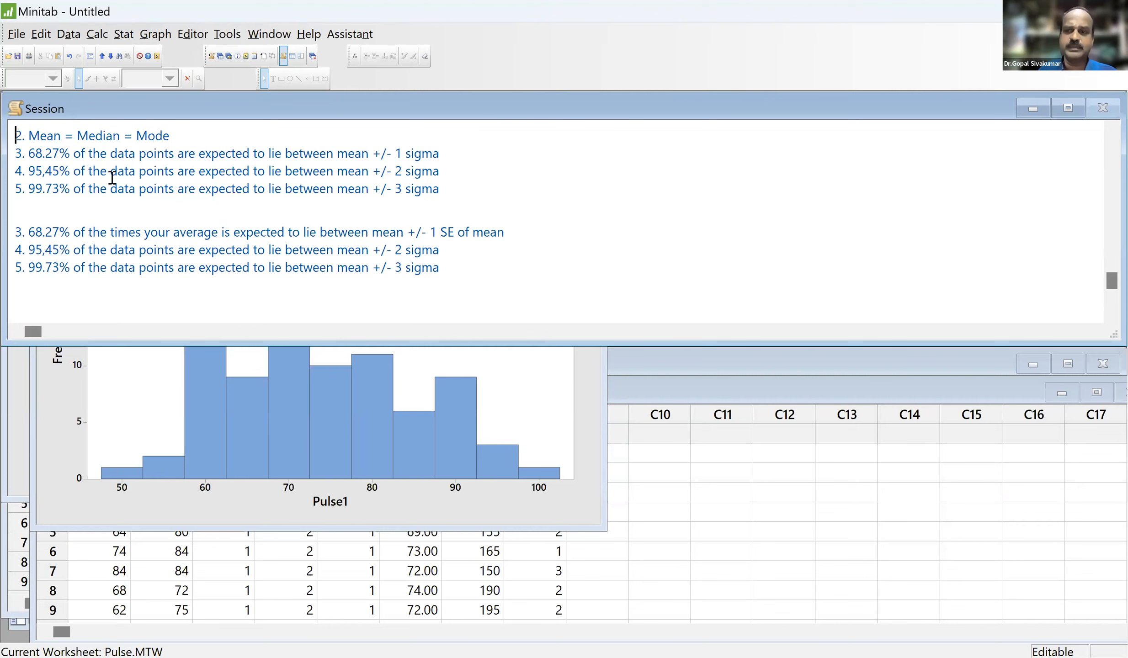
pyautogui.press('Up')
pyautogui.press('Up')
pyautogui.press('Up')
pyautogui.press('Down')
pyautogui.press('Down')
pyautogui.press('Down')
pyautogui.press('Down')
pyautogui.hotkey('shift', 'Down')
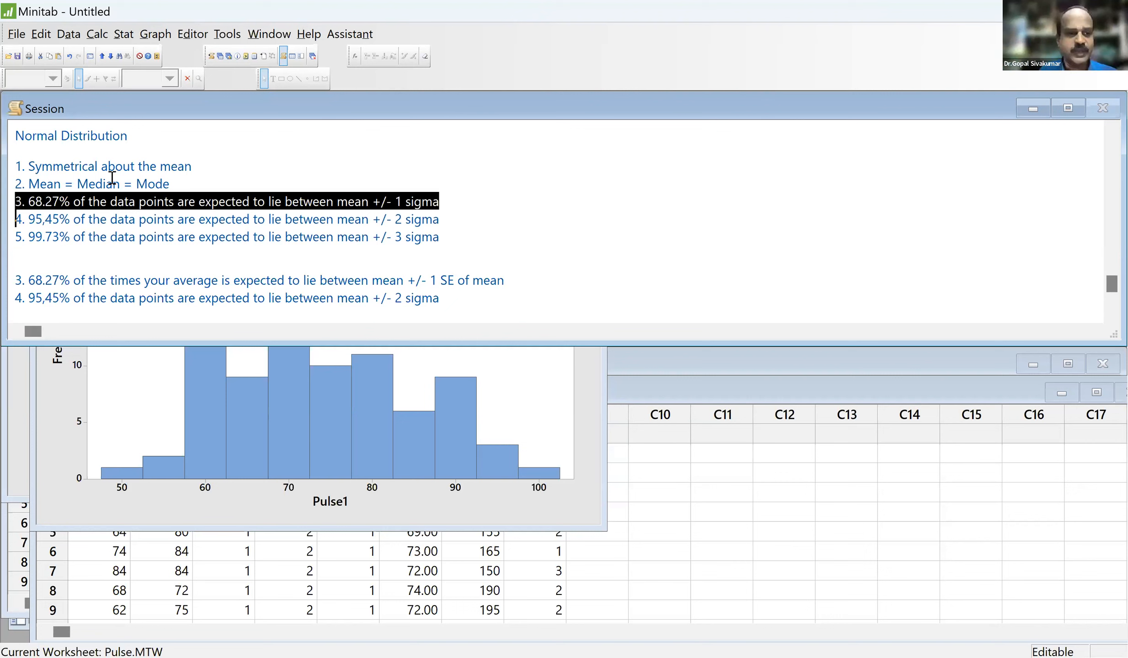
pyautogui.click(16, 237)
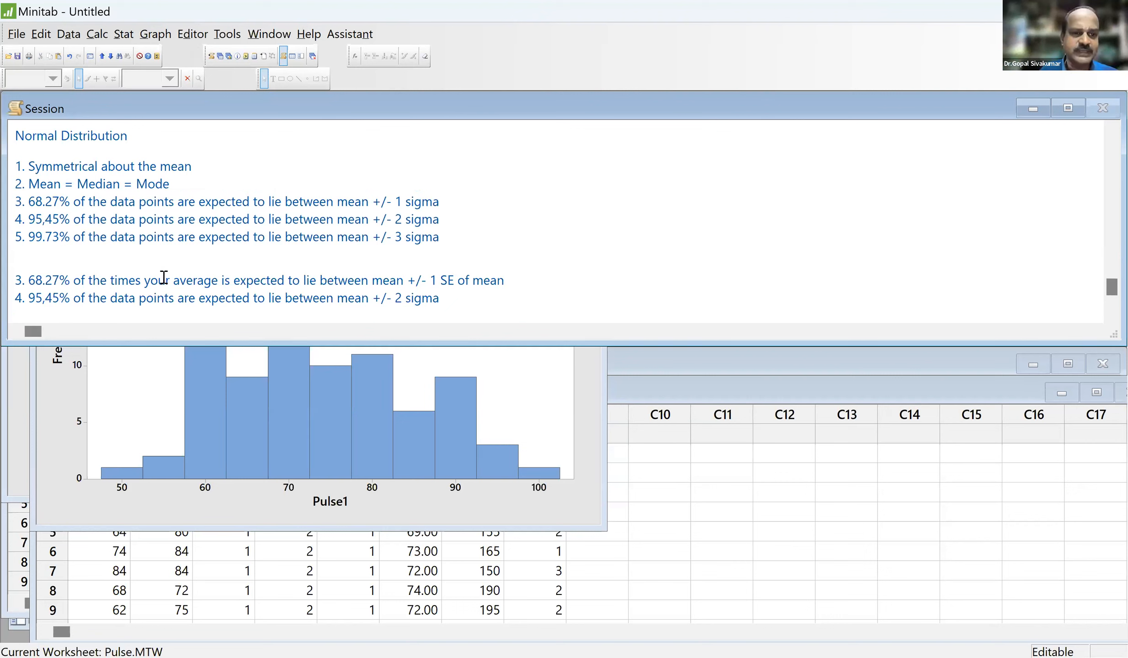
# - Highlight "your average" and "SE of mean" in the copied line 3 to compare its wording with the original
pyautogui.click(220, 286)
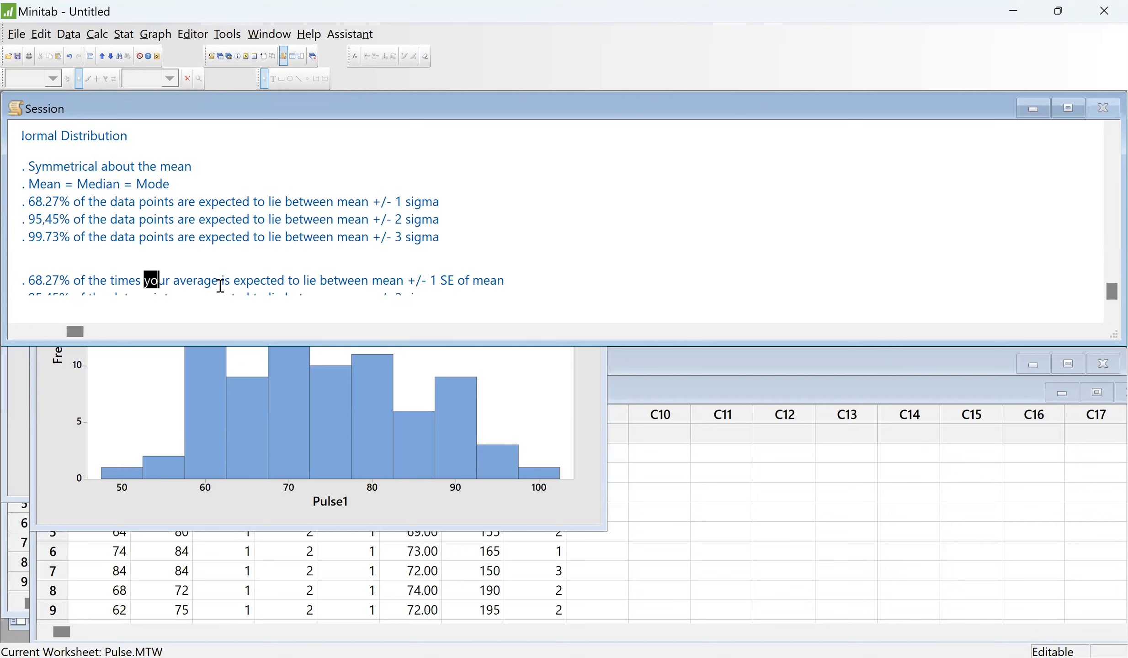
pyautogui.moveTo(220, 286); pyautogui.dragTo(220, 286)
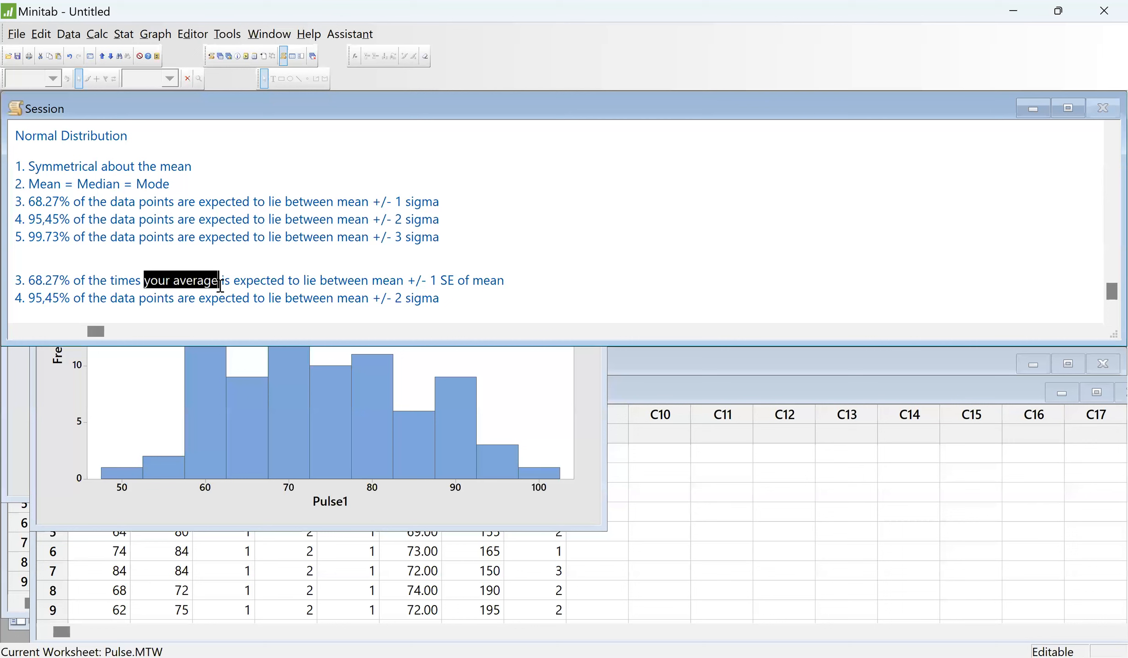
pyautogui.click(512, 284)
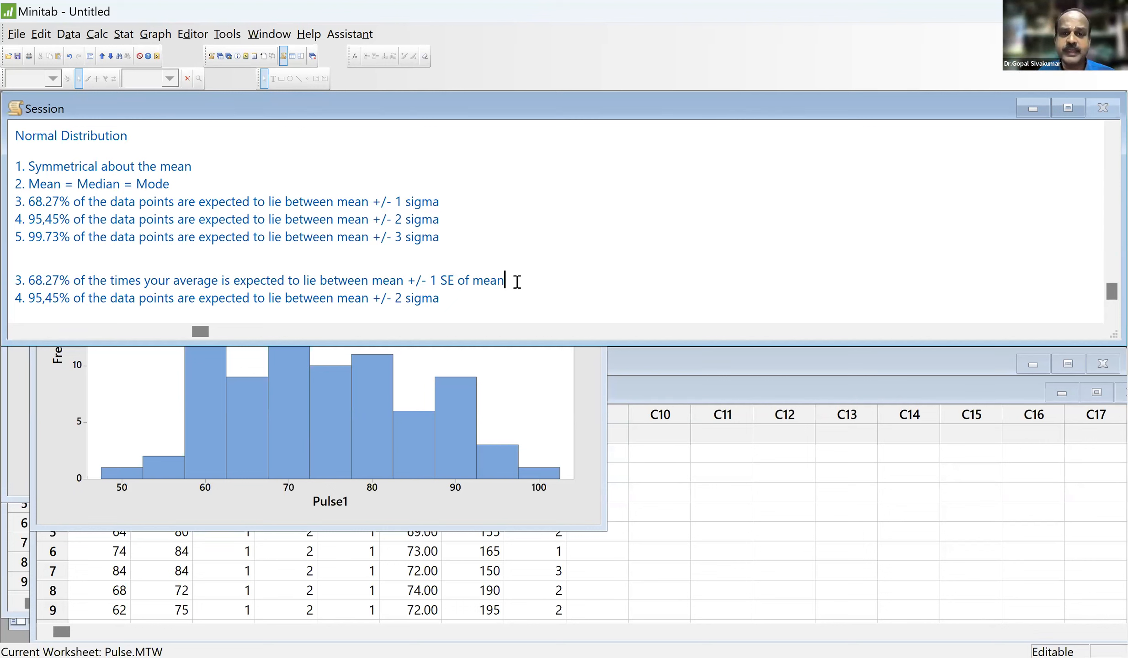
pyautogui.keyDown('shift'); pyautogui.click(458, 276); pyautogui.keyUp('shift')
pyautogui.keyDown('shift'); pyautogui.click(441, 275); pyautogui.keyUp('shift')
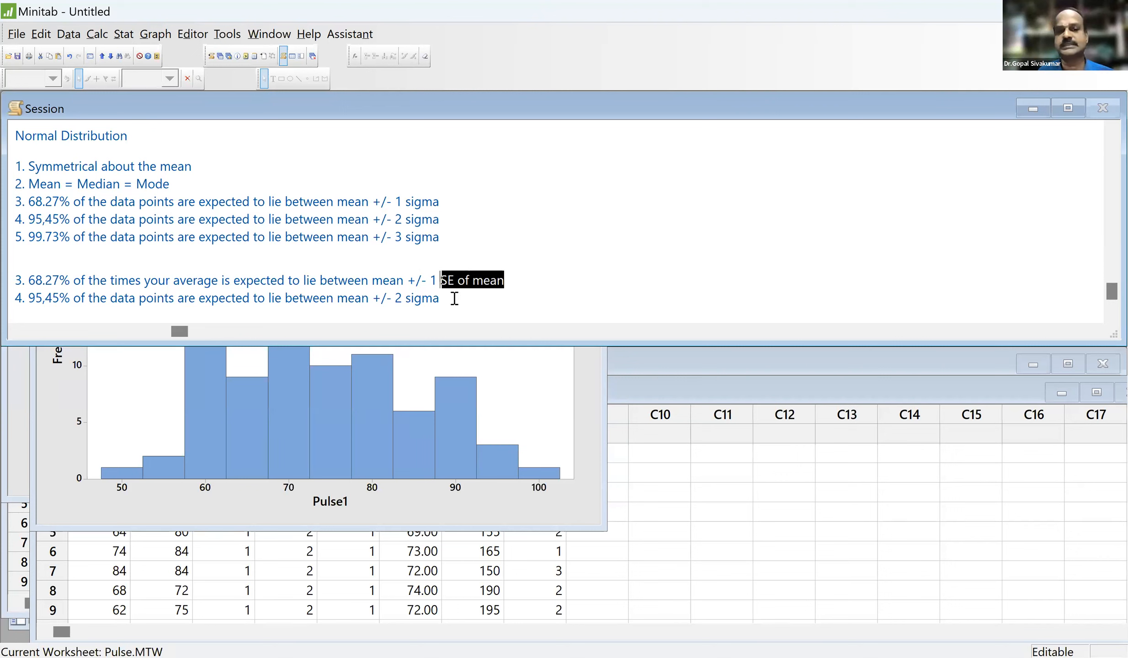
pyautogui.press('Right')
pyautogui.press('Right')
pyautogui.press('Right')
pyautogui.press('Right')
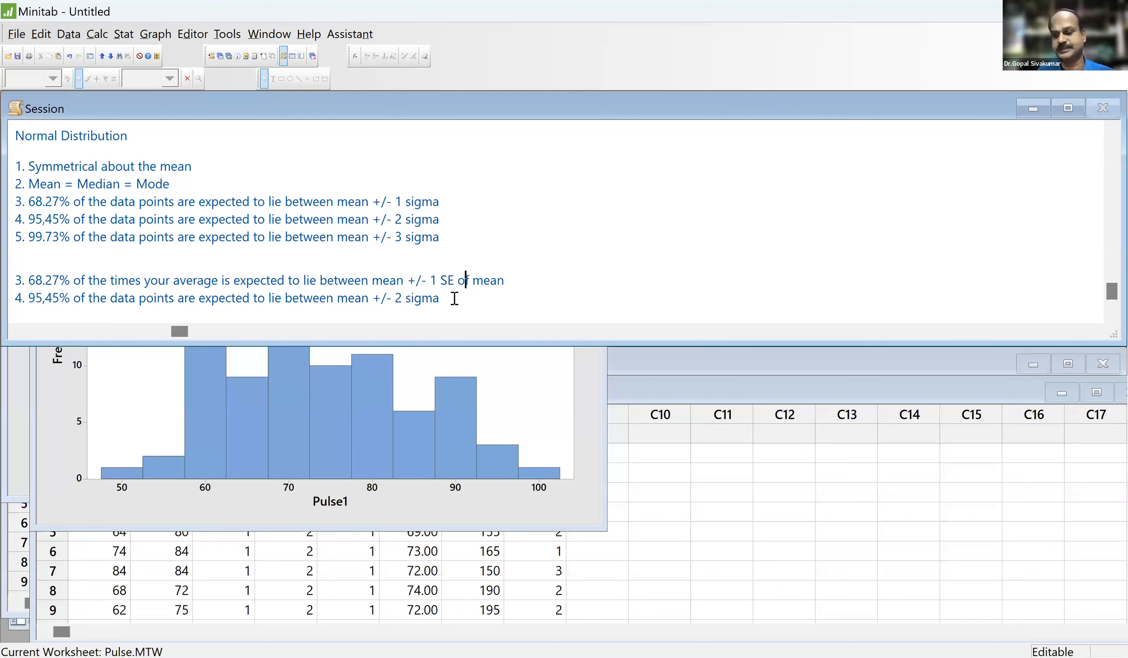
# - In the copied line 4, replace "data points" with "average" and "sigma" with "SE"
pyautogui.press('Down')
pyautogui.press('Down')
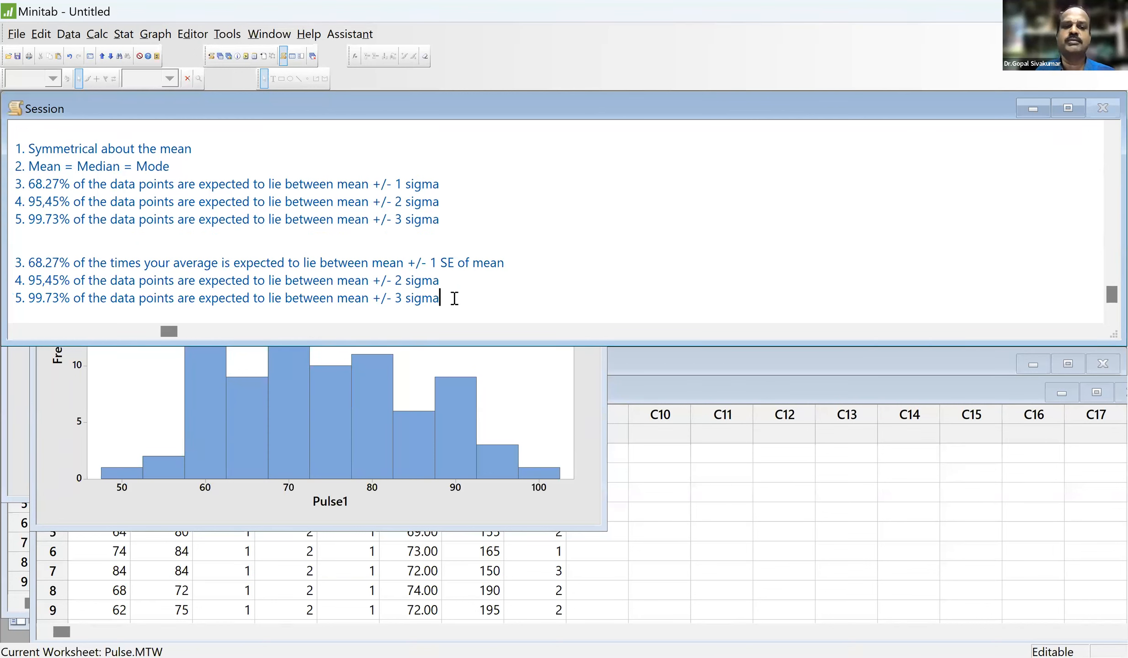
pyautogui.hotkey('shift', 'Up')
pyautogui.hotkey('shift', 'Up')
pyautogui.press('Down')
pyautogui.click(111, 282)
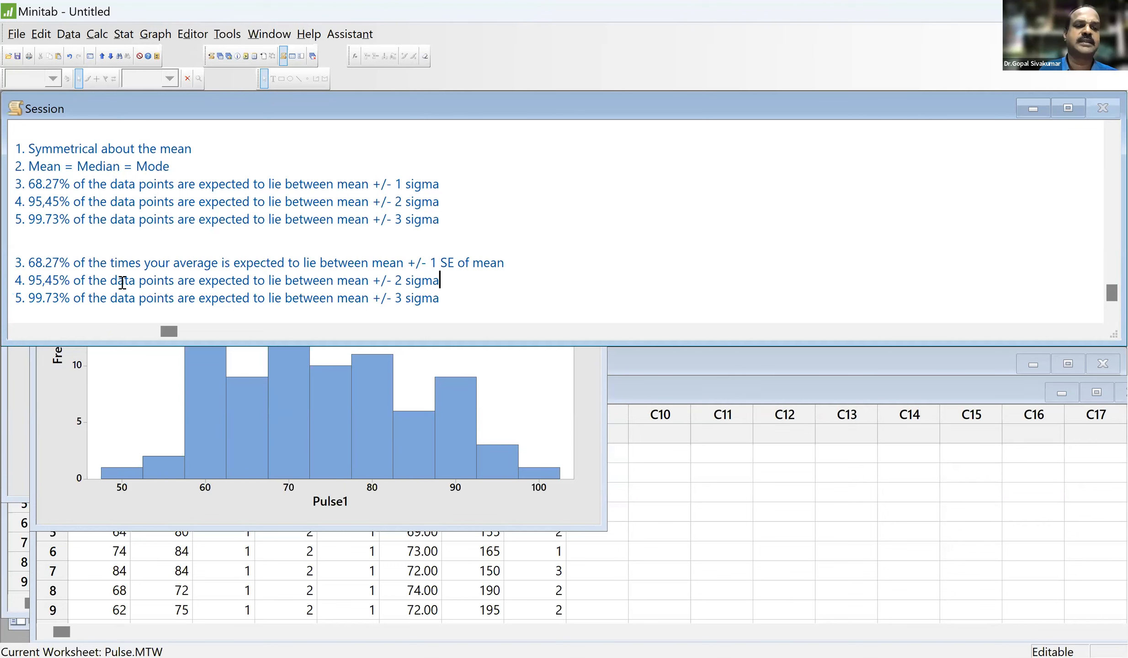
pyautogui.keyDown('shift'); pyautogui.click(178, 289); pyautogui.keyUp('shift')
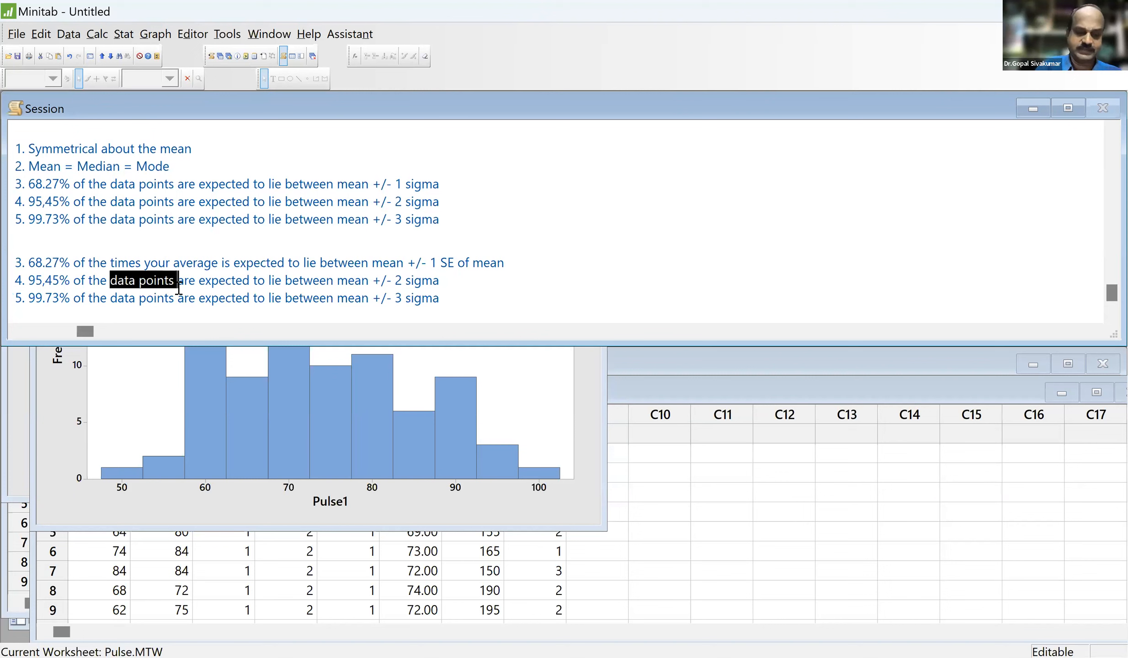
pyautogui.write('average')
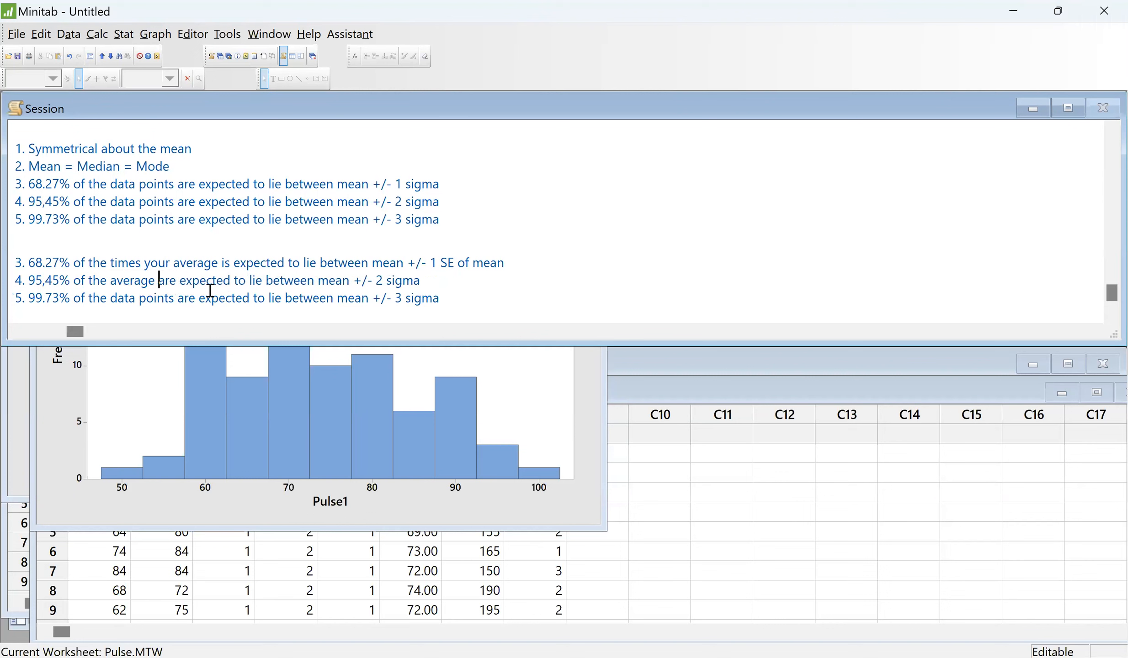
pyautogui.moveTo(418, 282); pyautogui.dragTo(386, 279)
pyautogui.write('SE')
pyautogui.click(447, 199)
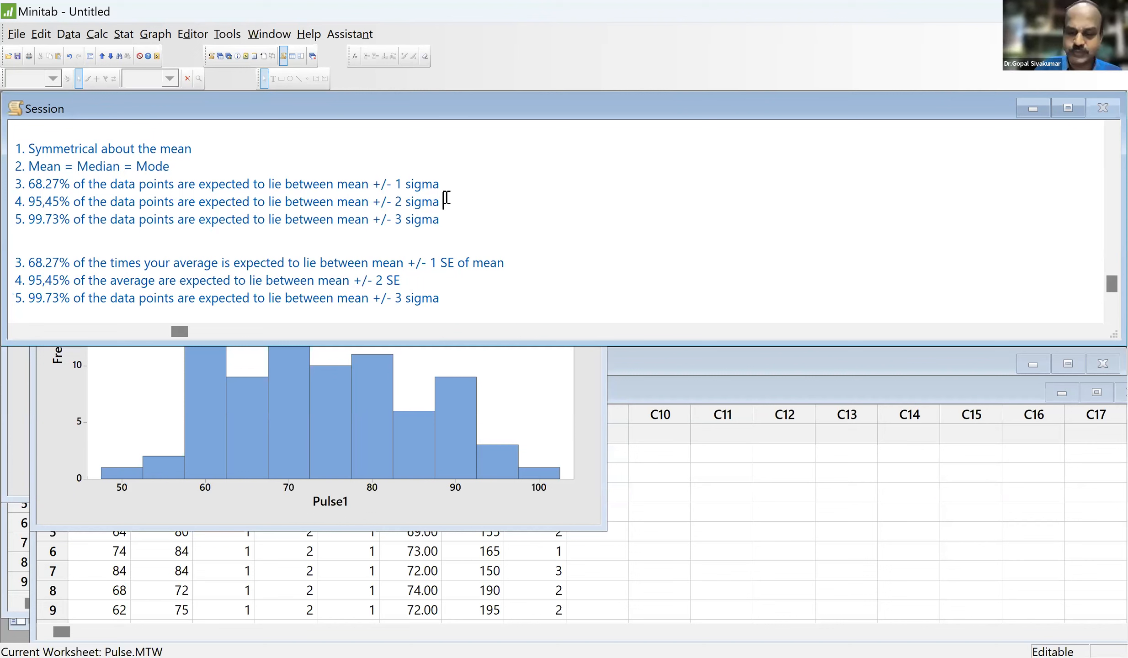
pyautogui.write('(95.')
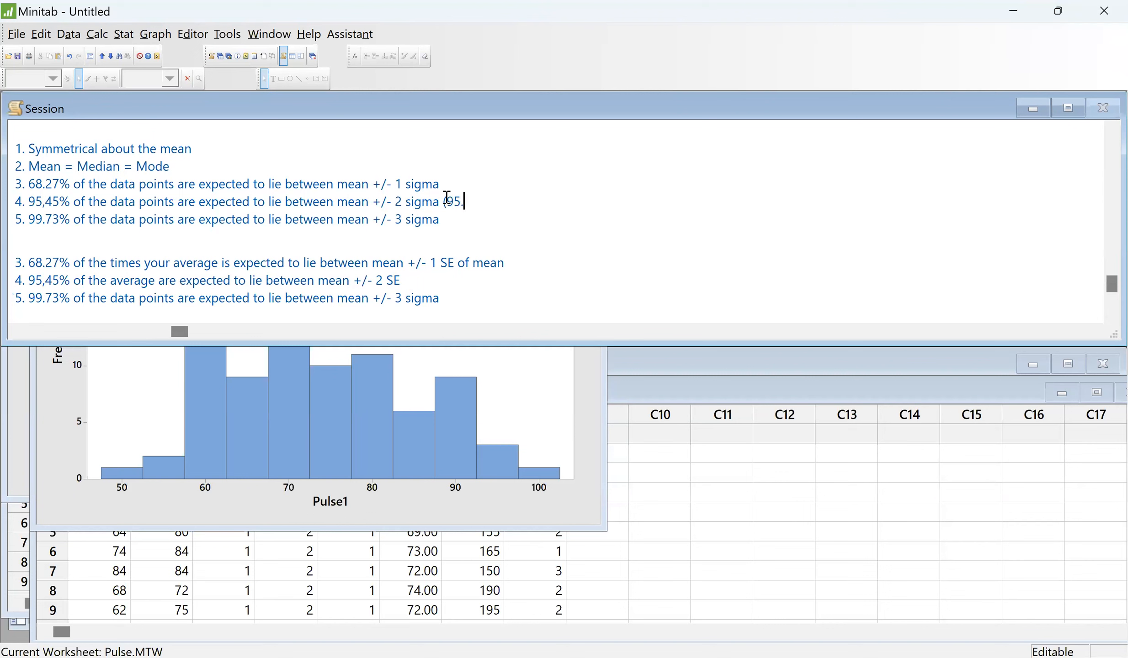
pyautogui.write('45')
pyautogui.press('BackSpace')
pyautogui.press('BackSpace')
pyautogui.press('BackSpace')
pyautogui.press('BackSpace')
pyautogui.press('BackSpace')
pyautogui.press('BackSpace')
pyautogui.press('BackSpace')
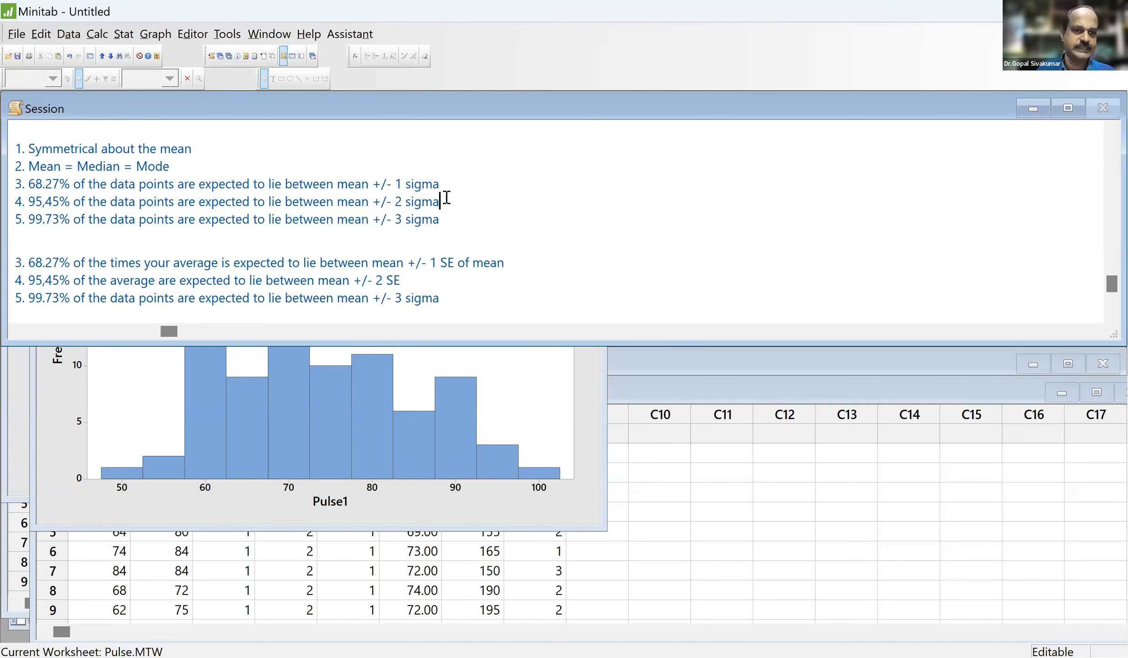
# - Copy the original line 4 of the notes and paste it below the second list, separated by a blank line
pyautogui.hotkey('shift', 'Left')
pyautogui.hotkey('shift', 'Left')
pyautogui.hotkey('shift', 'Left')
pyautogui.hotkey('shift', 'Left')
pyautogui.hotkey('shift', 'Left')
pyautogui.hotkey('shift', 'Left')
pyautogui.hotkey('shift', 'Left')
pyautogui.hotkey('shift', 'Left')
pyautogui.hotkey('shift', 'Left')
pyautogui.hotkey('shift', 'Left')
pyautogui.hotkey('shift', 'Left')
pyautogui.hotkey('shift', 'Left')
pyautogui.hotkey('shift', 'Left')
pyautogui.hotkey('shift', 'Left')
pyautogui.hotkey('shift', 'Left')
pyautogui.hotkey('shift', 'Left')
pyautogui.hotkey('shift', 'Left')
pyautogui.hotkey('shift', 'Left')
pyautogui.hotkey('shift', 'Left')
pyautogui.hotkey('shift', 'Left')
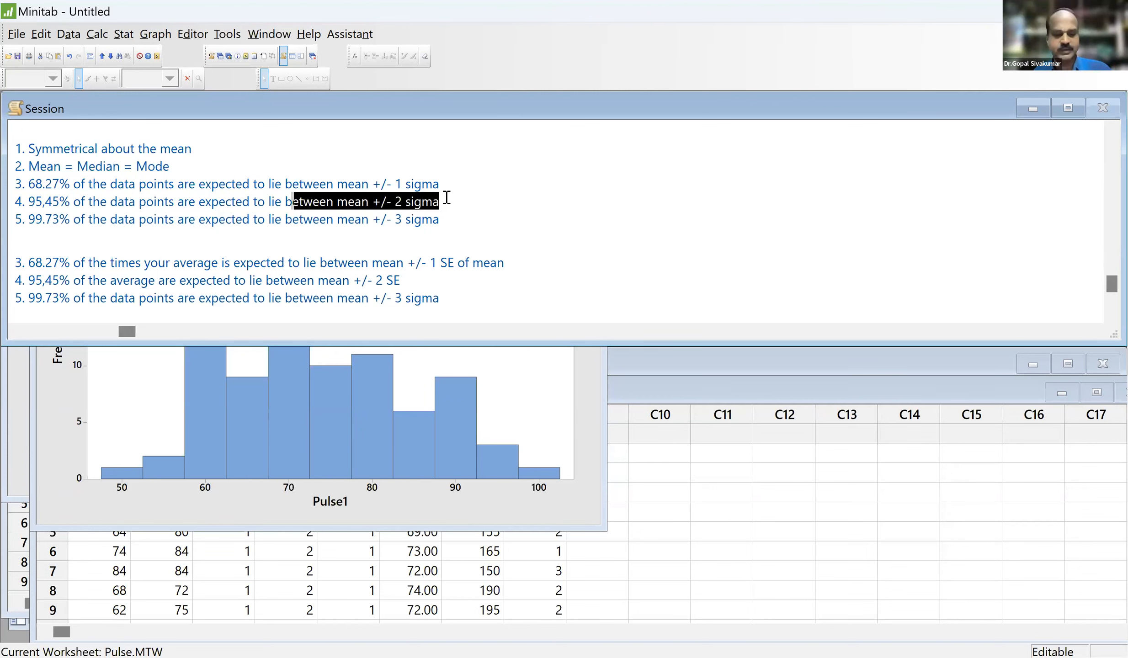
pyautogui.hotkey('shift', 'Home')
pyautogui.hotkey('ctrl', 'c')
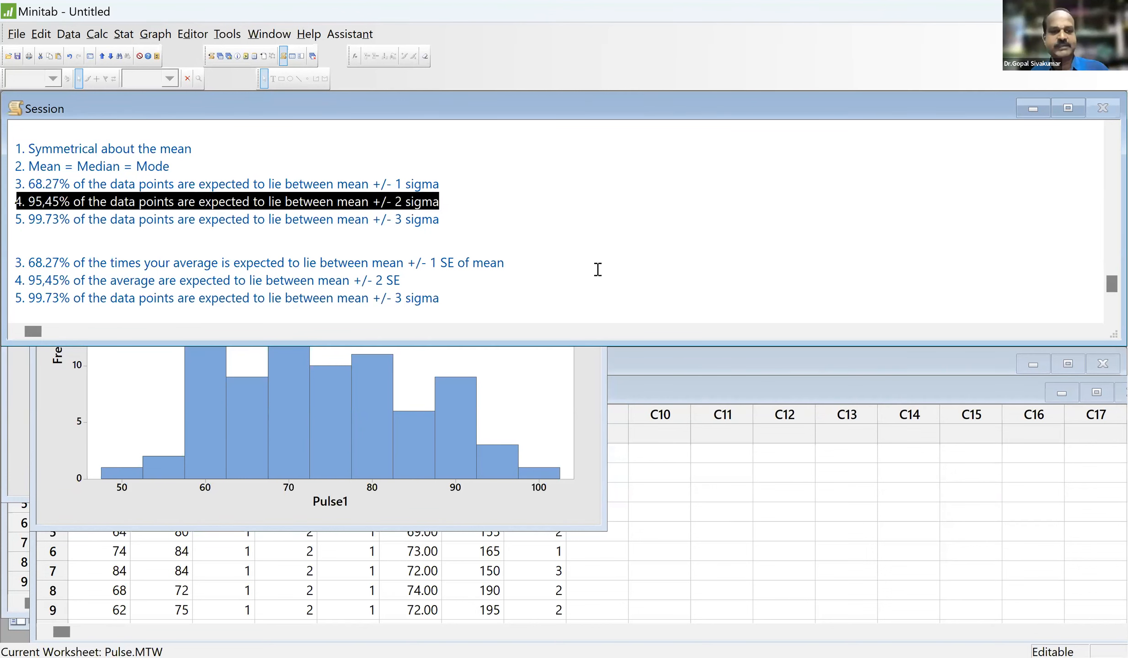
pyautogui.click(495, 301)
pyautogui.press('Return')
pyautogui.press('Return')
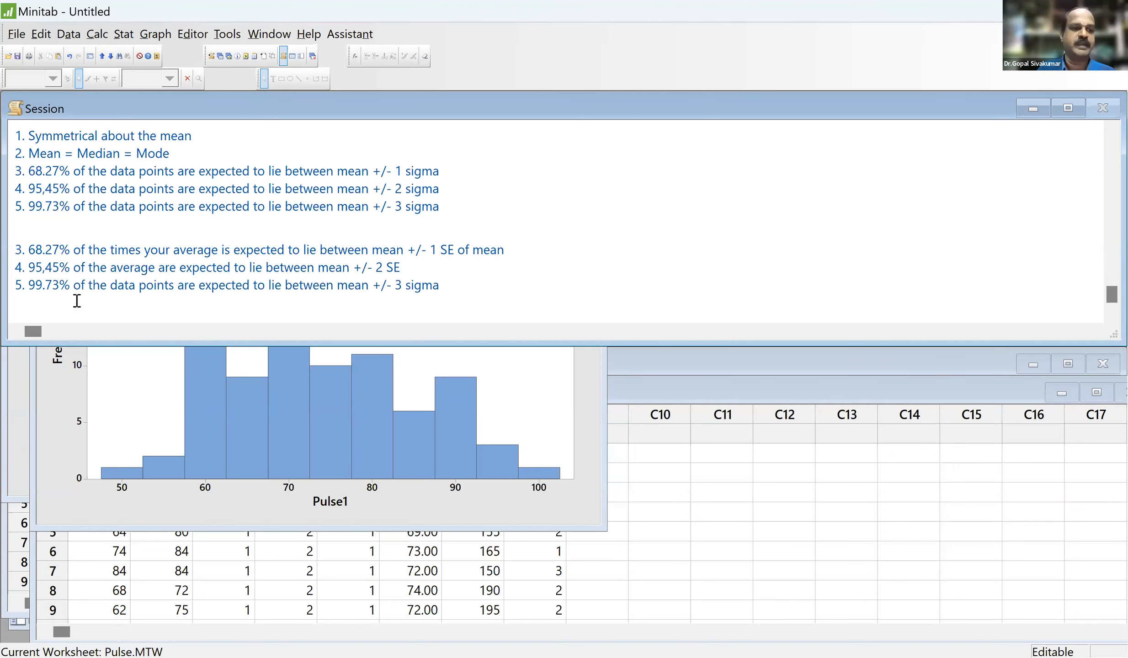
pyautogui.hotkey('ctrl', 'v')
# - Change the percentage in the newly pasted line 4 to 95%
pyautogui.click(47, 298)
pyautogui.press('BackSpace')
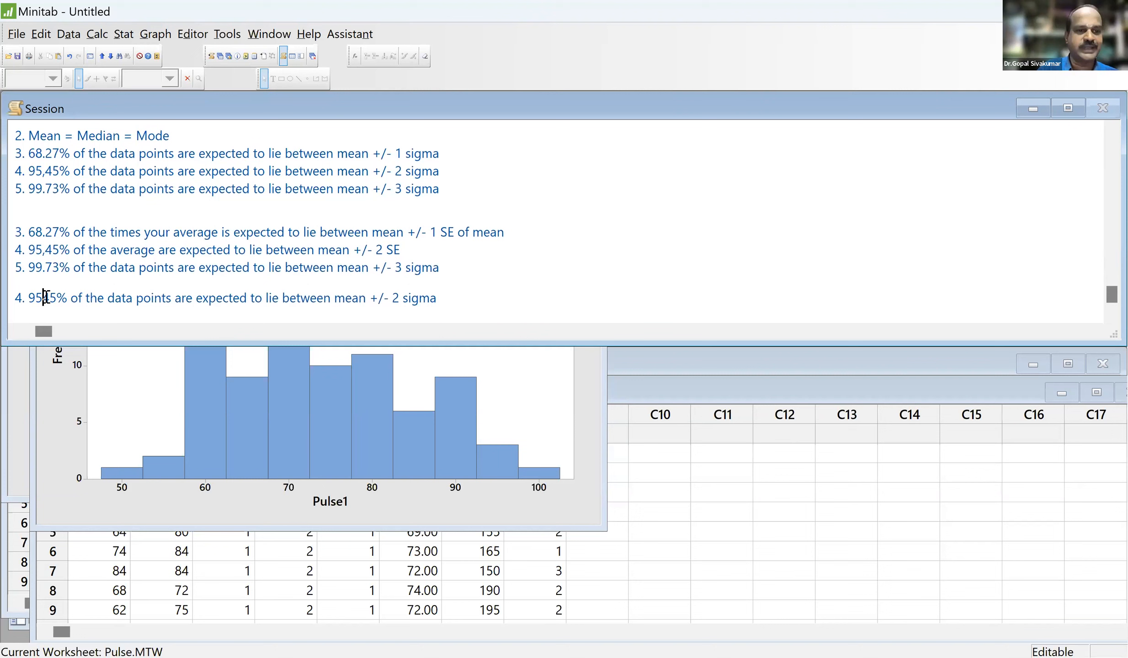
pyautogui.press('Delete')
pyautogui.press('Delete')
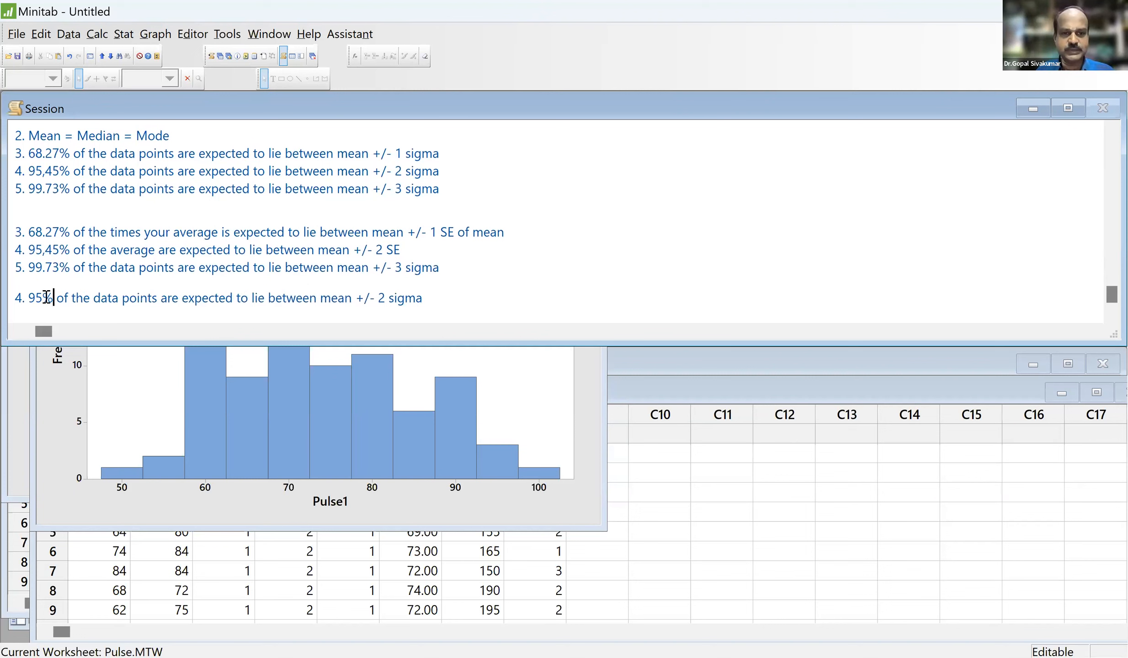
# - Set the sigma multiple in the 95% line to 1.96, so it reads "mean +/- 1.96 sigma"
pyautogui.press('Right')
pyautogui.press('Right')
pyautogui.press('Right')
pyautogui.press('Right')
pyautogui.press('Right')
pyautogui.press('Right')
pyautogui.press('Right')
pyautogui.press('Right')
pyautogui.press('Right')
pyautogui.press('Right')
pyautogui.press('Right')
pyautogui.press('Right')
pyautogui.press('Right')
pyautogui.press('Right')
pyautogui.press('Right')
pyautogui.press('Right')
pyautogui.press('Right')
pyautogui.press('Right')
pyautogui.press('Right')
pyautogui.press('Right')
pyautogui.hotkey('shift', 'Right')
pyautogui.write('1.96')
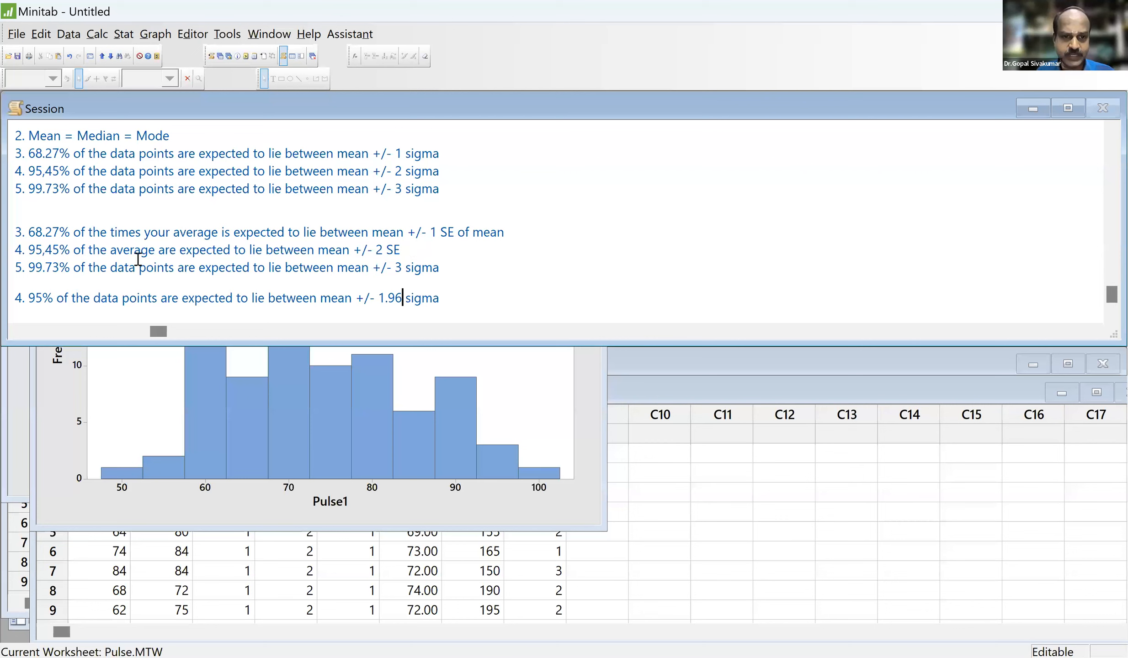
# - Copy the 2 SE line about the average and paste it directly below the 95% line, ready for editing its percentage
pyautogui.tripleClick(20, 247)
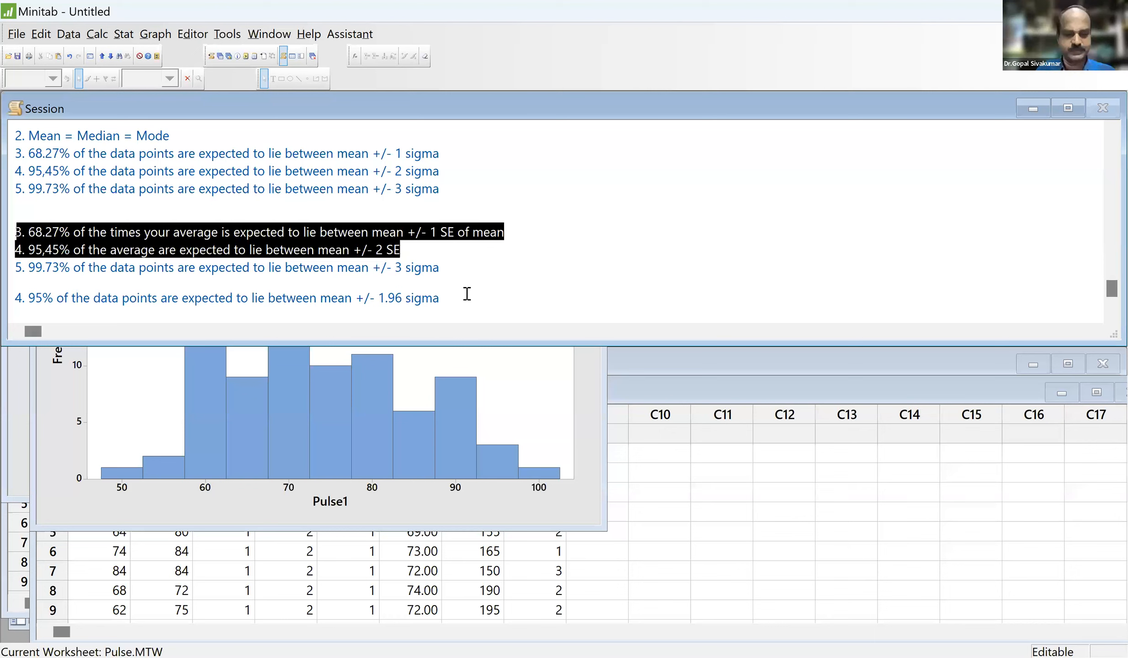
pyautogui.hotkey('shift', 'Down')
pyautogui.hotkey('ctrl', 'c')
pyautogui.click(39, 301)
pyautogui.hotkey('ctrl', 'v')
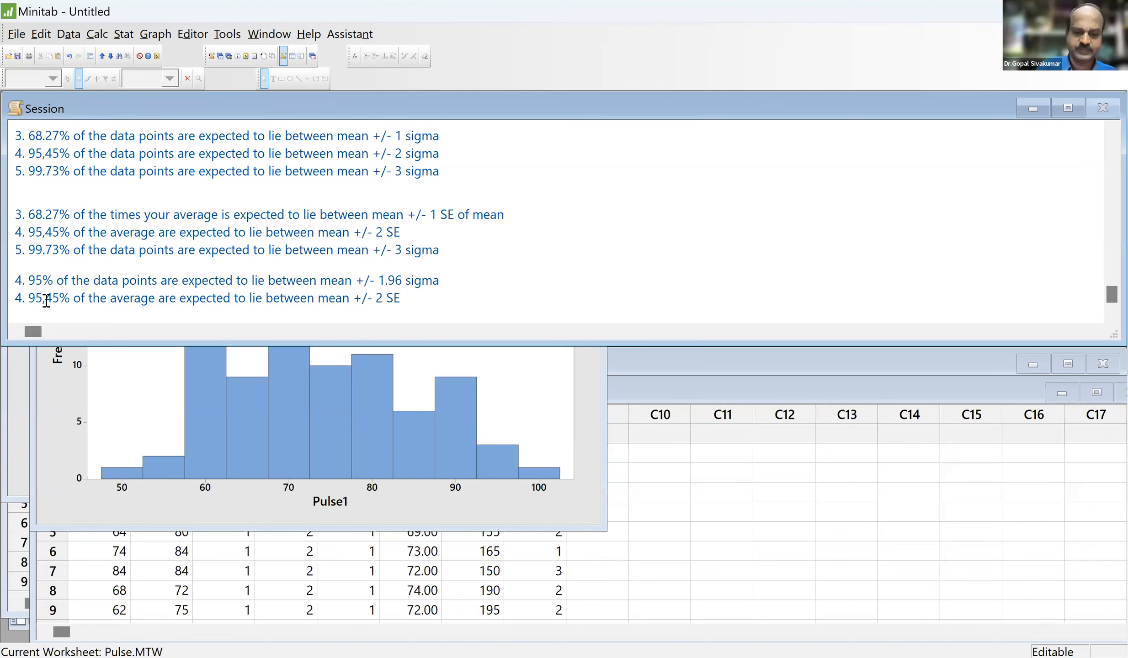
pyautogui.click(44, 298)
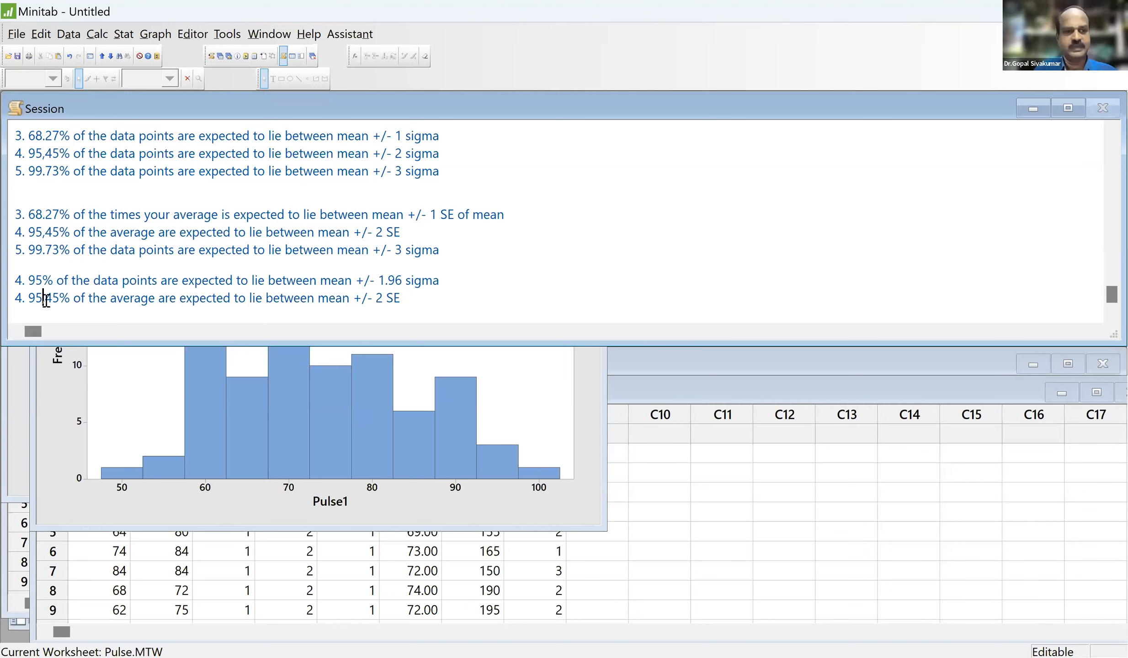
# - Change the percentage in the pasted line about the average to 95%
pyautogui.press('Delete')
pyautogui.write('%')
pyautogui.press('Delete')
pyautogui.press('Delete')
pyautogui.press('Delete')
pyautogui.press('Delete')
# - Insert "time, the" before "average" so the last line begins "95% of the time, the average"
pyautogui.press('Right')
pyautogui.press('Right')
pyautogui.press('Right')
pyautogui.press('Right')
pyautogui.press('Right')
pyautogui.press('Right')
pyautogui.press('Right')
pyautogui.write('time, the')
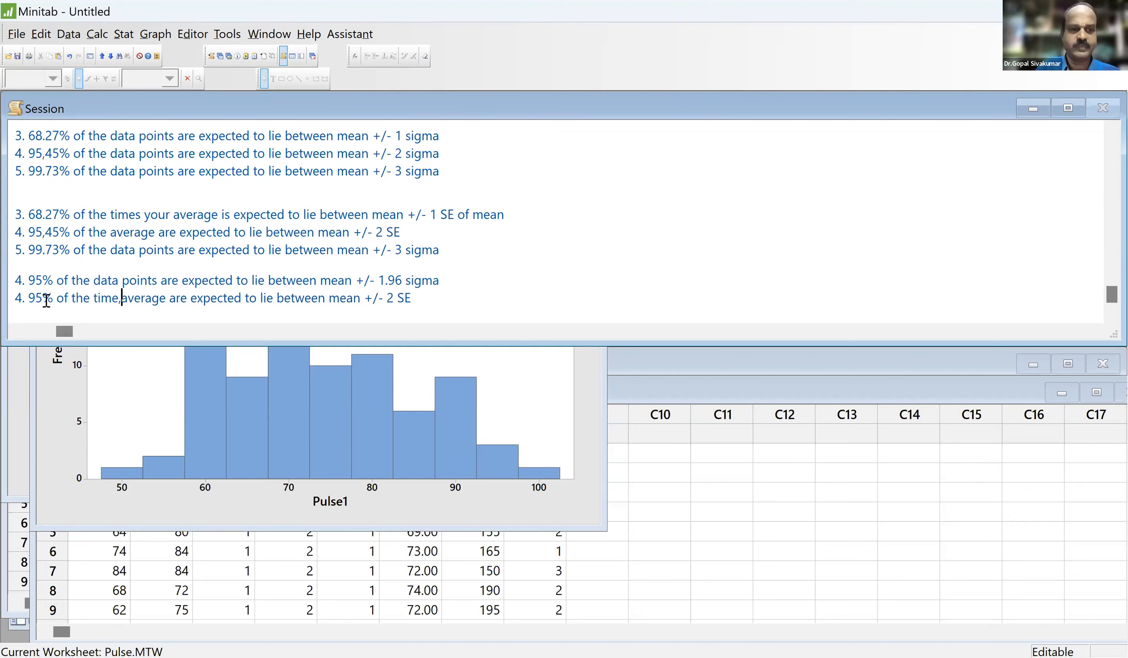
# - Replace "are" with "is" after "average" in the last line so it reads "the average is expected"
pyautogui.press('Right')
pyautogui.press('Right')
pyautogui.press('Right')
pyautogui.press('Right')
pyautogui.press('Right')
pyautogui.press('Right')
pyautogui.press('Right')
pyautogui.press('Right')
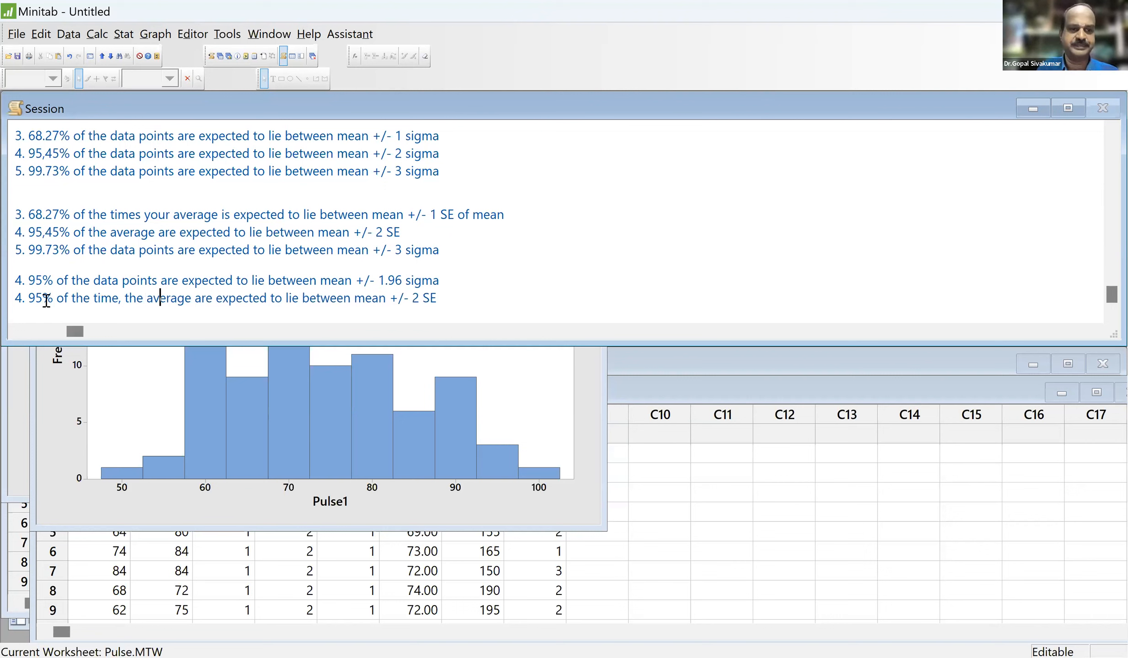
pyautogui.write('is')
pyautogui.press('Delete')
pyautogui.press('Delete')
pyautogui.press('Delete')
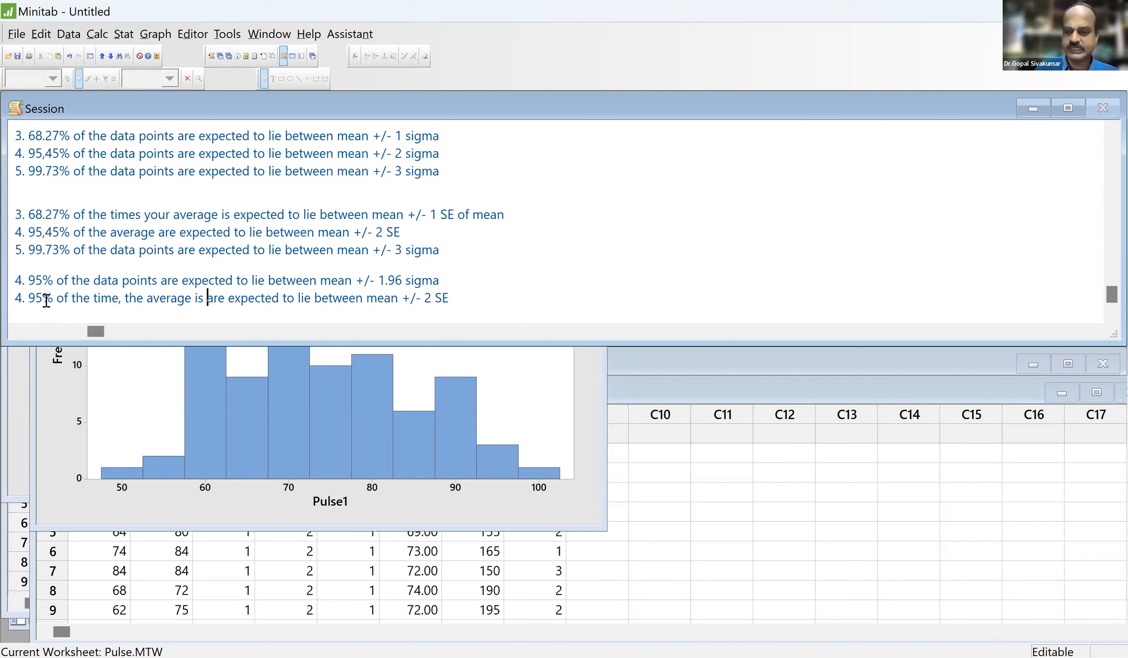
# - Set the SE multiple in the last line to 1.96 and complete the ending as "1.96 SE of the mean"
pyautogui.press('Right')
pyautogui.press('Right')
pyautogui.press('Right')
pyautogui.press('Right')
pyautogui.press('Right')
pyautogui.press('Right')
pyautogui.press('Right')
pyautogui.press('Right')
pyautogui.press('Right')
pyautogui.press('Right')
pyautogui.press('Right')
pyautogui.press('Right')
pyautogui.press('Right')
pyautogui.press('Right')
pyautogui.press('Right')
pyautogui.press('Right')
pyautogui.press('Right')
pyautogui.press('Right')
pyautogui.press('Right')
pyautogui.press('Right')
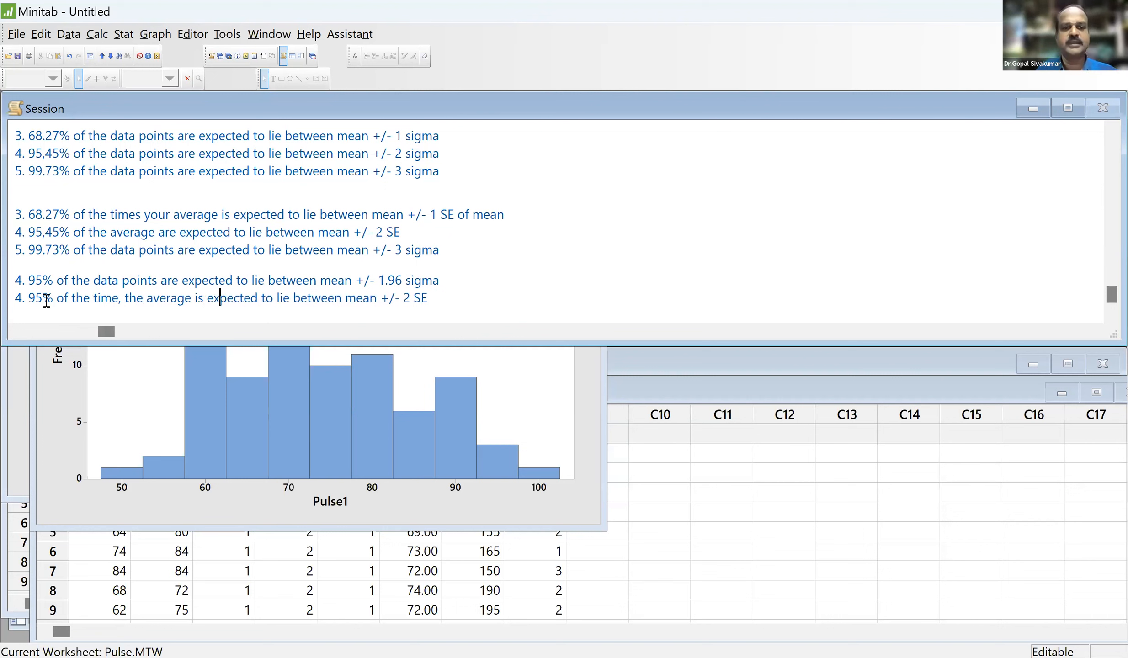
pyautogui.hotkey('shift', 'Right')
pyautogui.write('1')
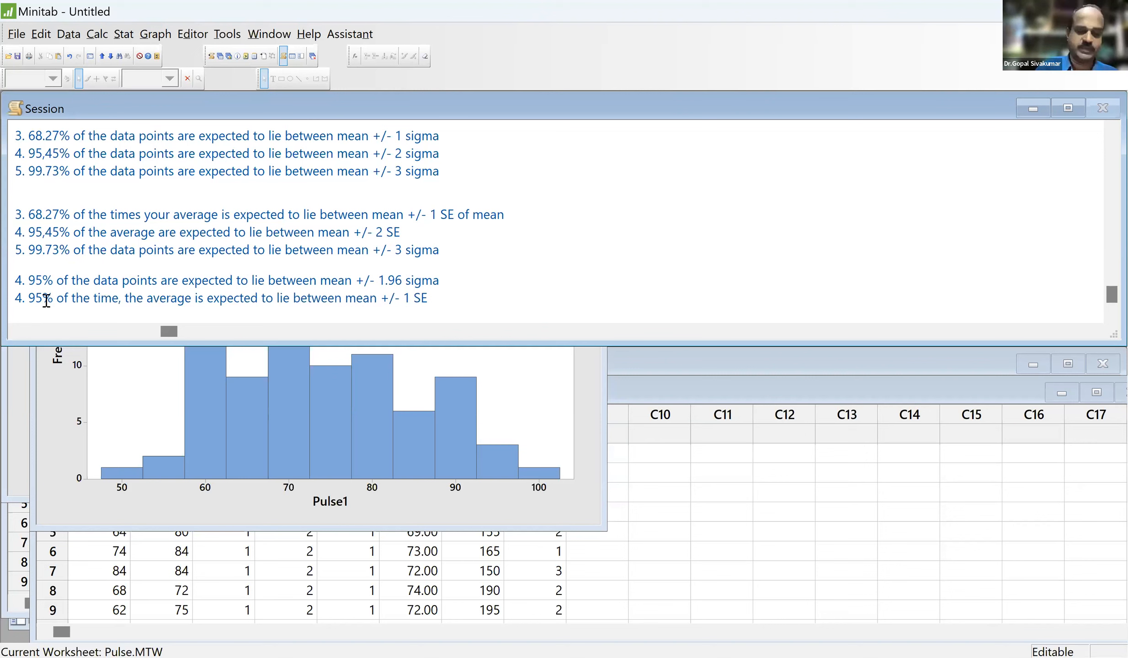
pyautogui.write('.')
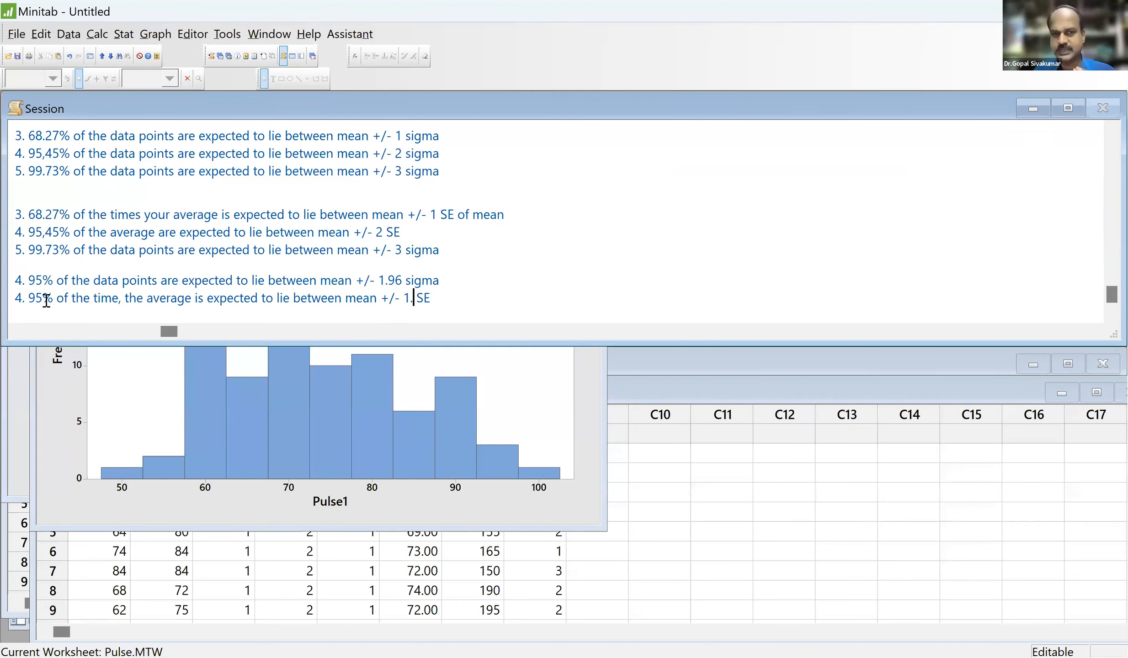
pyautogui.write('96')
pyautogui.press('End')
pyautogui.write('of the mean')
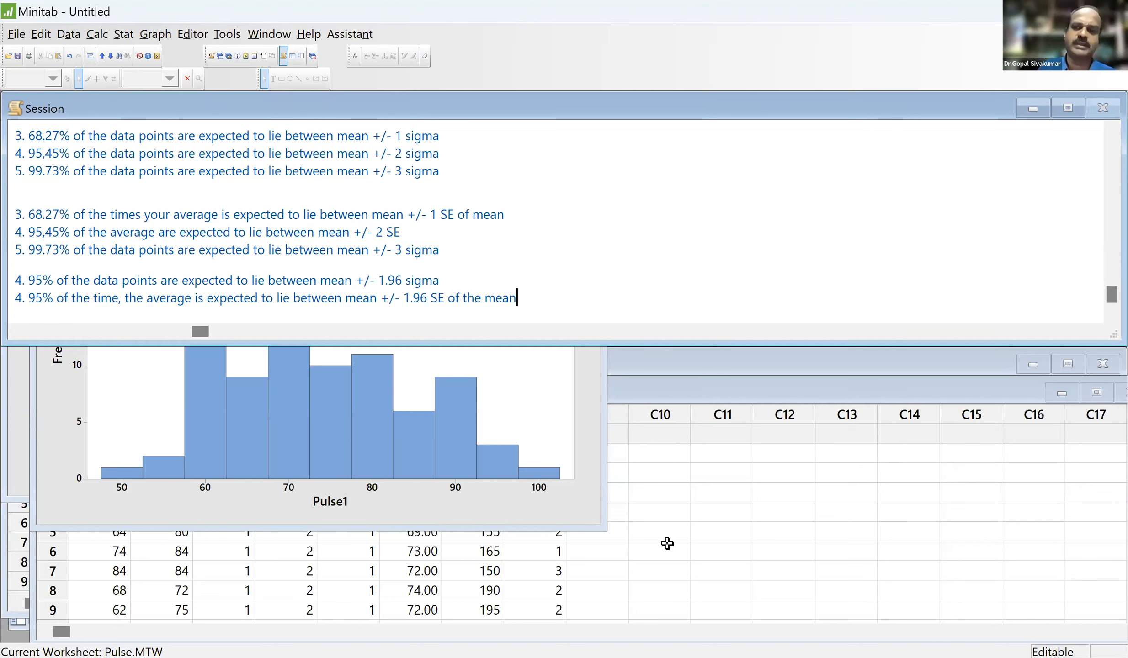
# - Renumber the two 95% lines as 6 for data points and 7 for the average
pyautogui.press('pageup')
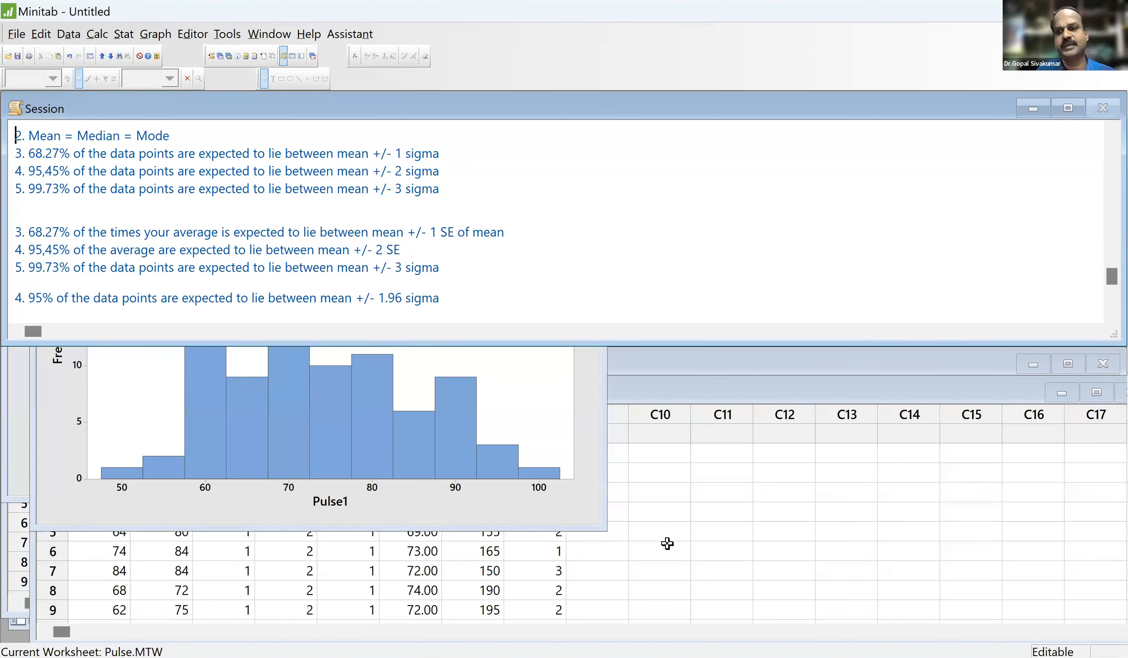
pyautogui.press('pageup')
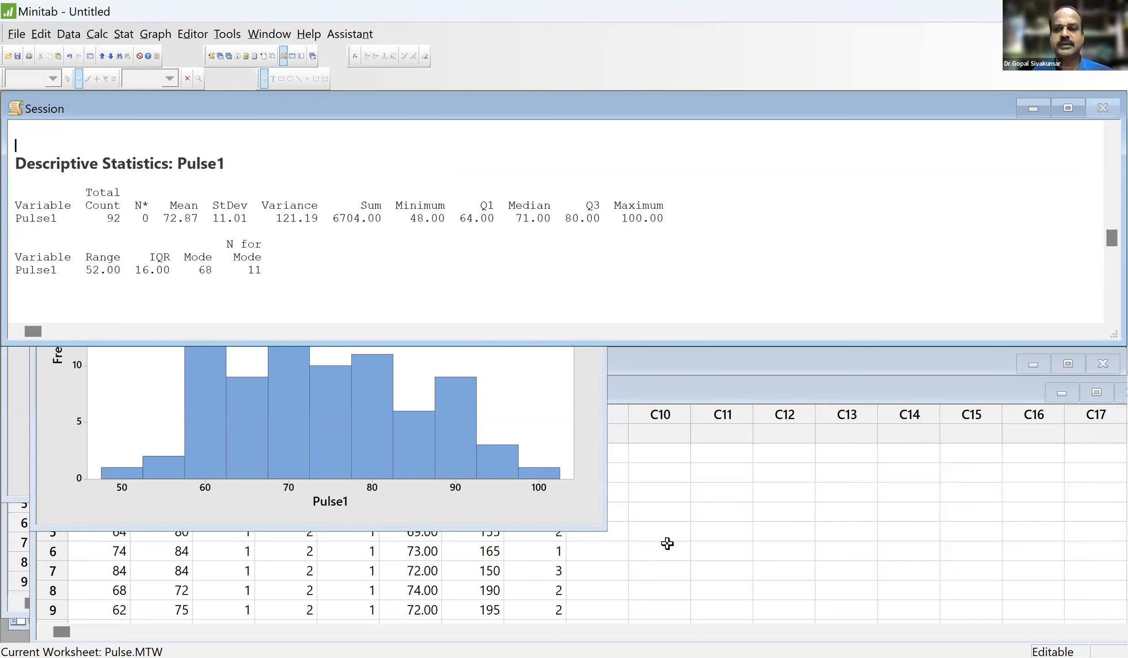
pyautogui.press('pagedown')
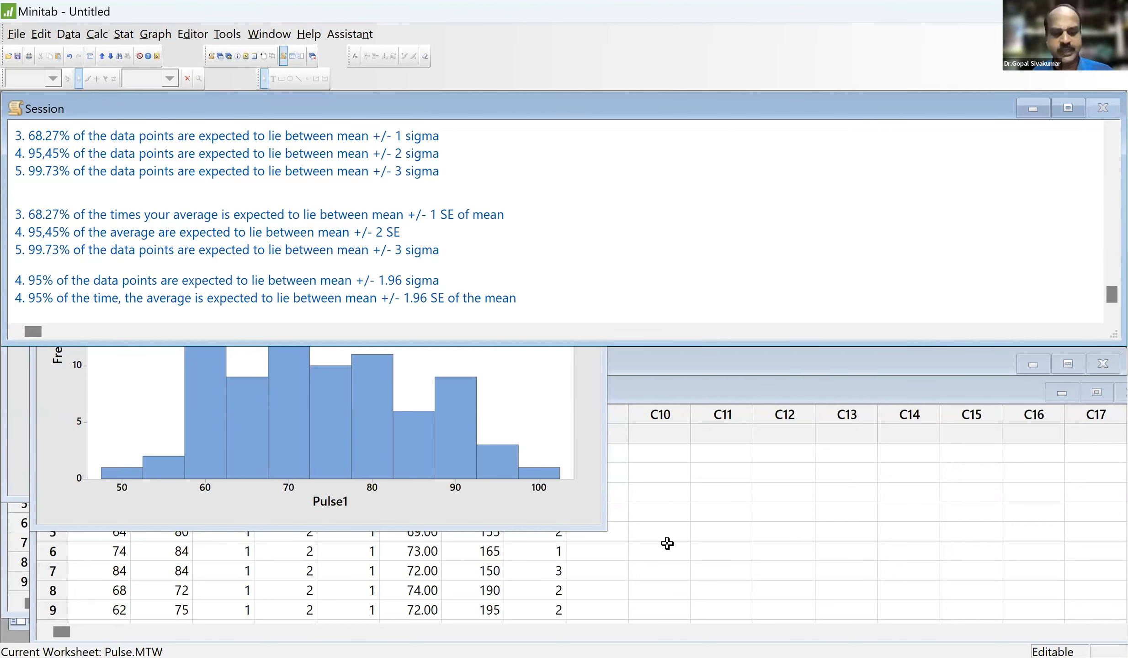
pyautogui.hotkey('shift', 'Right')
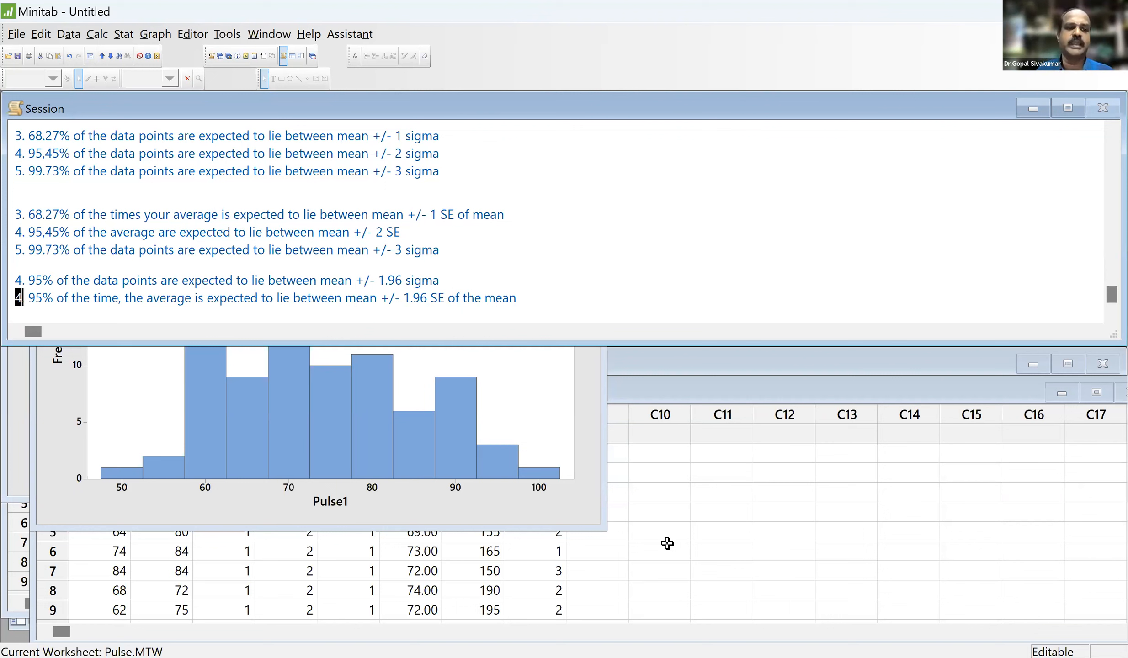
pyautogui.press('Up')
pyautogui.hotkey('shift', 'Right')
pyautogui.write('6')
pyautogui.press('Down')
pyautogui.hotkey('shift', 'Left')
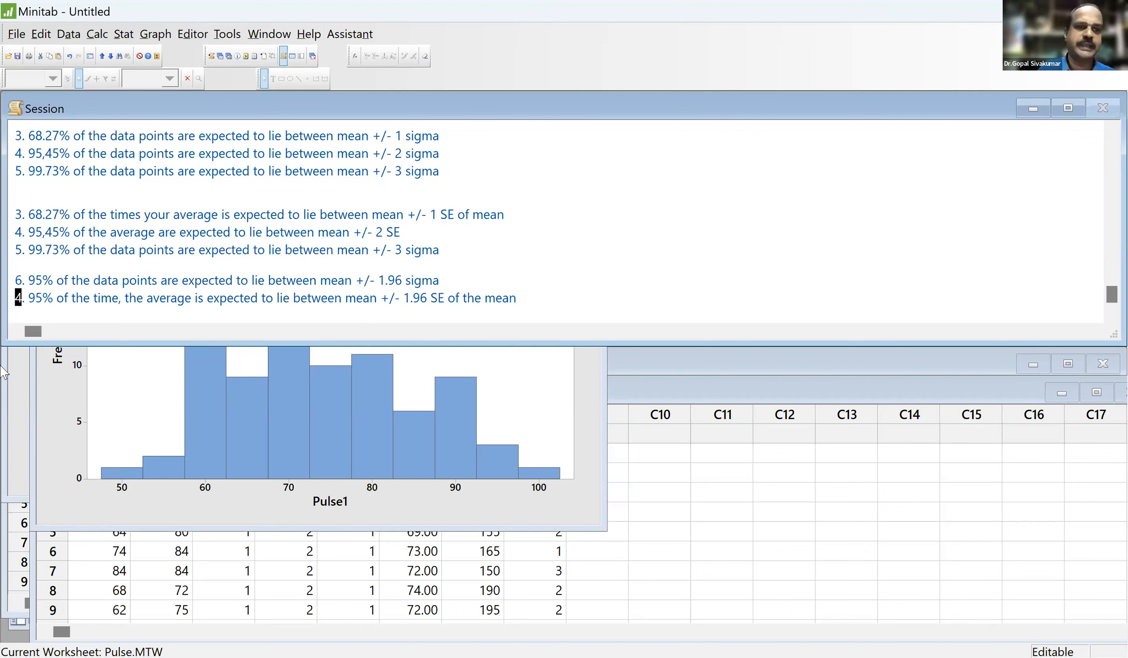
pyautogui.write('7')
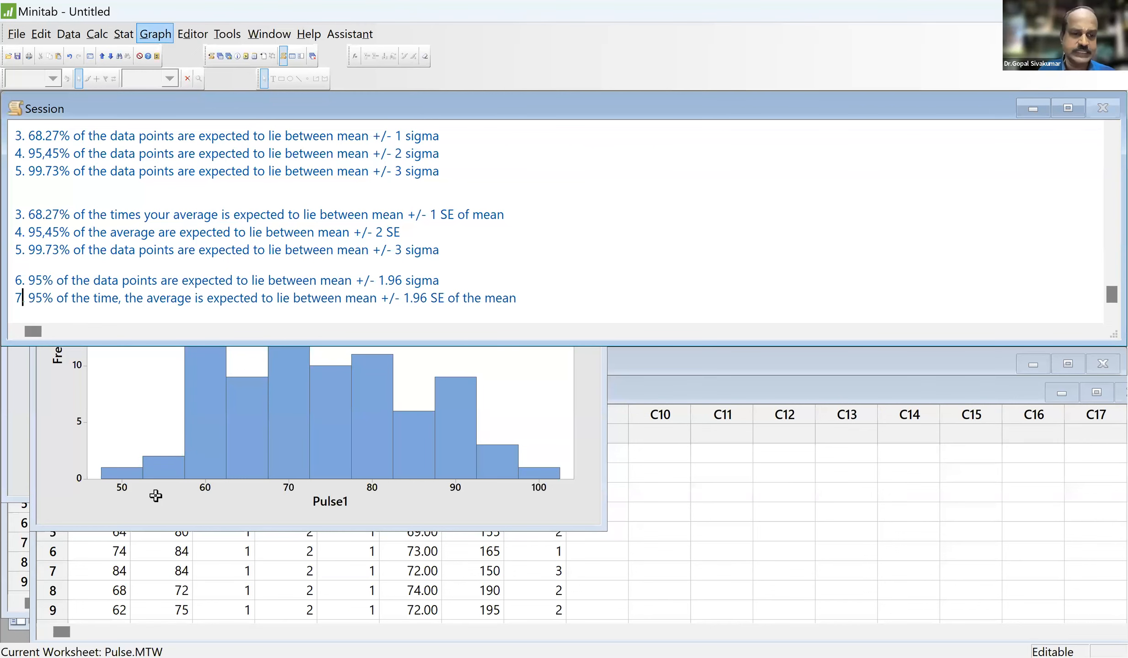
# - Look up the mean and standard deviation of Pulse1 in the descriptive statistics output, highlighting each value
pyautogui.click(286, 591)
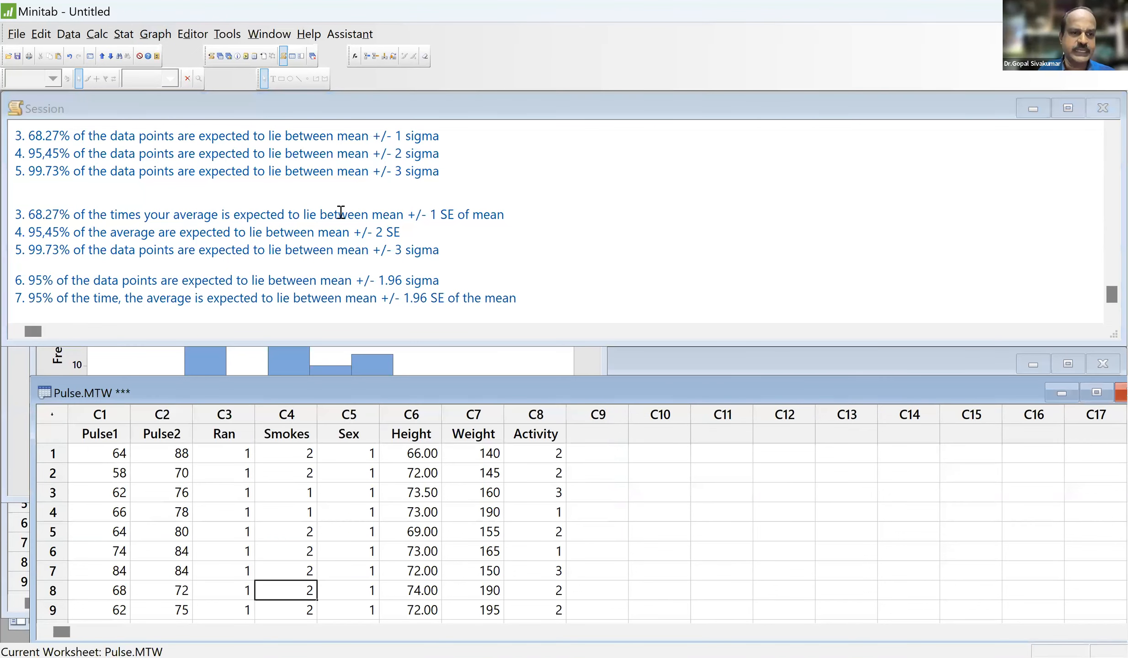
pyautogui.click(300, 218)
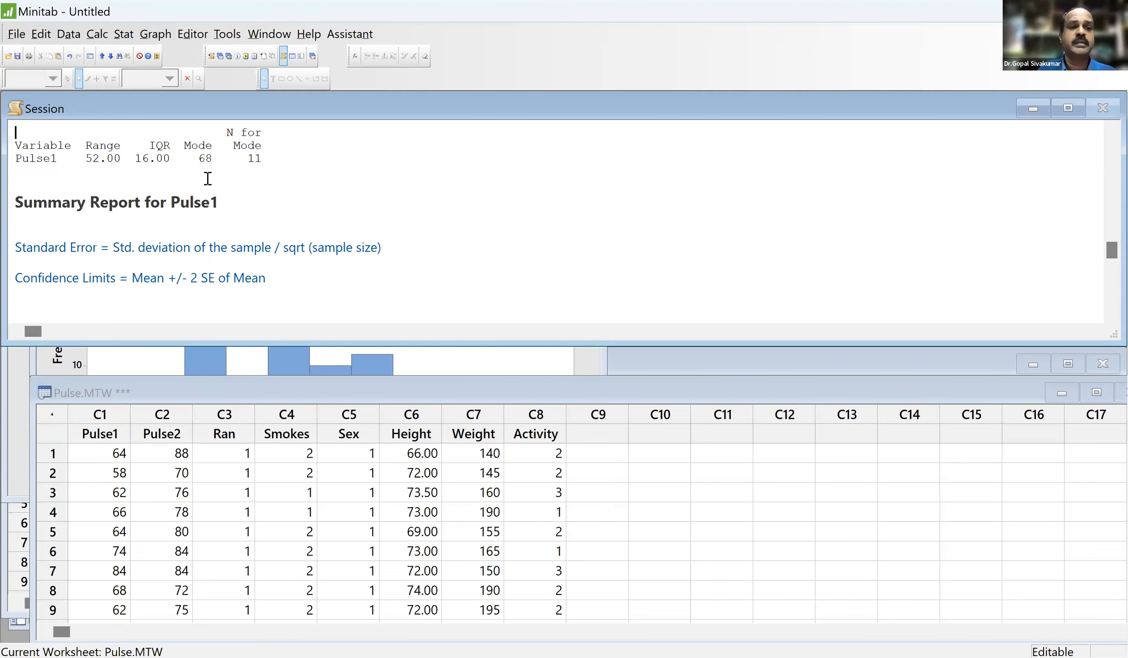
pyautogui.scroll(2, 198, 166)
pyautogui.click(192, 171)
pyautogui.moveTo(199, 171); pyautogui.dragTo(165, 169)
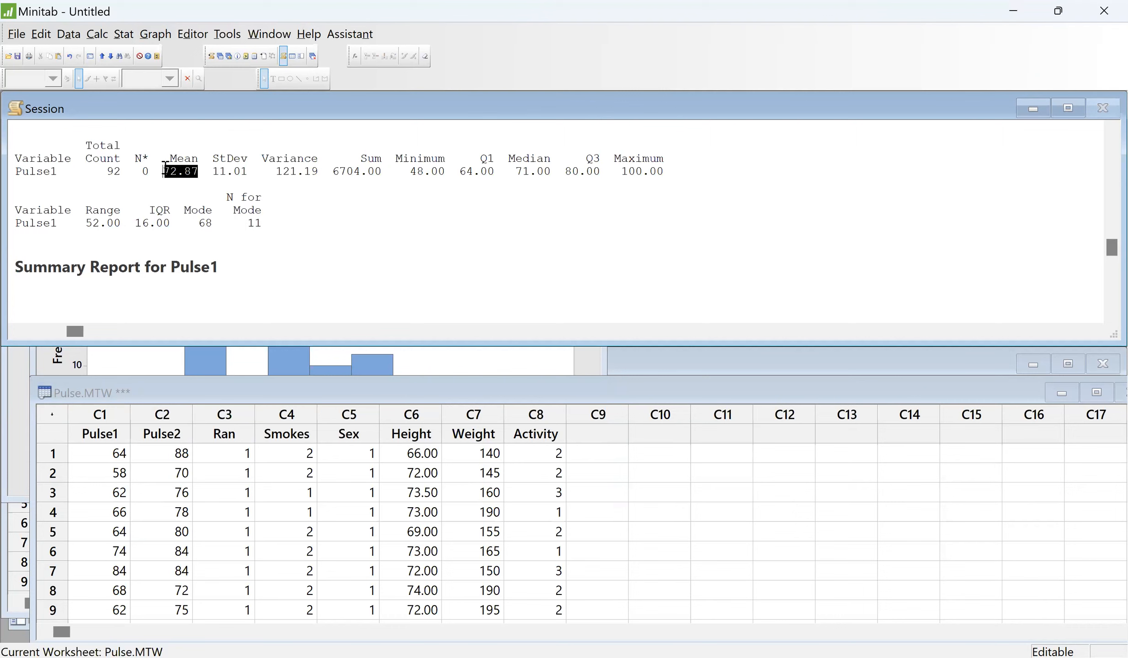
pyautogui.click(213, 172)
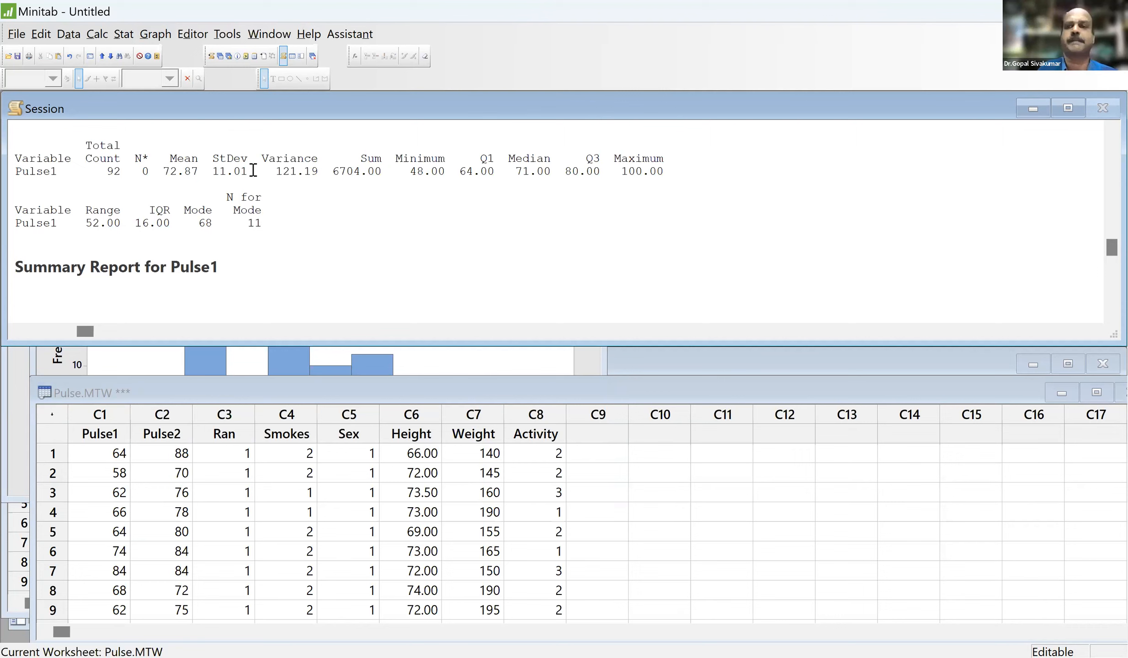
pyautogui.doubleClick(247, 171)
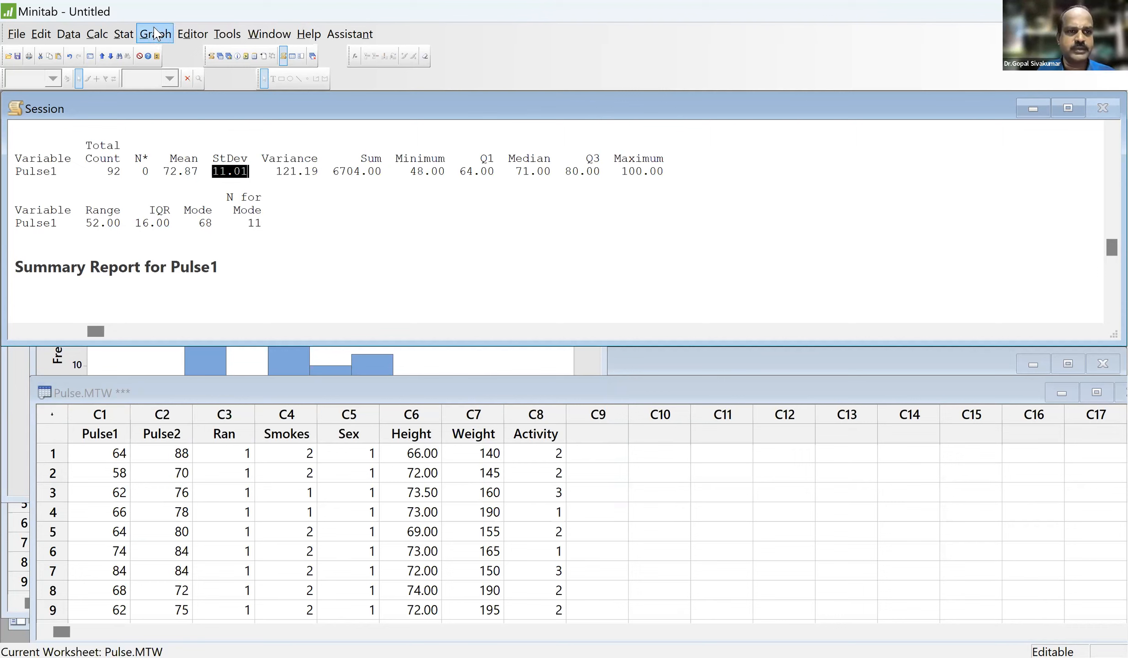
# - Start a probability distribution plot of the View Probability type
pyautogui.click(197, 239)
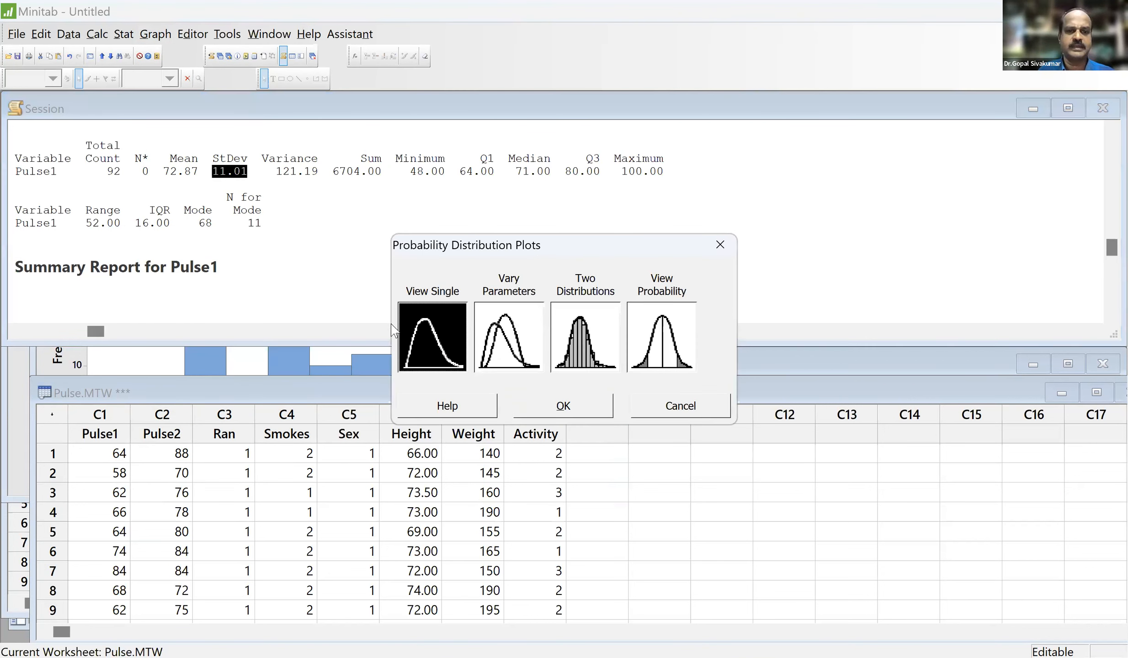
pyautogui.moveTo(576, 245); pyautogui.dragTo(289, 227)
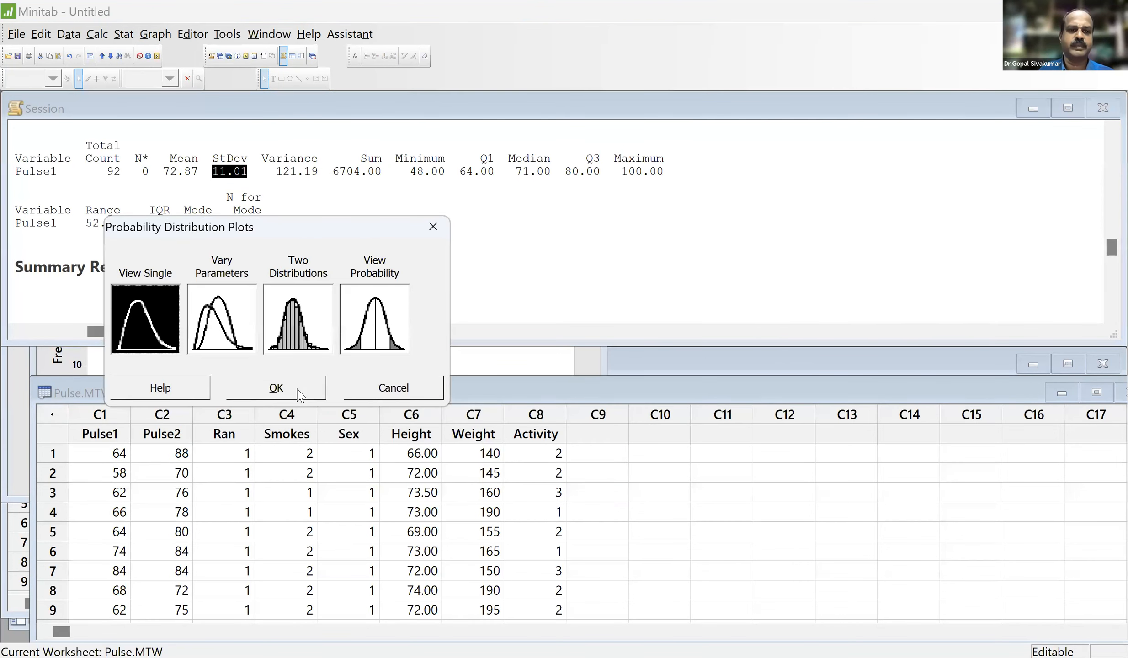
pyautogui.click(375, 319)
pyautogui.click(297, 390)
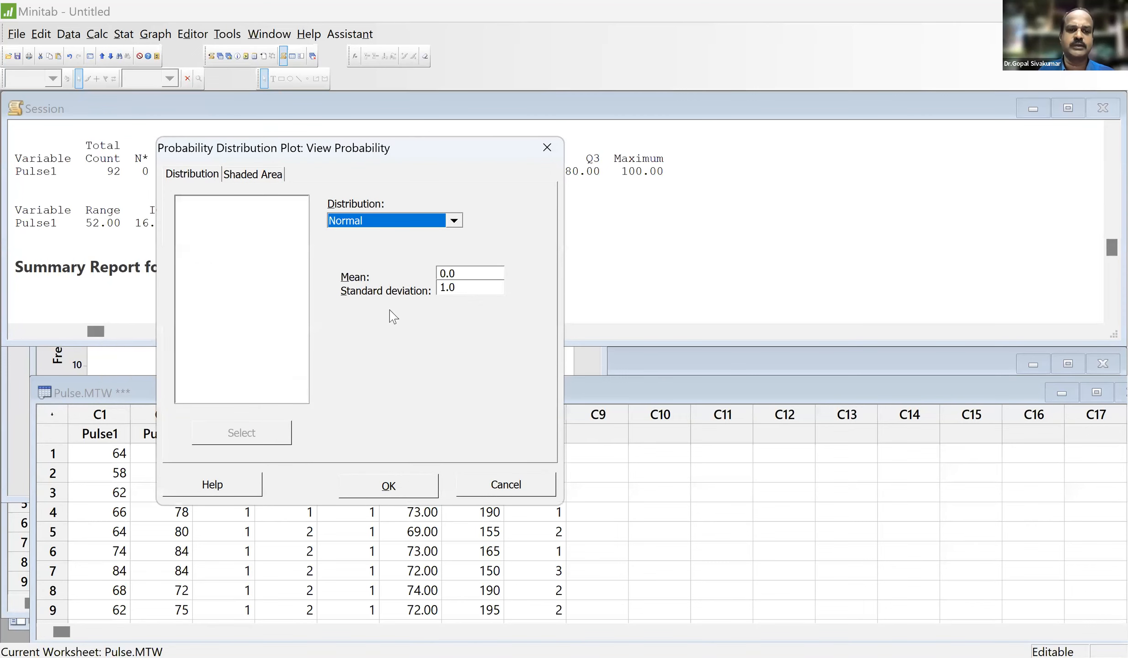
# - Keep the Normal distribution for the plot and set its mean to 72.87
pyautogui.click(454, 221)
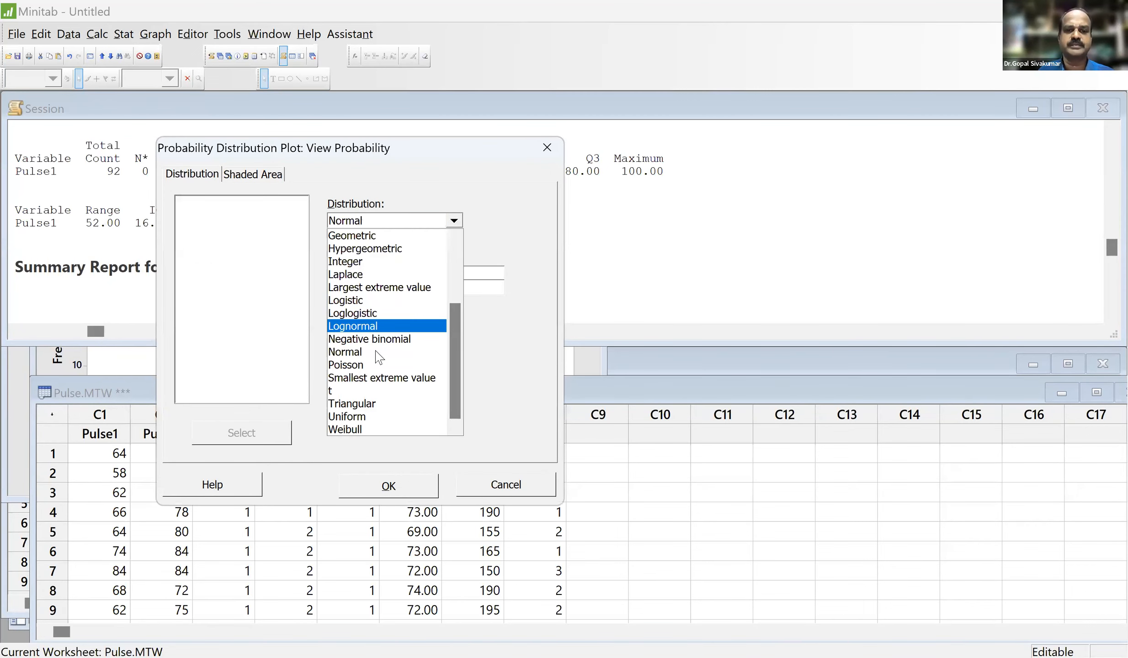
pyautogui.click(470, 273)
pyautogui.press('BackSpace')
pyautogui.press('BackSpace')
pyautogui.press('BackSpace')
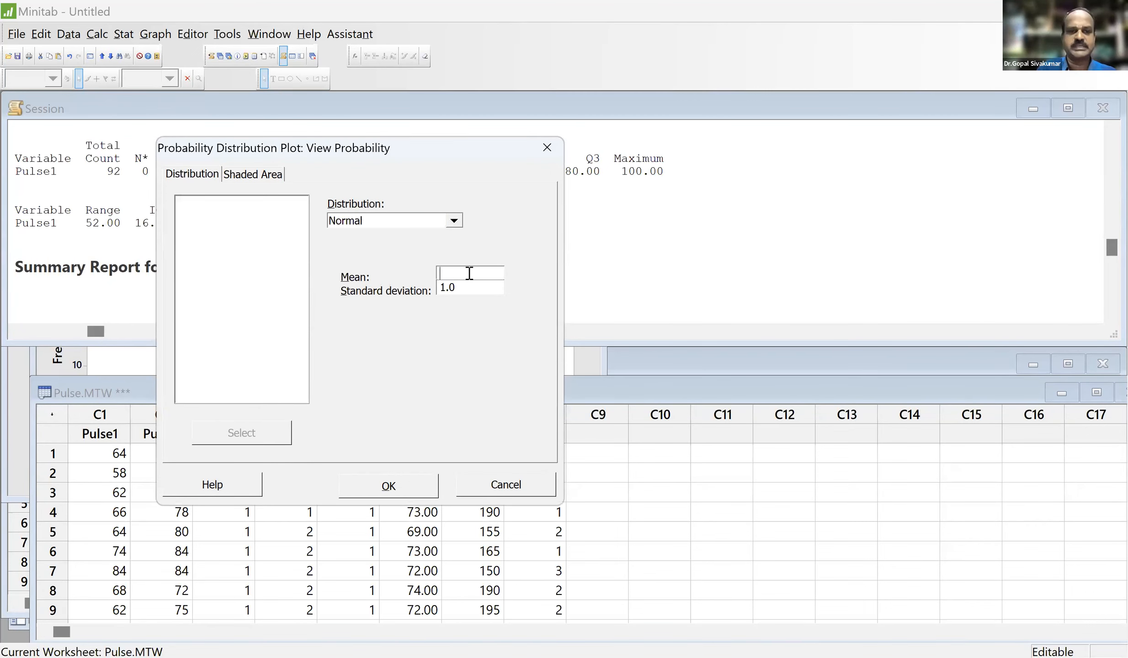
pyautogui.write('72.')
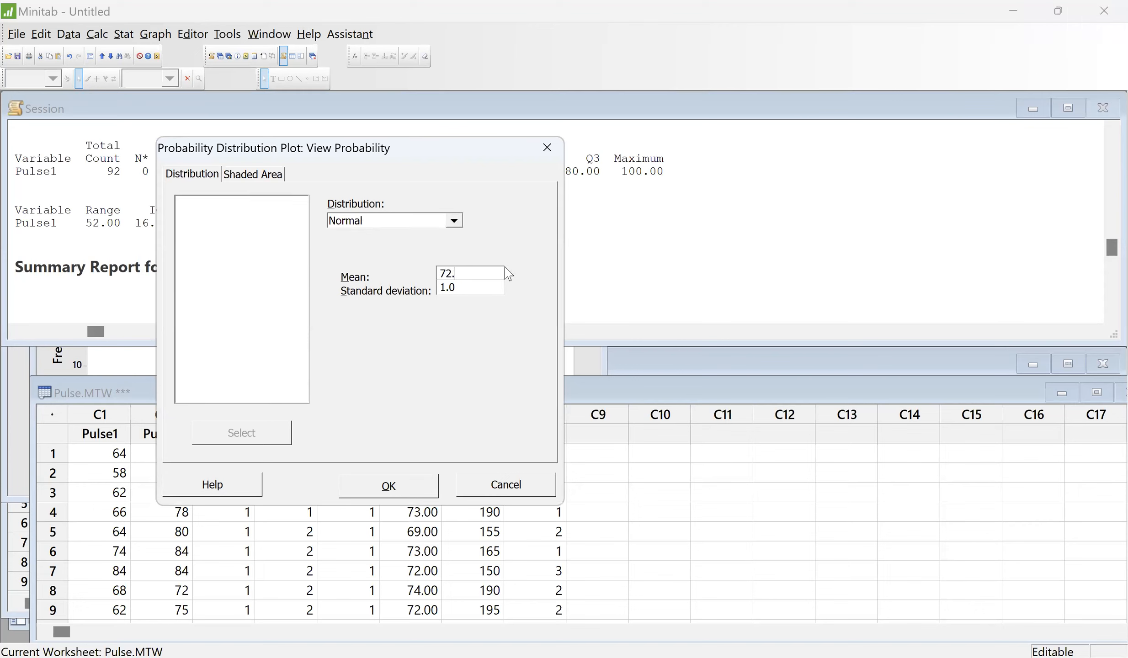
pyautogui.write('87')
# - Set the distribution's standard deviation to 11.01, moving the dialog to uncover the Pulse1 statistics
pyautogui.click(485, 287)
pyautogui.press('BackSpace')
pyautogui.press('BackSpace')
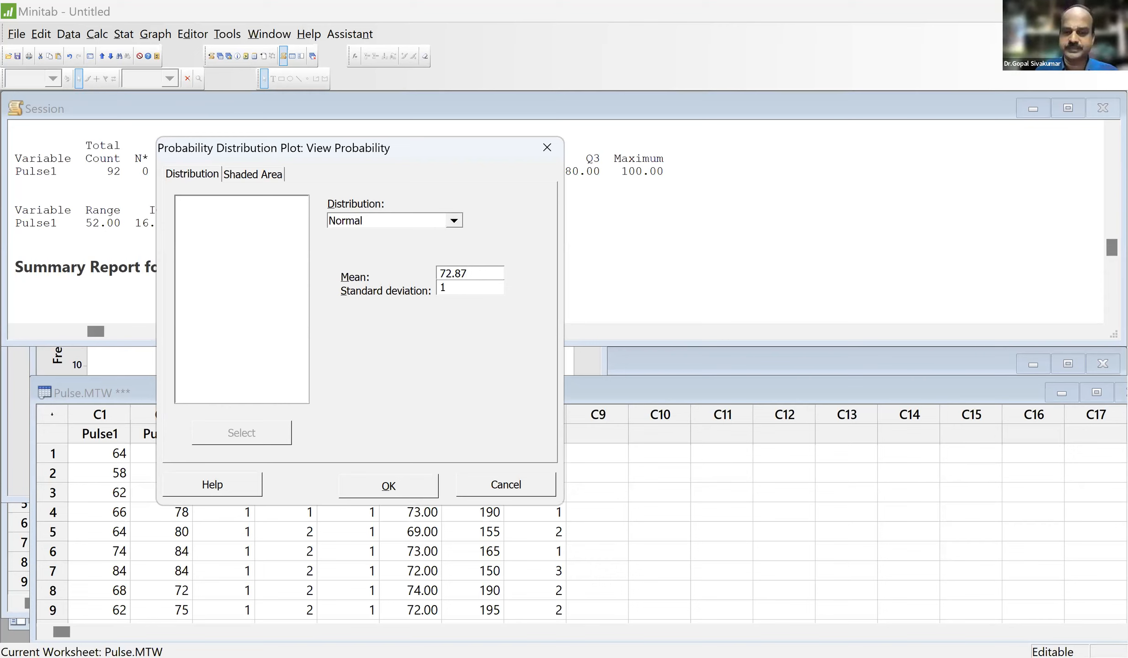
pyautogui.write('1.')
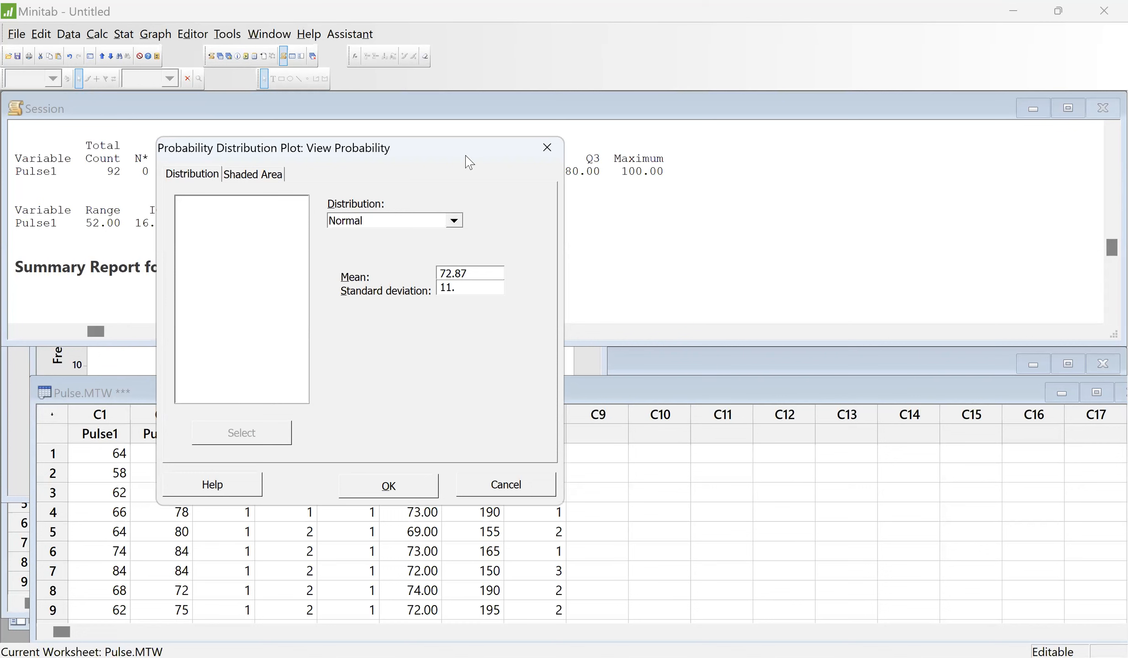
pyautogui.moveTo(470, 162); pyautogui.dragTo(453, 218)
pyautogui.write('01')
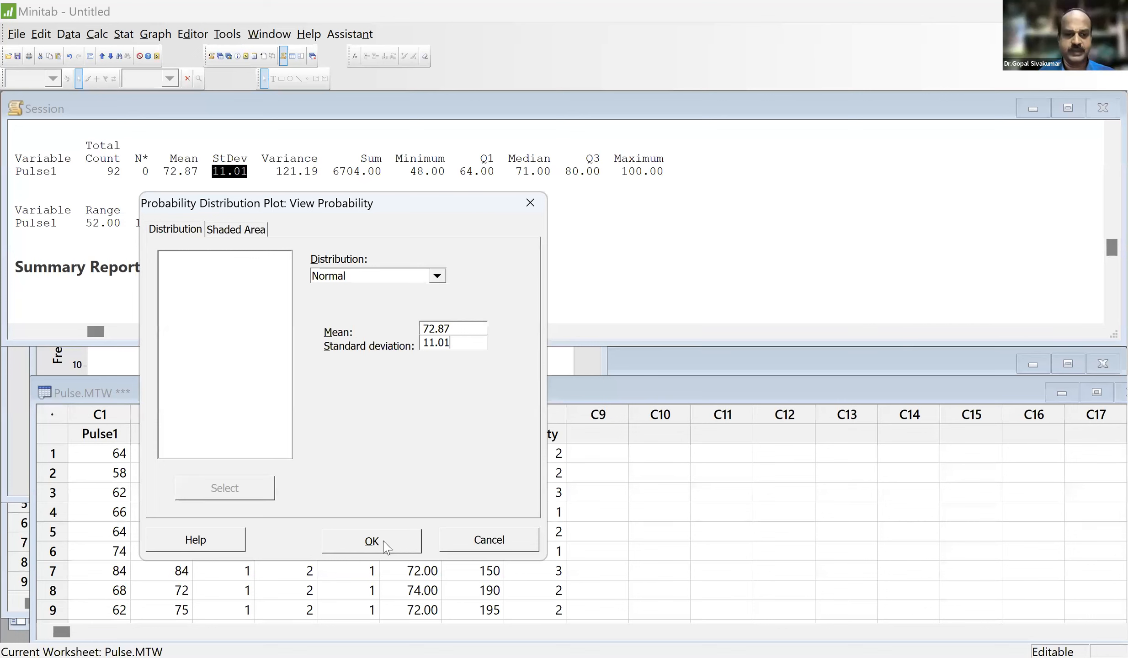
# - Define the plot's shaded area by probability for the right tail, entering 99.73 as the probability
pyautogui.click(244, 233)
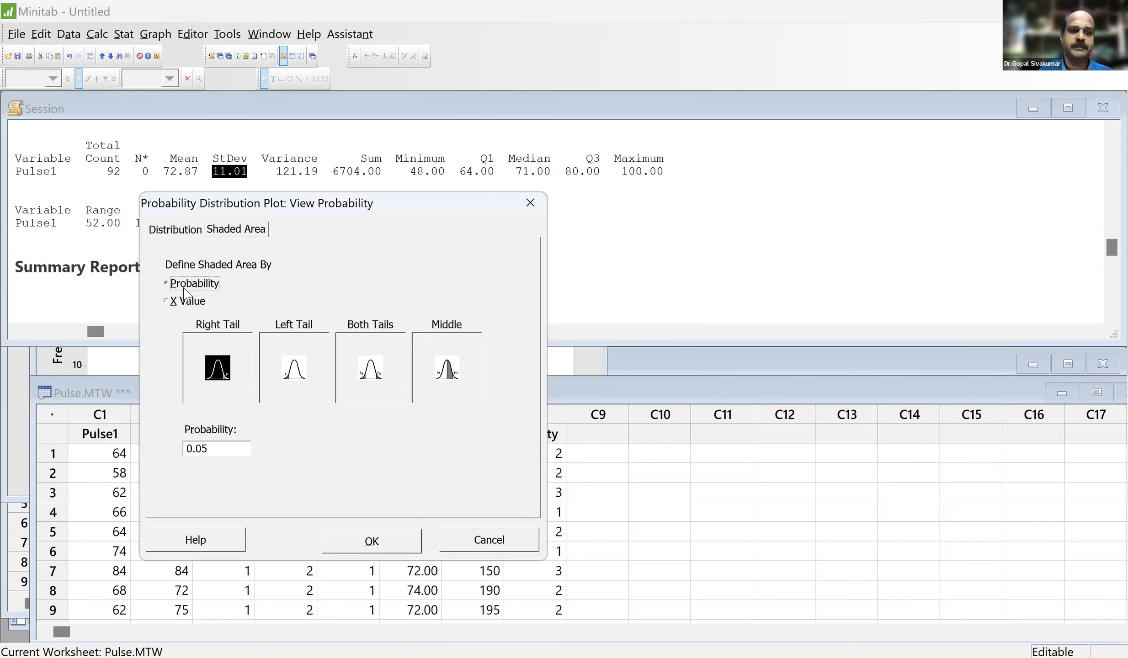
pyautogui.click(216, 448)
pyautogui.press('BackSpace')
pyautogui.press('BackSpace')
pyautogui.press('BackSpace')
pyautogui.press('BackSpace')
pyautogui.write('99.73')
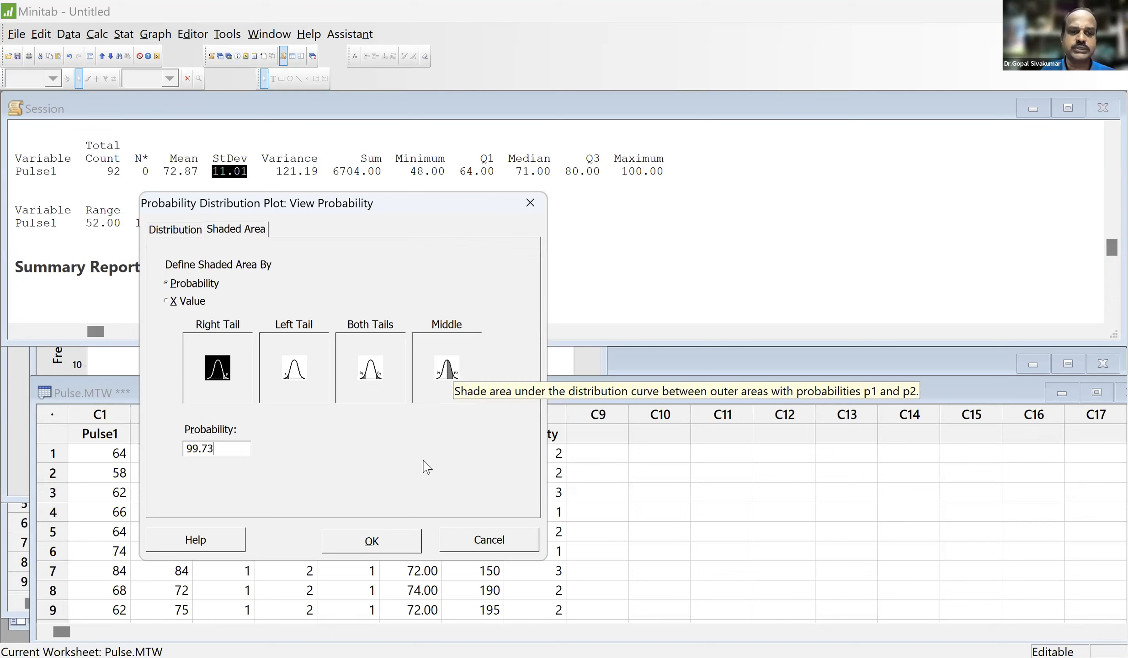
# - Try to create the distribution plot with a right-tail probability of 99.73
pyautogui.press('Return')
pyautogui.press('Return')
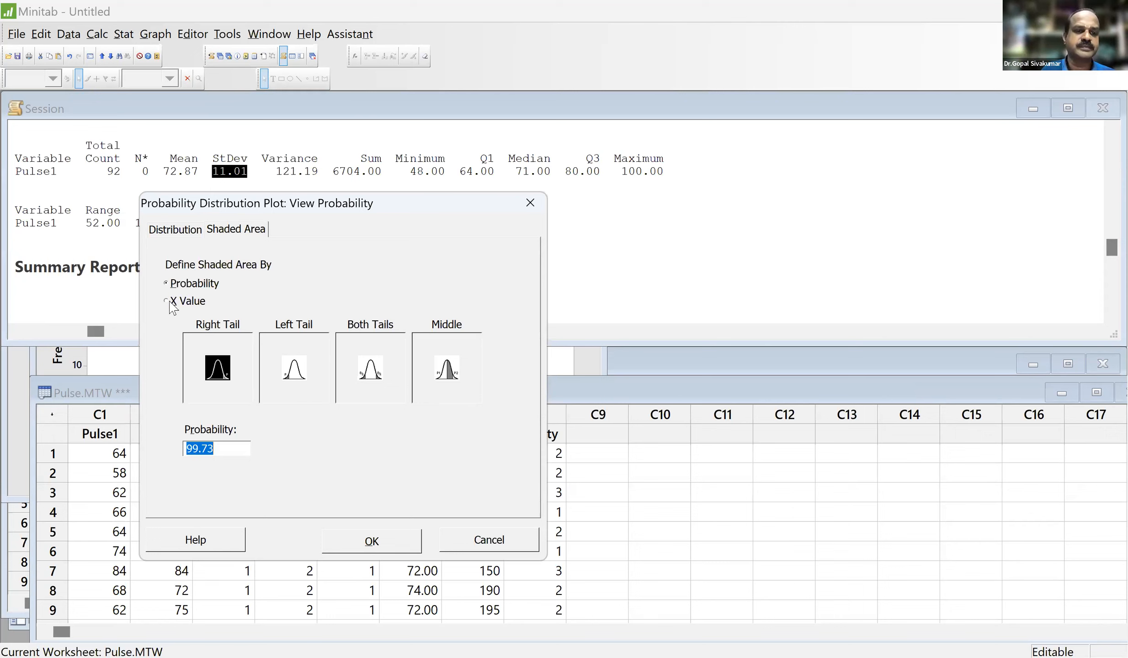
pyautogui.press('Return')
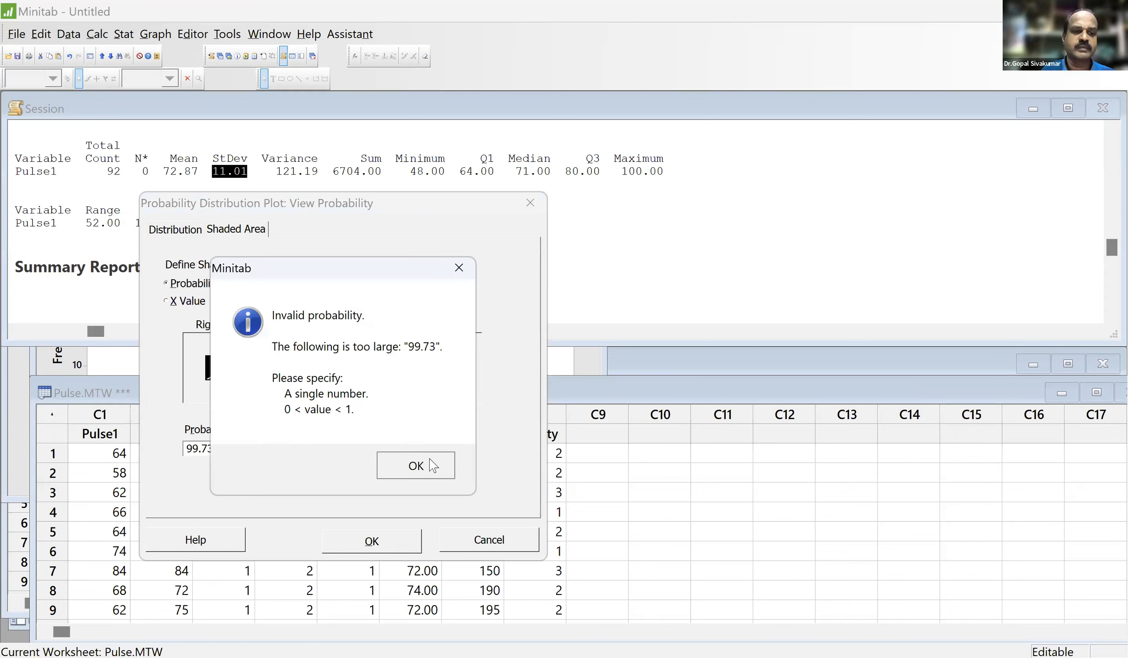
pyautogui.press('Return')
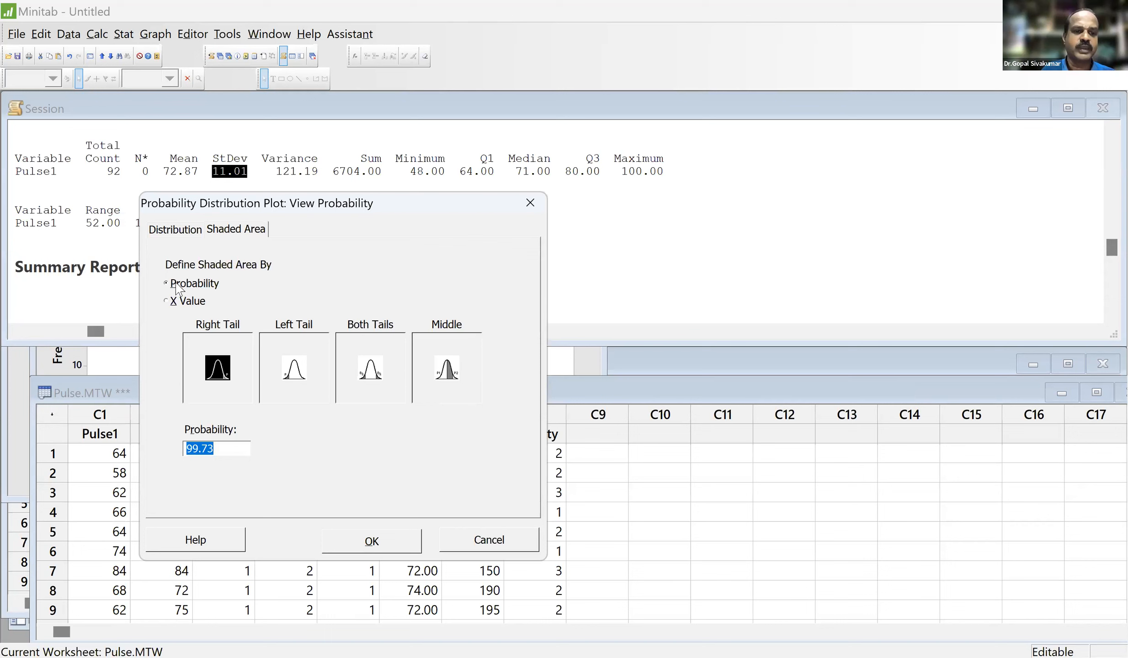
pyautogui.press('Return')
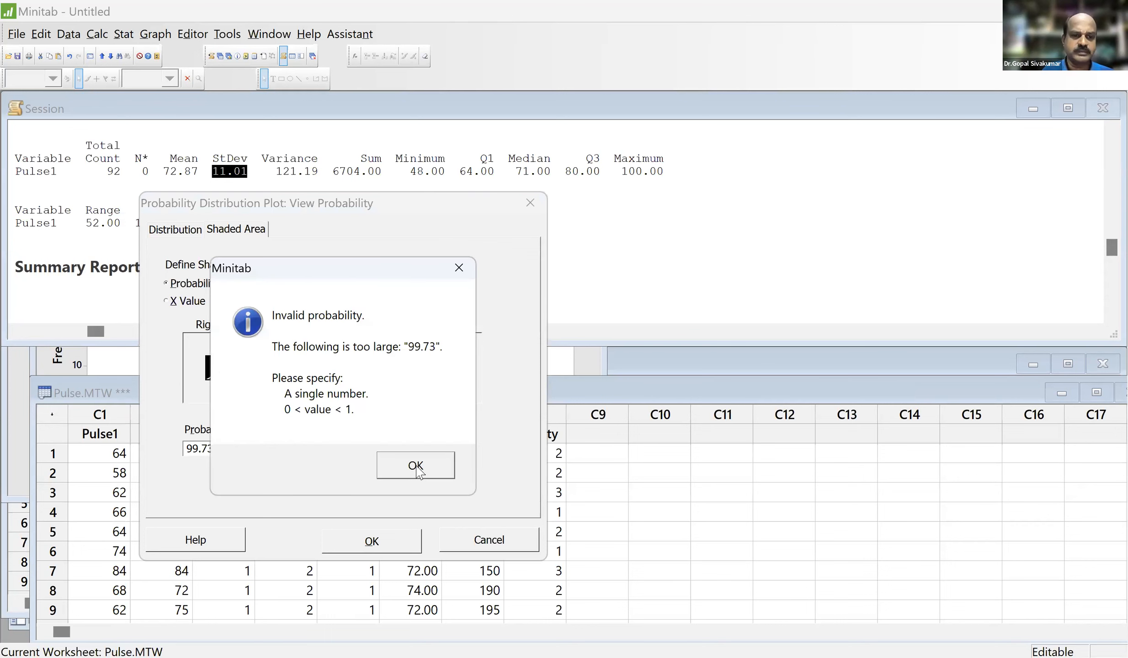
pyautogui.press('Return')
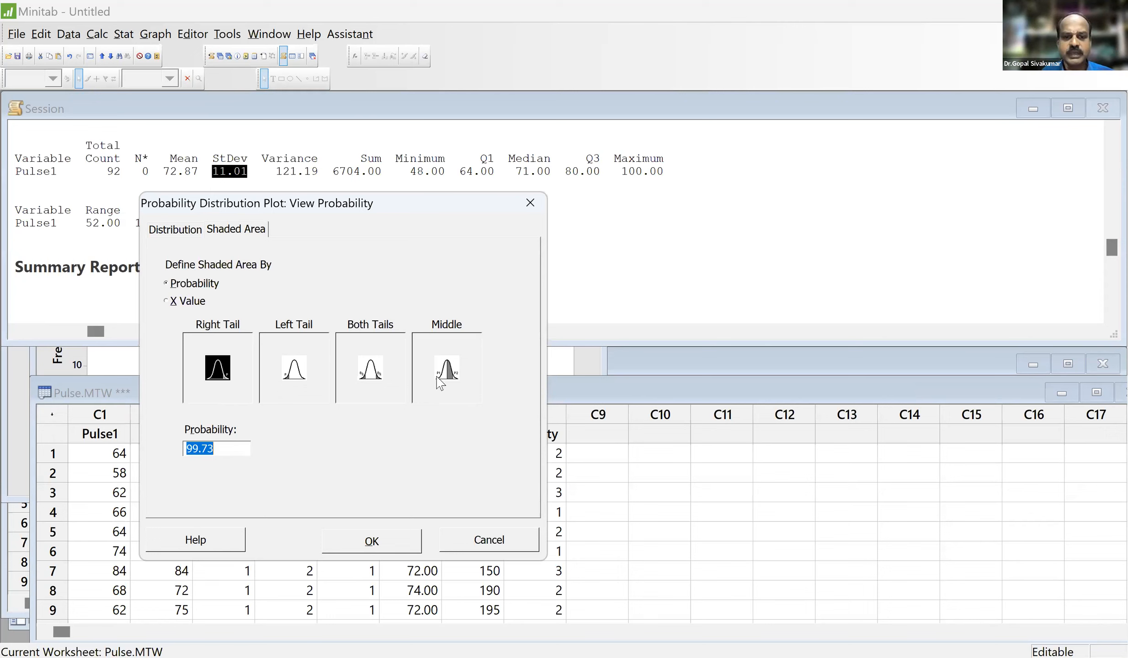
pyautogui.press('Return')
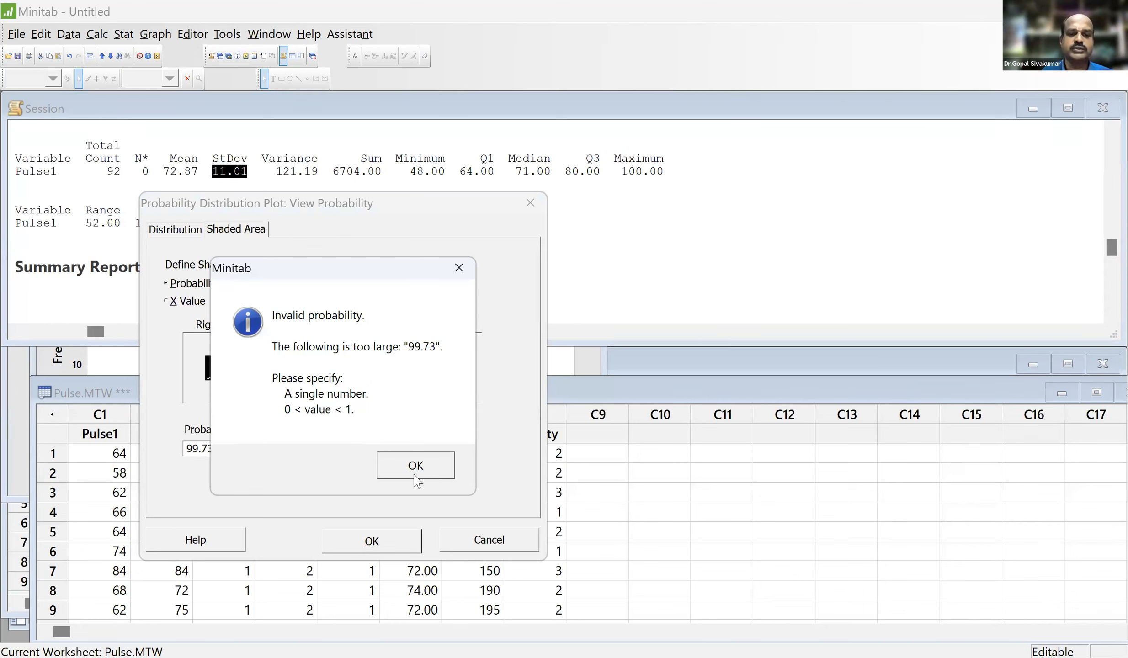
pyautogui.press('Return')
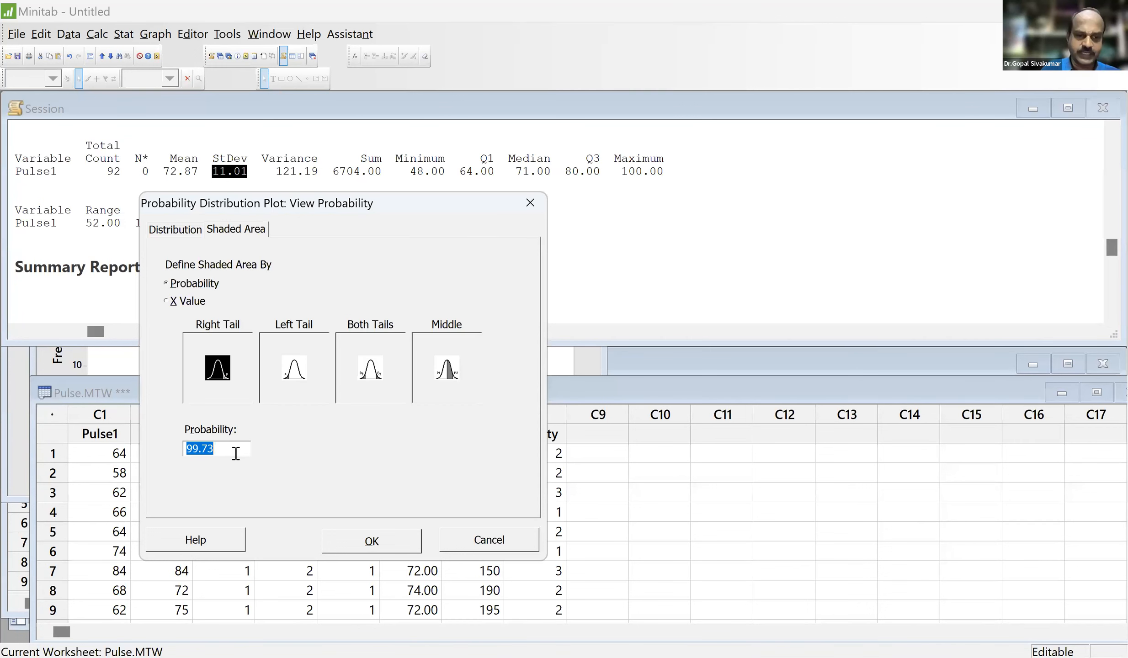
# - Set the probability of the shaded area to 0.9973
pyautogui.write('99')
pyautogui.press('BackSpace')
pyautogui.press('BackSpace')
pyautogui.write('0.9973')
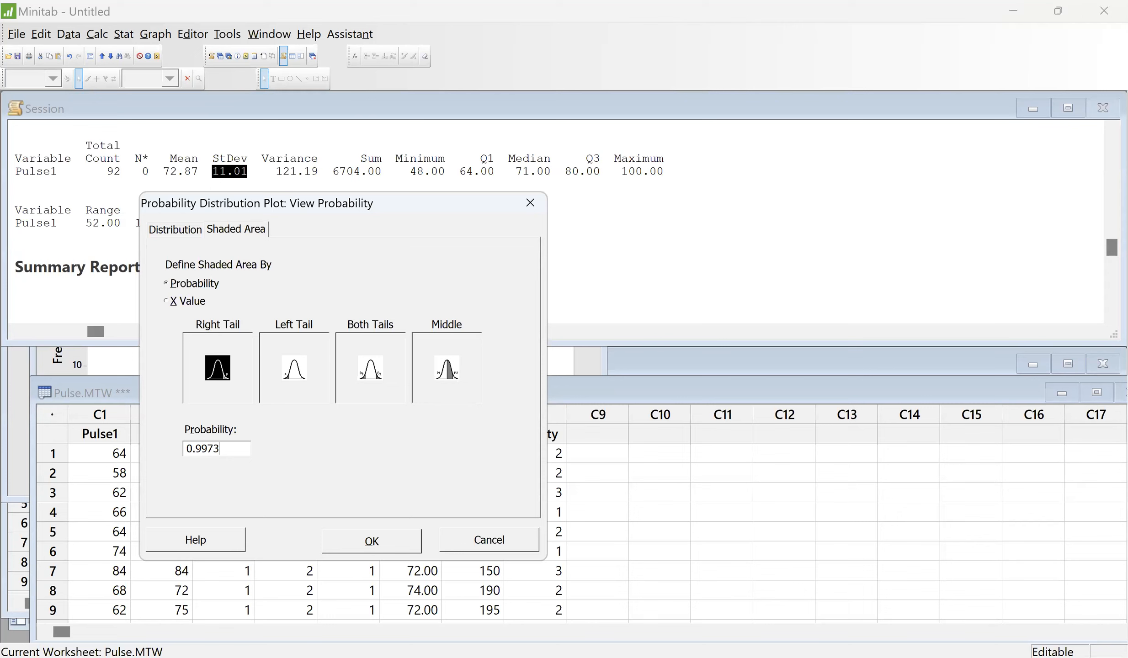
# - Switch the shaded area to Both Tails, create the distribution plot and move its window higher up
pyautogui.click(447, 368)
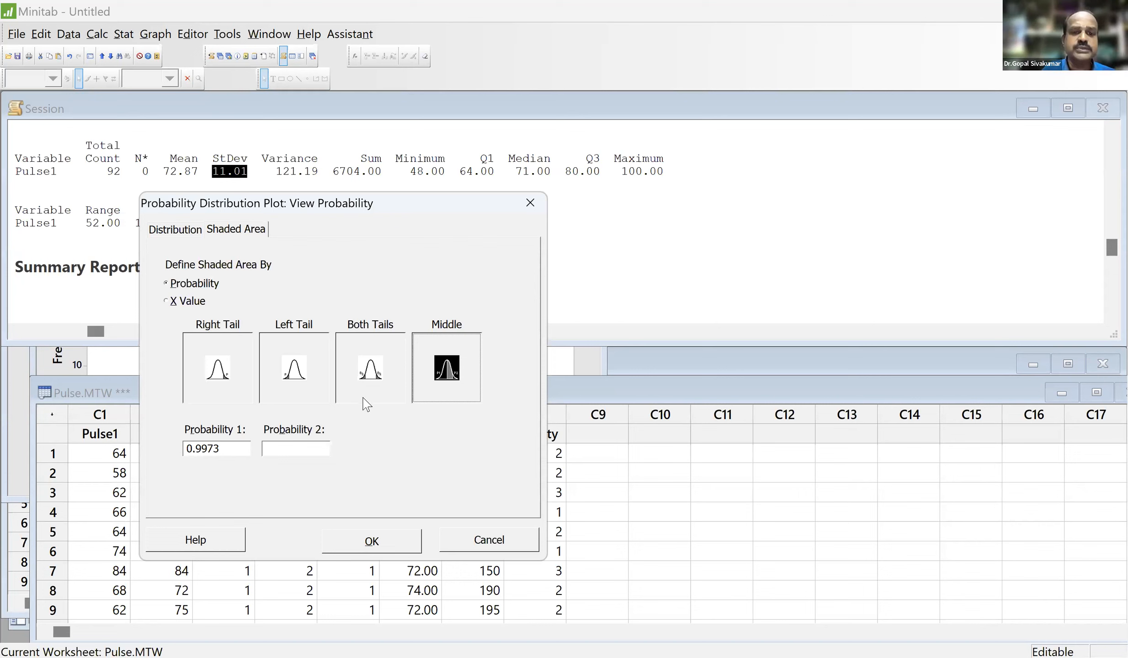
pyautogui.click(380, 387)
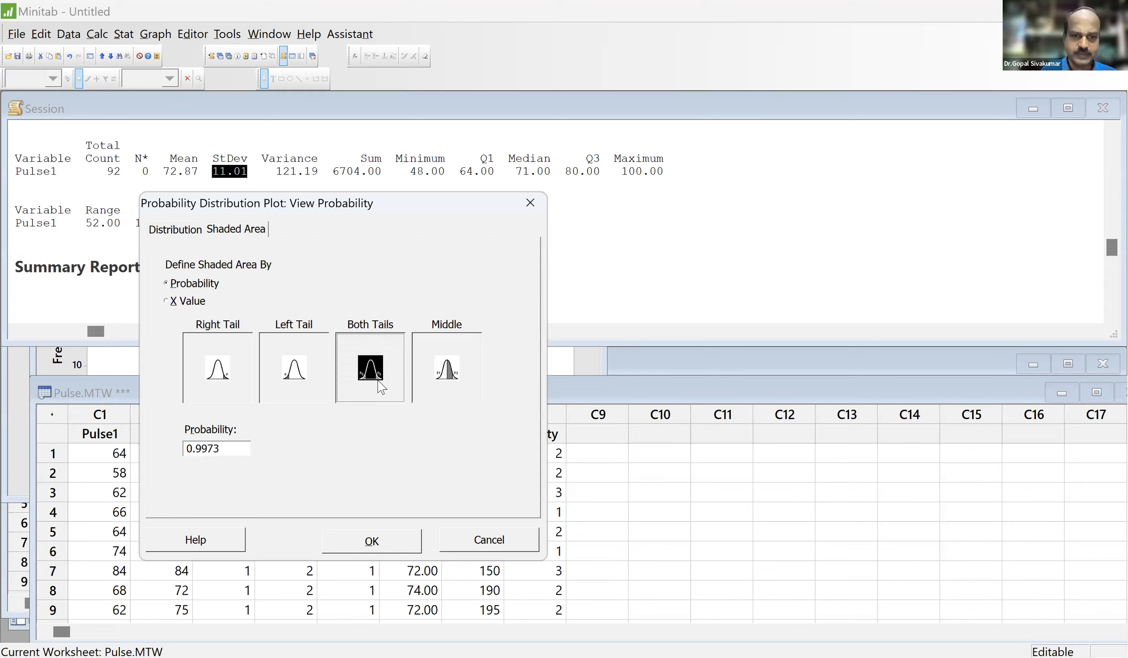
pyautogui.click(394, 550)
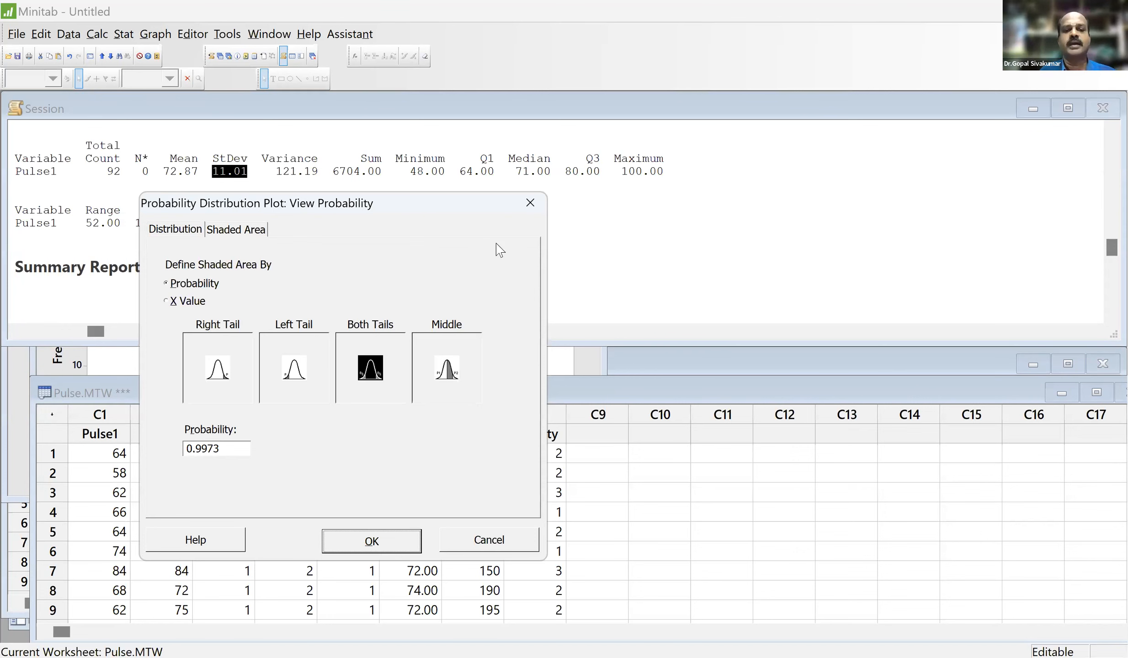
pyautogui.press('Return')
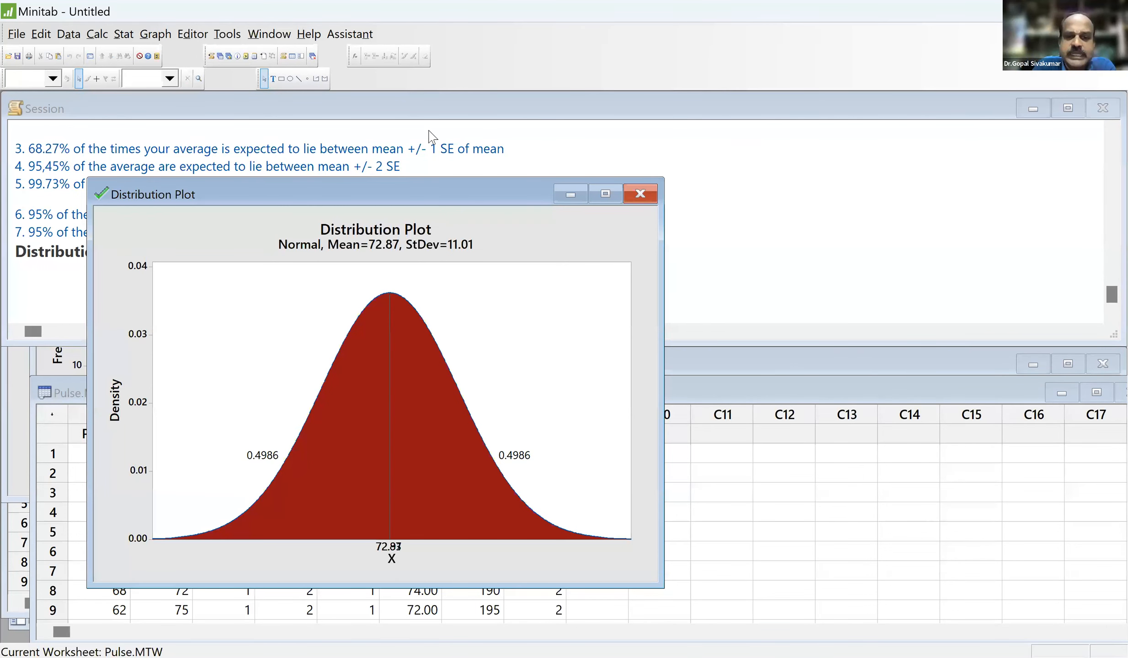
pyautogui.moveTo(434, 204); pyautogui.dragTo(432, 136)
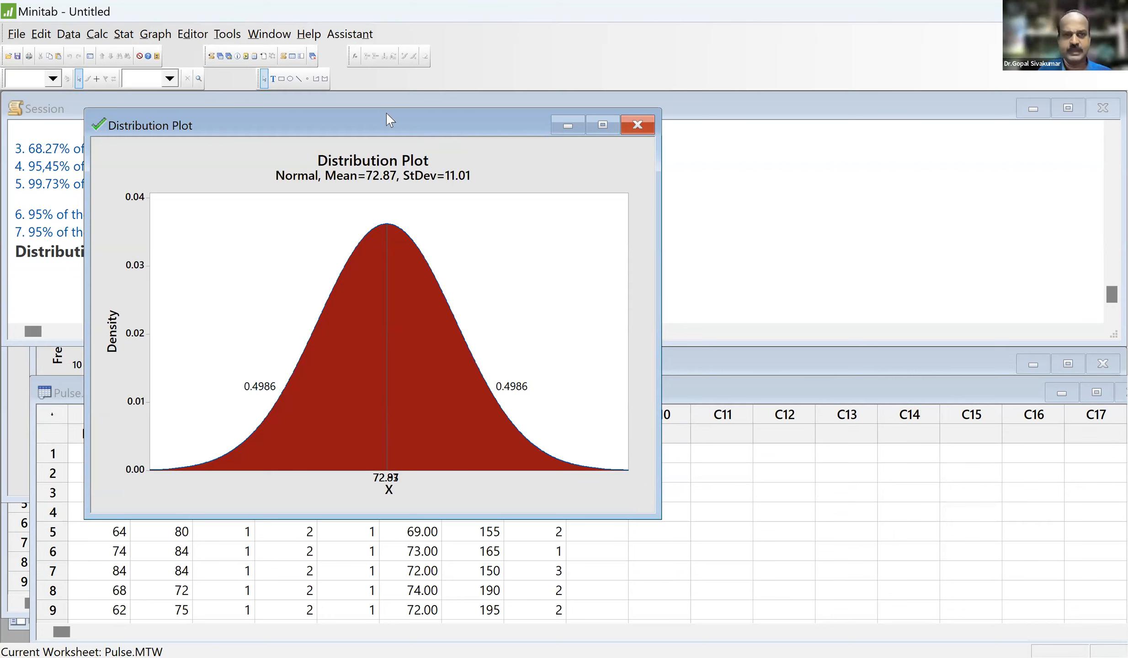
# - Create another View Probability distribution plot, shading both tails with a probability of 0.6827
pyautogui.click(155, 34)
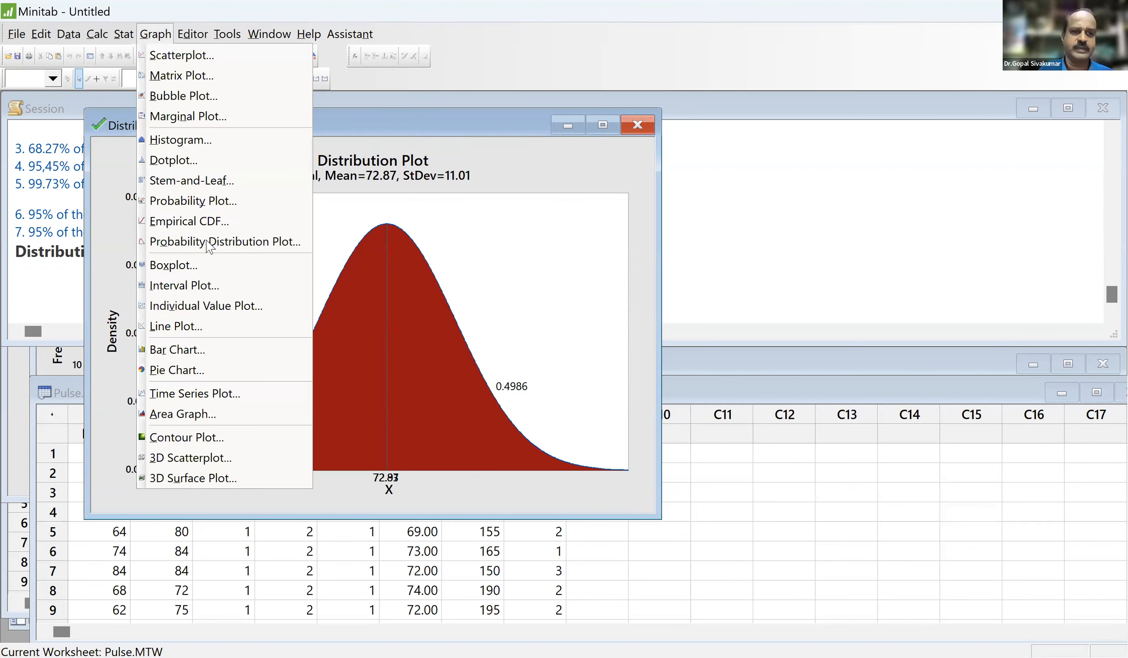
pyautogui.click(209, 243)
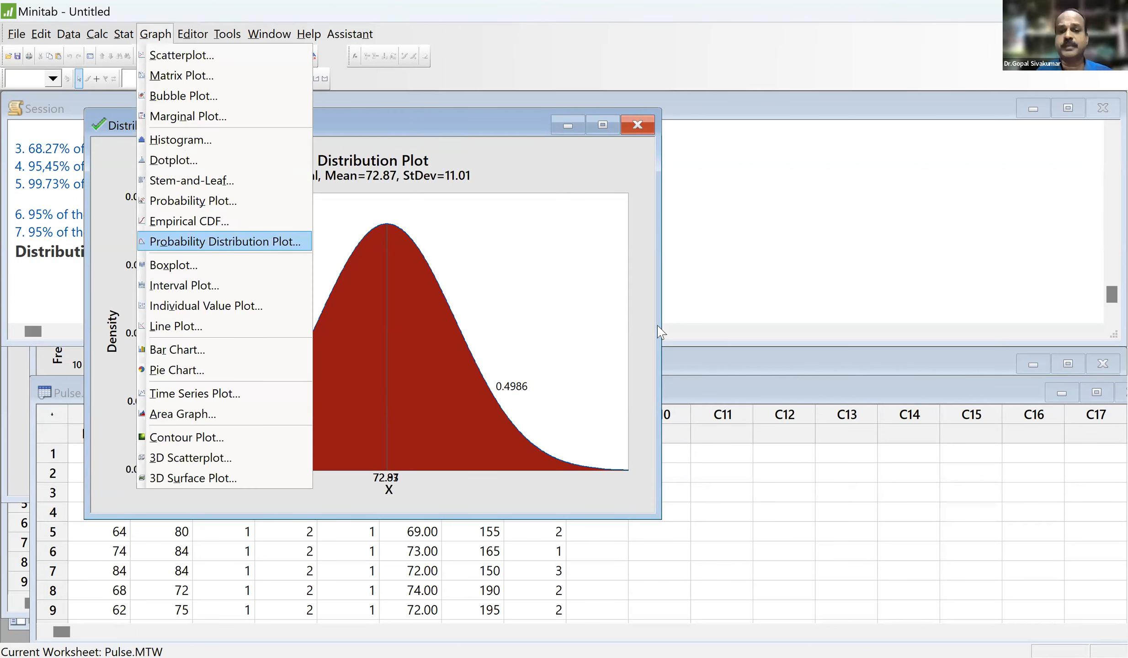
pyautogui.click(548, 405)
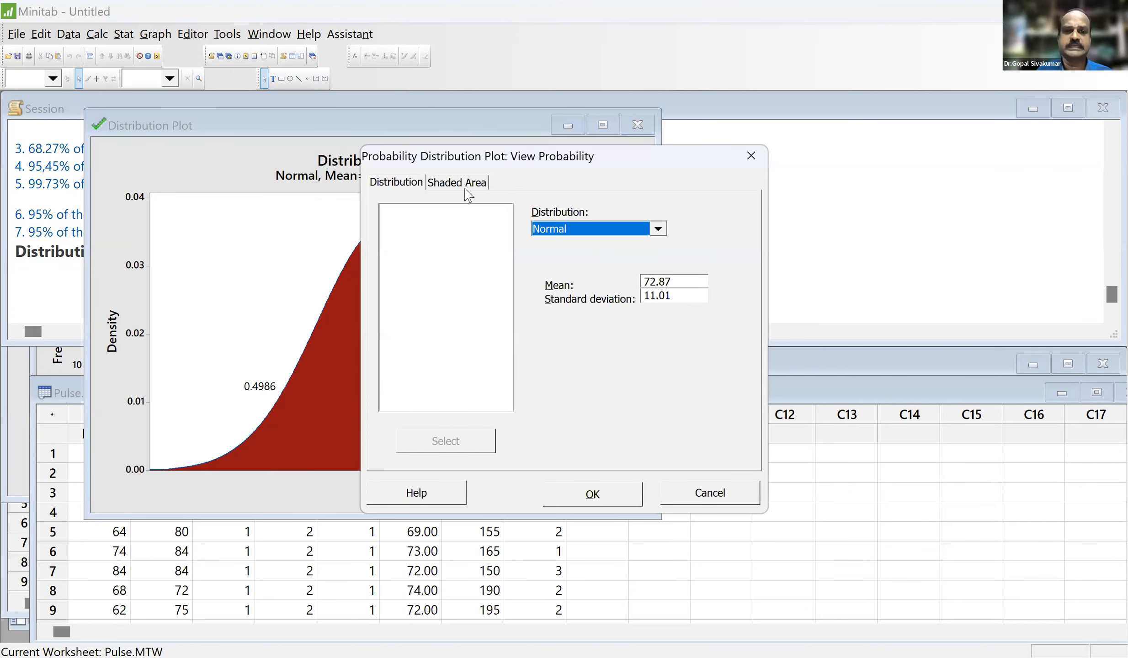
pyautogui.click(465, 187)
pyautogui.click(449, 404)
pyautogui.press('BackSpace')
pyautogui.press('BackSpace')
pyautogui.press('BackSpace')
pyautogui.press('BackSpace')
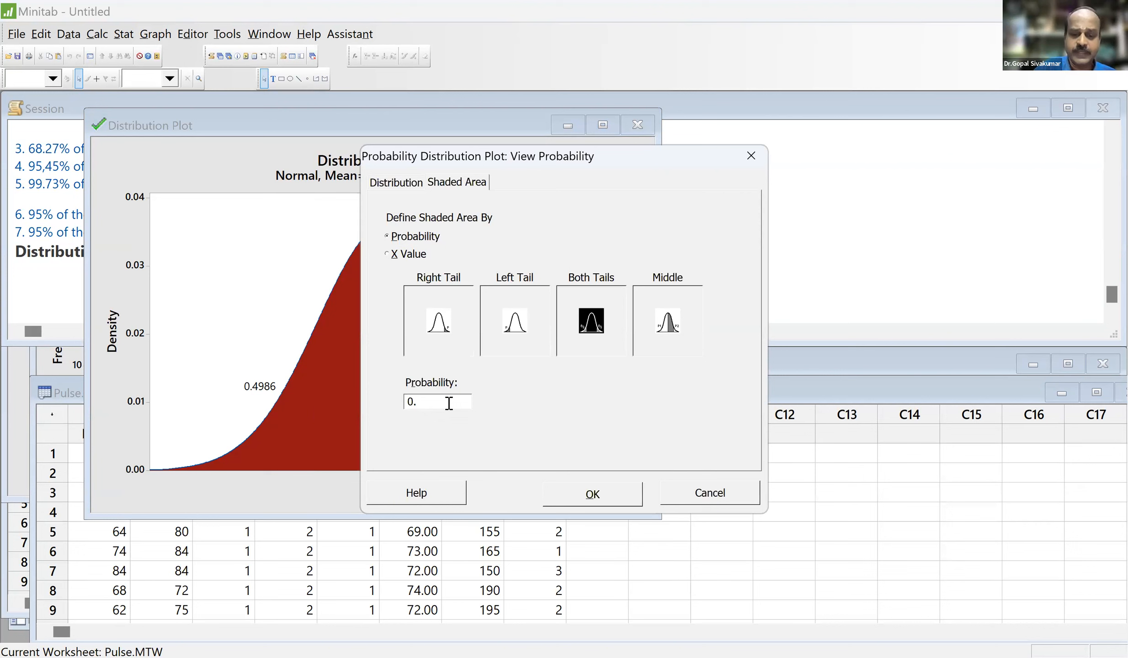
pyautogui.write('6827')
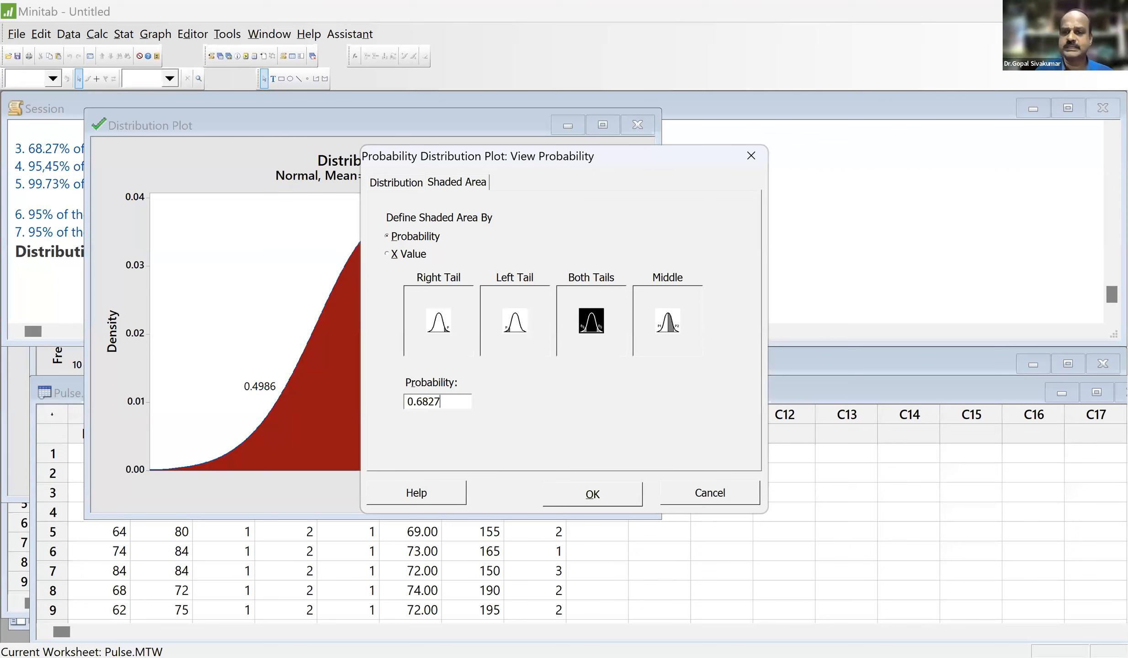
pyautogui.click(612, 501)
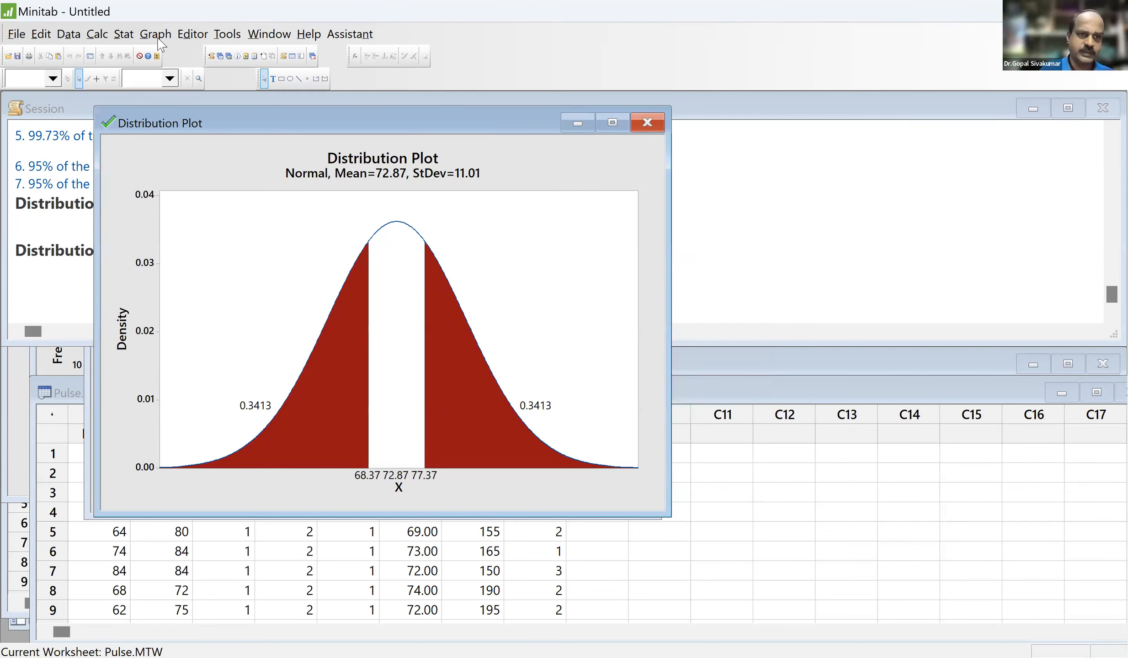
# - Start another View Probability distribution plot and switch its shaded area to Middle
pyautogui.hotkey('alt', 'g')
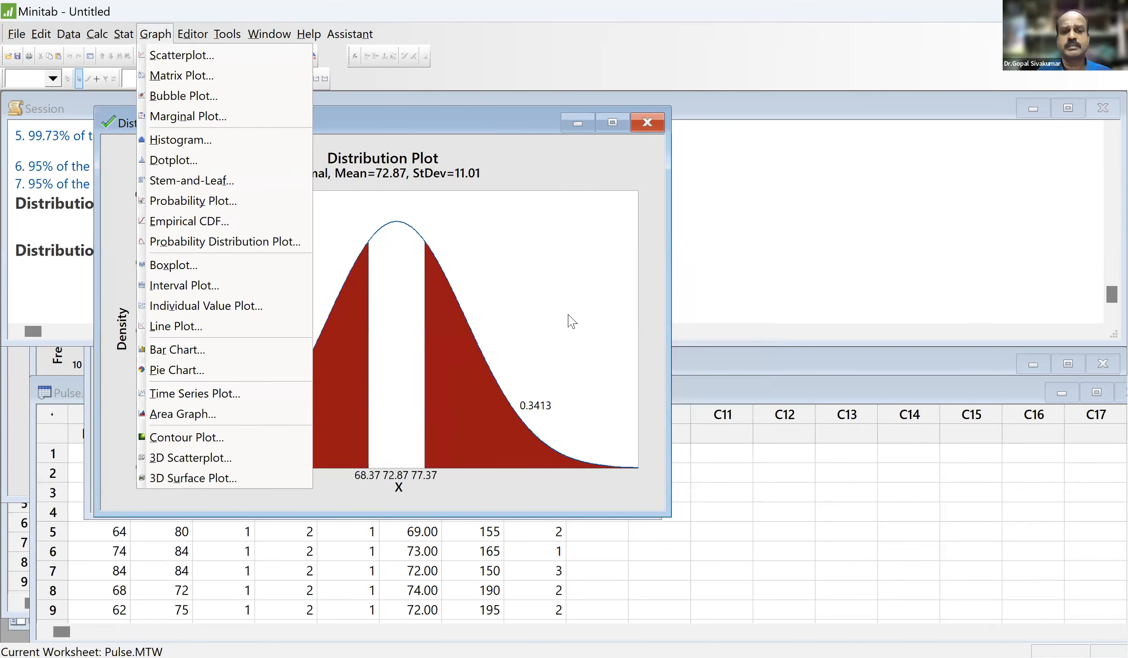
pyautogui.press('Return')
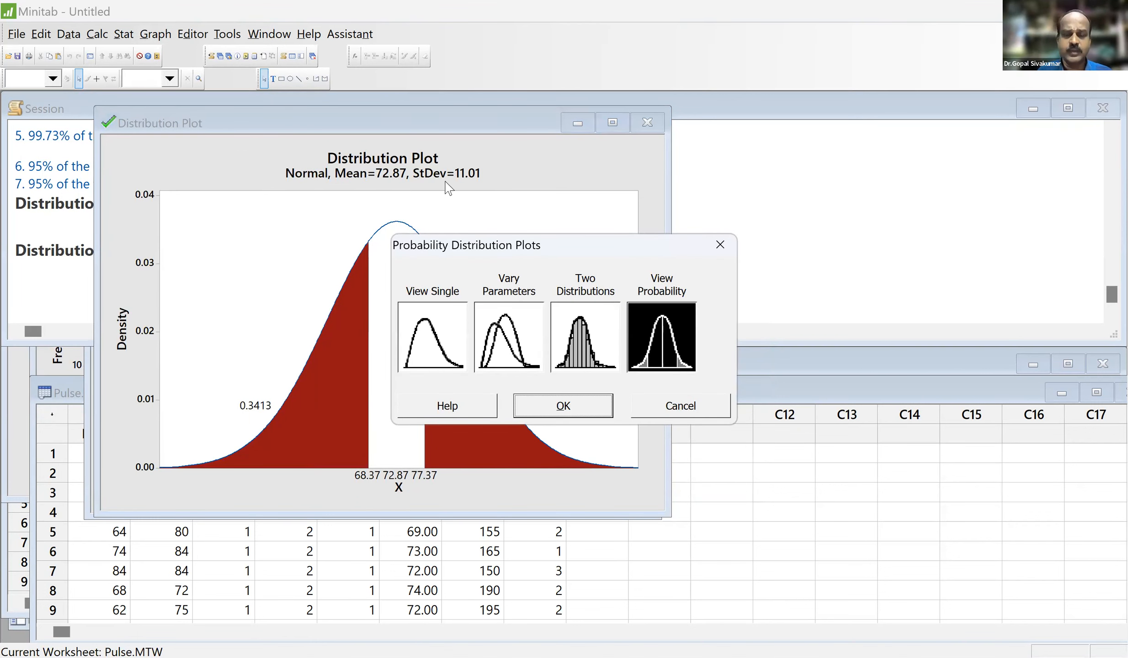
pyautogui.press('Return')
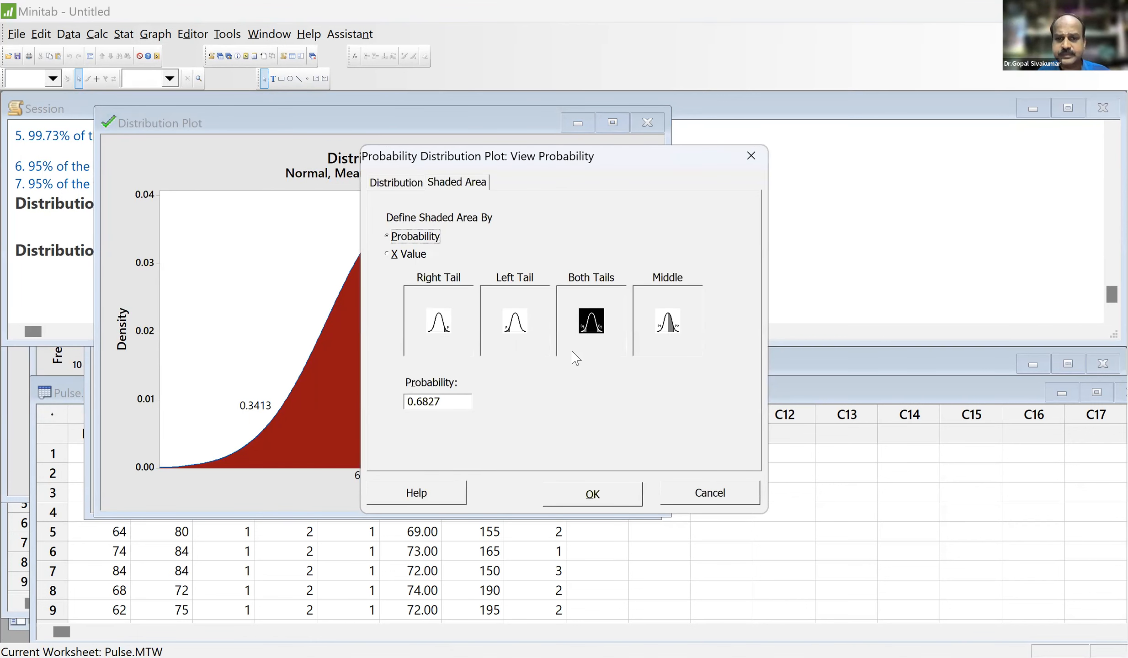
pyautogui.click(670, 342)
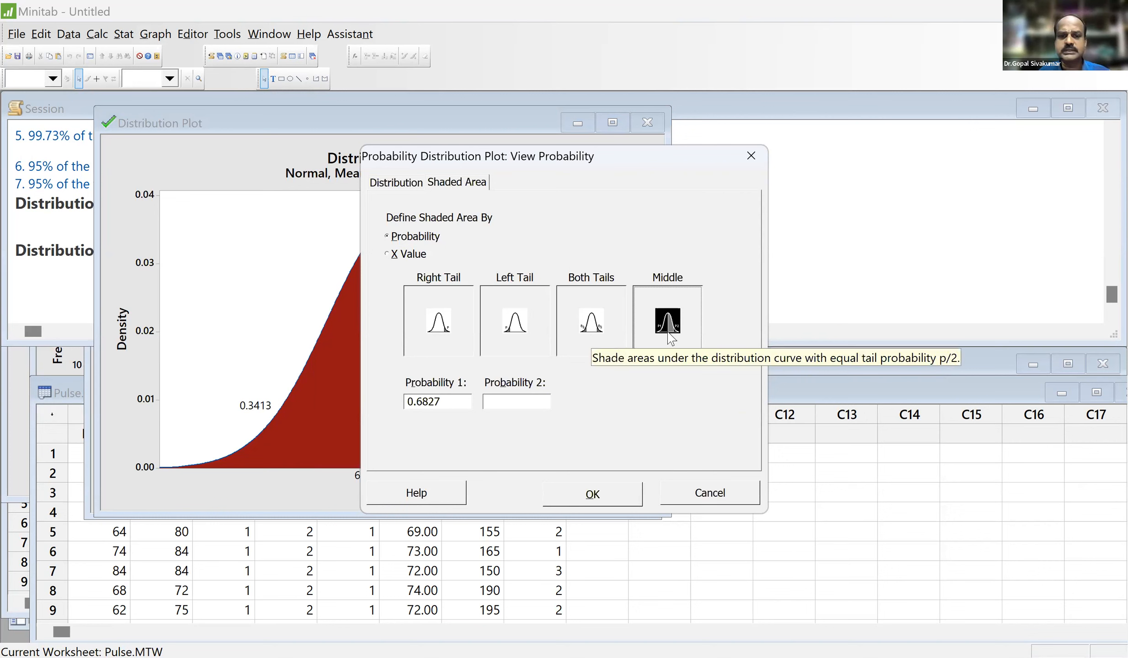
pyautogui.click(605, 340)
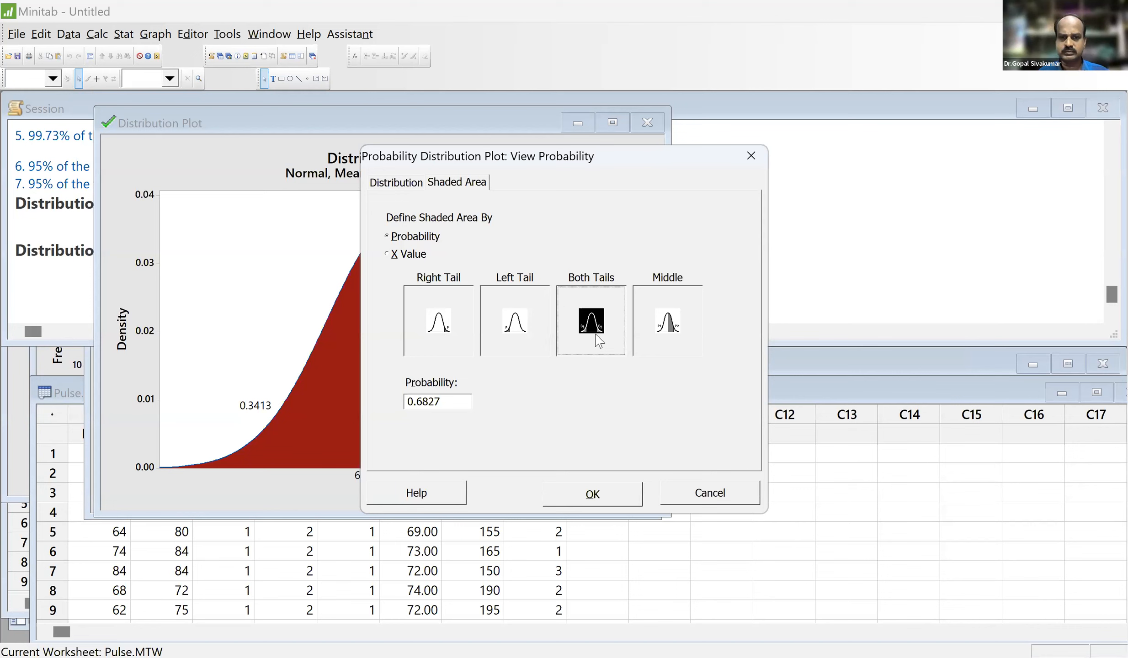
pyautogui.click(660, 334)
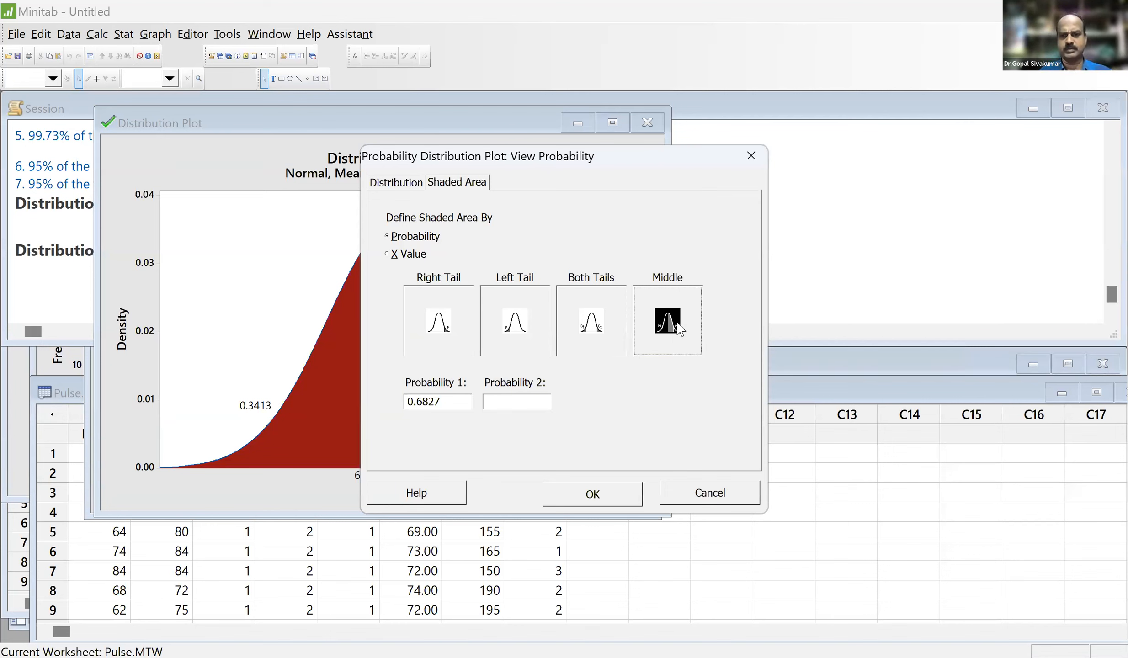
# - Set Probability 1 of the middle shaded area to 0.34135
pyautogui.click(453, 406)
pyautogui.press('BackSpace')
pyautogui.press('BackSpace')
pyautogui.press('BackSpace')
pyautogui.press('BackSpace')
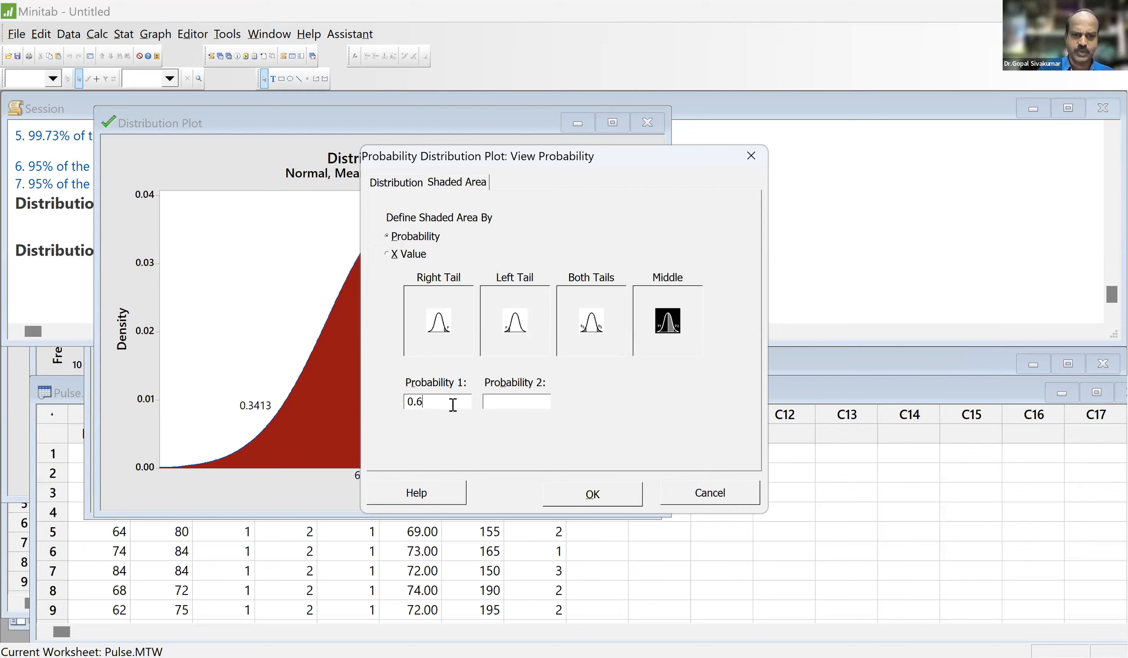
pyautogui.write('34')
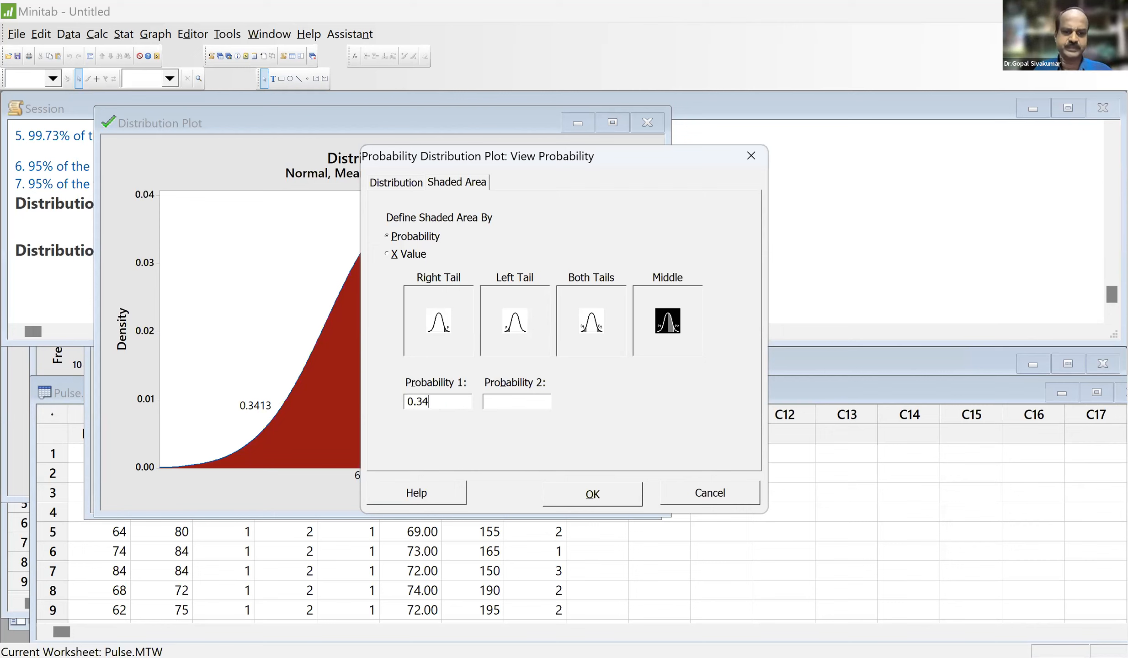
pyautogui.write('1')
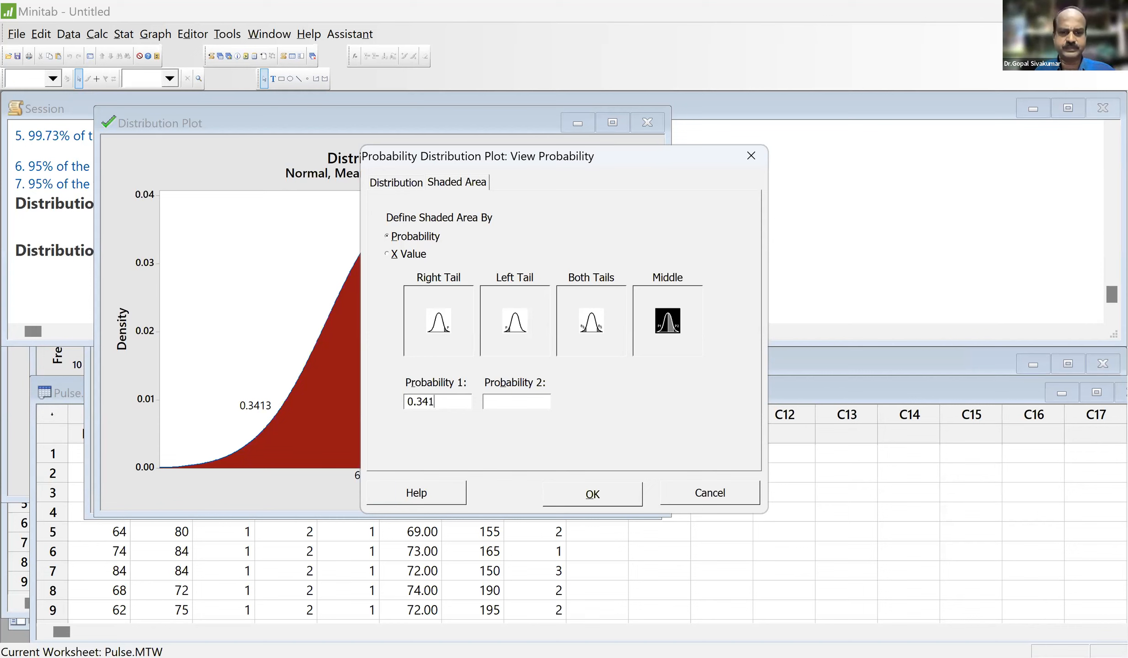
pyautogui.write('35')
# - Copy 0.34135 from Probability 1 into Probability 2 and create the plot with the middle area shaded
pyautogui.hotkey('shift', 'Left')
pyautogui.hotkey('shift', 'Left')
pyautogui.hotkey('shift', 'Left')
pyautogui.hotkey('shift', 'Left')
pyautogui.hotkey('shift', 'Left')
pyautogui.hotkey('shift', 'Left')
pyautogui.hotkey('shift', 'Left')
pyautogui.hotkey('ctrl', 'c')
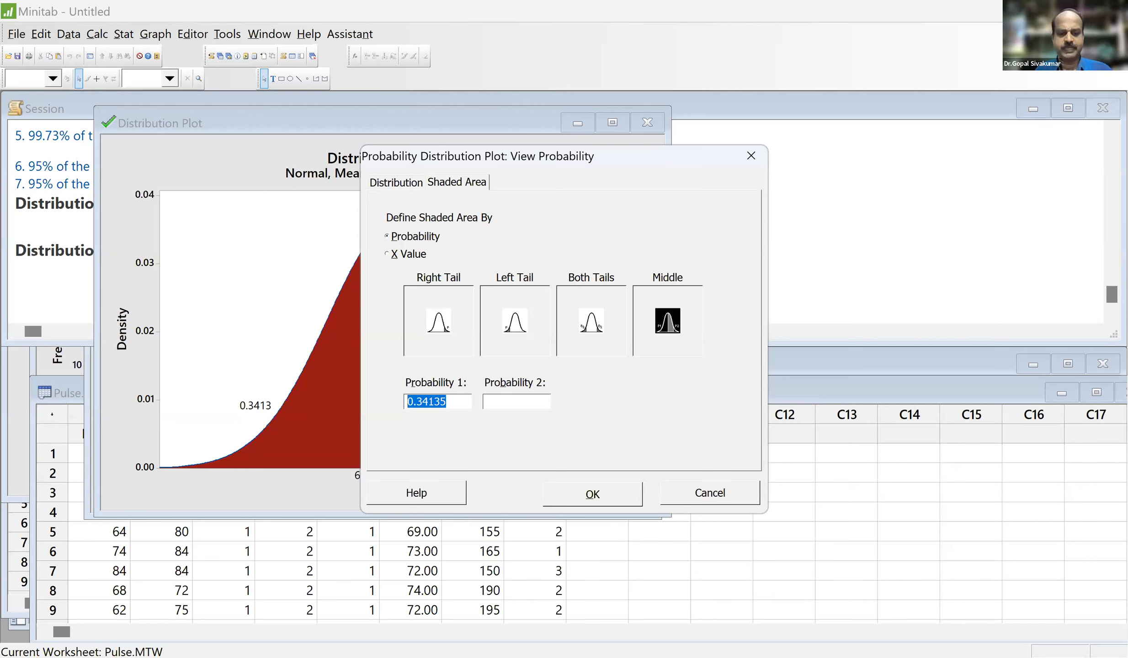
pyautogui.click(522, 409)
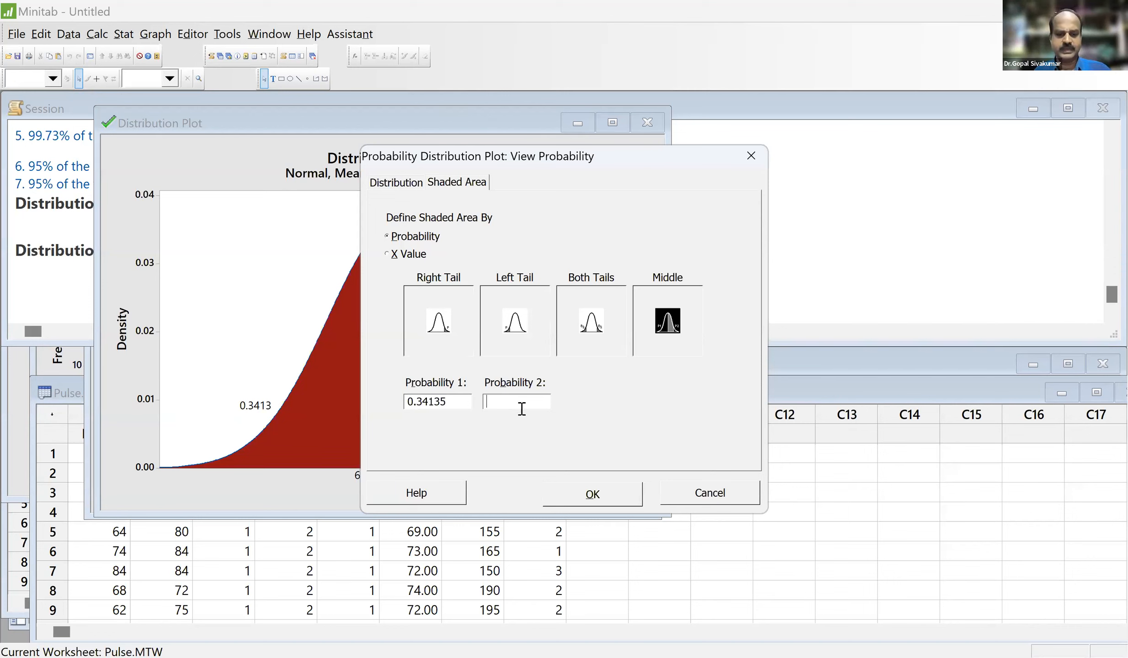
pyautogui.hotkey('ctrl', 'v')
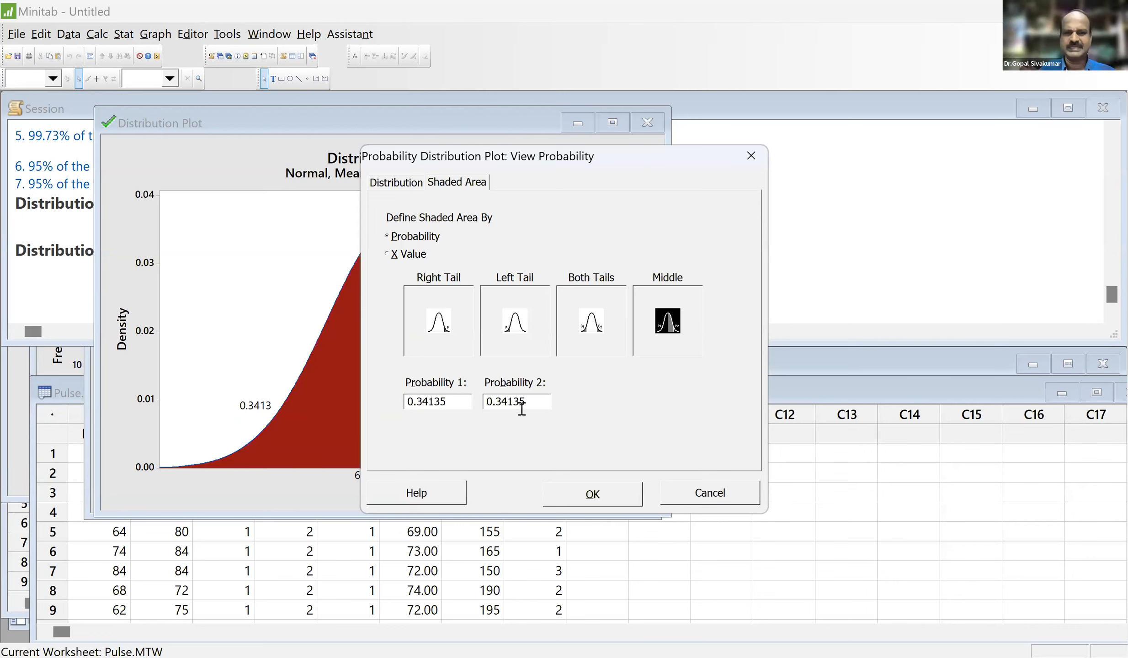
pyautogui.click(615, 501)
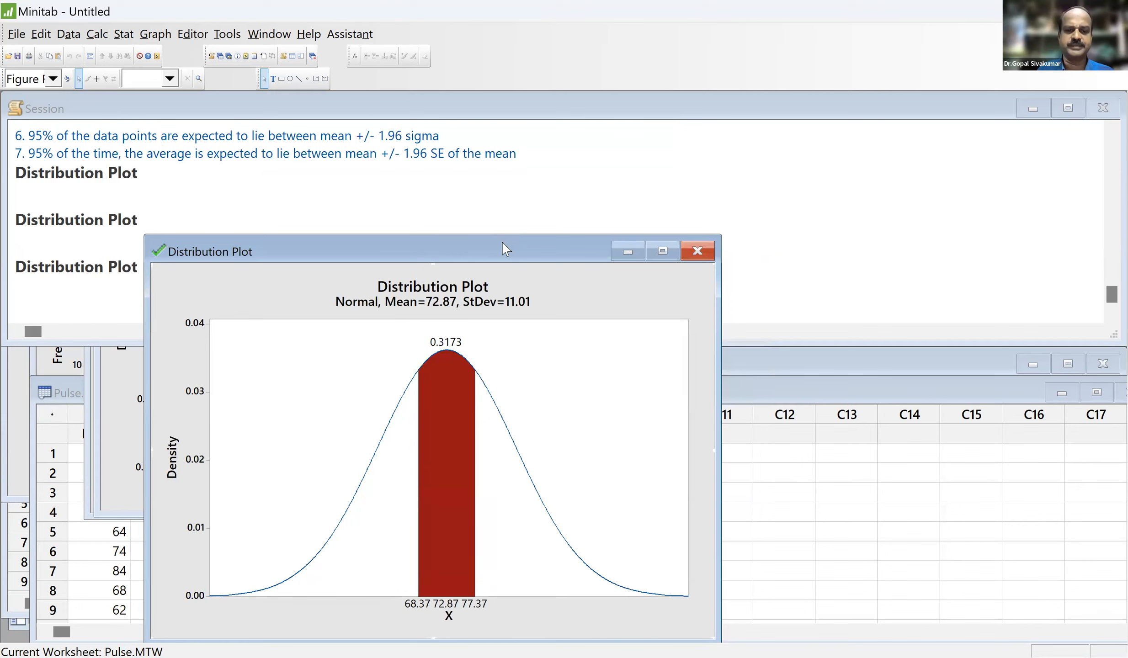
pyautogui.moveTo(502, 243); pyautogui.dragTo(455, 94)
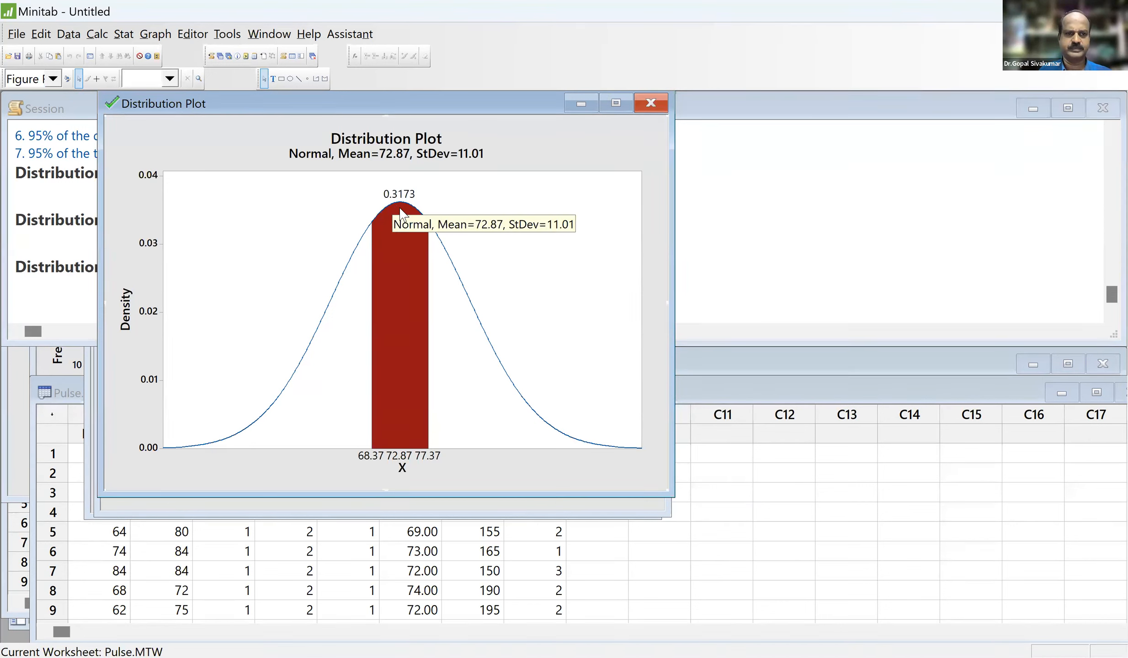
# - Start another View Probability distribution plot and define its shaded area by X Value, using the Middle option
pyautogui.click(158, 33)
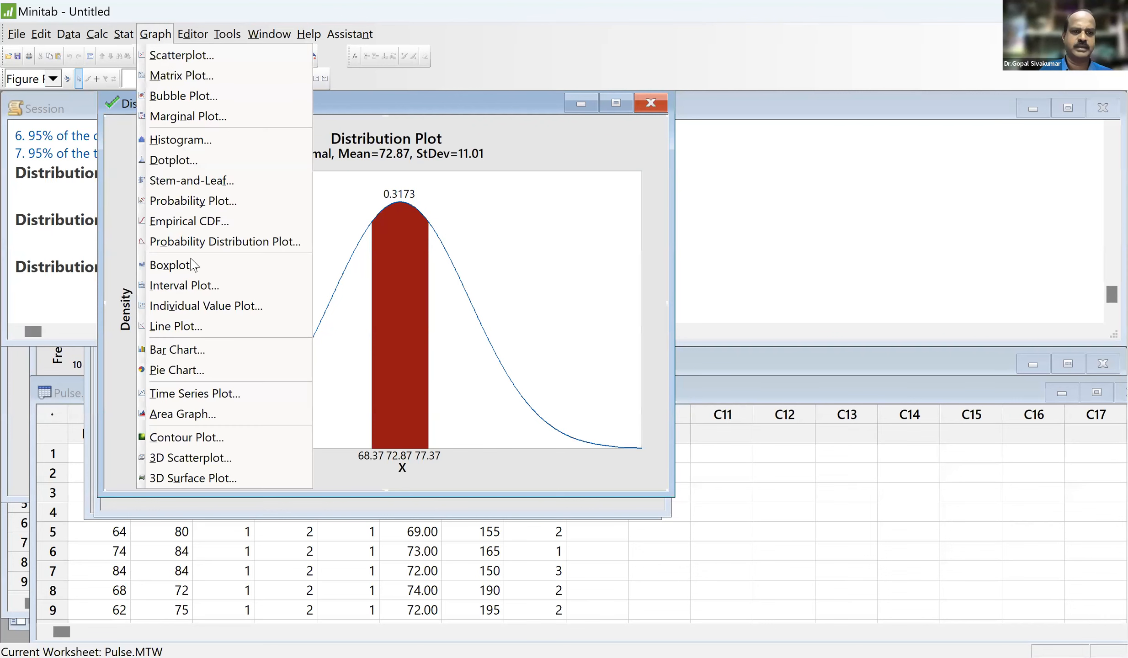
pyautogui.click(195, 241)
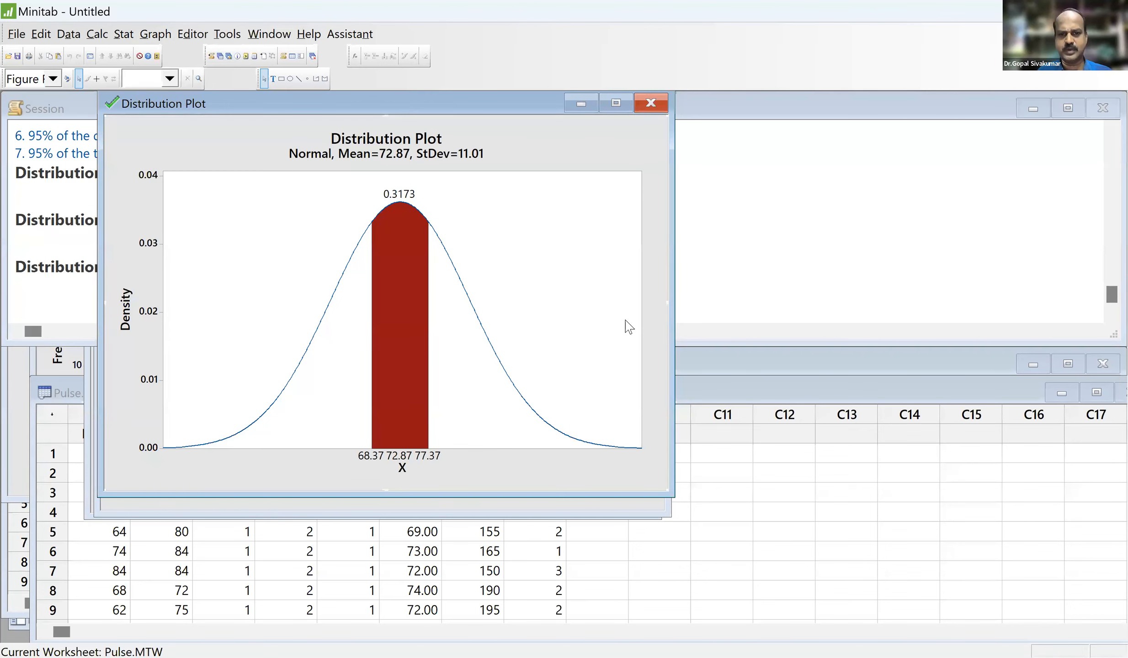
pyautogui.click(670, 335)
pyautogui.click(570, 412)
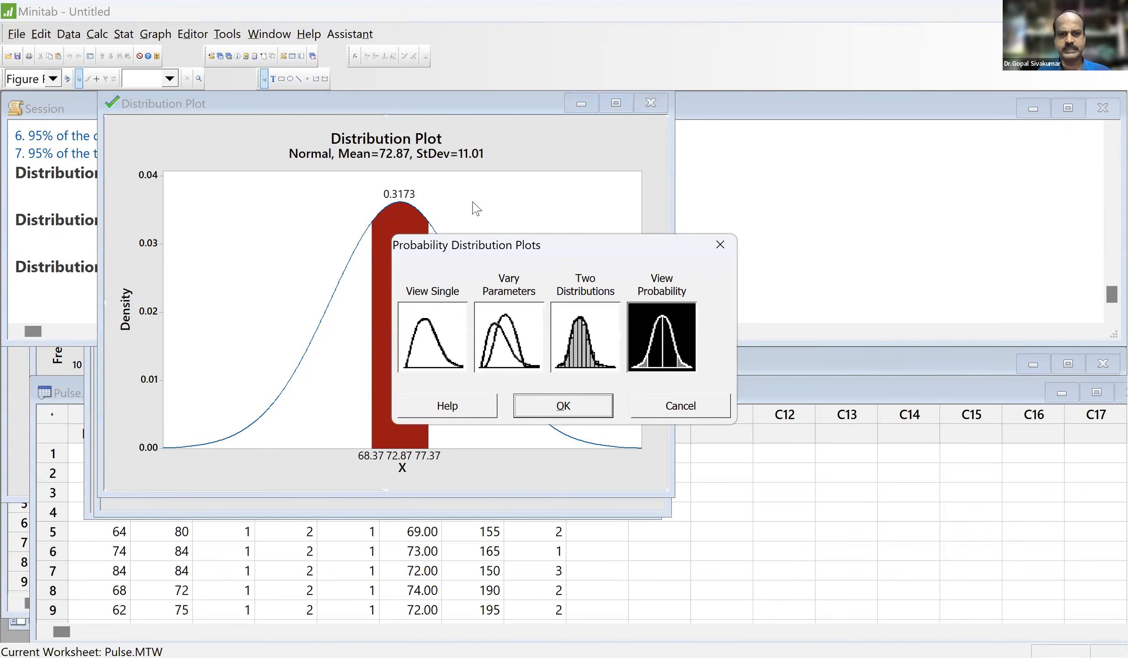
pyautogui.click(471, 187)
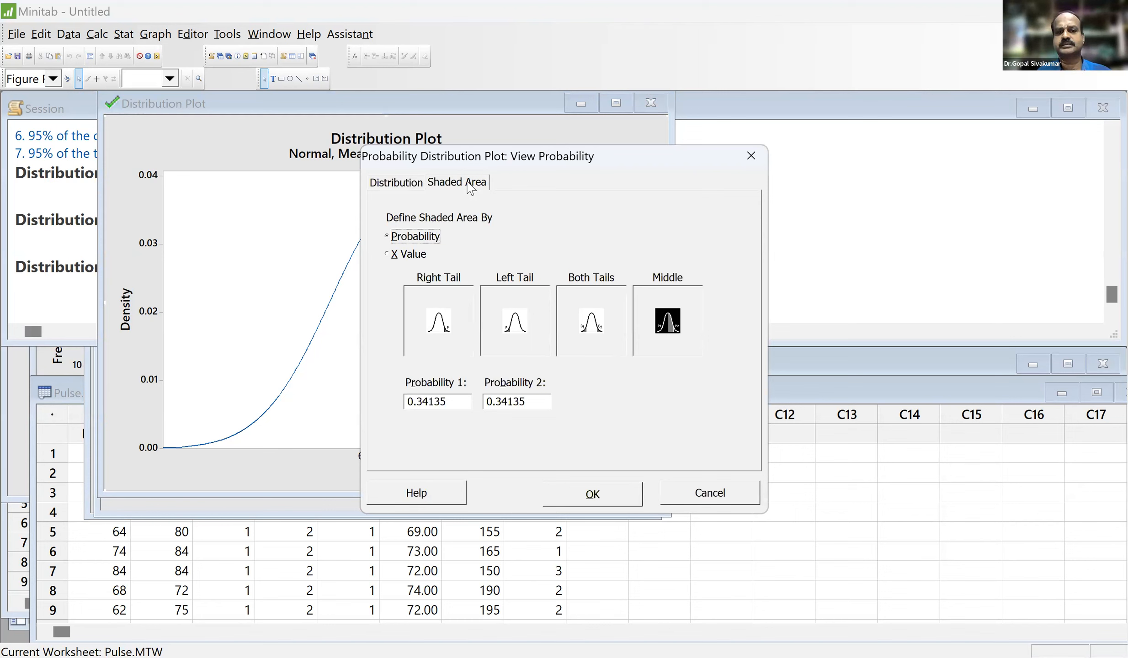
pyautogui.click(400, 256)
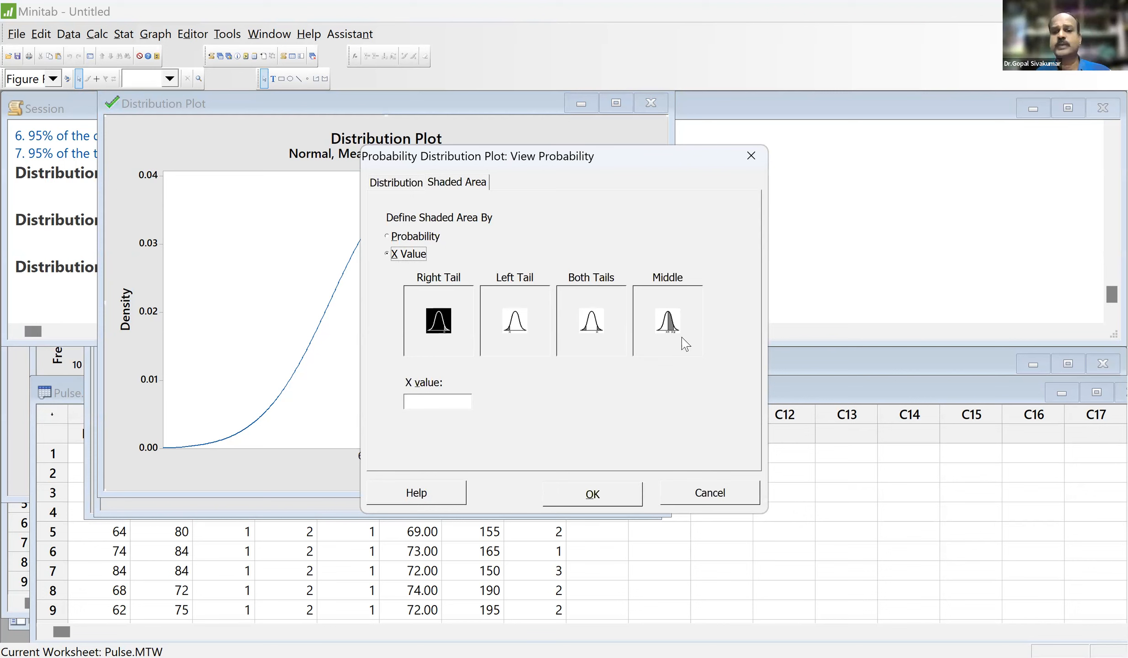
pyautogui.click(672, 327)
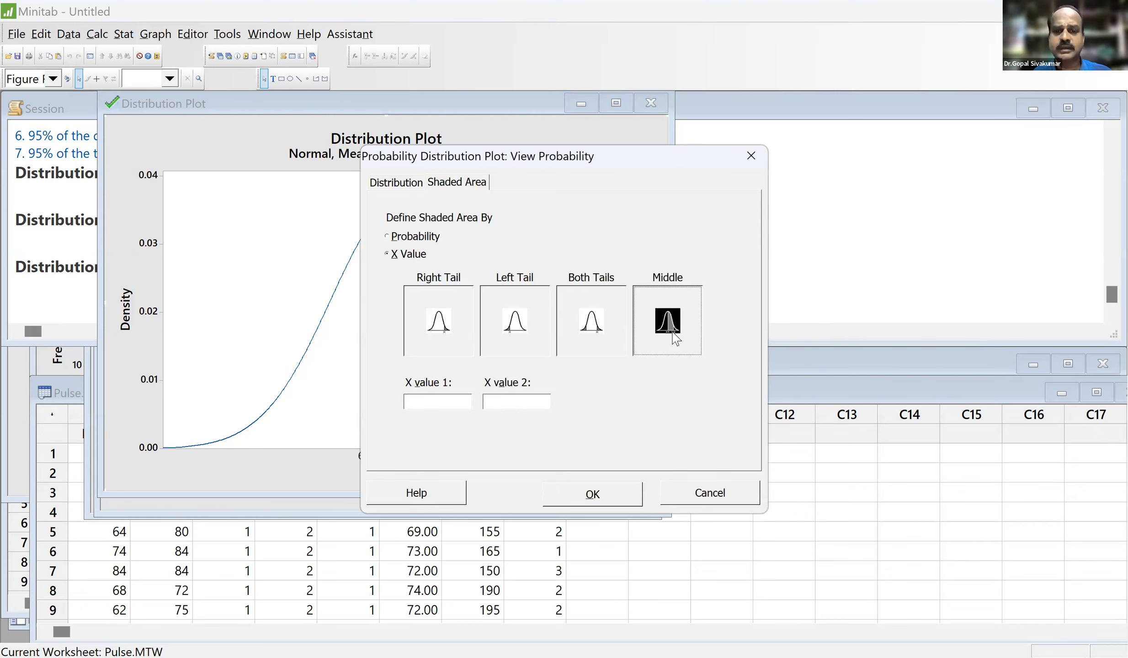
# - Set X value 1 to 0.6186 and X value 2 to 83.88, and create the plot with the middle area shaded
pyautogui.click(449, 402)
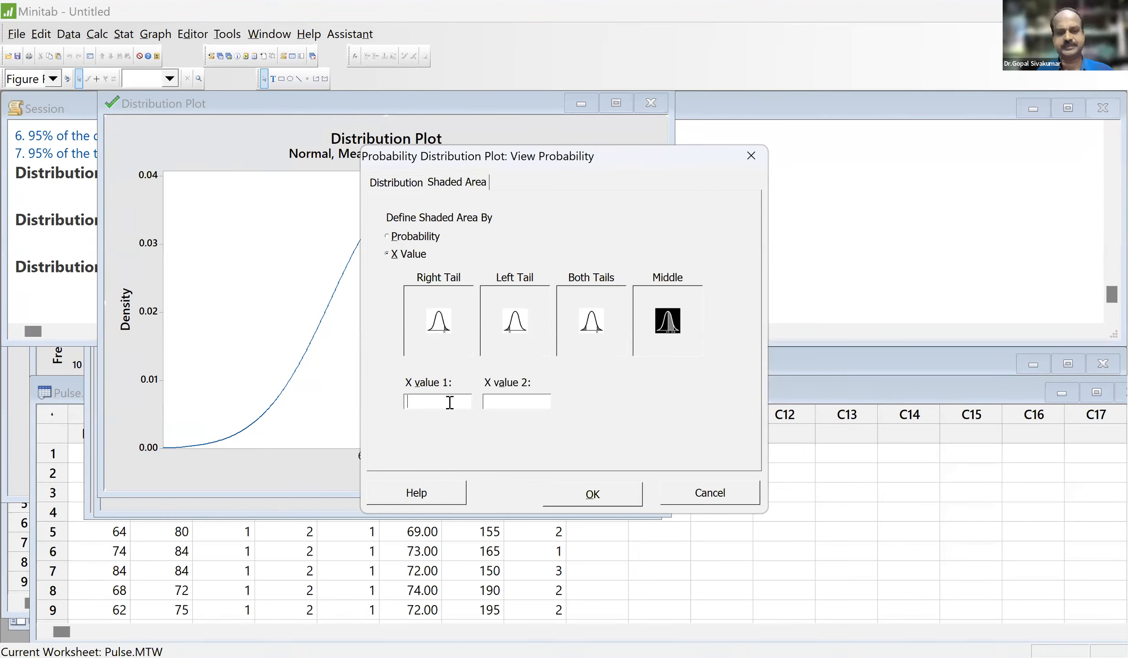
pyautogui.write('0.')
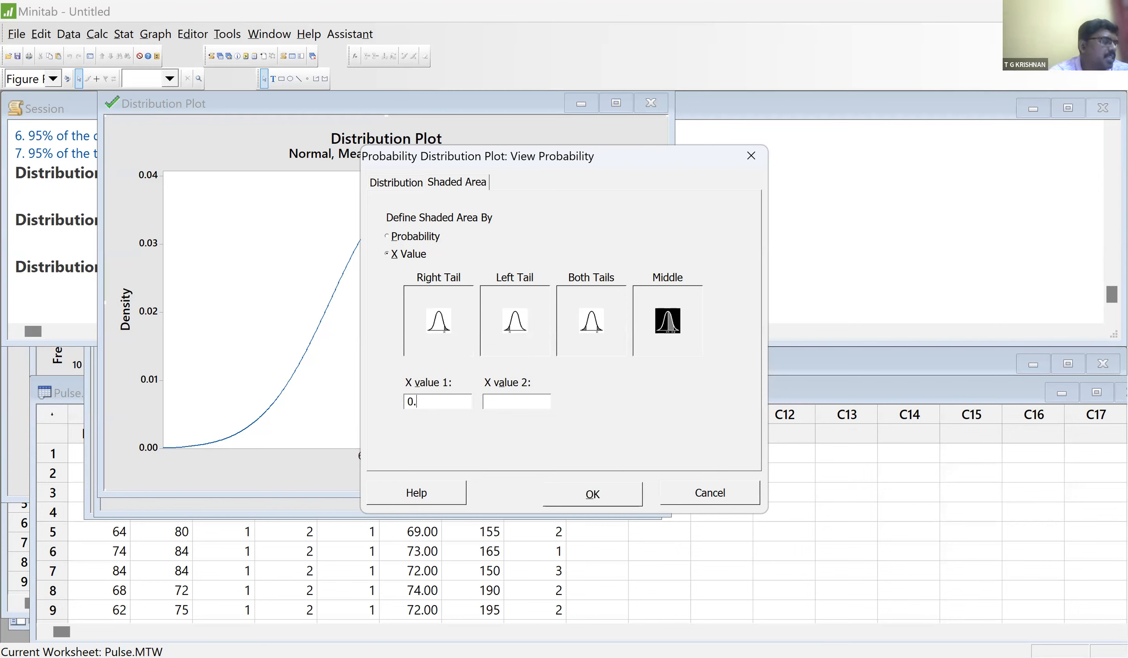
pyautogui.write('6186')
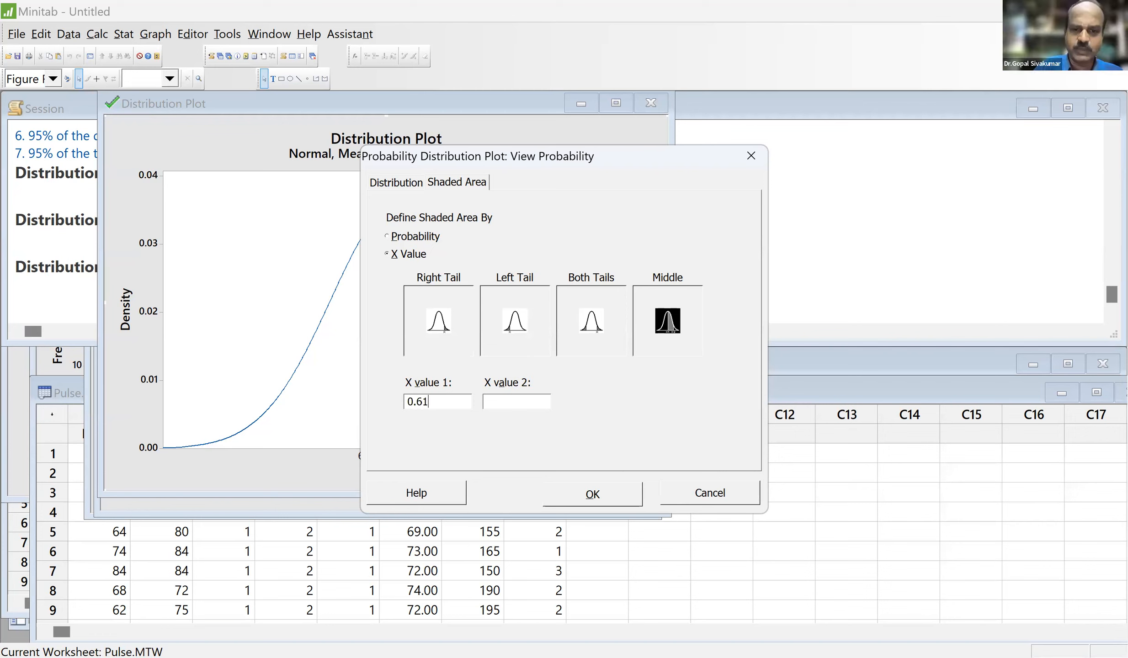
pyautogui.click(502, 402)
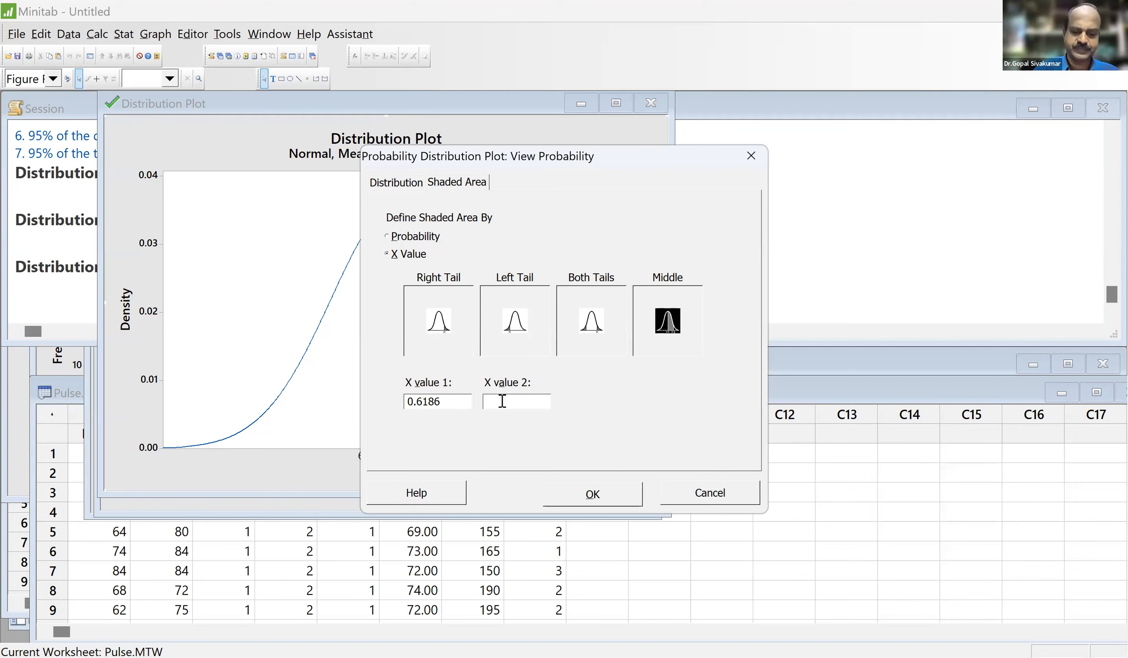
pyautogui.write('83')
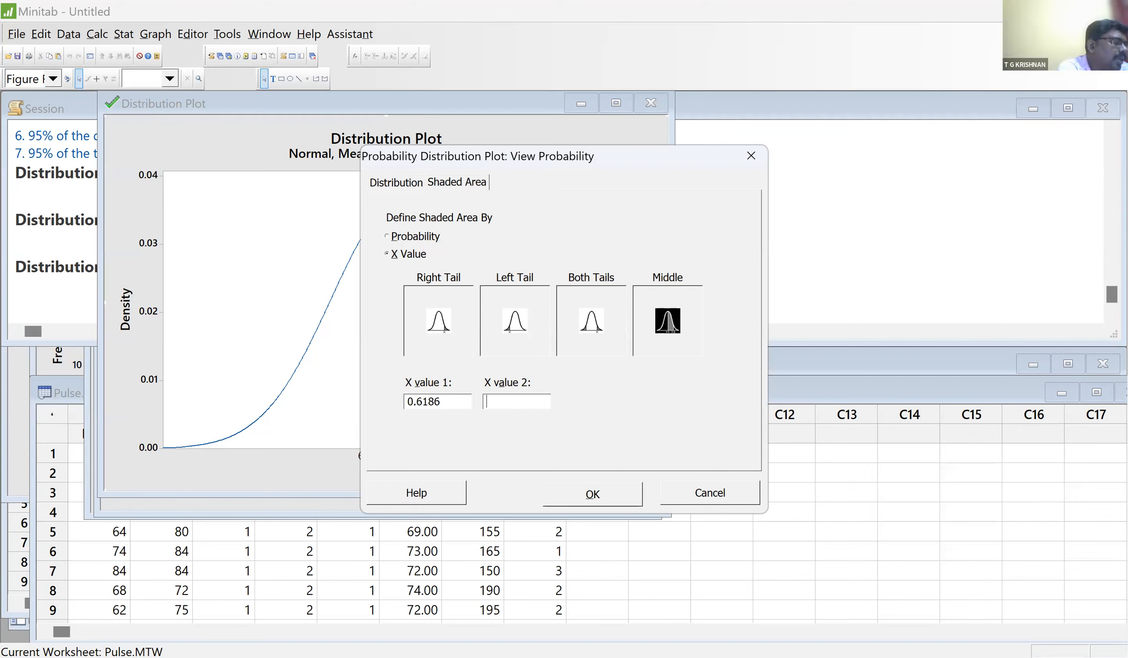
pyautogui.write('.88')
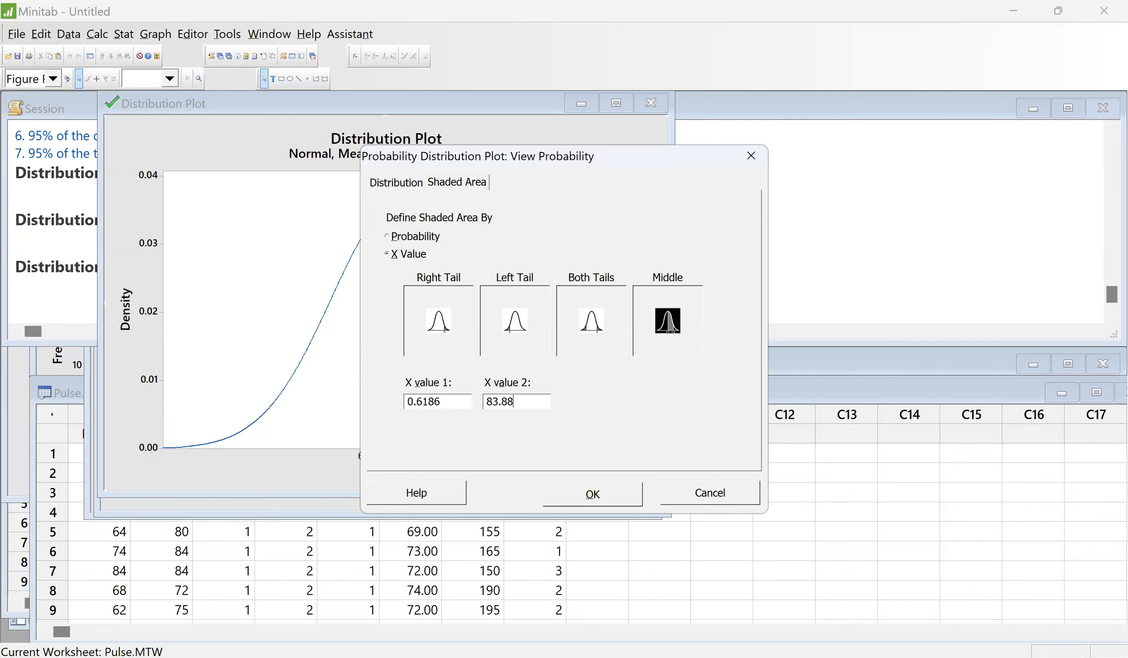
pyautogui.click(593, 495)
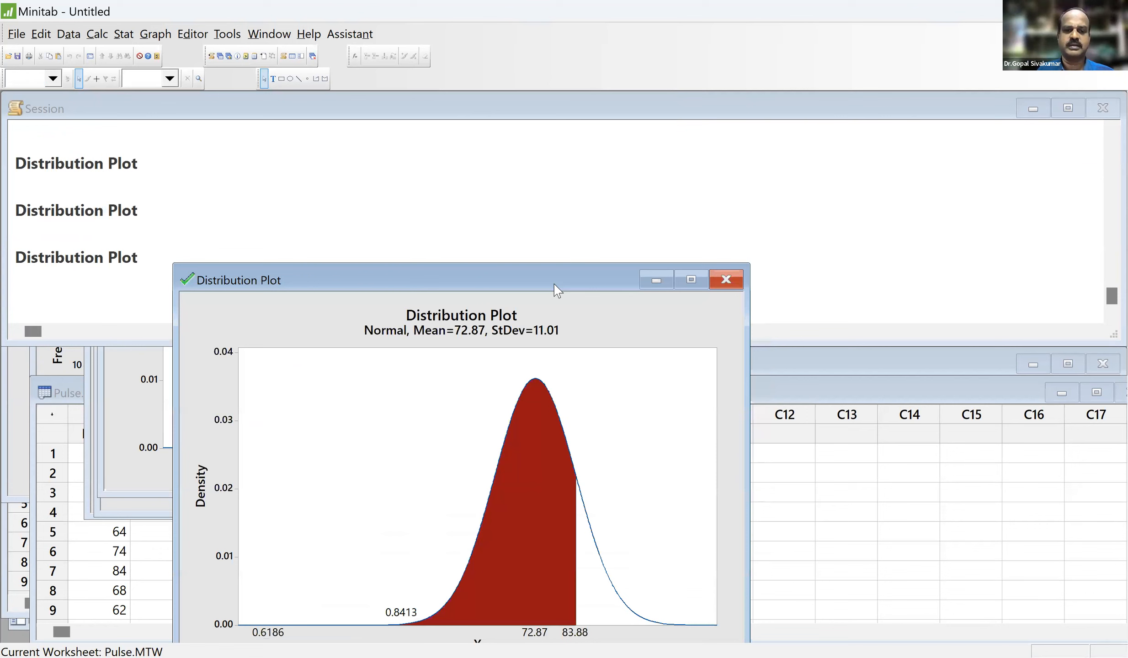
pyautogui.moveTo(474, 228); pyautogui.dragTo(443, 130)
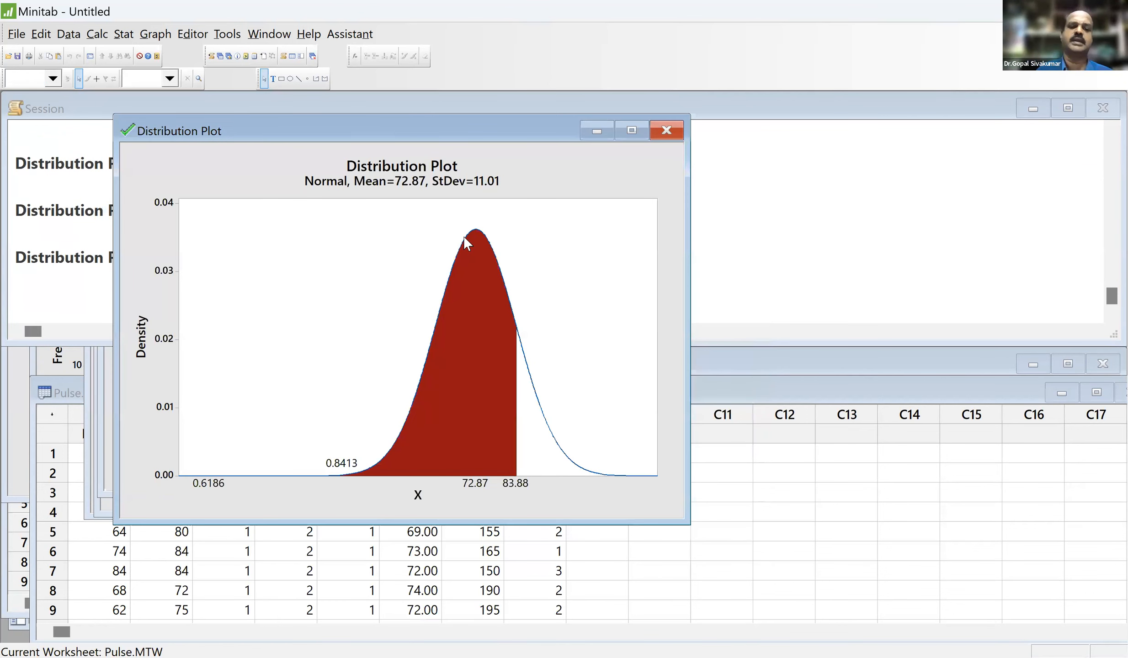
pyautogui.click(461, 251)
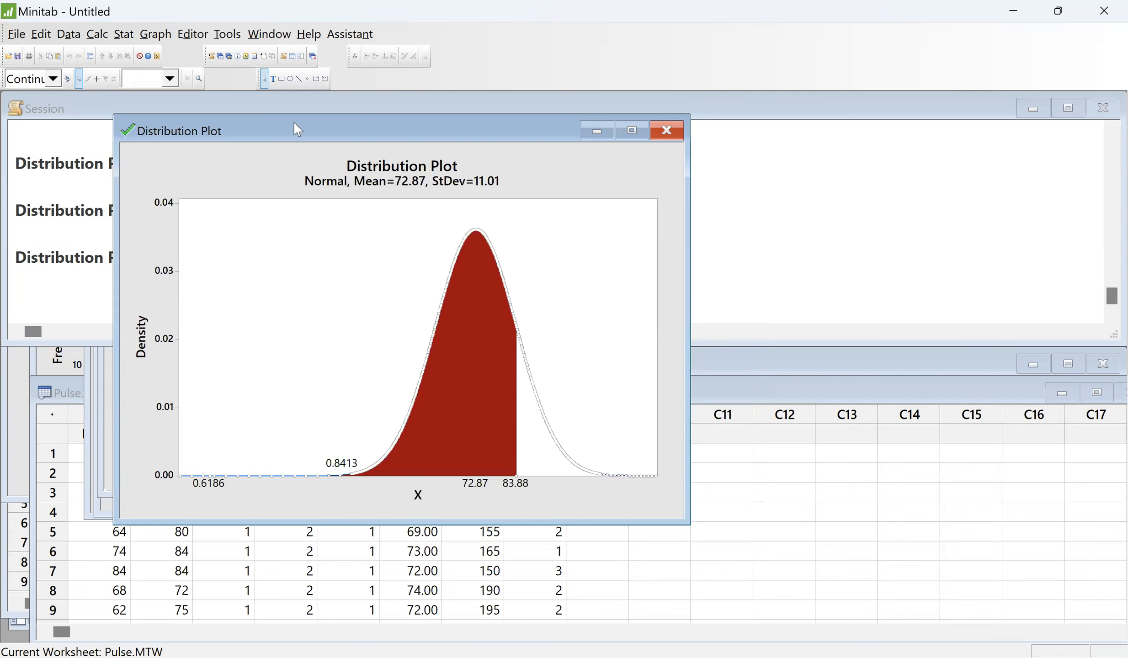
# - Create another View Probability distribution plot with X value 2 of the middle shaded area changed to 0.8388
pyautogui.click(163, 41)
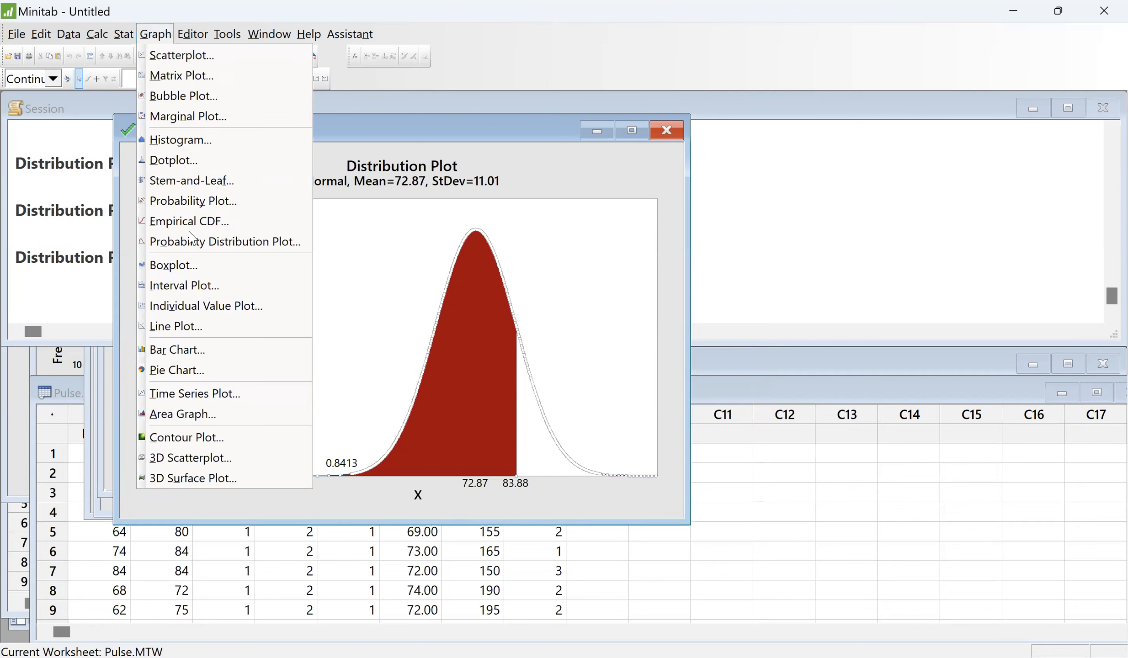
pyautogui.click(193, 248)
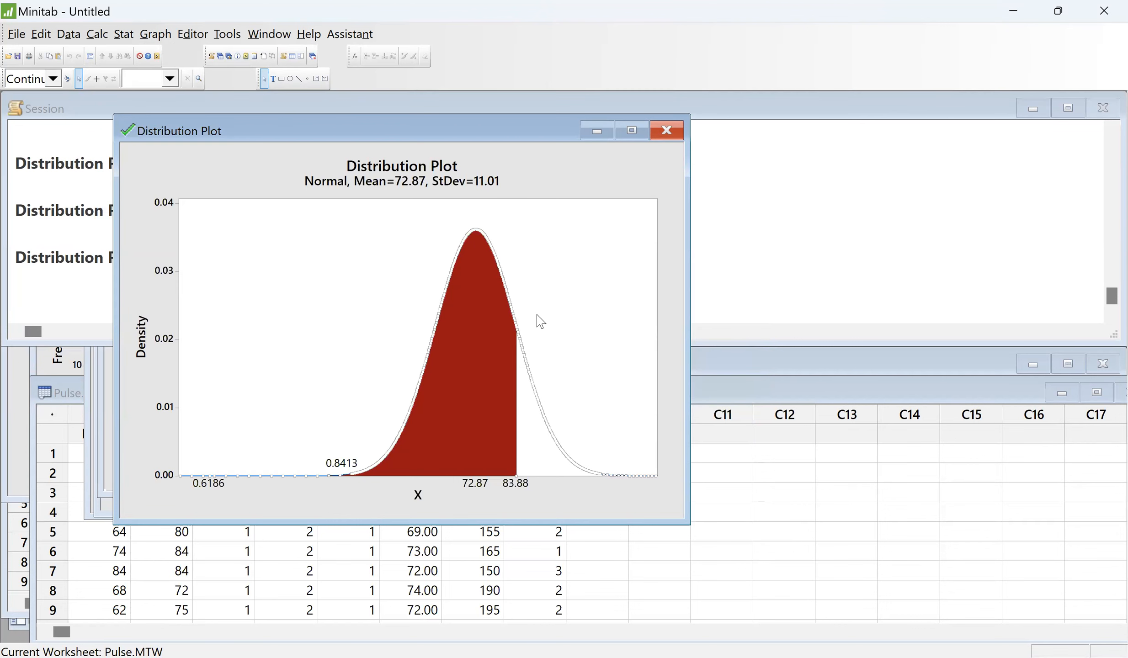
pyautogui.click(665, 347)
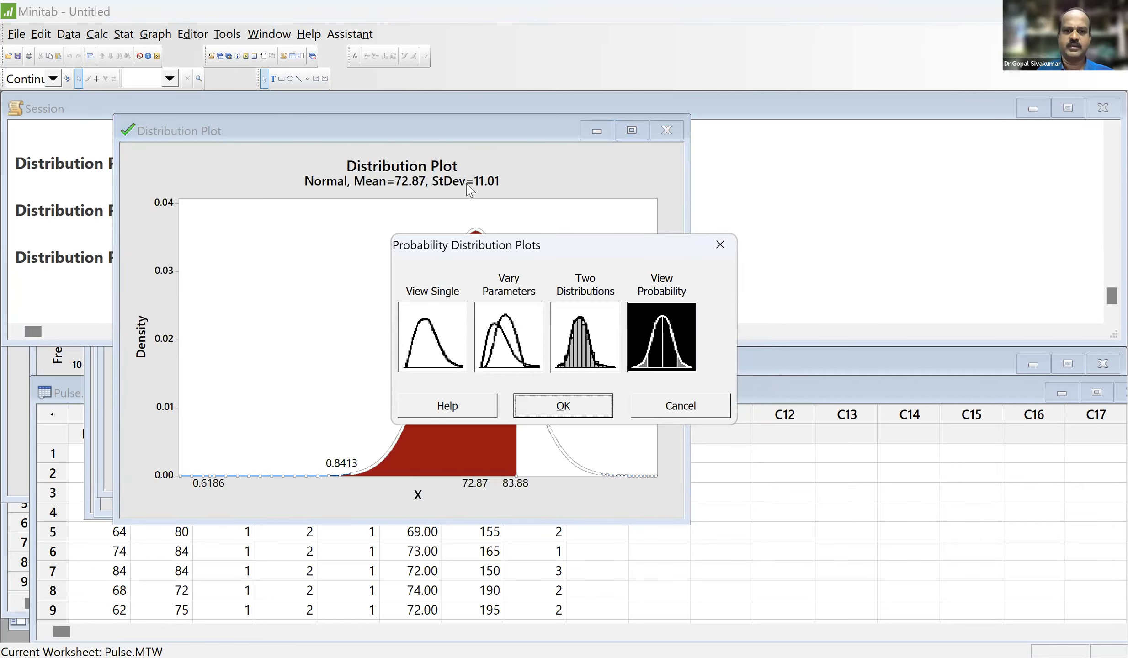
pyautogui.press('Return')
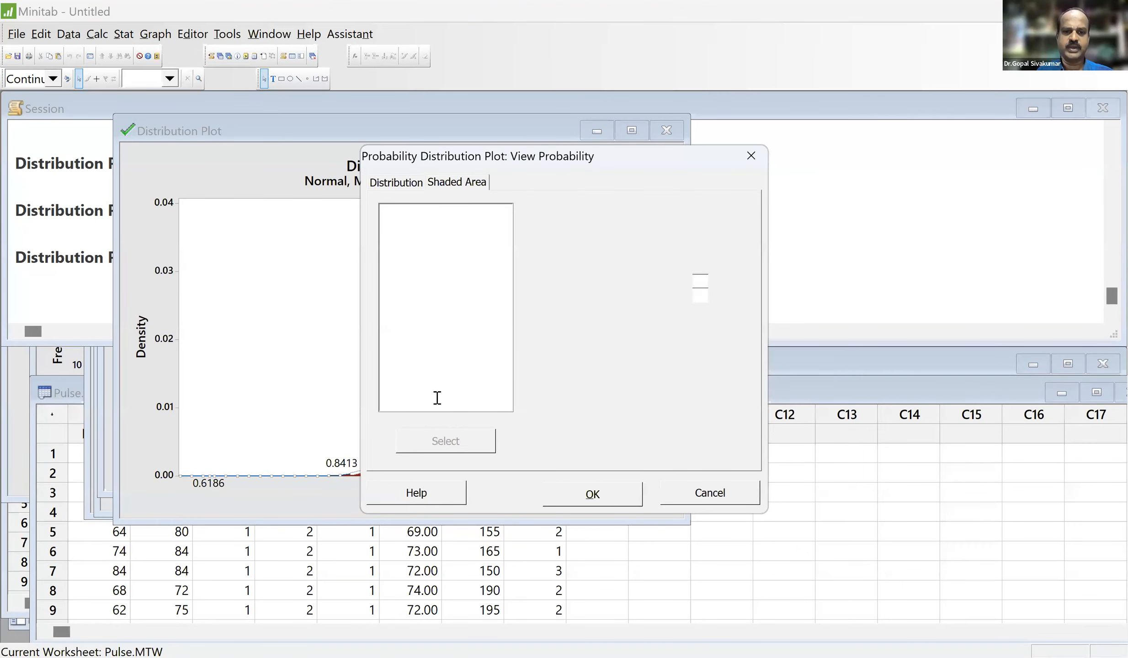
pyautogui.click(498, 400)
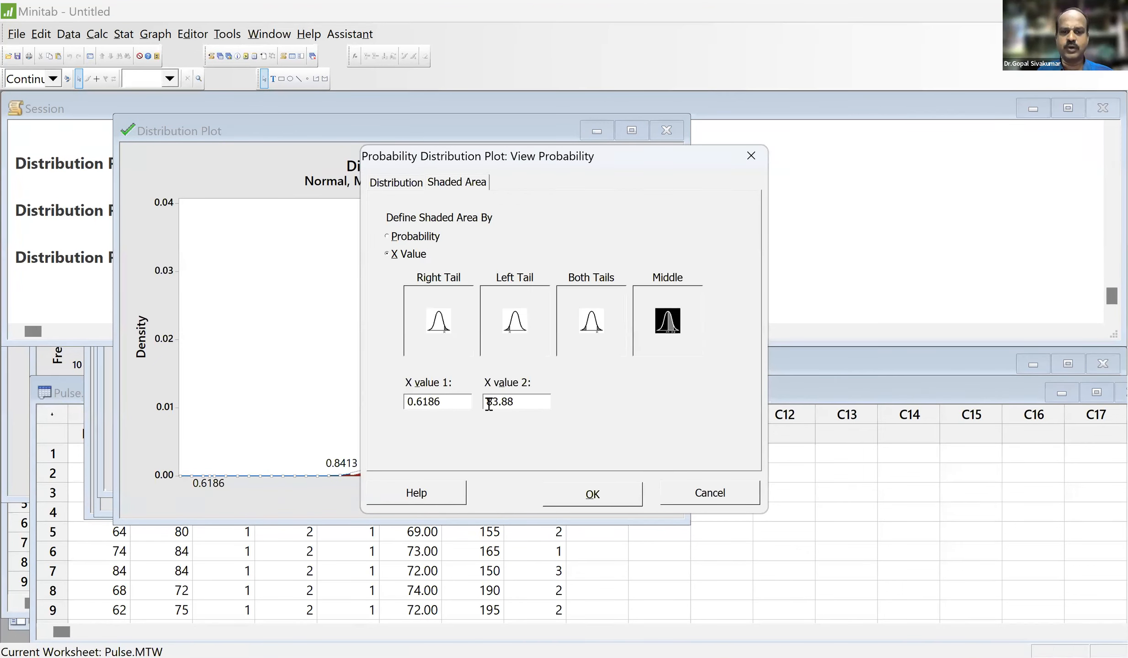
pyautogui.write('0.')
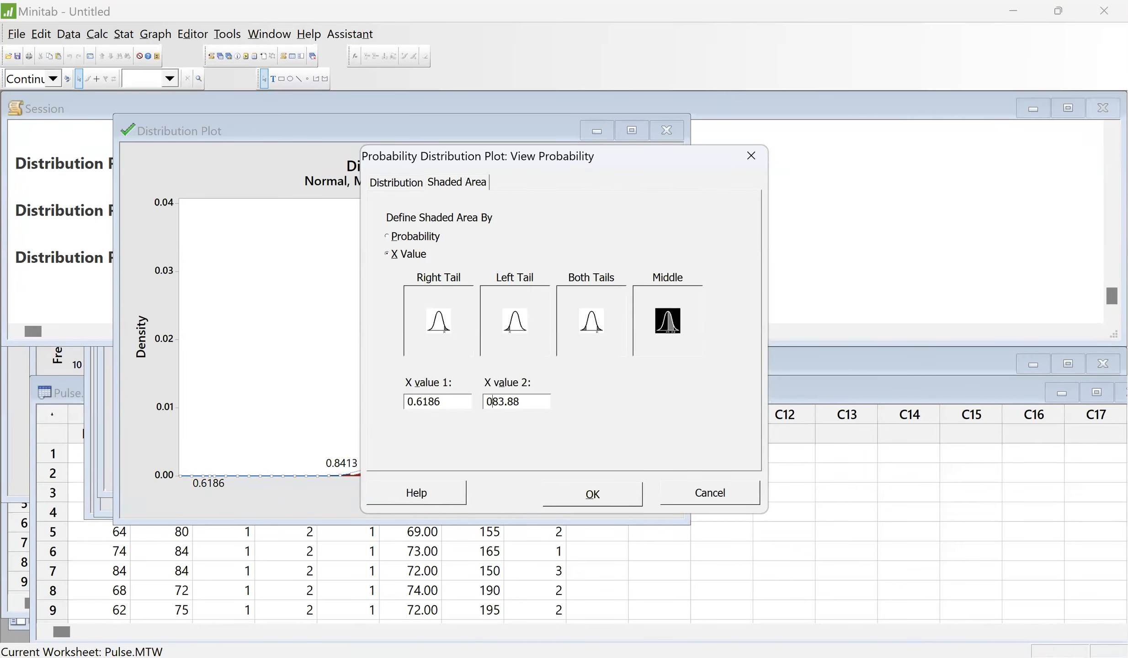
pyautogui.press('Right')
pyautogui.press('Right')
pyautogui.press('Delete')
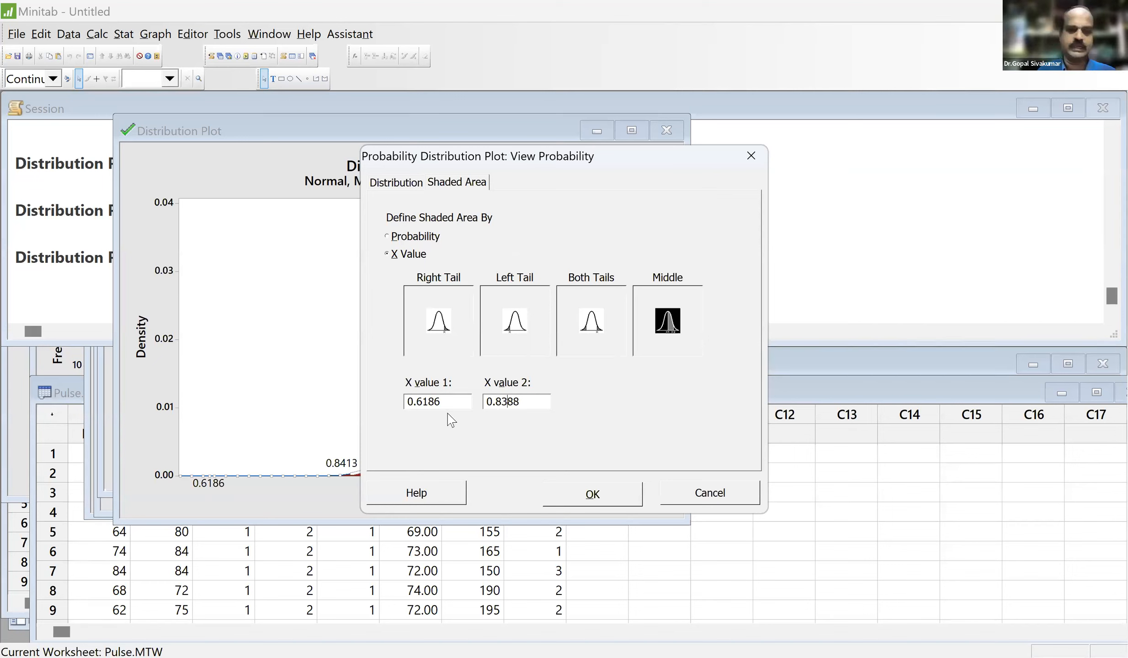
pyautogui.click(594, 496)
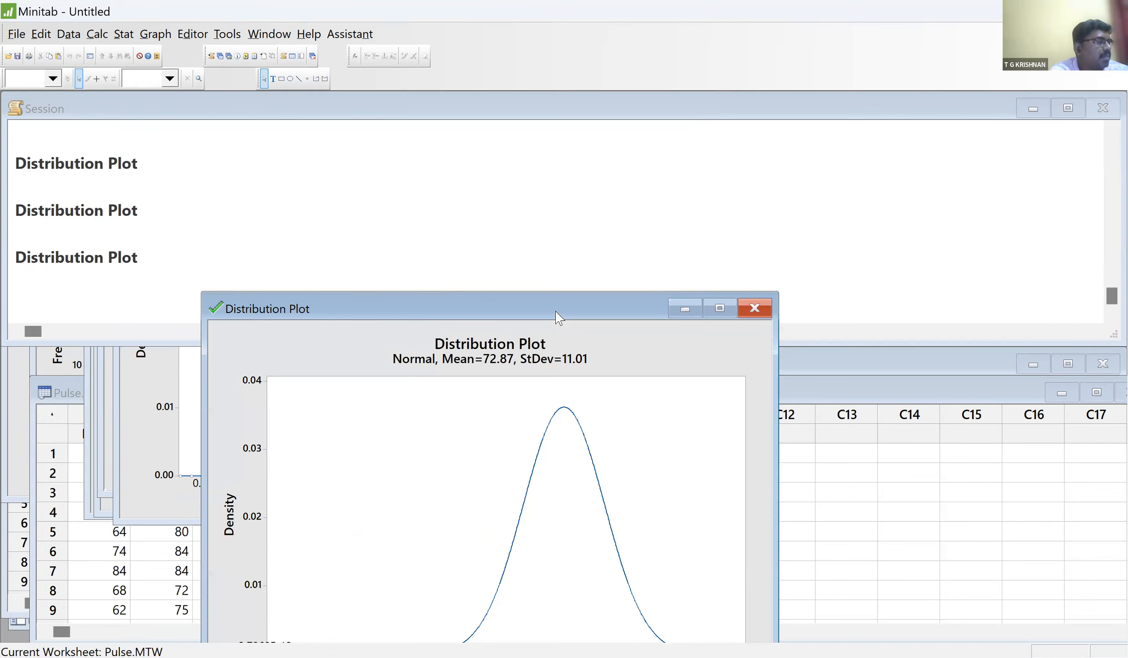
pyautogui.moveTo(558, 318); pyautogui.dragTo(506, 110)
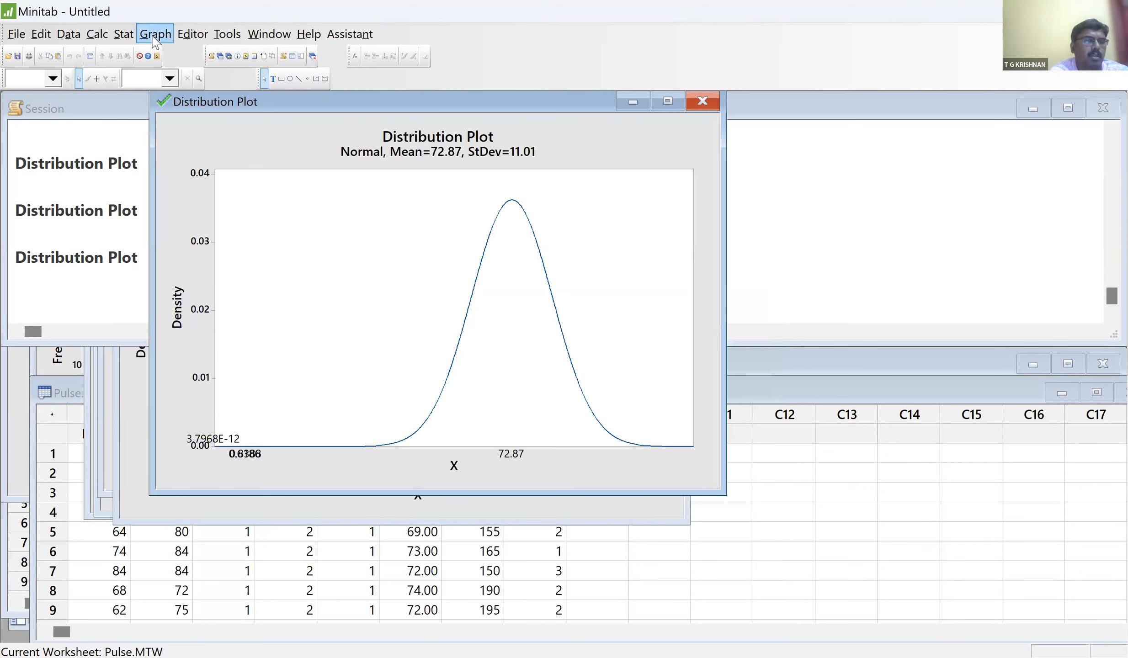
# - Start another View Probability distribution plot and set X value 1 of the middle shaded area to 61.86
pyautogui.click(154, 39)
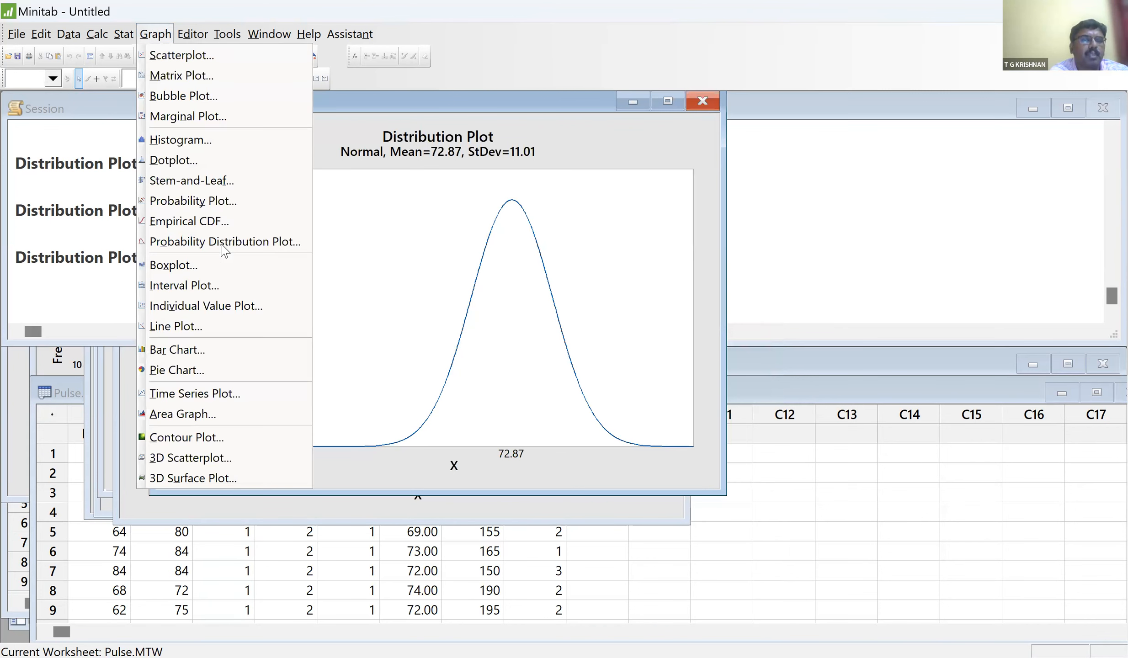
pyautogui.click(659, 342)
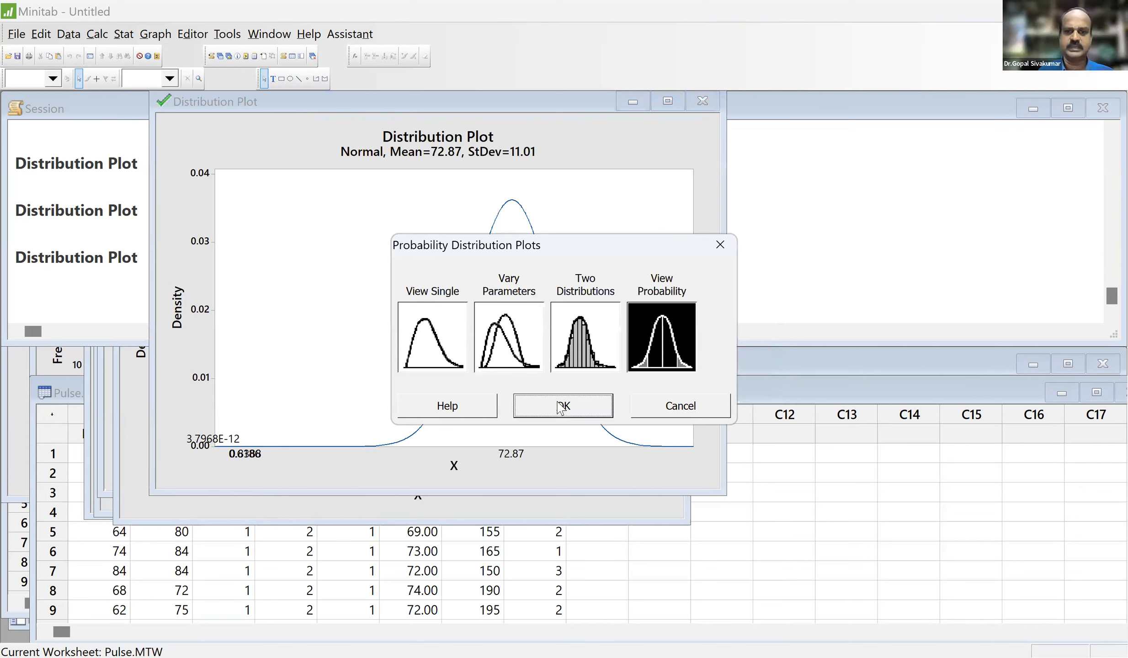
pyautogui.press('Return')
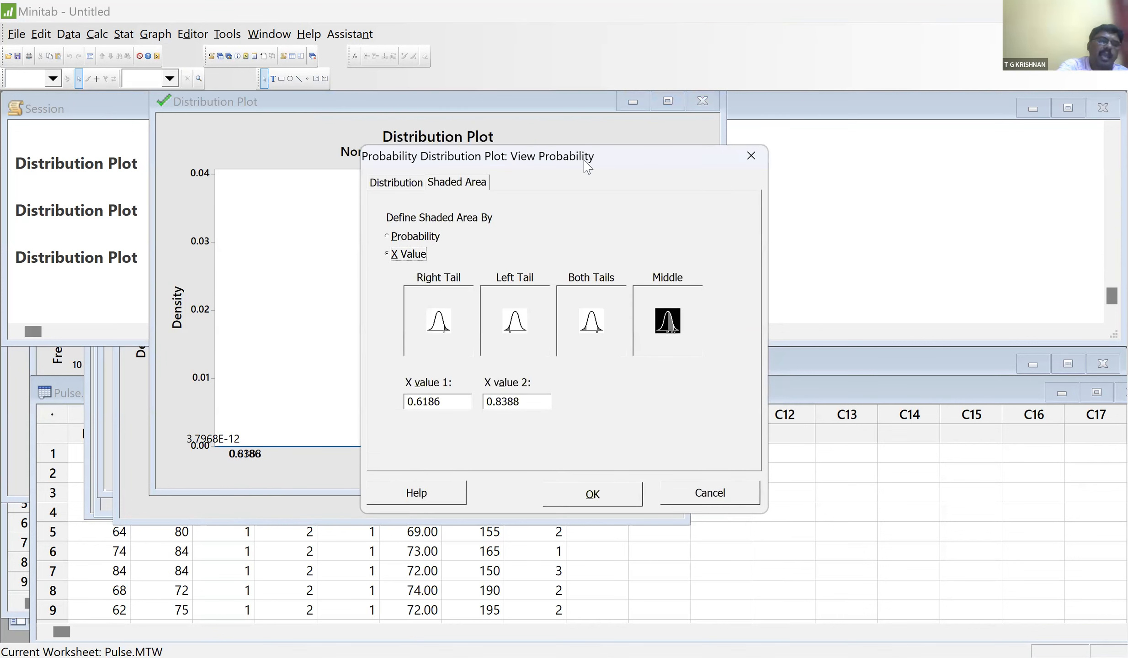
pyautogui.moveTo(579, 149); pyautogui.dragTo(458, 129)
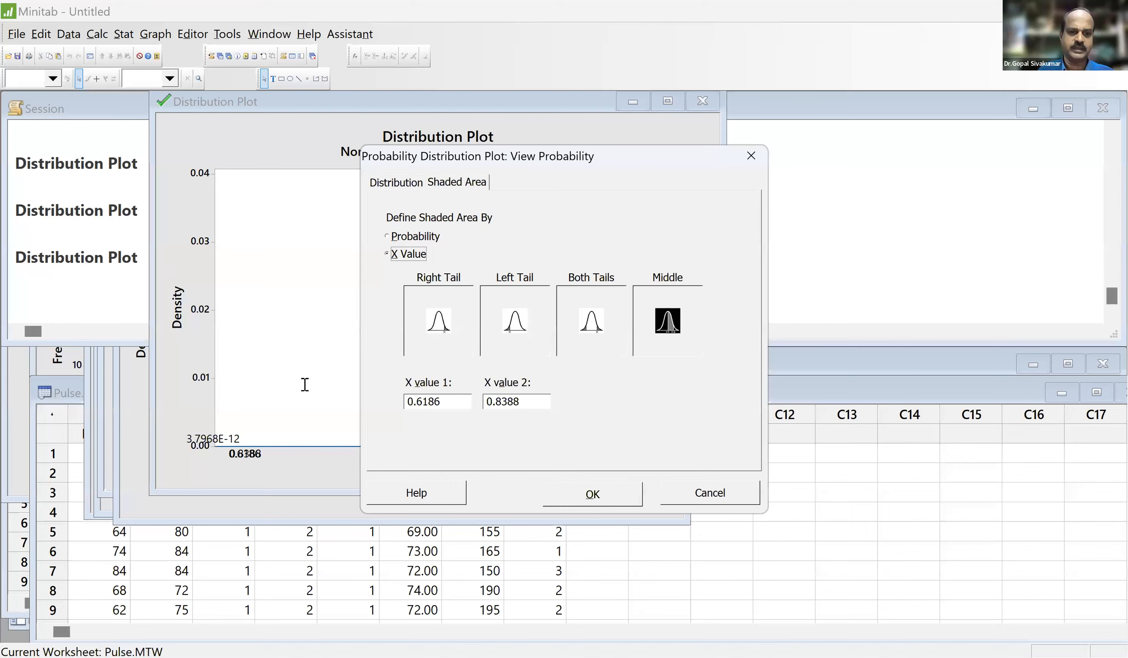
pyautogui.click(306, 384)
pyautogui.write('.')
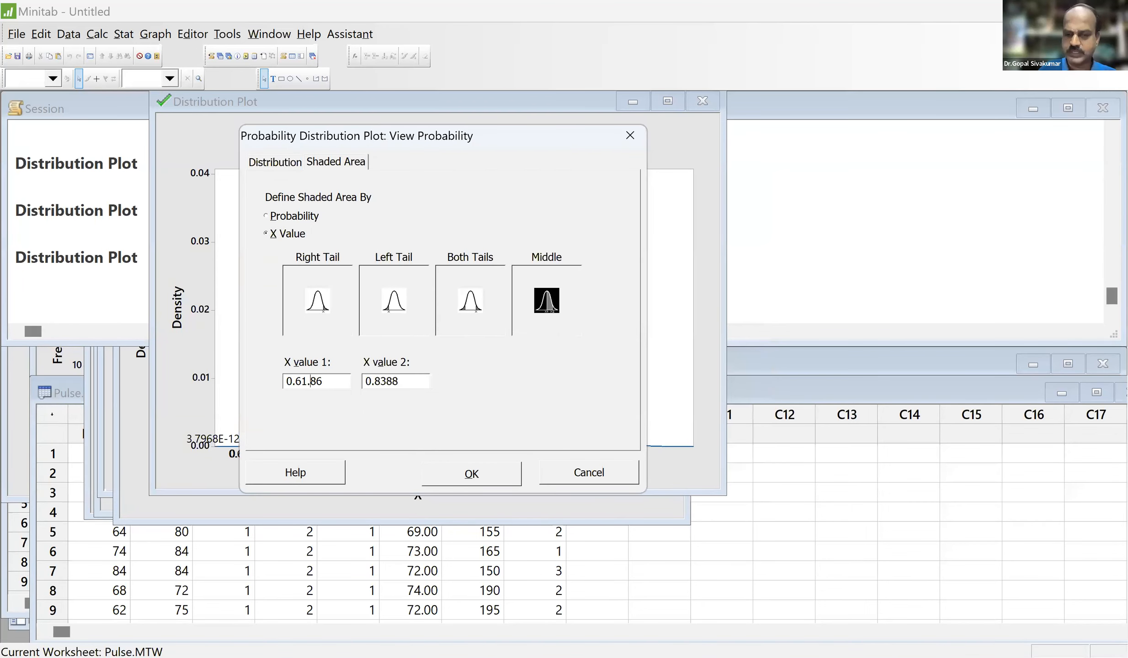
pyautogui.press('Left')
pyautogui.press('Left')
pyautogui.press('Left')
pyautogui.press('BackSpace')
pyautogui.press('BackSpace')
# - Set X value 2 to 83.88, create the plot, and move its window so the whole curve can be seen
pyautogui.click(387, 384)
pyautogui.write('.')
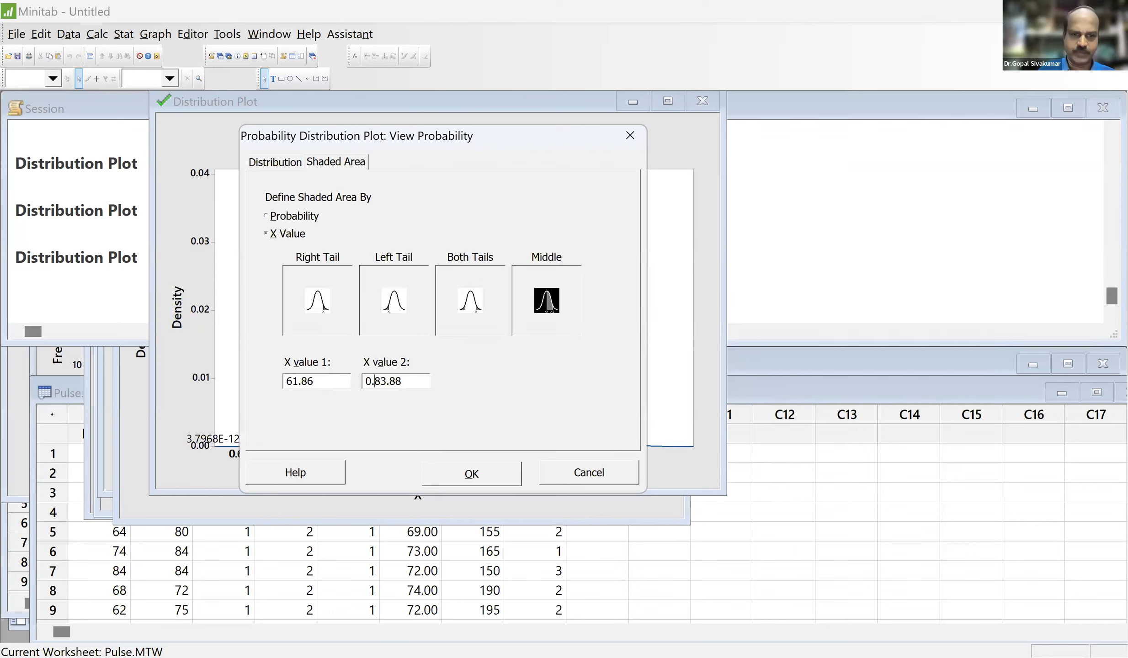
pyautogui.press('BackSpace')
pyautogui.press('BackSpace')
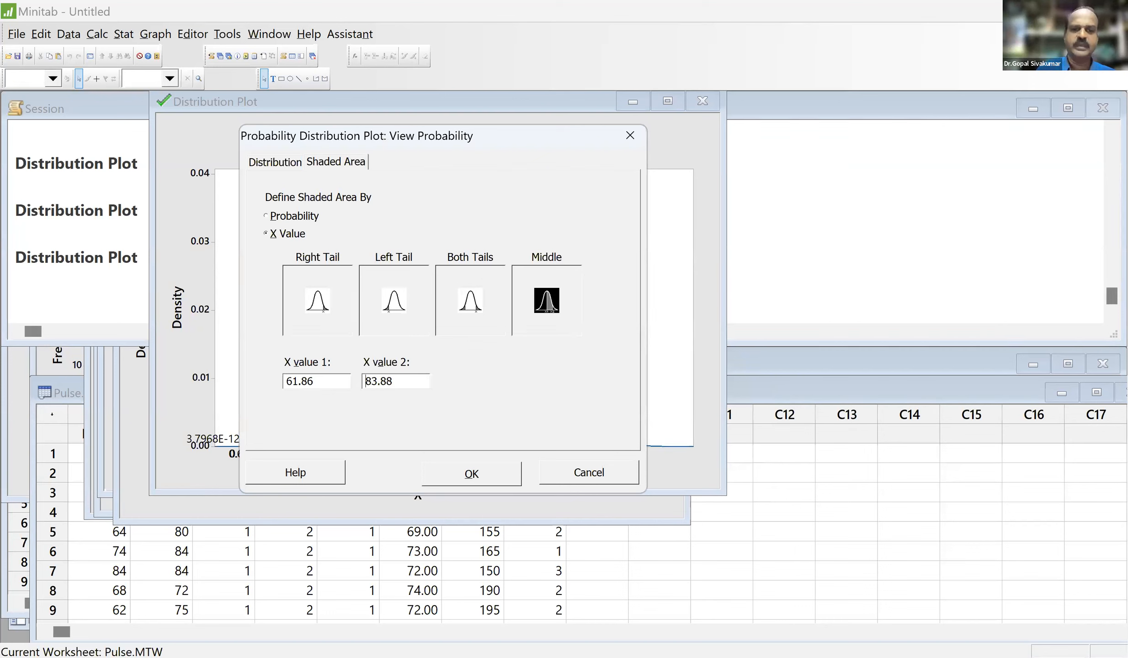
pyautogui.click(489, 481)
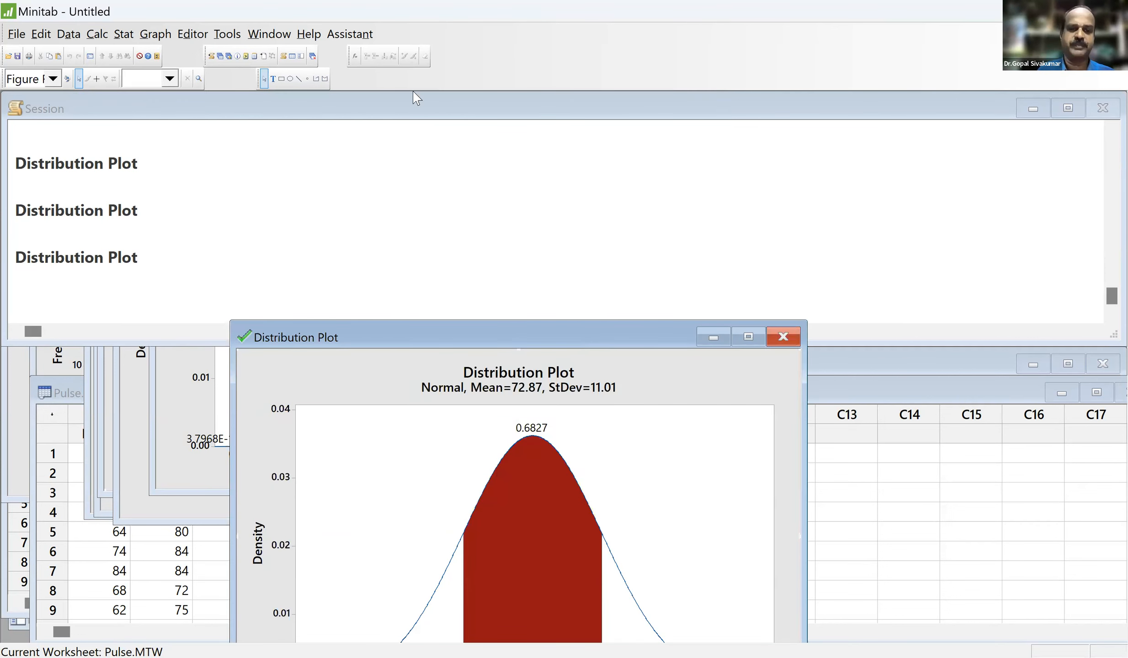
pyautogui.moveTo(562, 339); pyautogui.dragTo(413, 91)
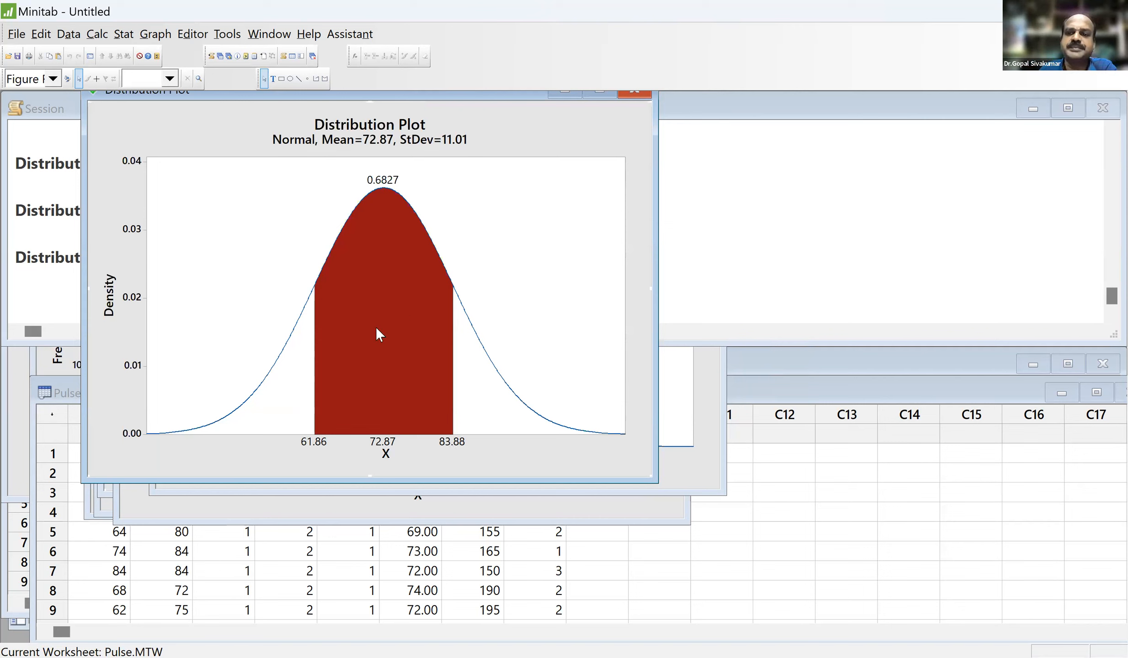
pyautogui.moveTo(375, 321)
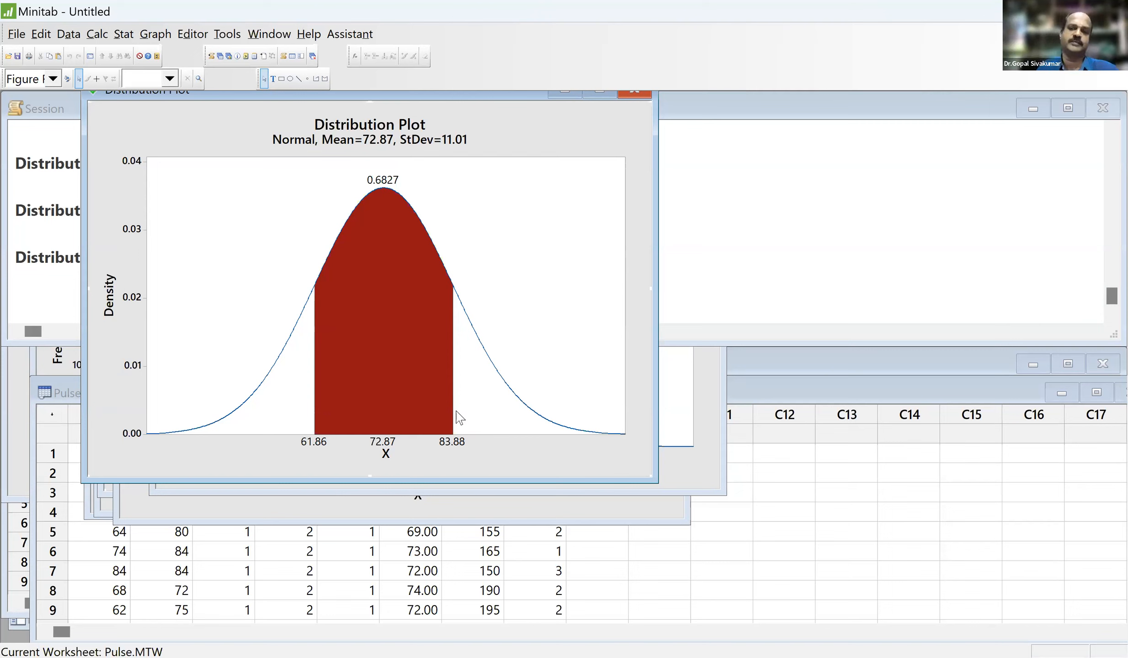
pyautogui.moveTo(459, 417)
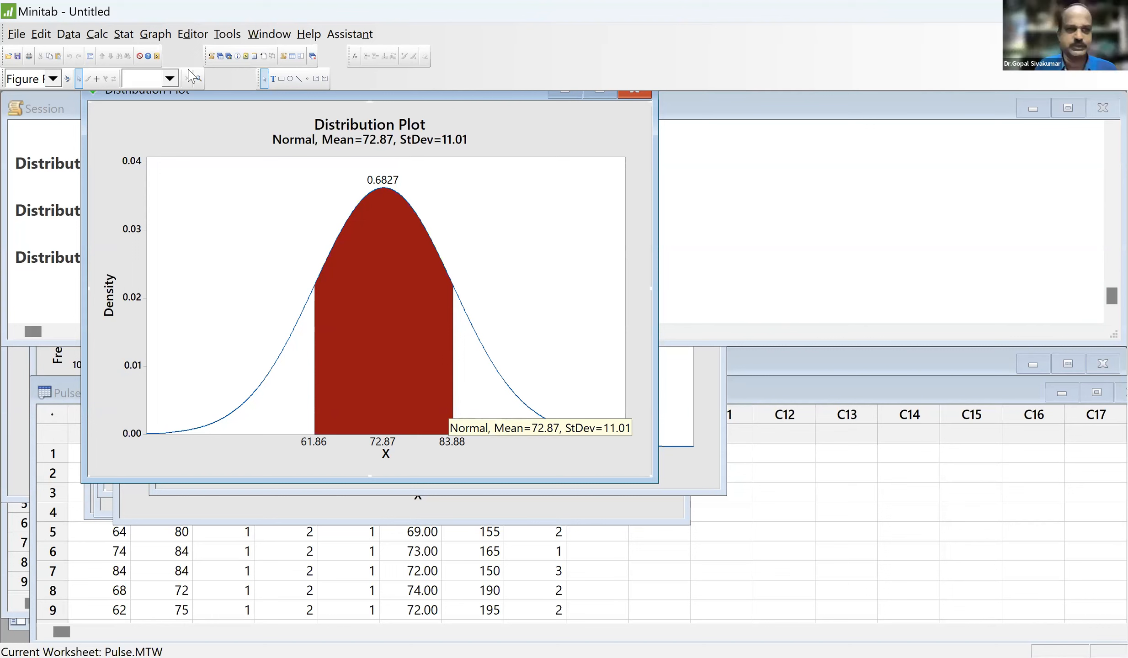
# - Start another View Probability distribution plot and set X value 1 of the middle shaded area to 50.85
pyautogui.click(155, 33)
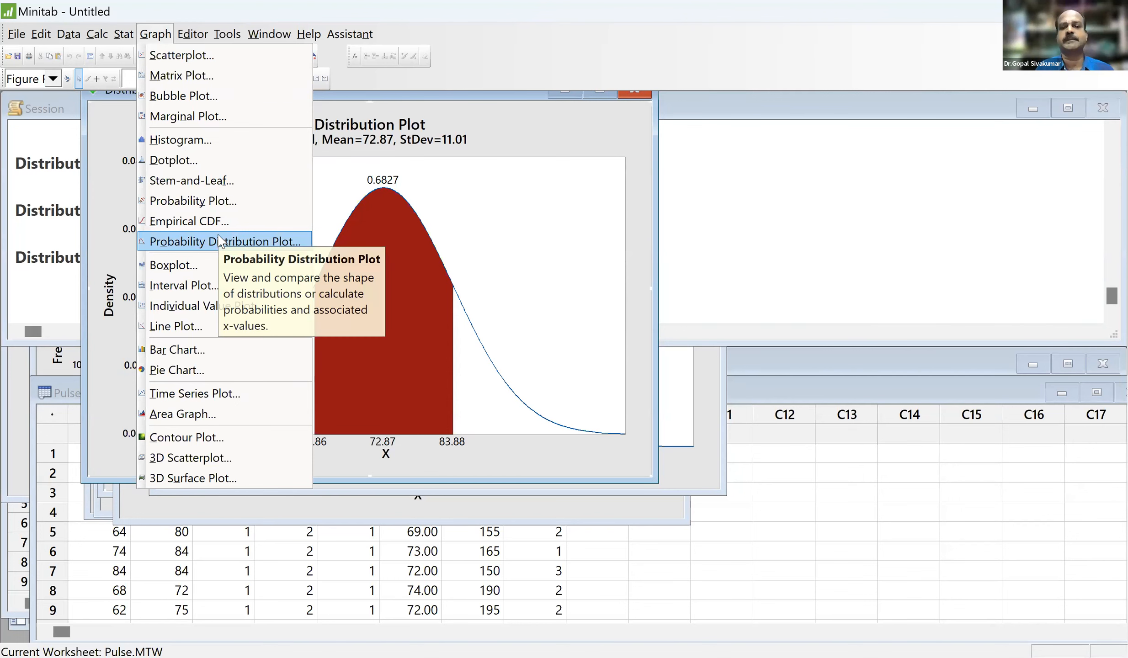
pyautogui.click(219, 241)
pyautogui.doubleClick(673, 341)
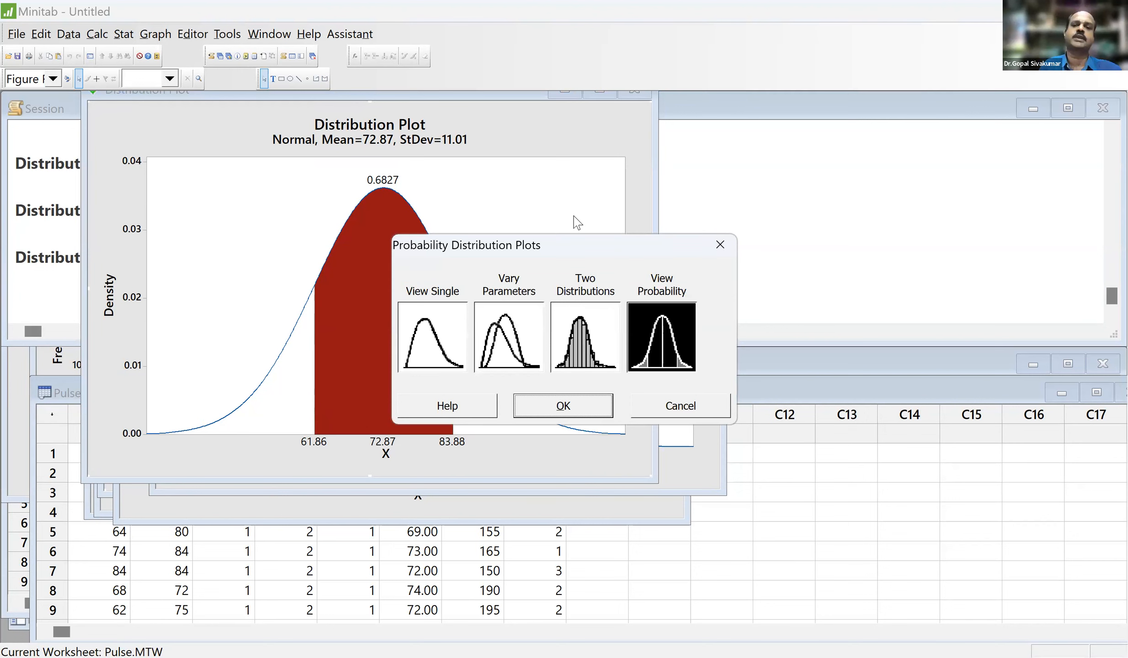
pyautogui.click(478, 184)
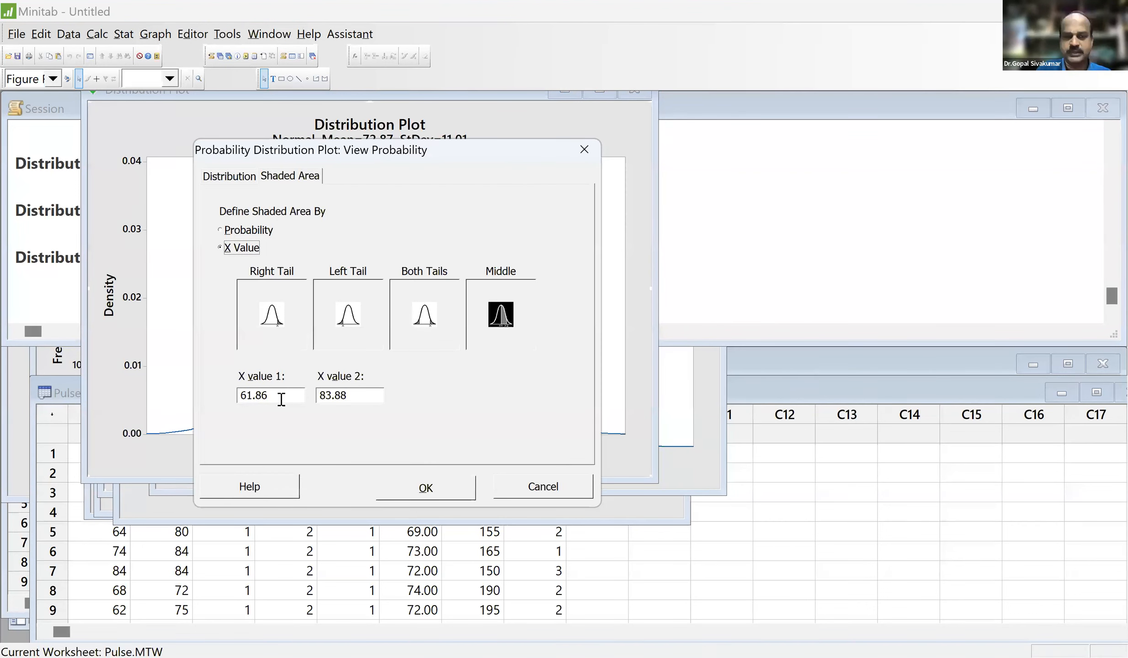
pyautogui.click(281, 399)
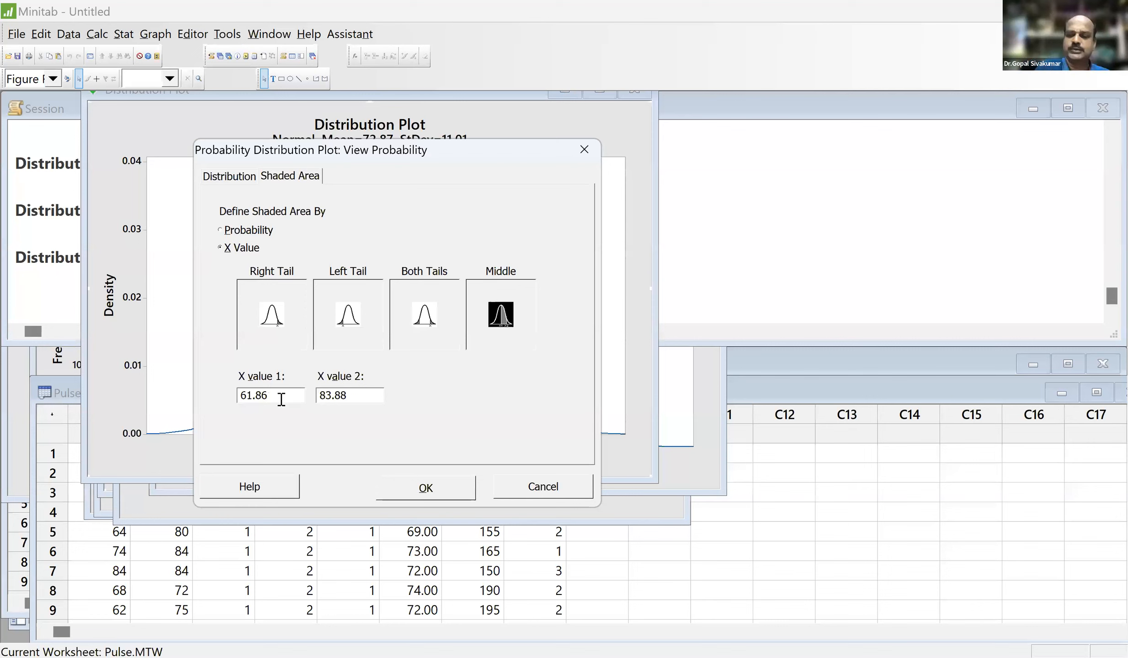
pyautogui.press('BackSpace')
pyautogui.press('BackSpace')
pyautogui.press('BackSpace')
pyautogui.press('BackSpace')
pyautogui.press('BackSpace')
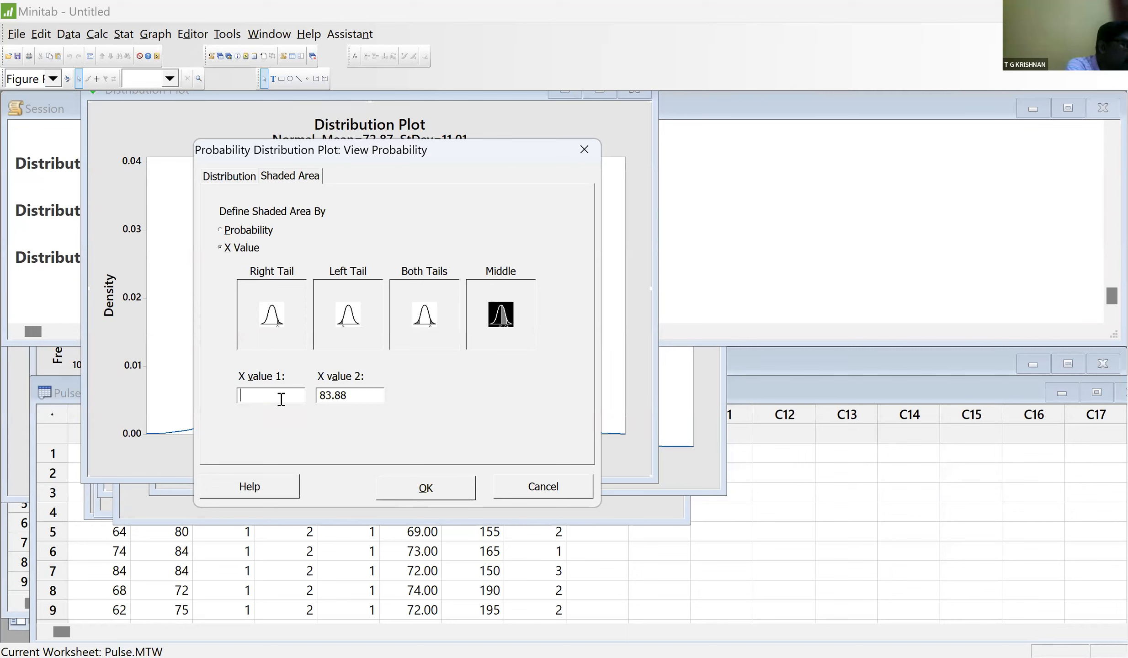
pyautogui.write('50.8')
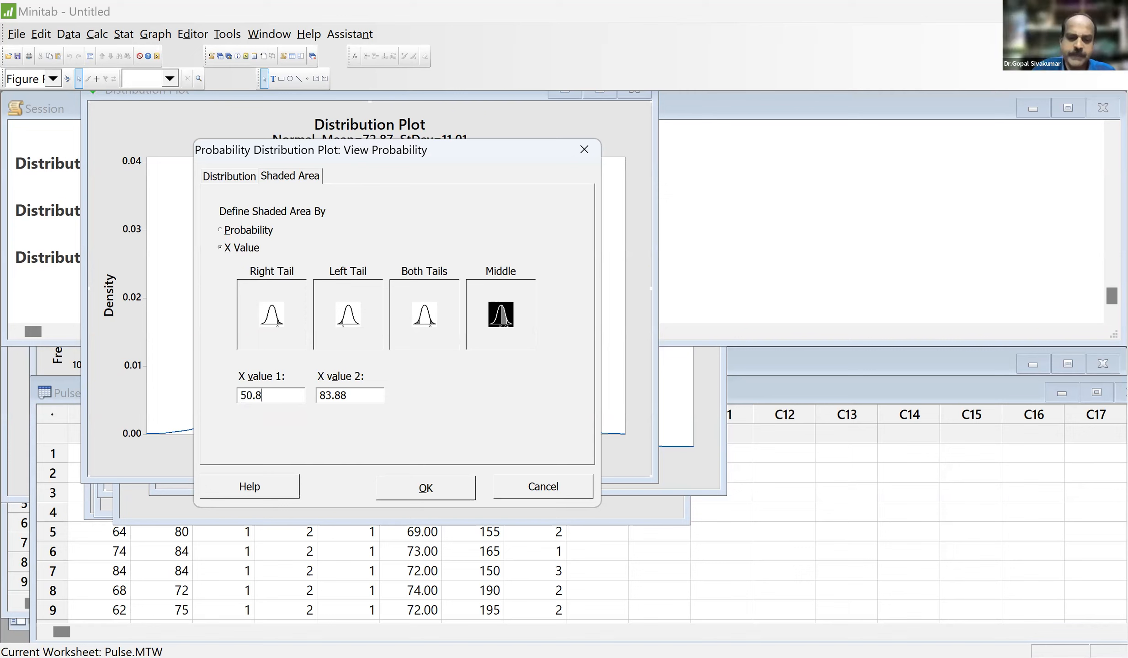
pyautogui.write('5')
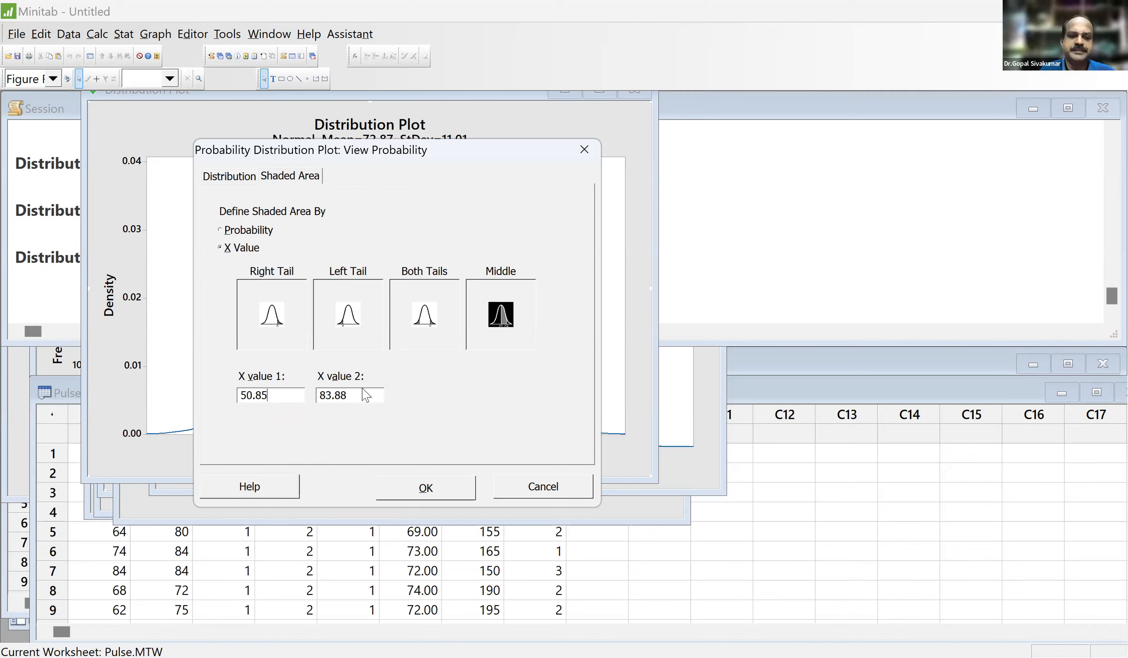
# - Set X value 2 to 94.89, create the plot, and move its window so the whole curve can be seen
pyautogui.click(361, 401)
pyautogui.press('BackSpace')
pyautogui.press('BackSpace')
pyautogui.press('BackSpace')
pyautogui.press('BackSpace')
pyautogui.press('BackSpace')
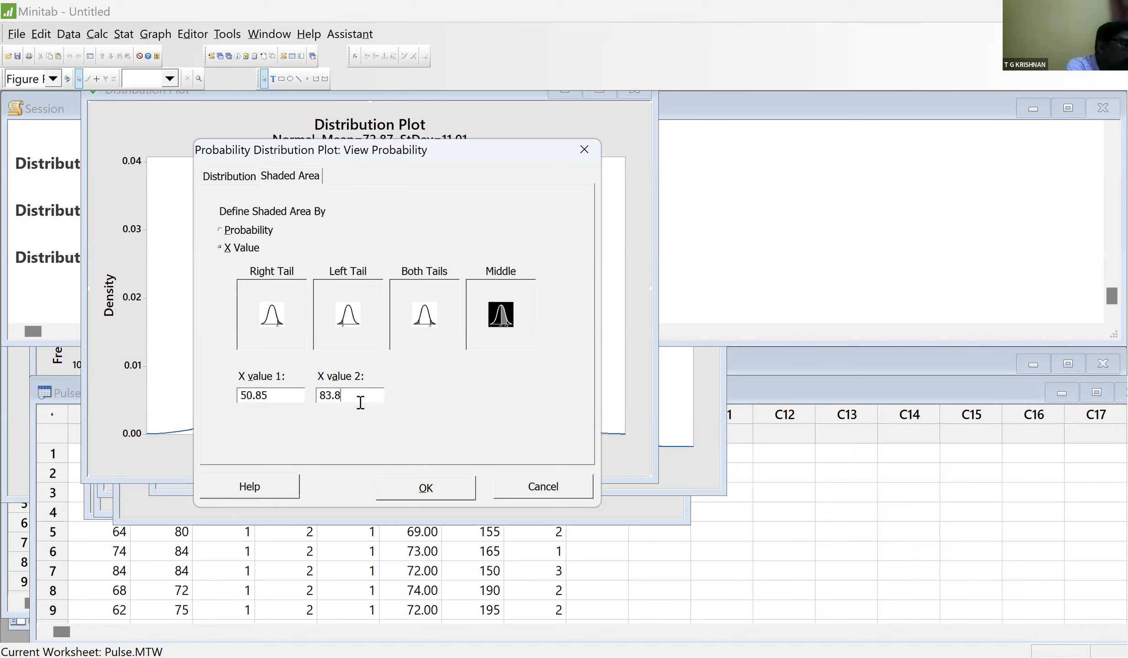
pyautogui.write('94')
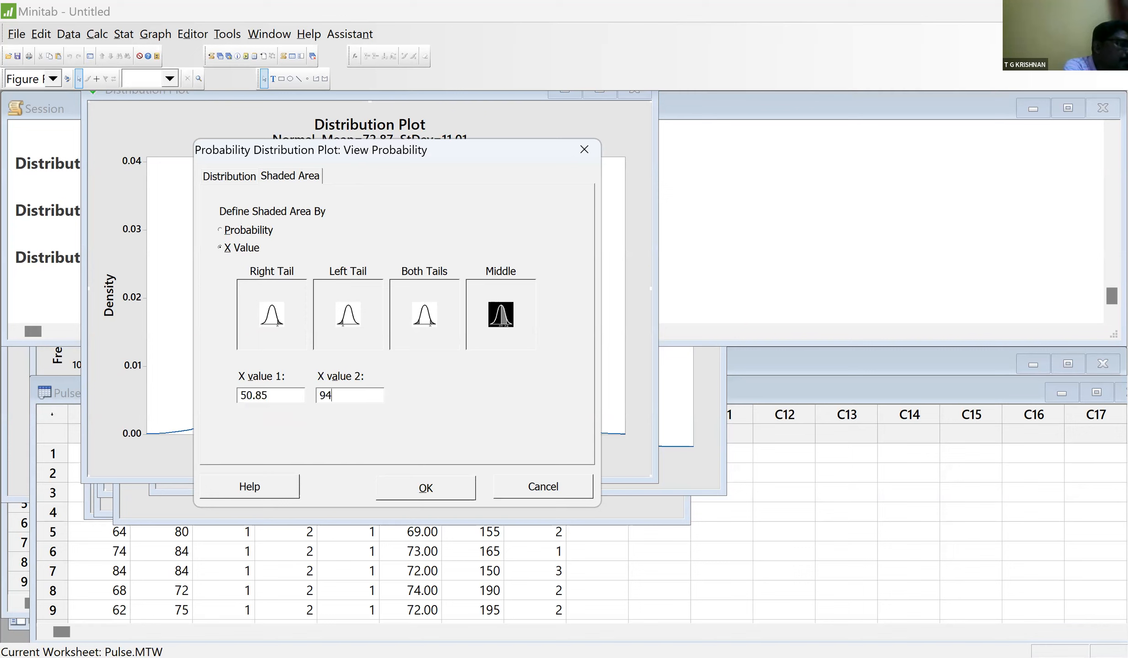
pyautogui.write('.89')
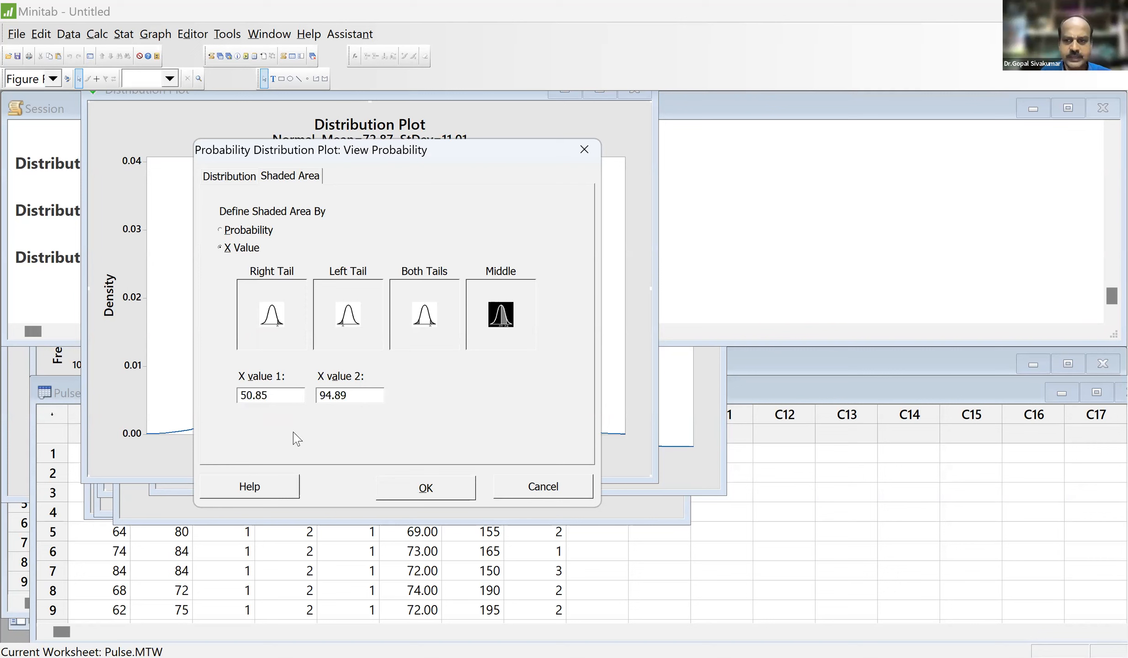
pyautogui.click(434, 496)
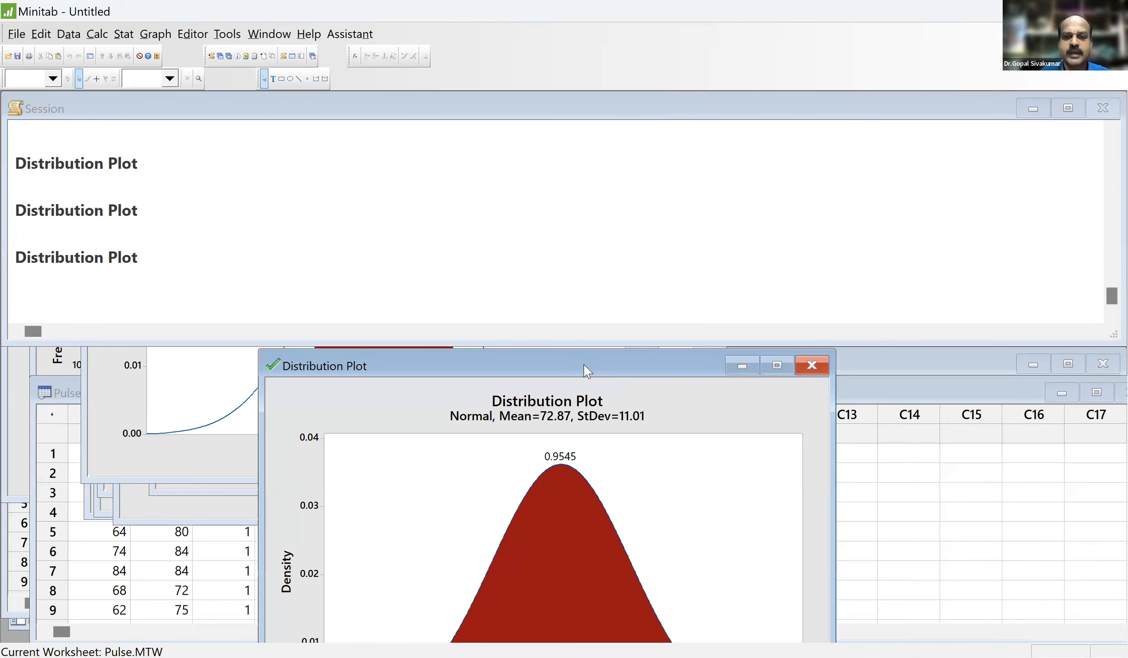
pyautogui.moveTo(585, 370); pyautogui.dragTo(348, 171)
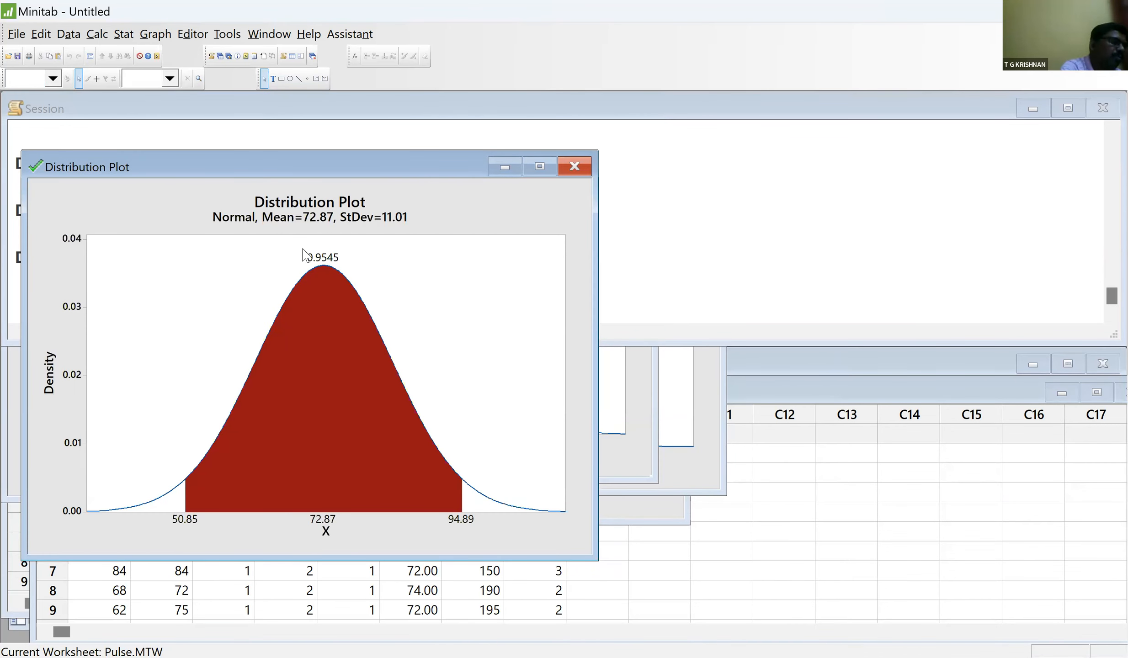
pyautogui.moveTo(327, 308)
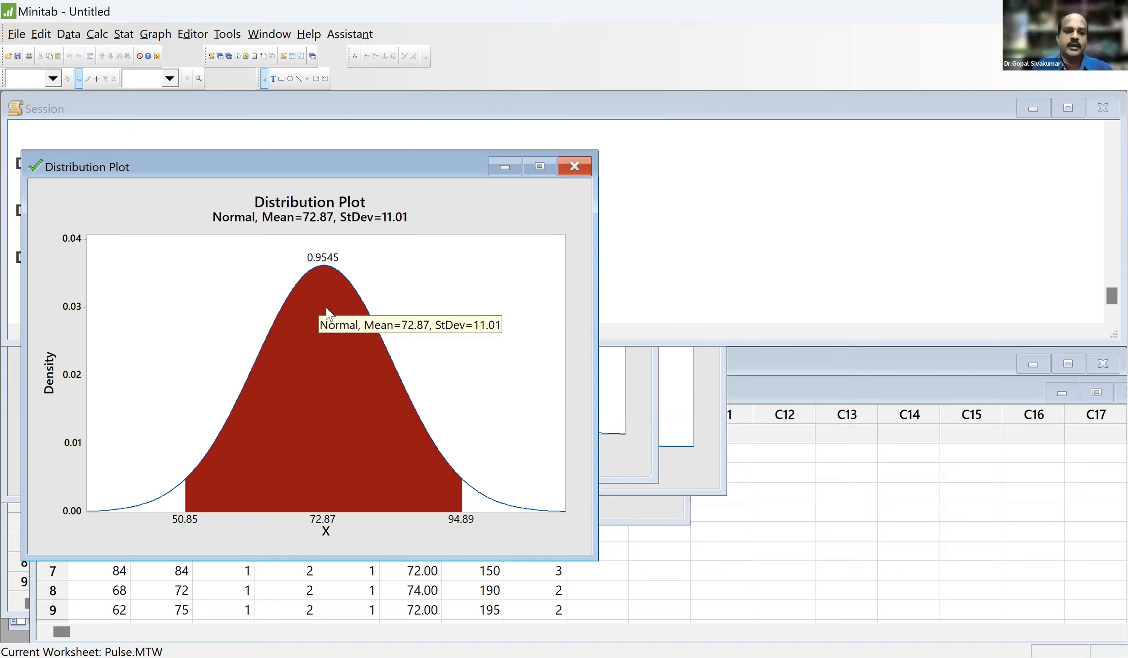
# - Start a new View Probability plot of the normal distribution with mean 72 and standard deviation 11
pyautogui.click(151, 40)
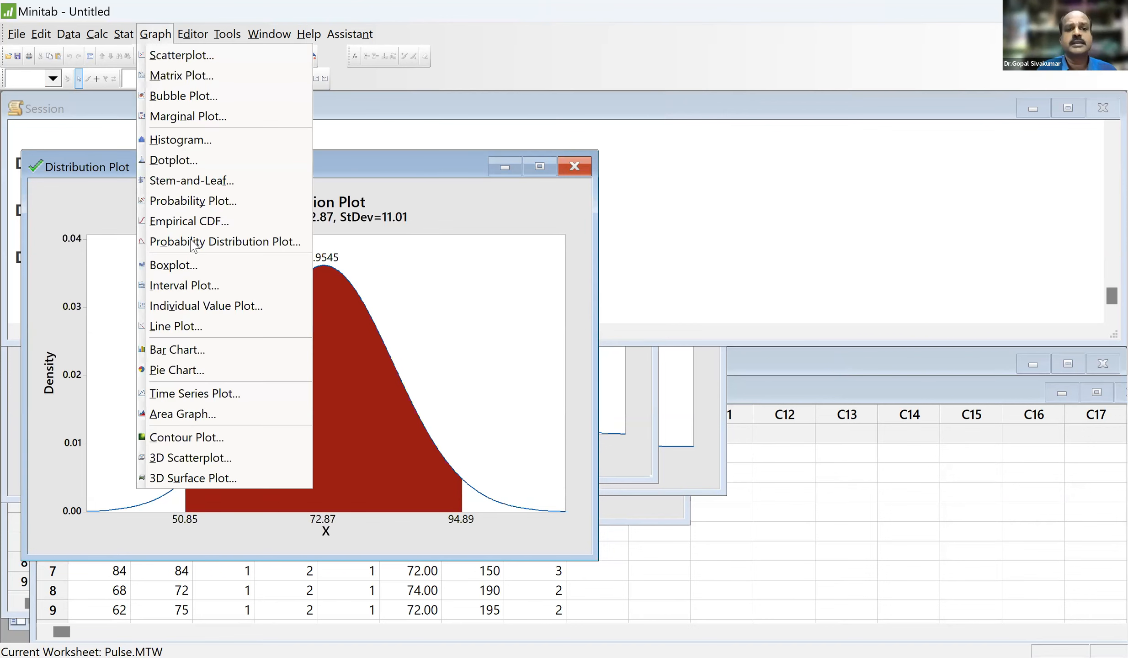
pyautogui.click(191, 240)
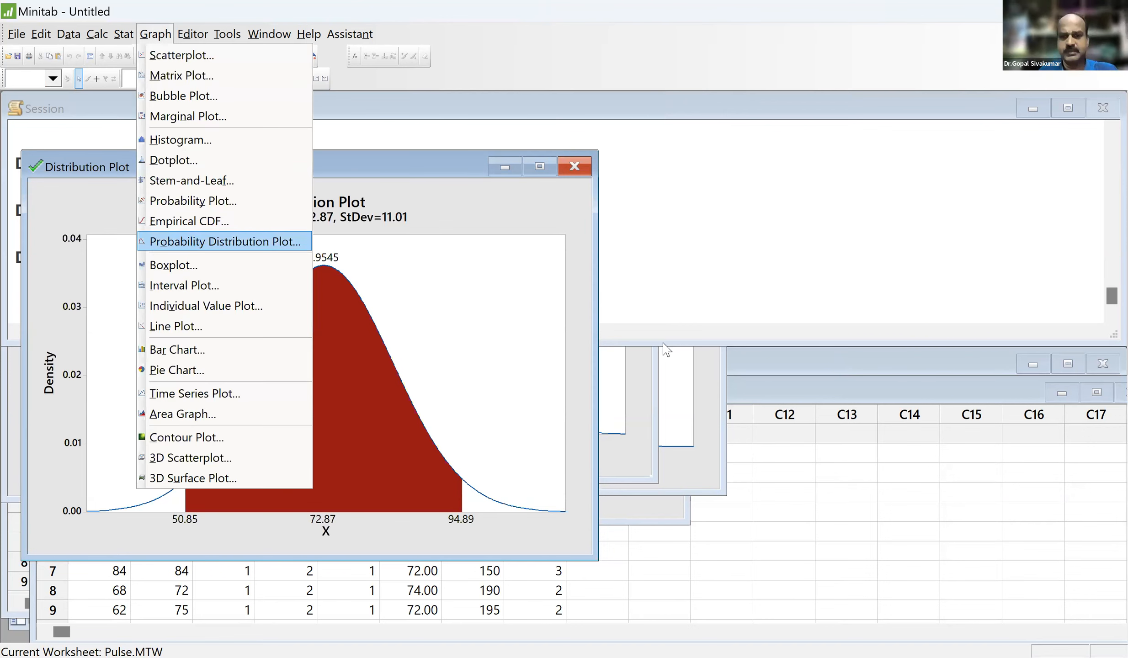
pyautogui.click(569, 404)
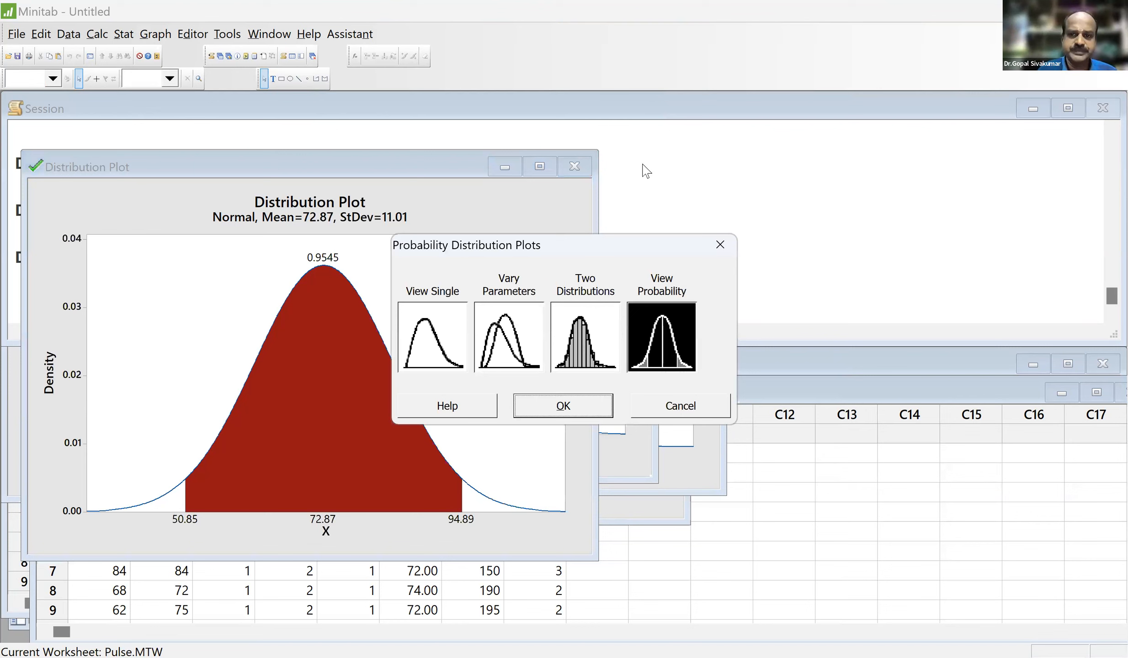
pyautogui.press('Return')
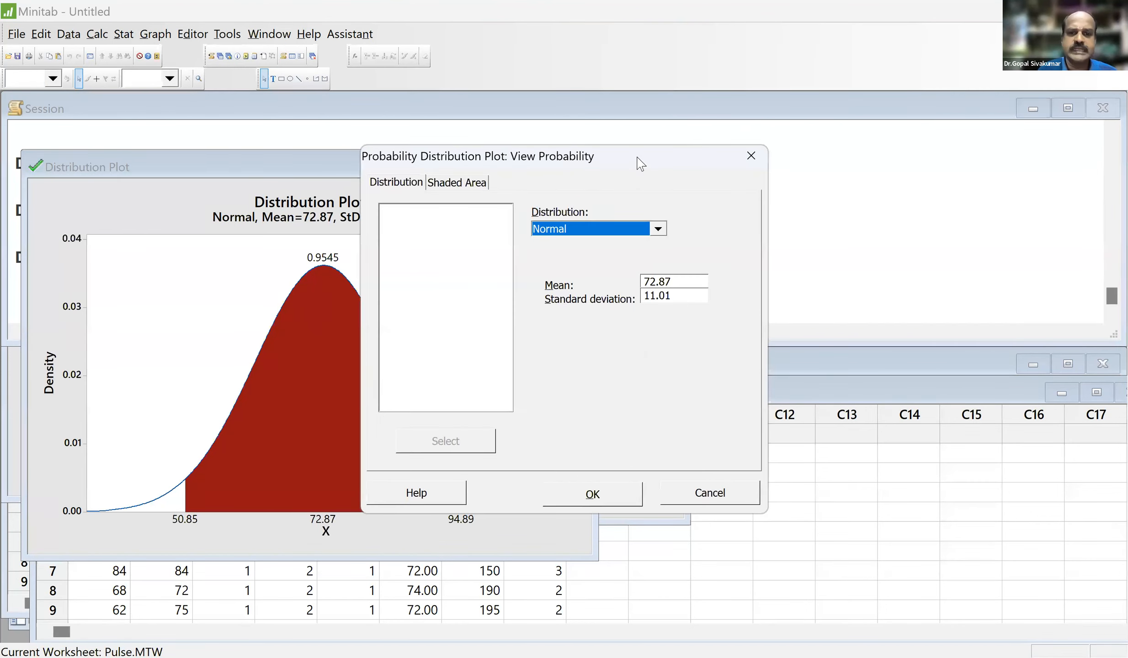
pyautogui.click(499, 288)
pyautogui.press('BackSpace')
pyautogui.press('BackSpace')
pyautogui.press('BackSpace')
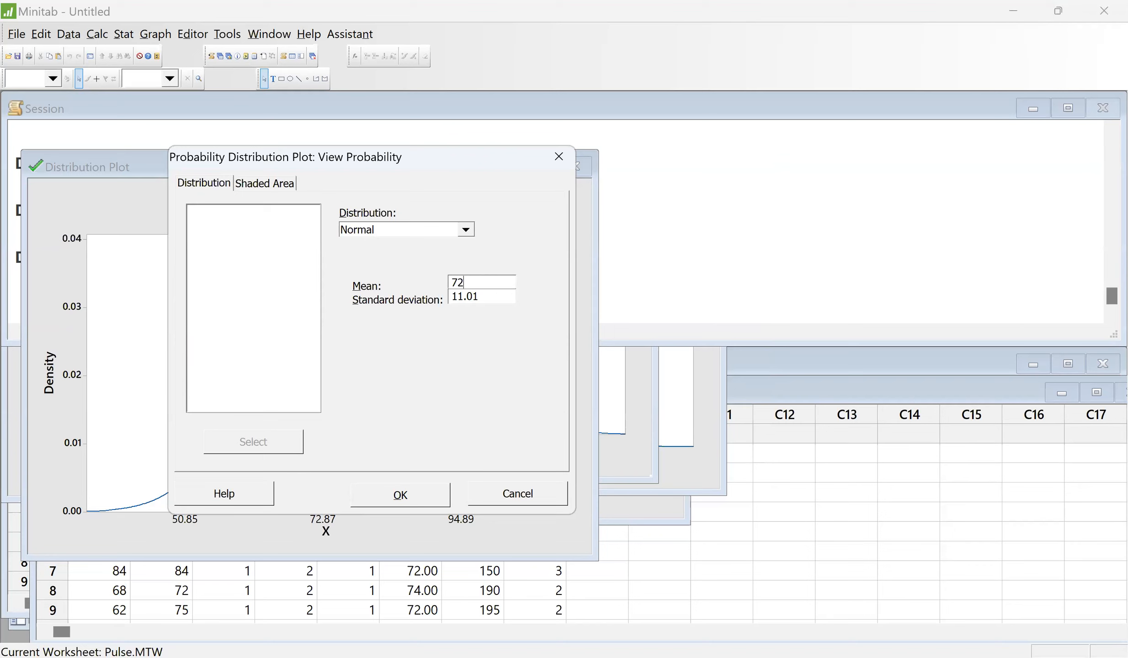
pyautogui.click(496, 297)
pyautogui.press('BackSpace')
pyautogui.press('BackSpace')
pyautogui.press('BackSpace')
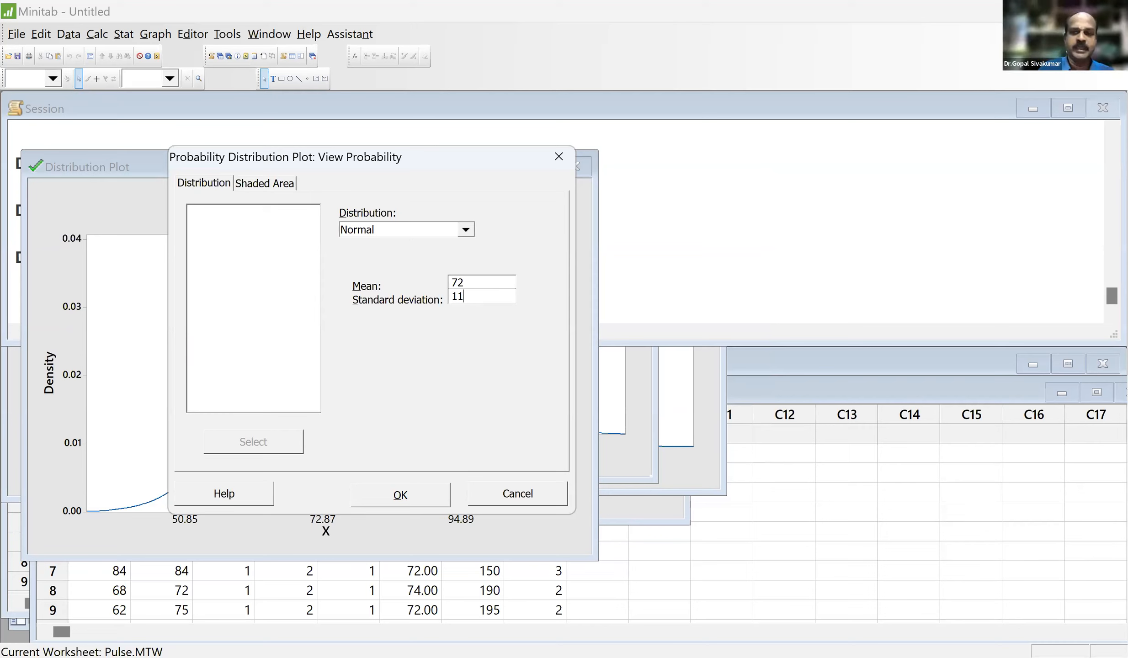
# - Define the shaded area as the right tail from X value 60 and create the plot
pyautogui.click(272, 185)
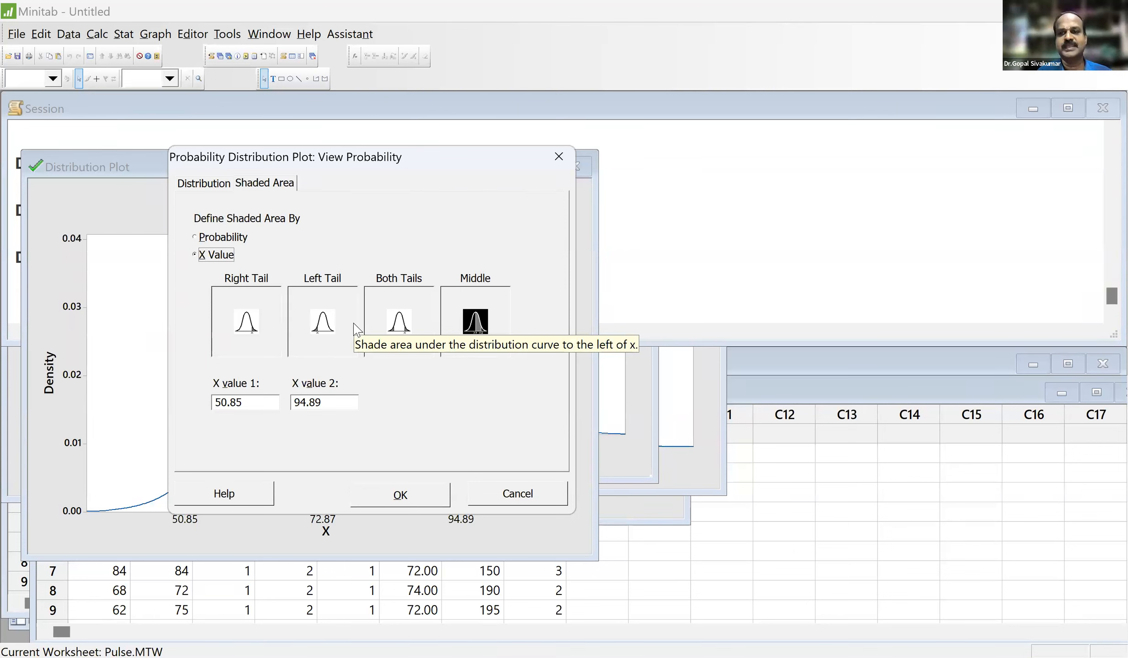
pyautogui.click(239, 332)
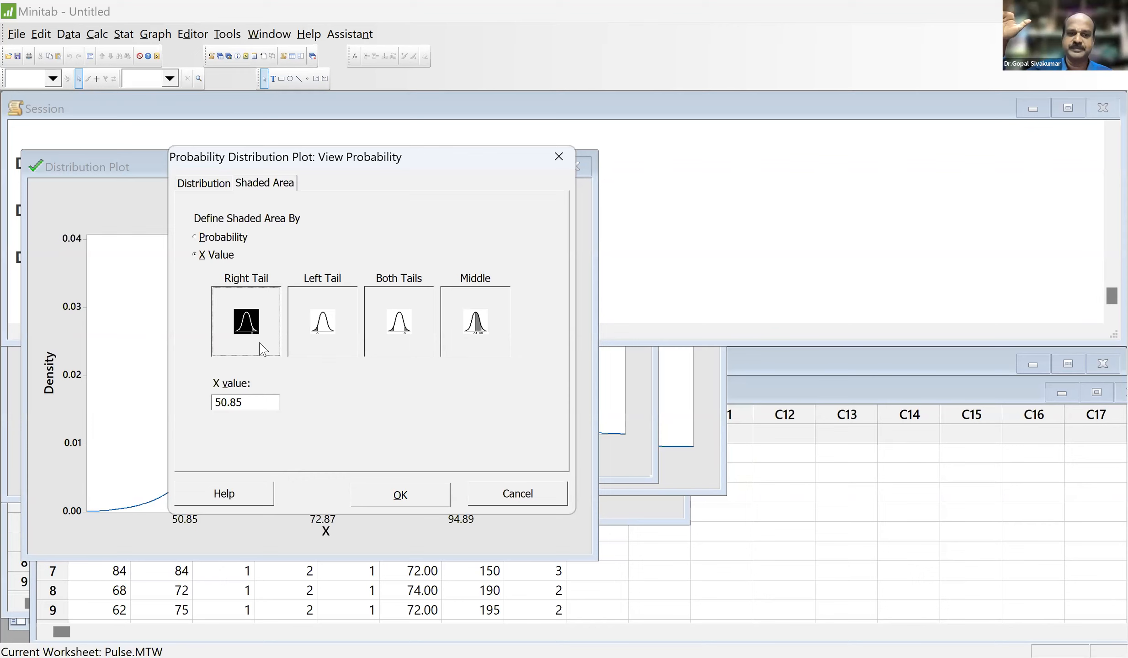
pyautogui.click(265, 406)
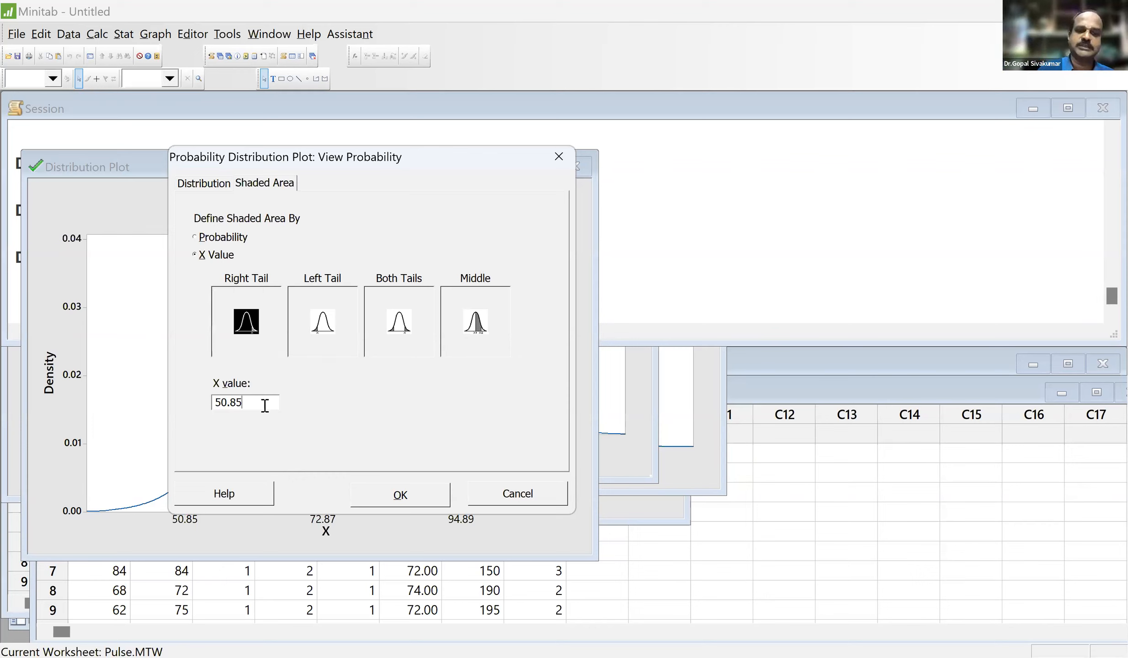
pyautogui.press('BackSpace')
pyautogui.press('BackSpace')
pyautogui.press('BackSpace')
pyautogui.press('BackSpace')
pyautogui.press('BackSpace')
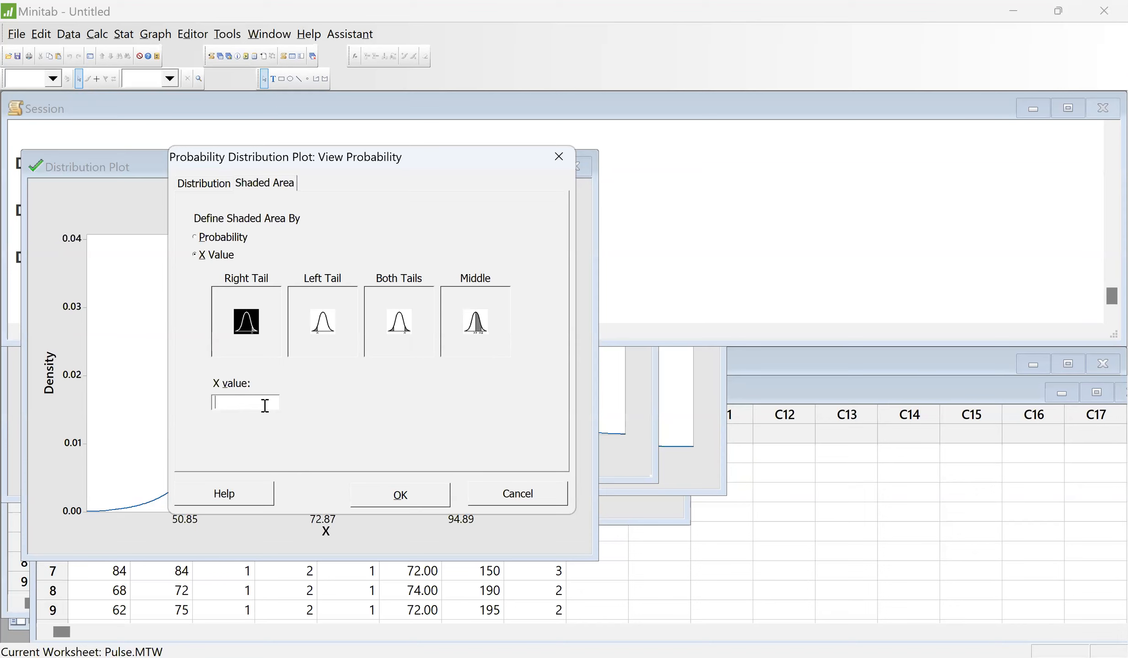
pyautogui.write('60')
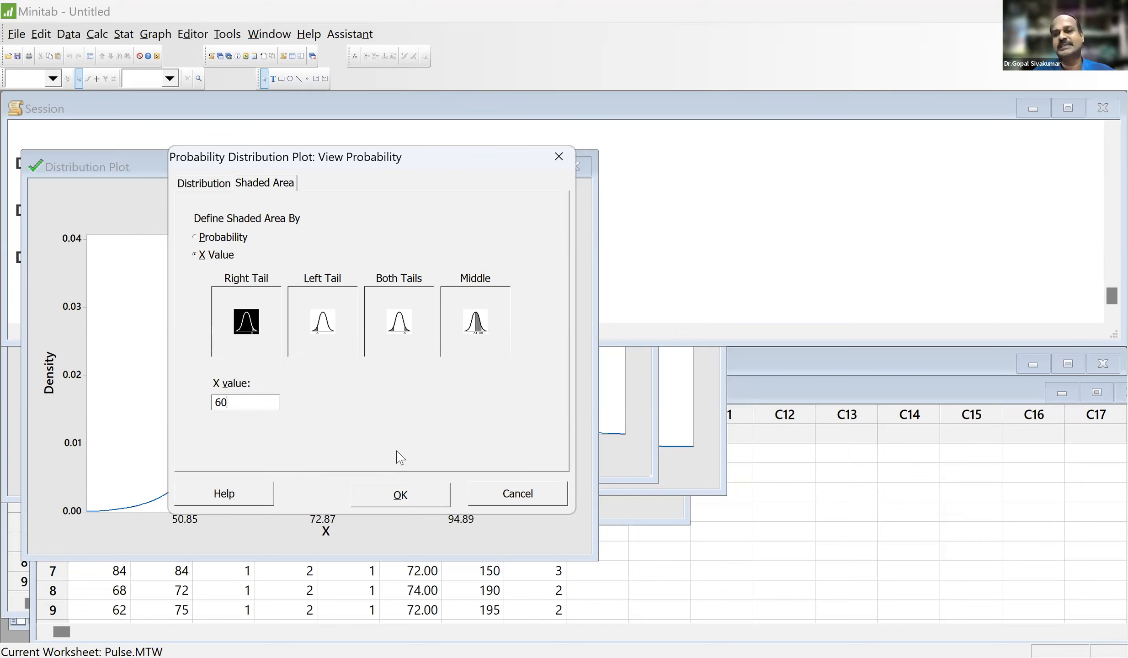
pyautogui.click(436, 503)
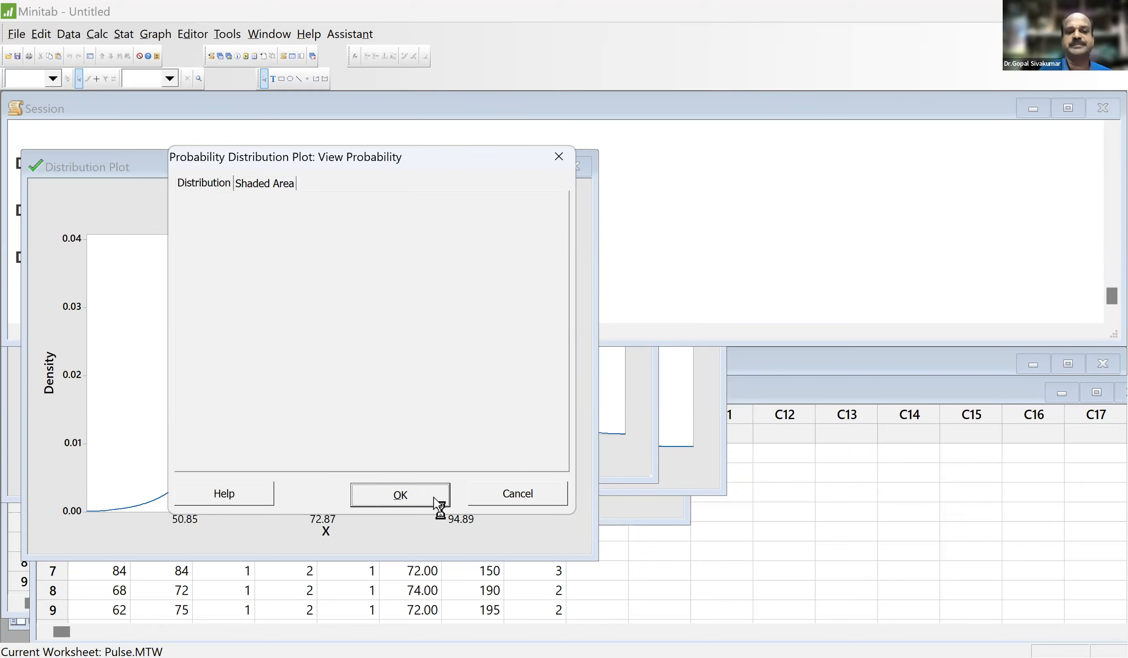
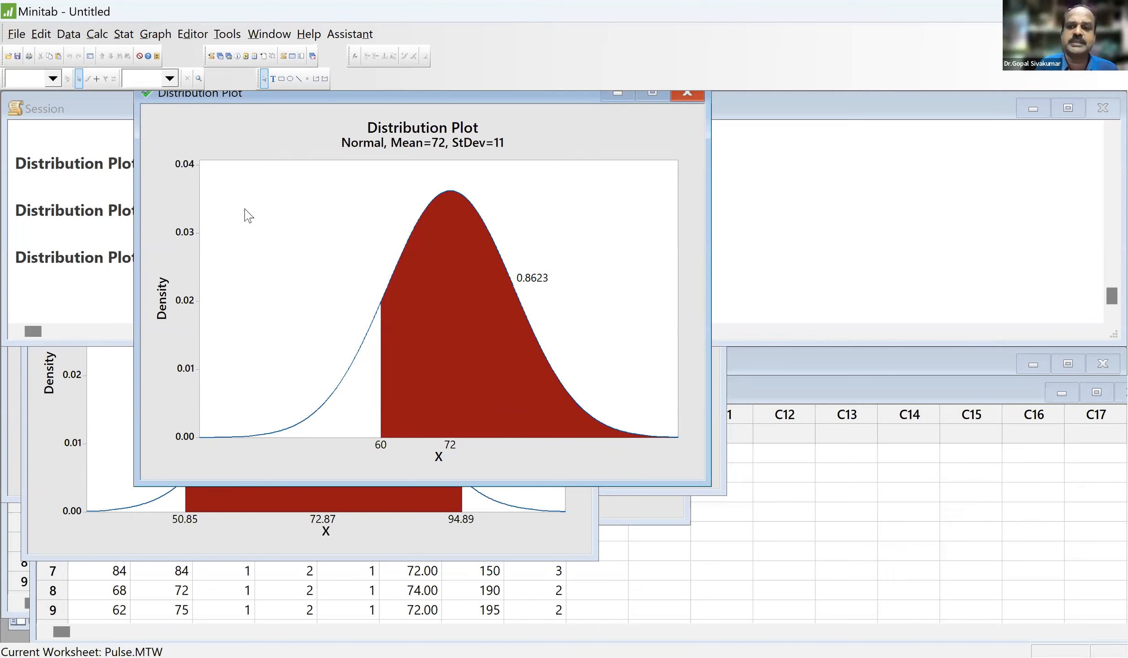
# - Create another View Probability plot with the right tail shaded from X value 90, and move its window clear of the worksheet
pyautogui.click(151, 37)
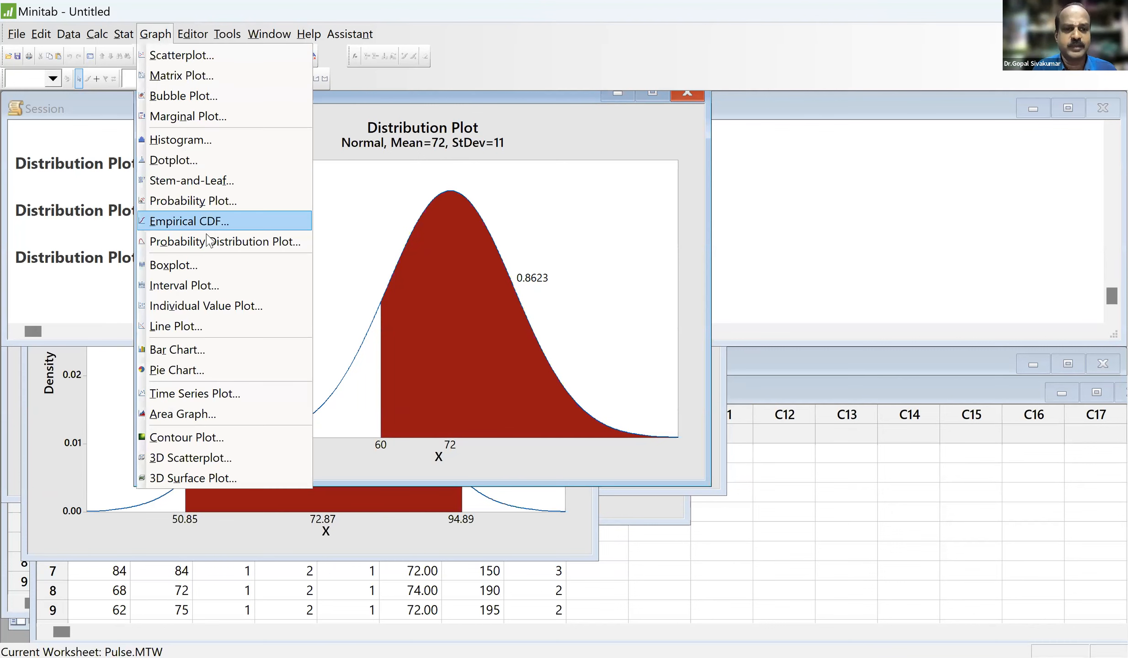
pyautogui.press('Return')
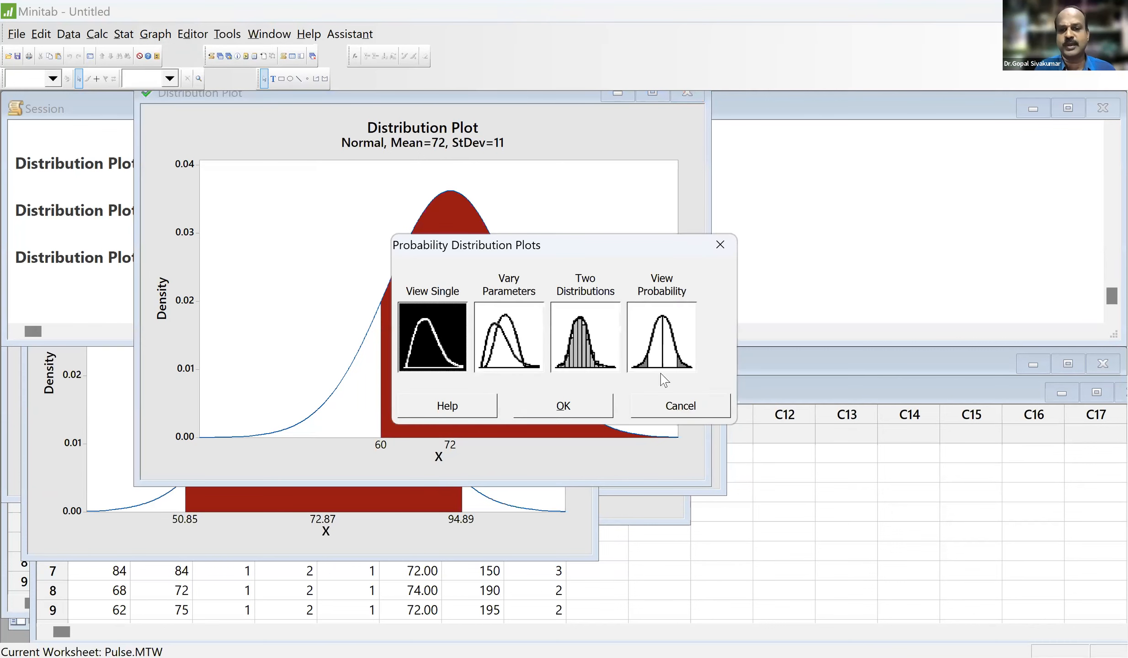
pyautogui.click(577, 409)
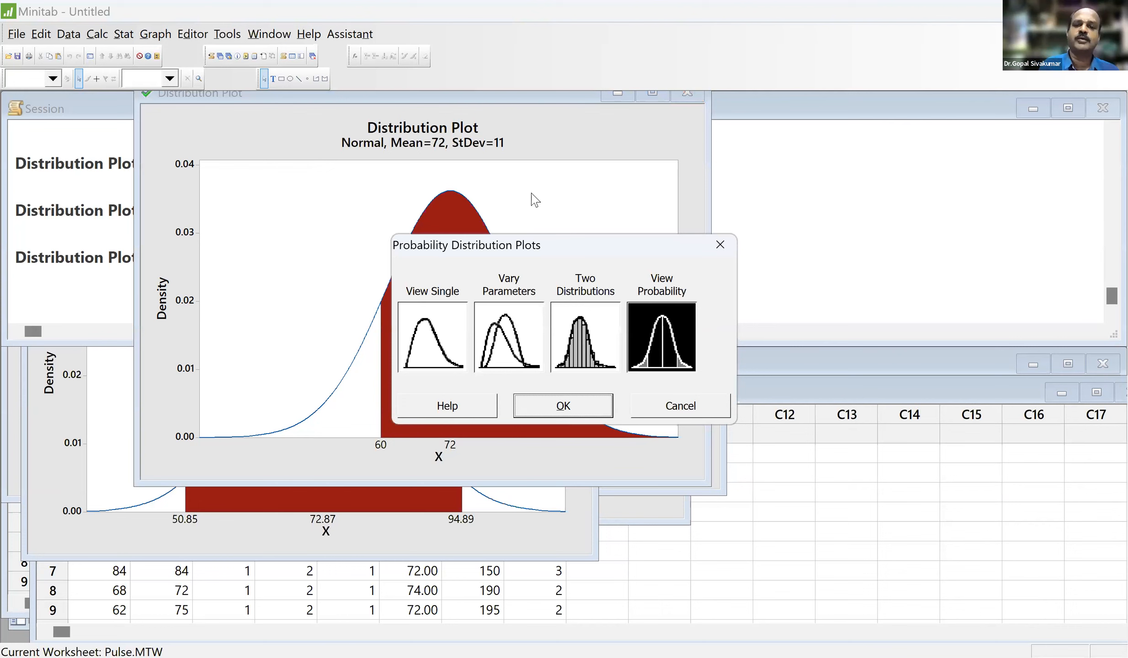
pyautogui.click(458, 183)
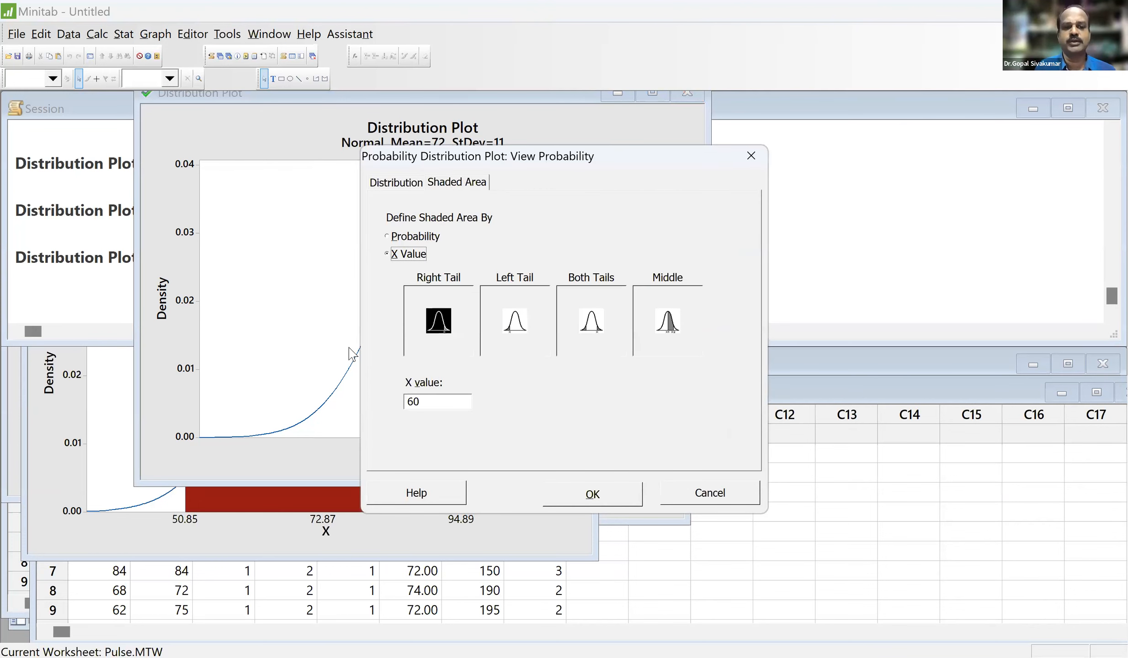
pyautogui.click(326, 370)
pyautogui.press('BackSpace')
pyautogui.press('BackSpace')
pyautogui.write('90')
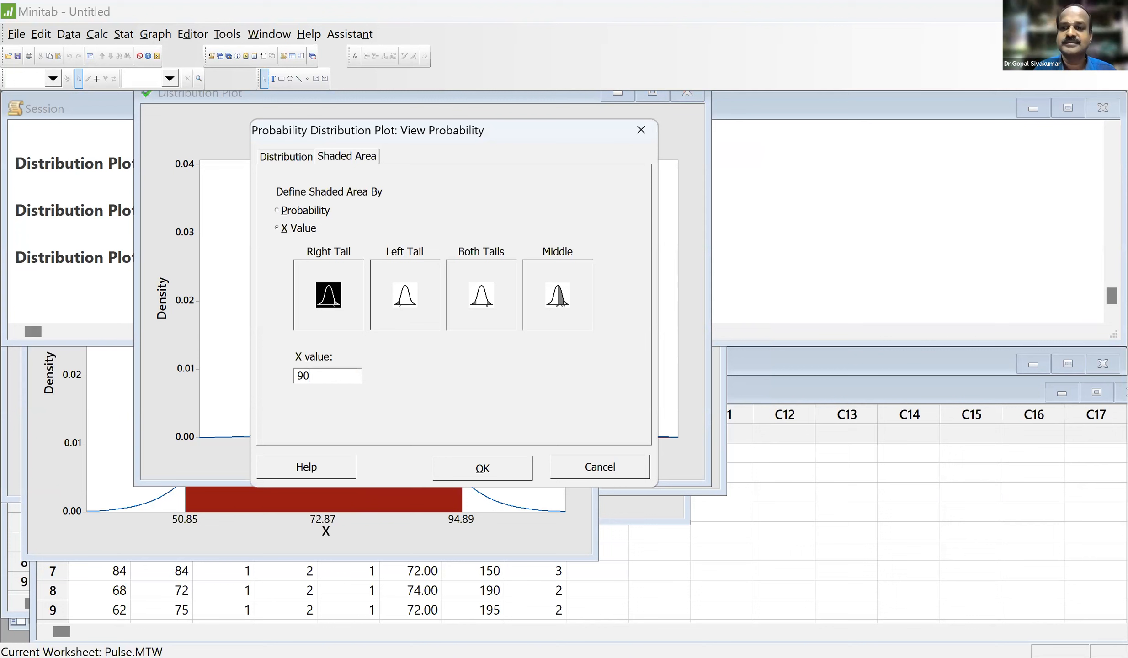
pyautogui.click(492, 473)
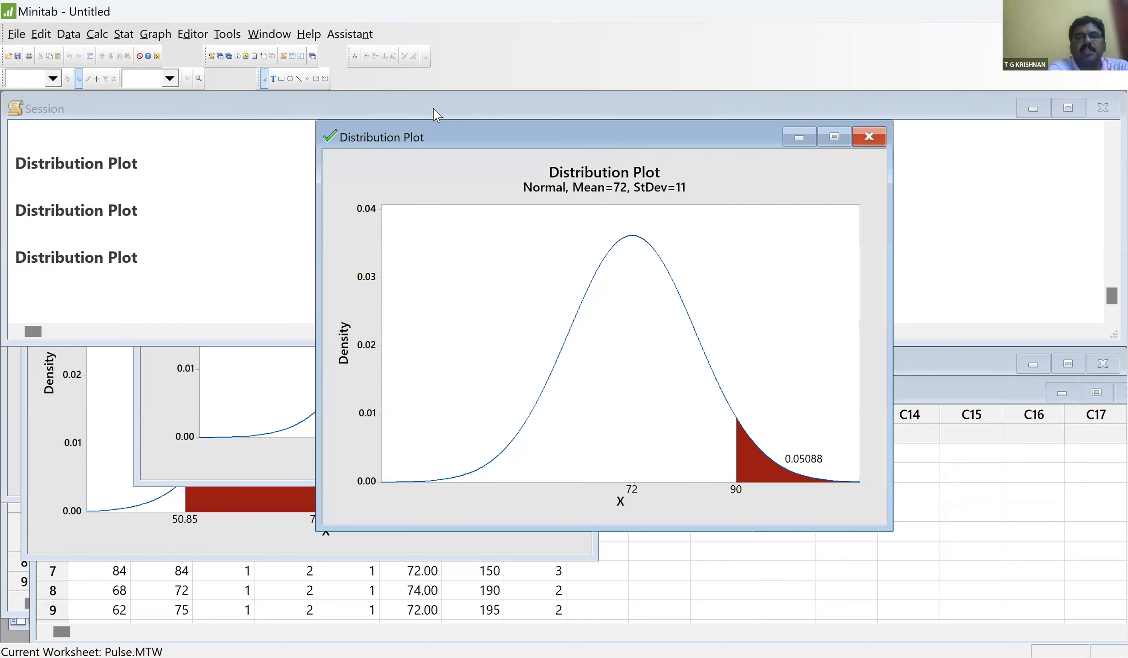
pyautogui.moveTo(618, 139); pyautogui.dragTo(434, 109)
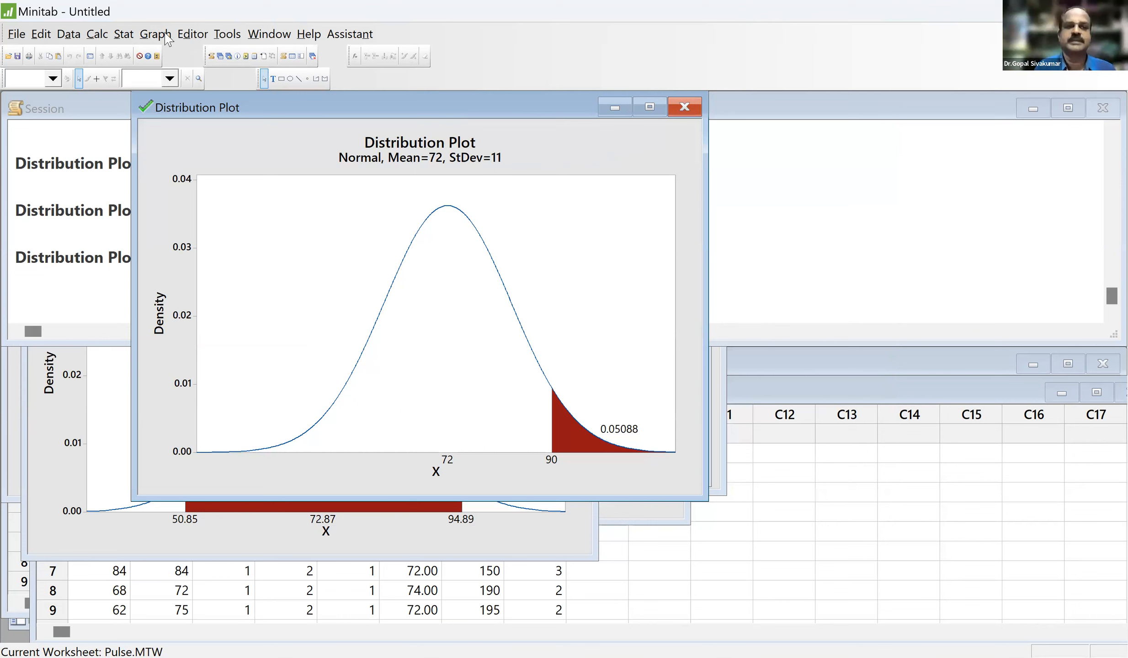
# - Start another View Probability plot and define its shaded area by X value as the middle region
pyautogui.hotkey('alt', 'g')
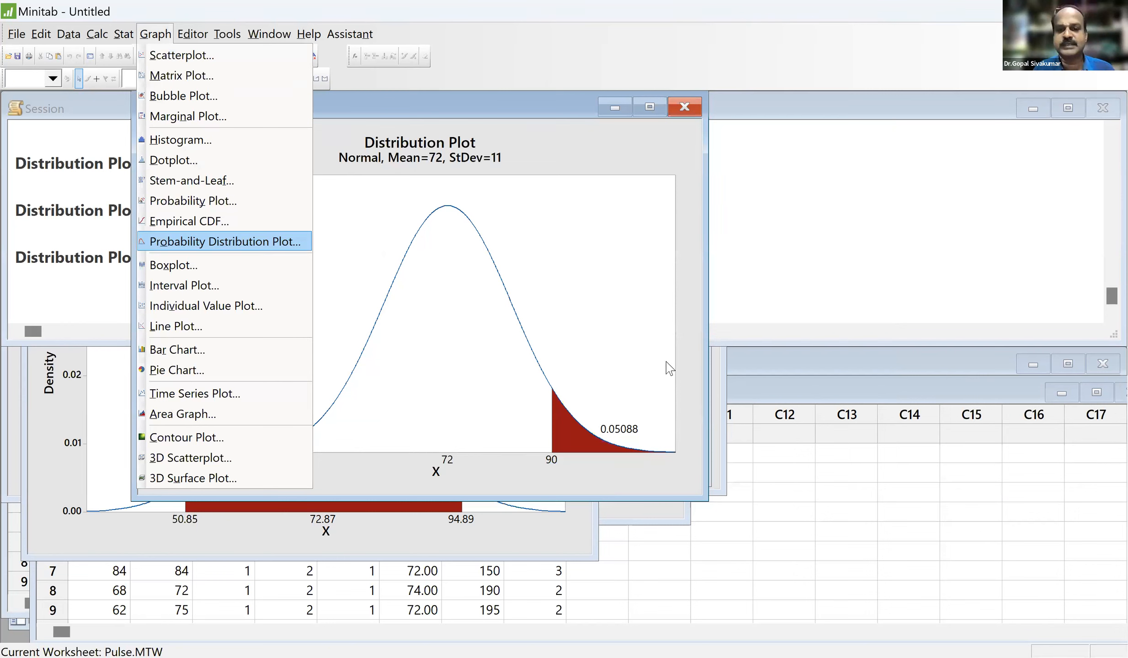
pyautogui.press('Return')
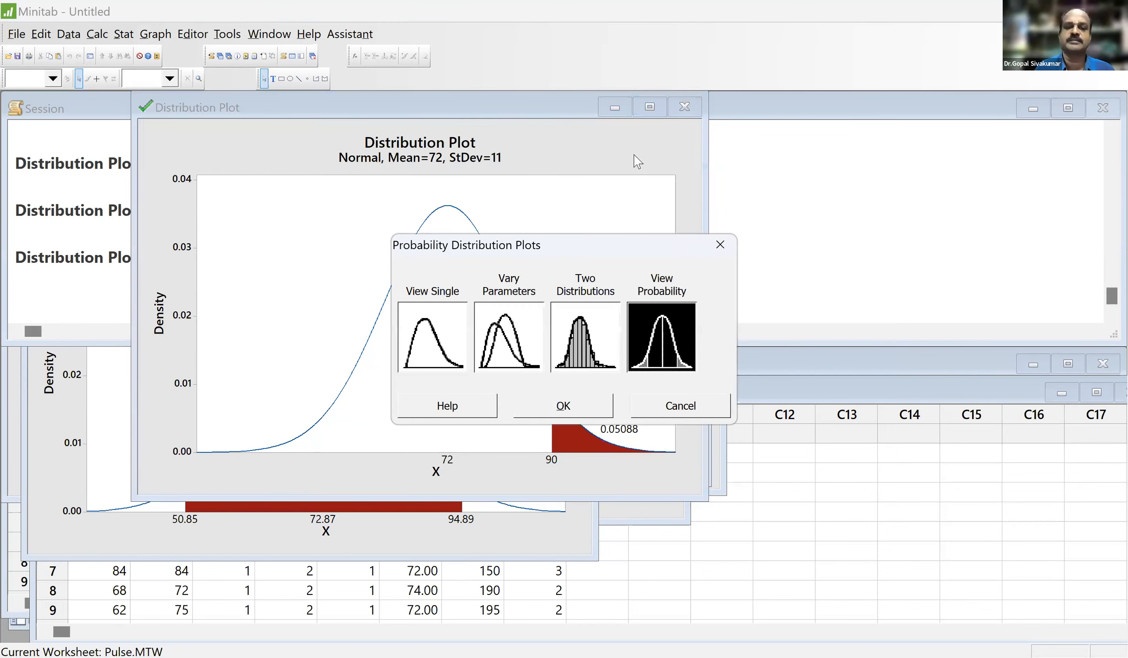
pyautogui.press('Return')
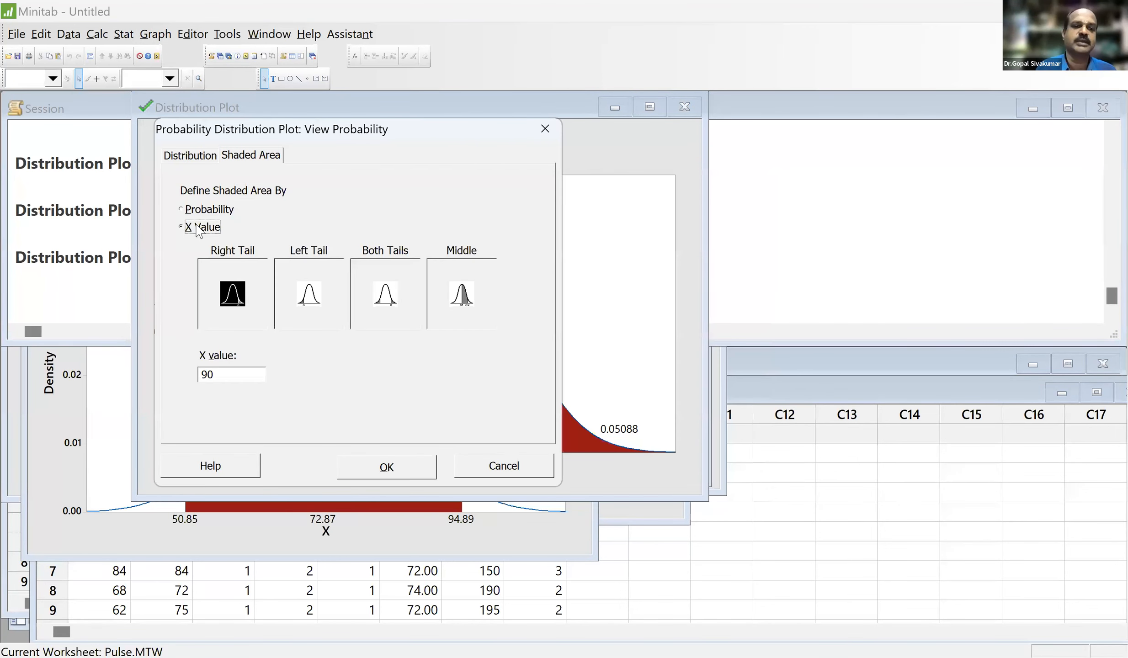
pyautogui.click(388, 291)
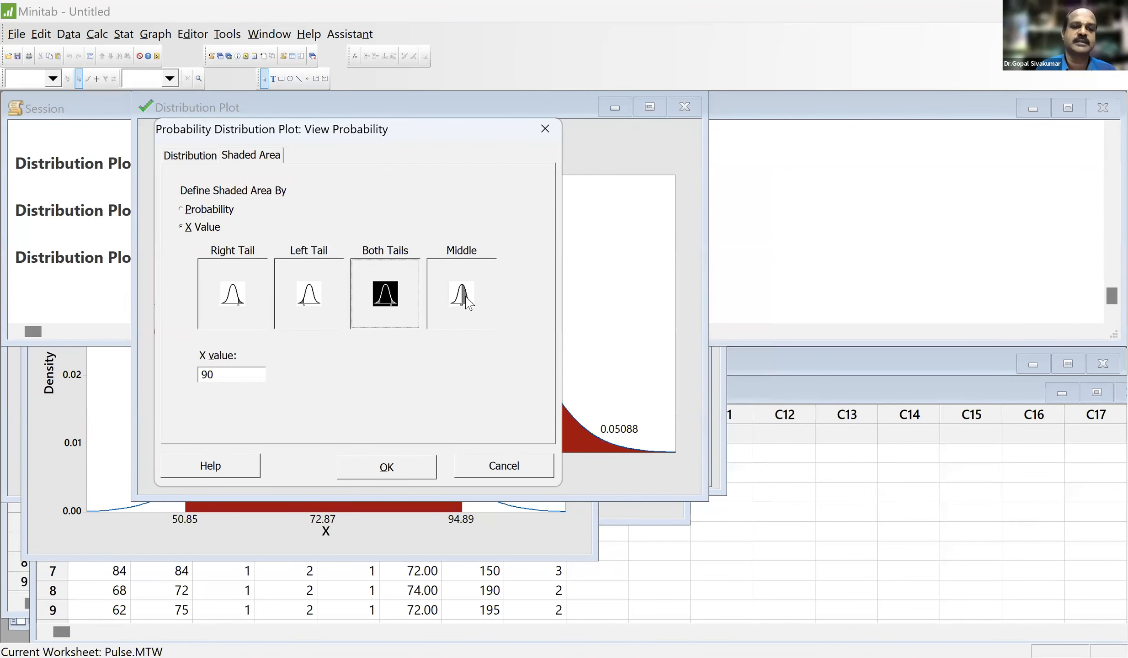
pyautogui.press('Right')
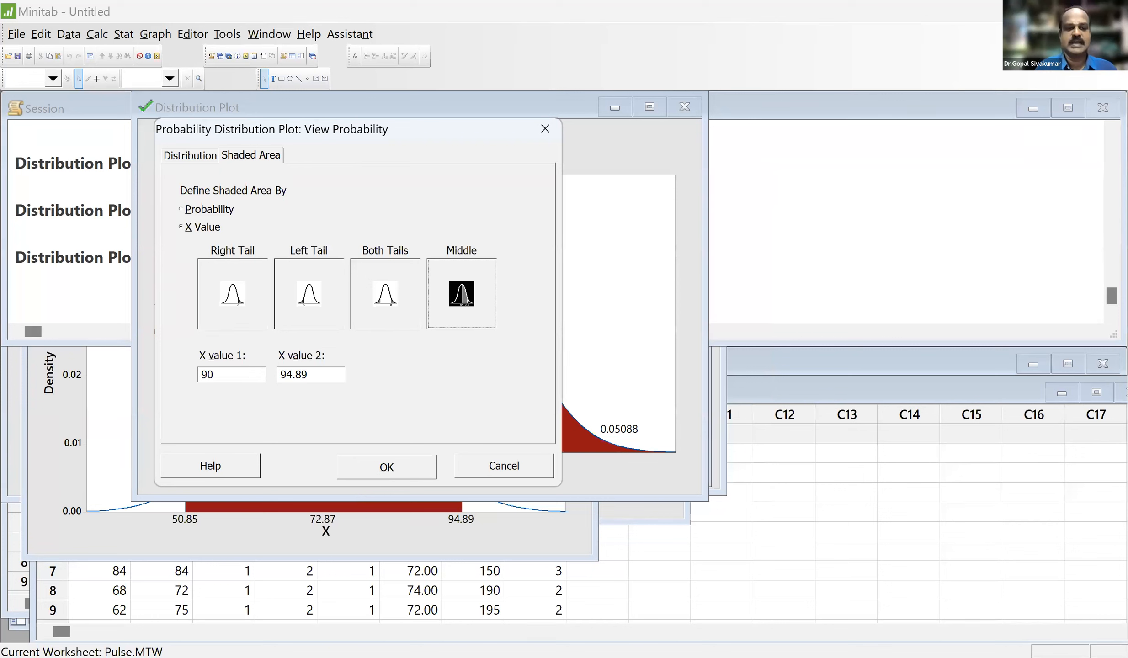
# - Set X value 1 to 60 and X value 2 to 100, and create the plot
pyautogui.click(215, 375)
pyautogui.press('BackSpace')
pyautogui.press('BackSpace')
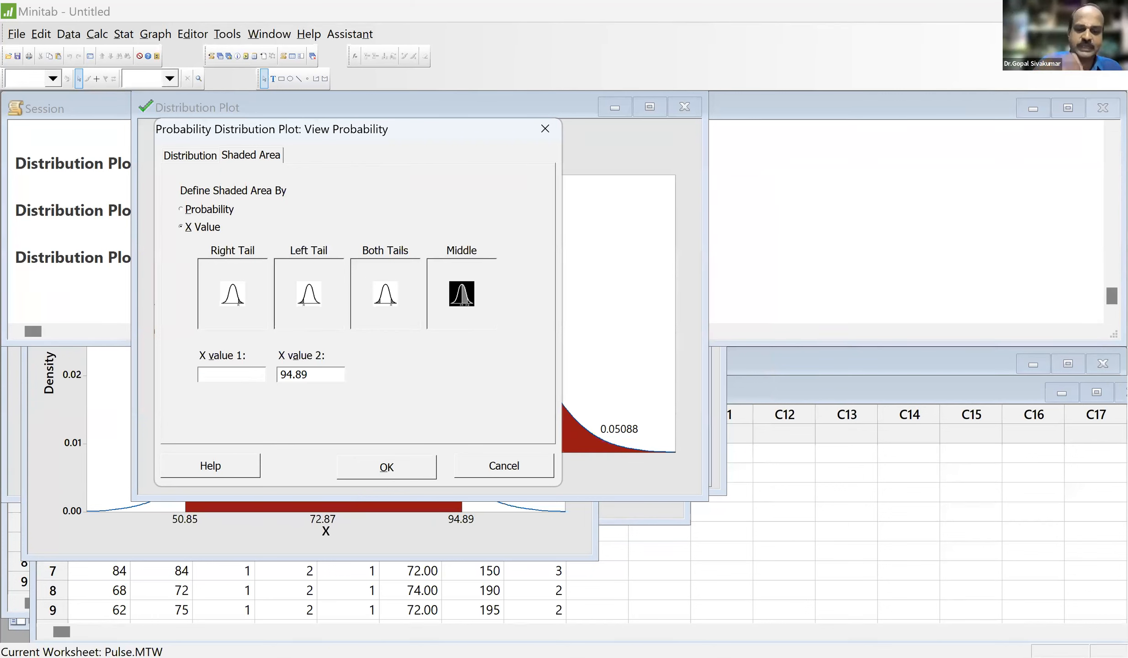
pyautogui.write('60')
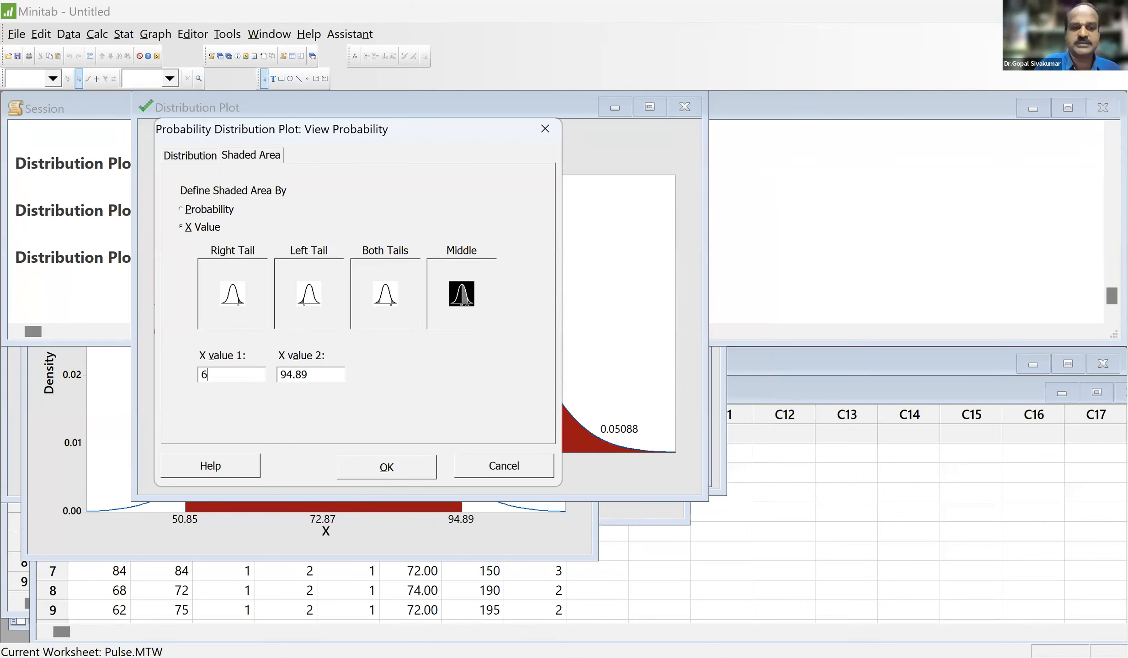
pyautogui.click(311, 374)
pyautogui.press('BackSpace')
pyautogui.press('BackSpace')
pyautogui.press('BackSpace')
pyautogui.press('BackSpace')
pyautogui.press('BackSpace')
pyautogui.write('100')
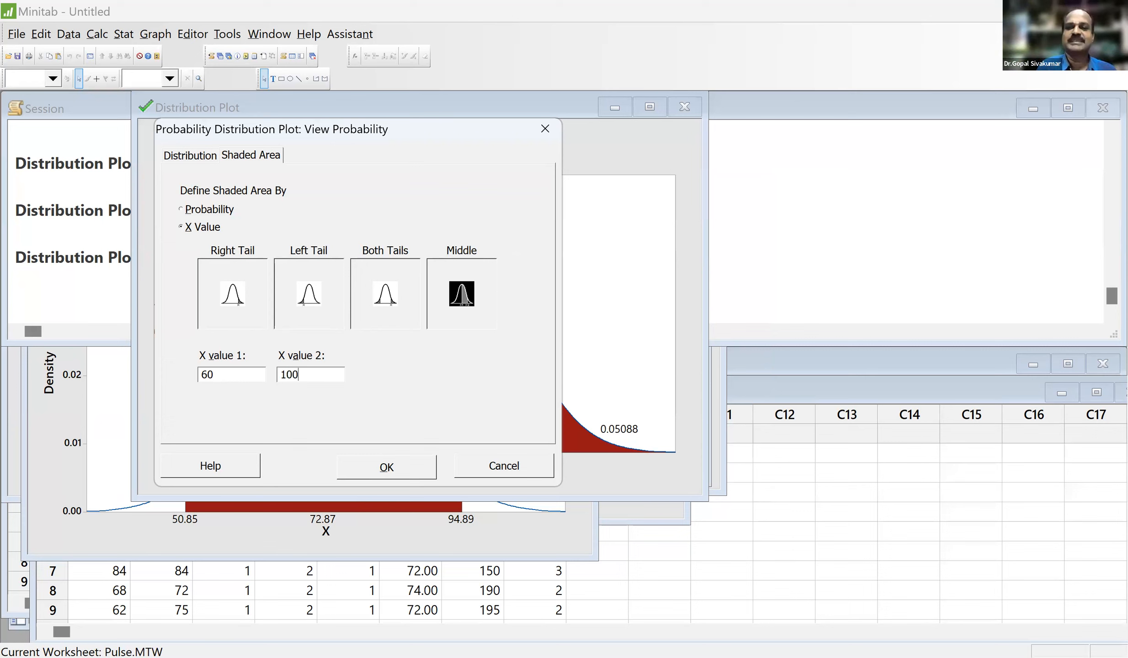
pyautogui.click(387, 468)
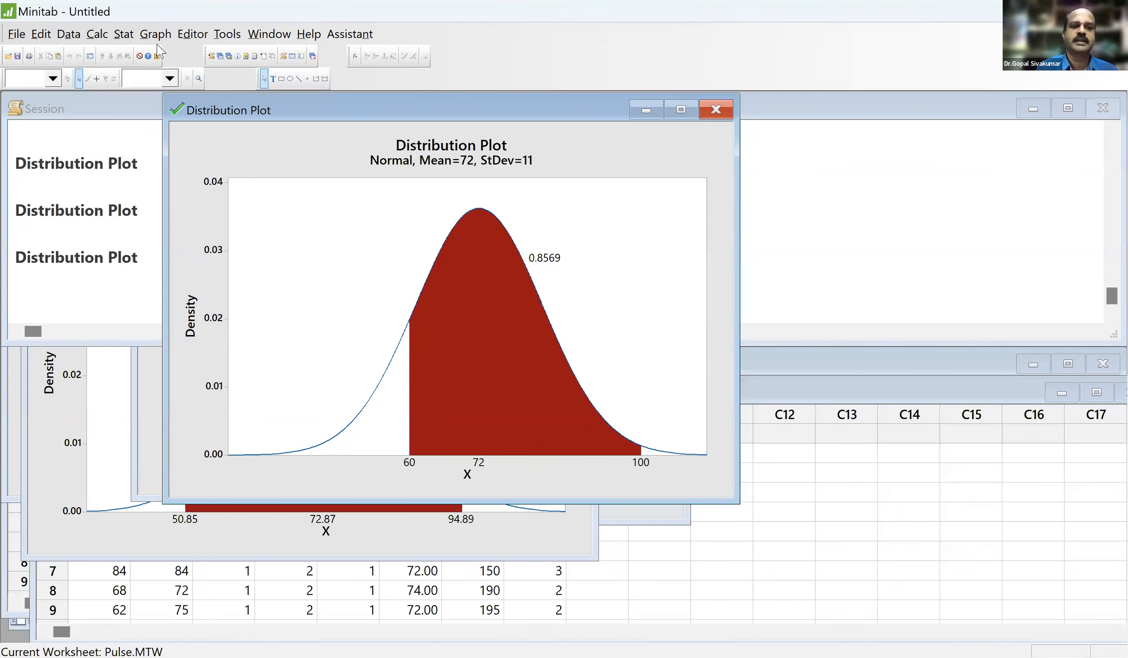
# - Start a new View Probability plot of the normal distribution with mean 72 and standard deviation 0.2
pyautogui.hotkey('alt', 'g')
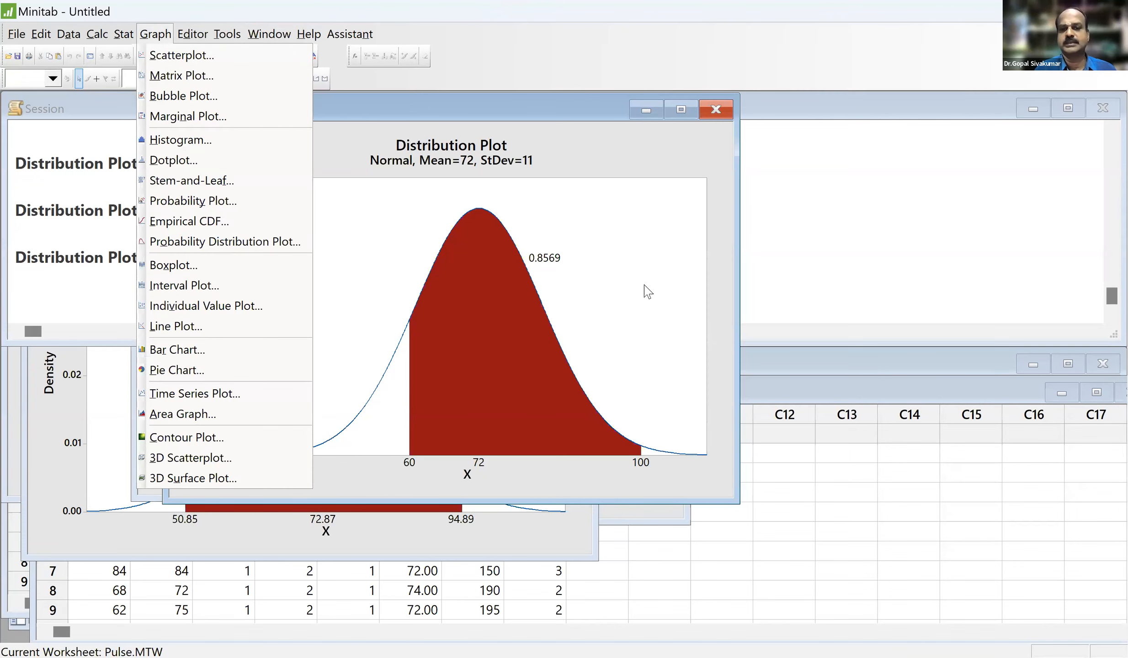
pyautogui.press('o')
pyautogui.click(563, 407)
pyautogui.click(678, 283)
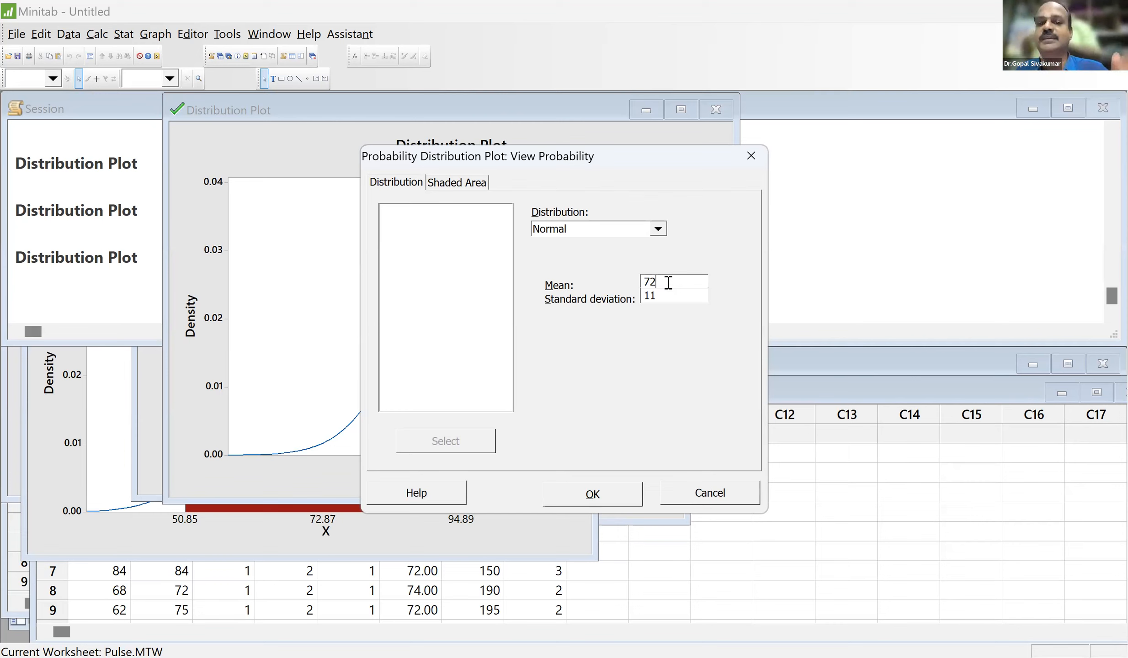
pyautogui.click(668, 297)
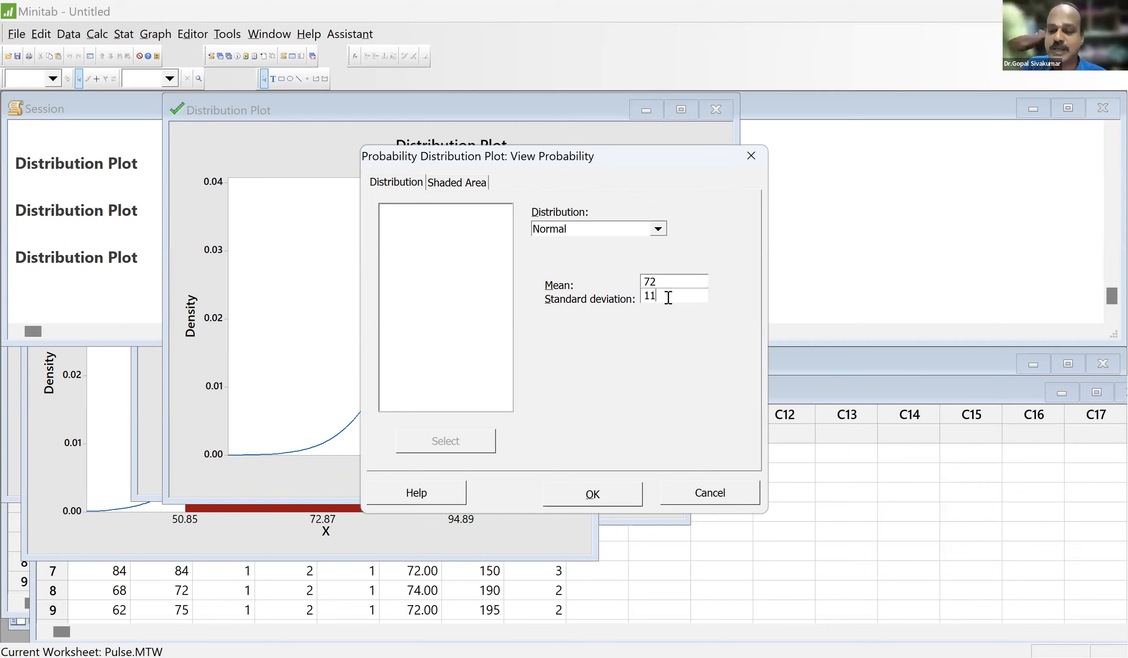
pyautogui.press('BackSpace')
pyautogui.press('BackSpace')
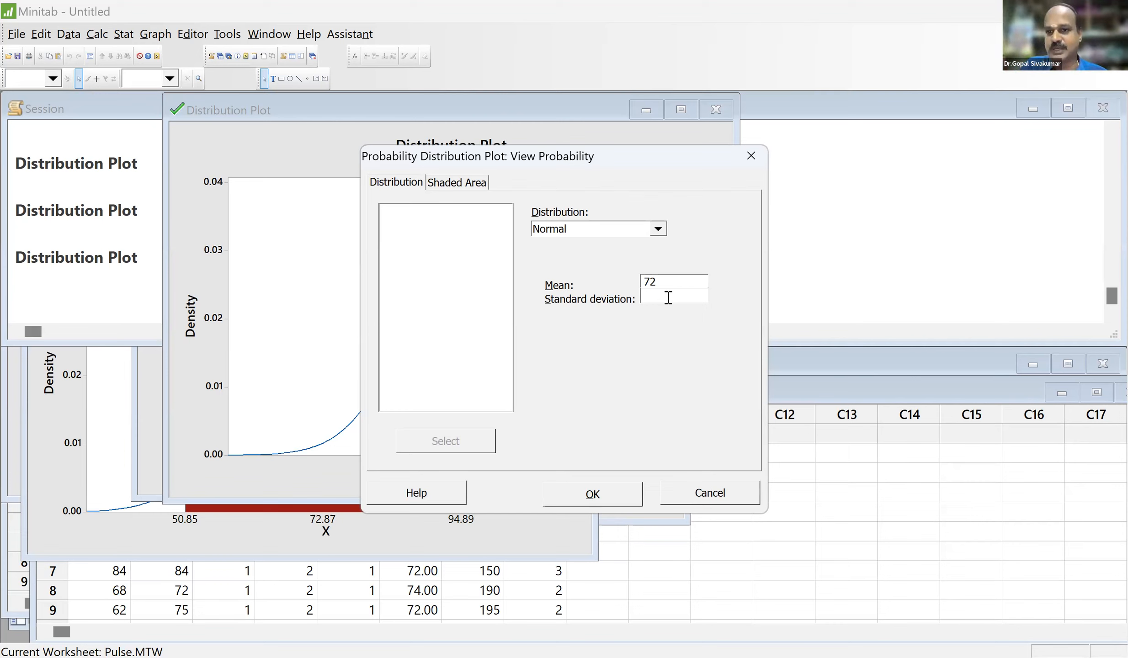
pyautogui.write('0')
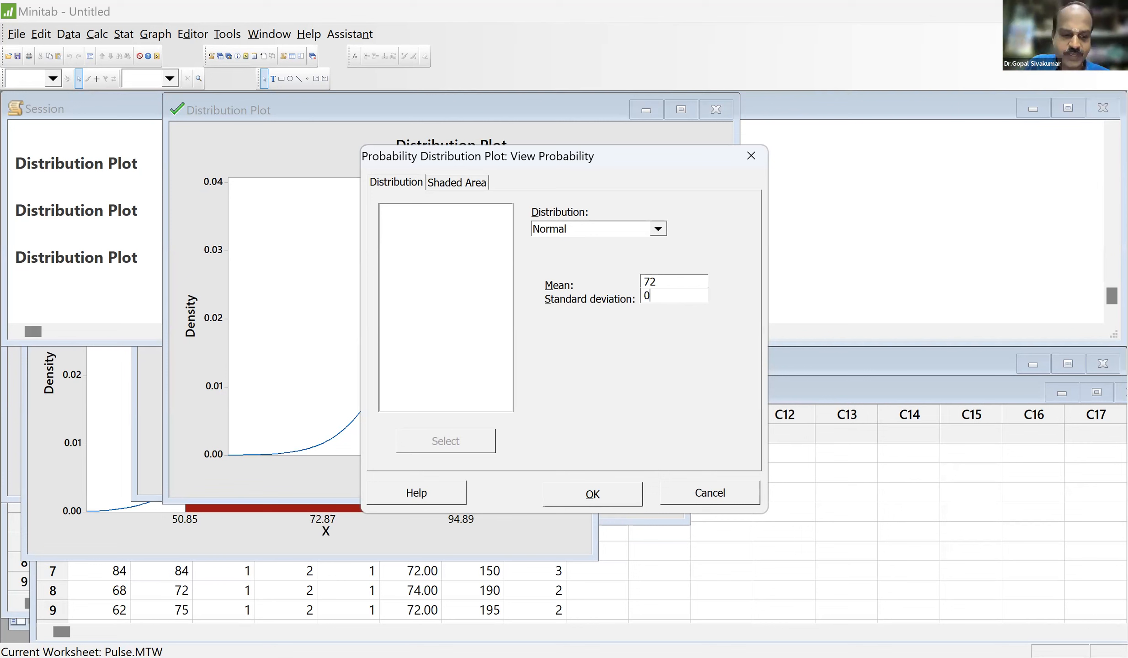
pyautogui.write('.2')
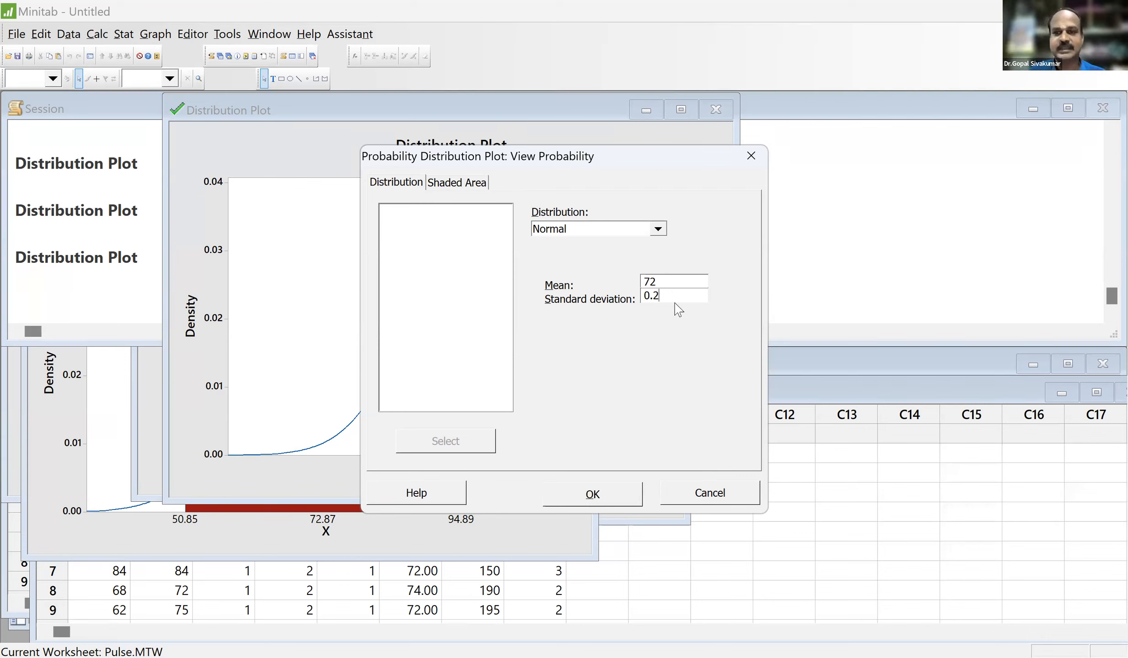
# - Shade the middle area from X value 71.5 to 72.5, create the plot, and move its window over the earlier plots
pyautogui.click(464, 185)
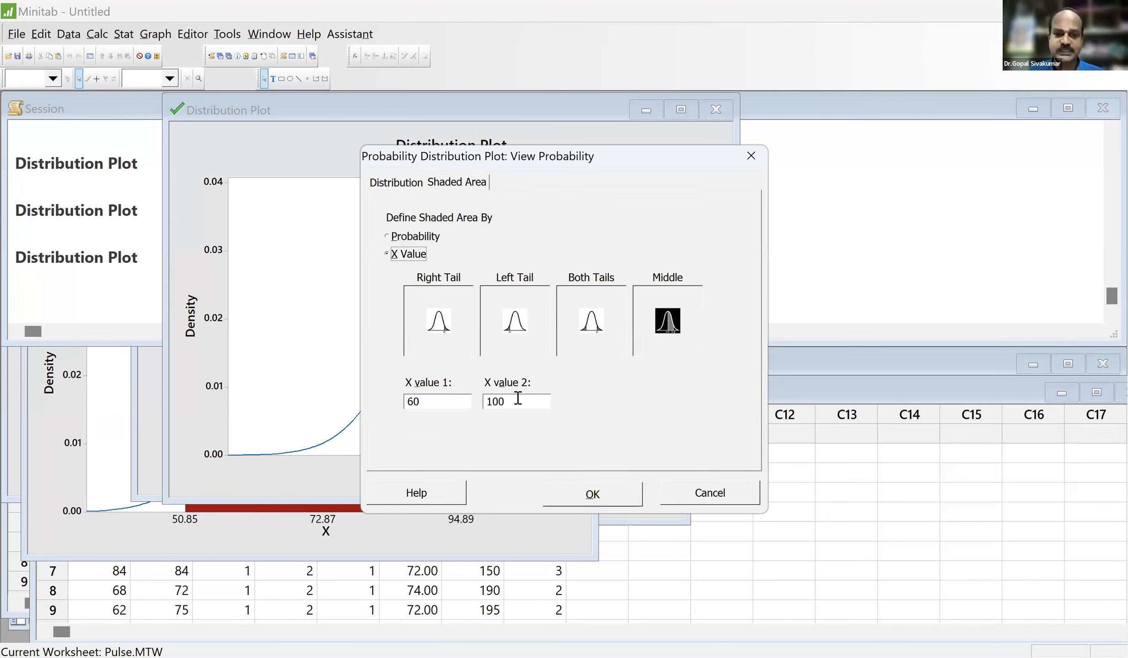
pyautogui.click(434, 399)
pyautogui.press('BackSpace')
pyautogui.press('BackSpace')
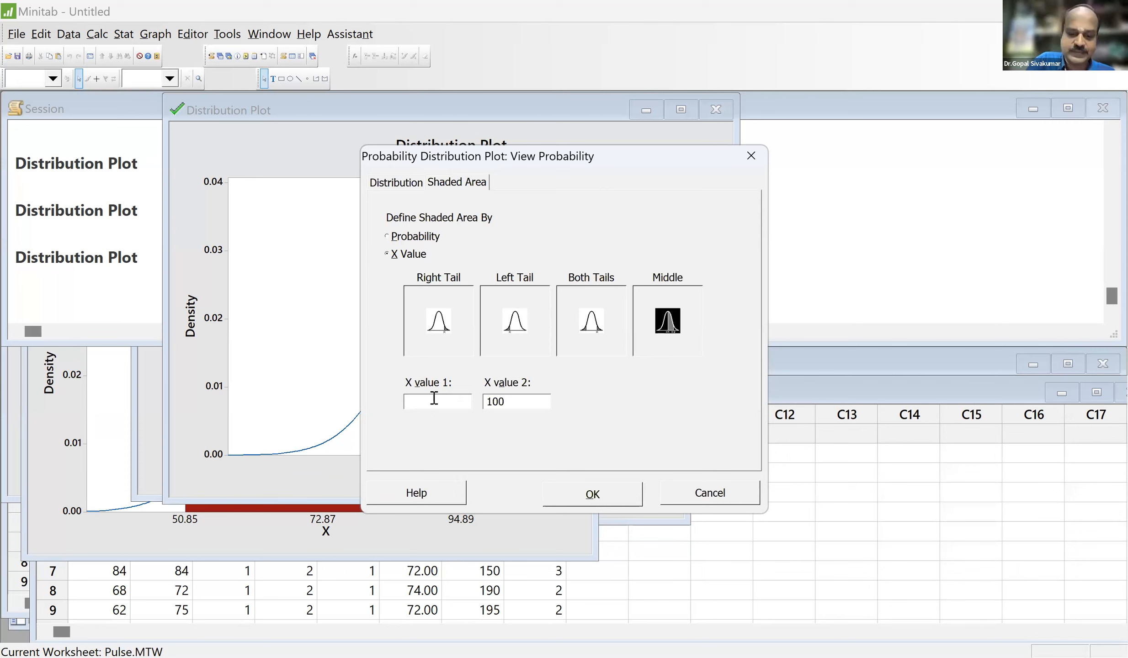
pyautogui.write('71.5')
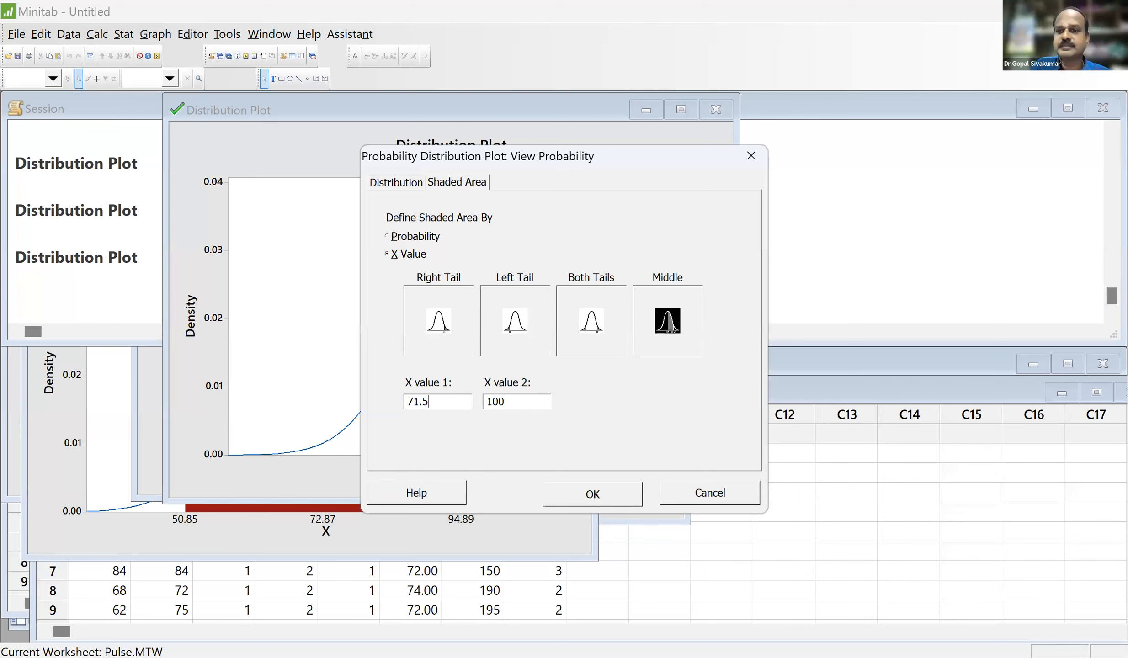
pyautogui.press('BackSpace')
pyautogui.press('BackSpace')
pyautogui.press('BackSpace')
pyautogui.write('72.5')
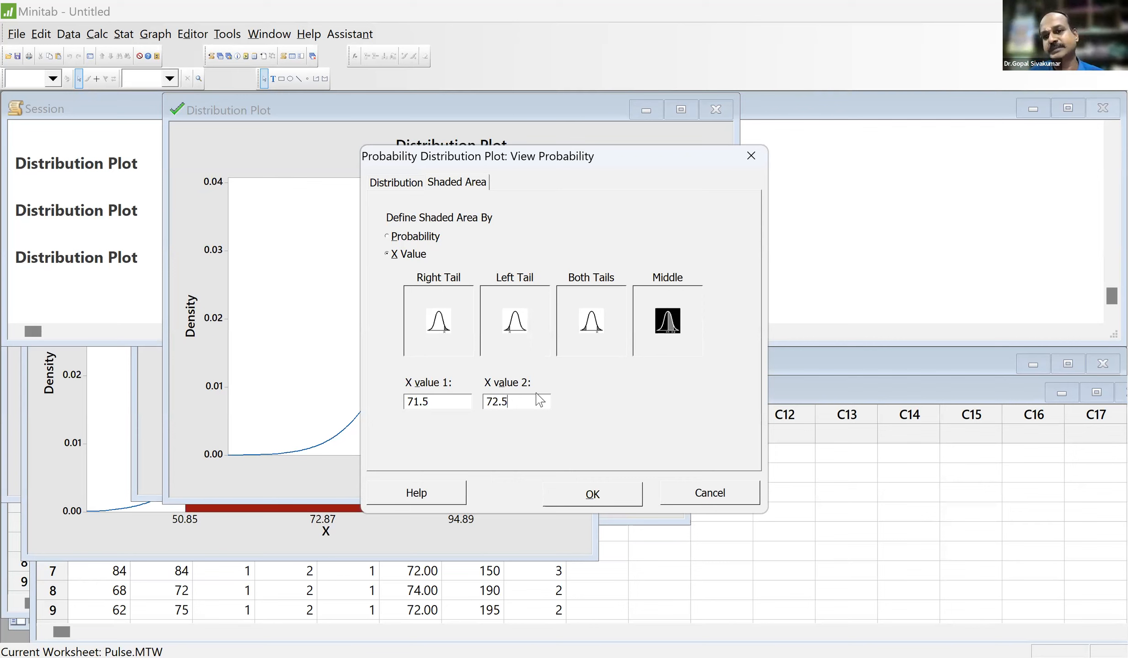
pyautogui.click(600, 496)
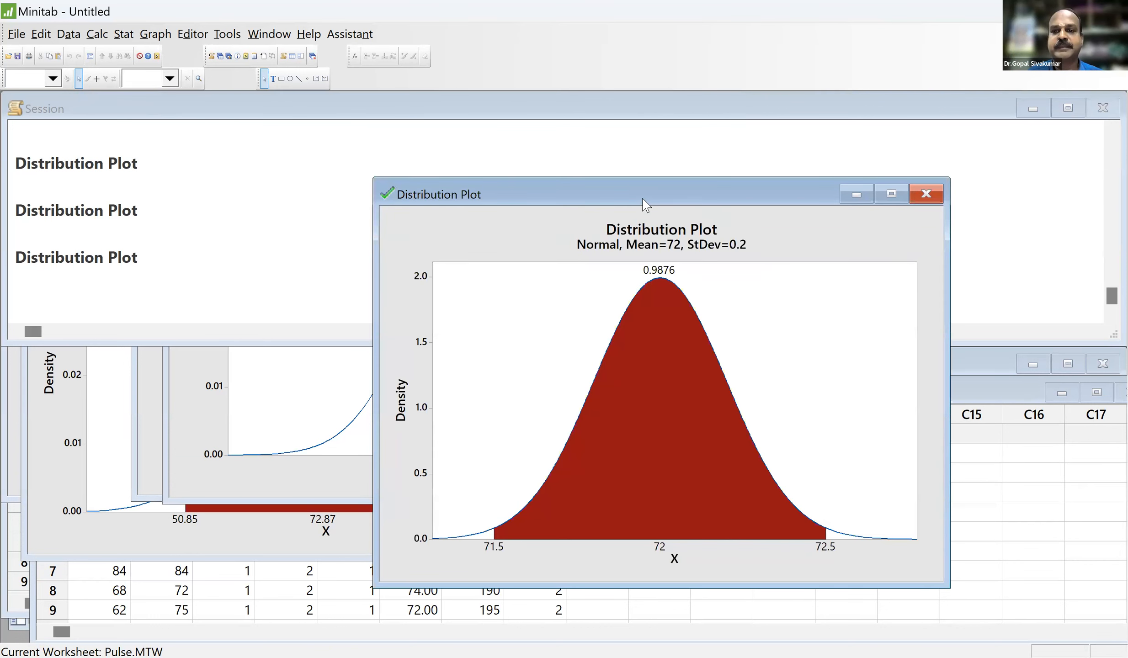
pyautogui.moveTo(643, 201); pyautogui.dragTo(487, 141)
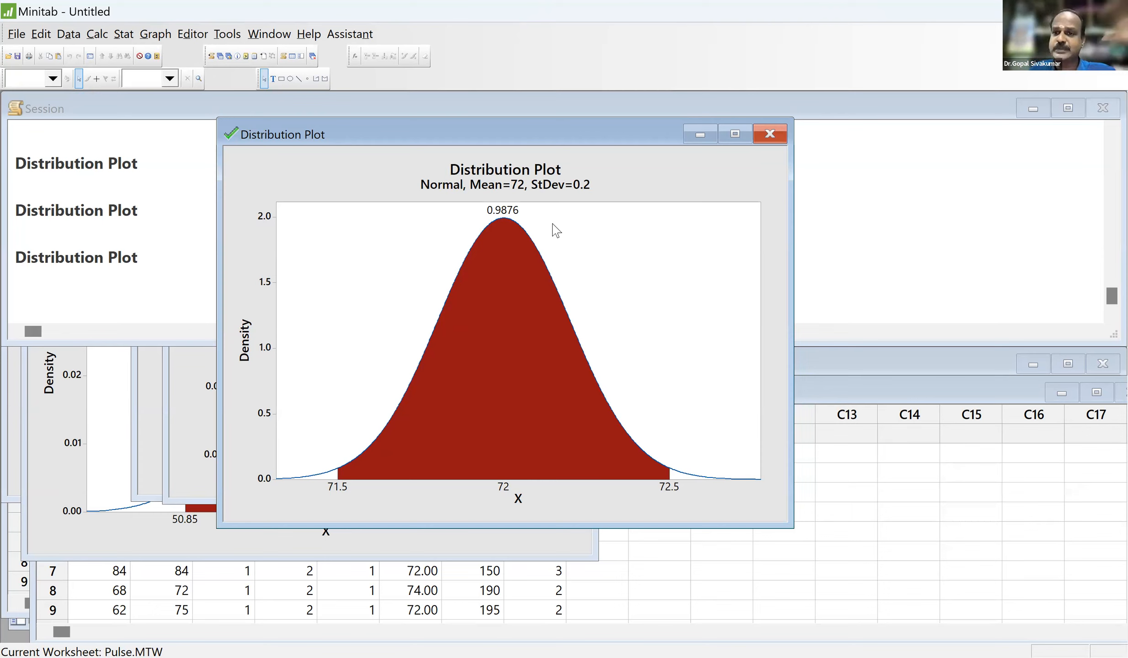
# - Start another View Probability plot with the mean kept at 72 and the standard deviation set to 0.15
pyautogui.click(159, 40)
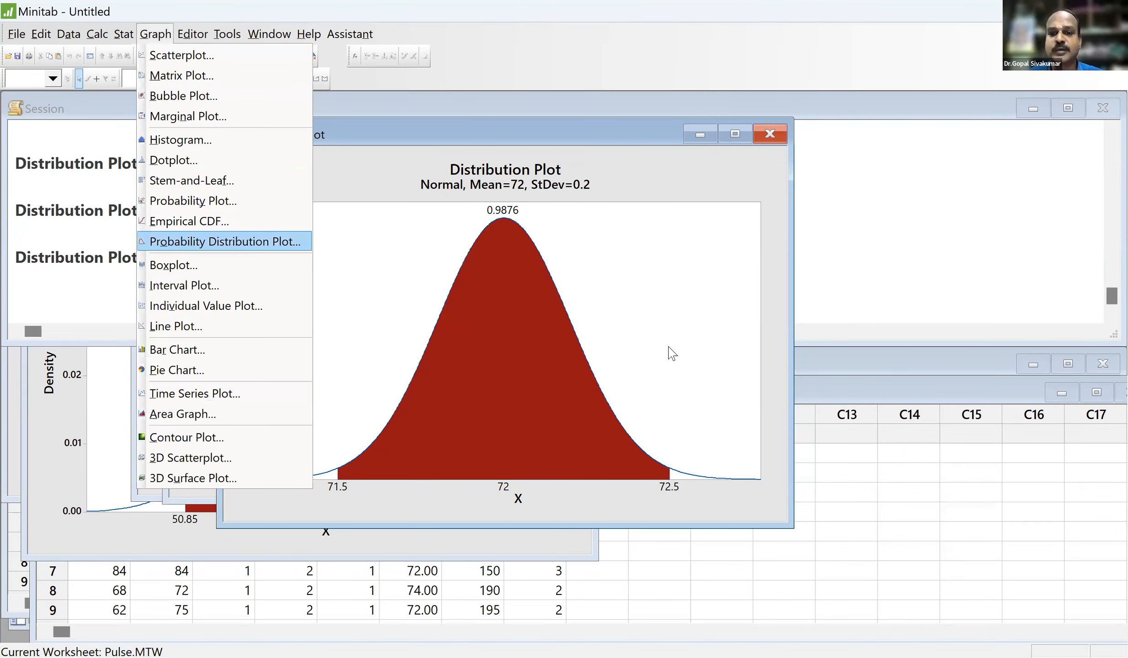
pyautogui.press('Return')
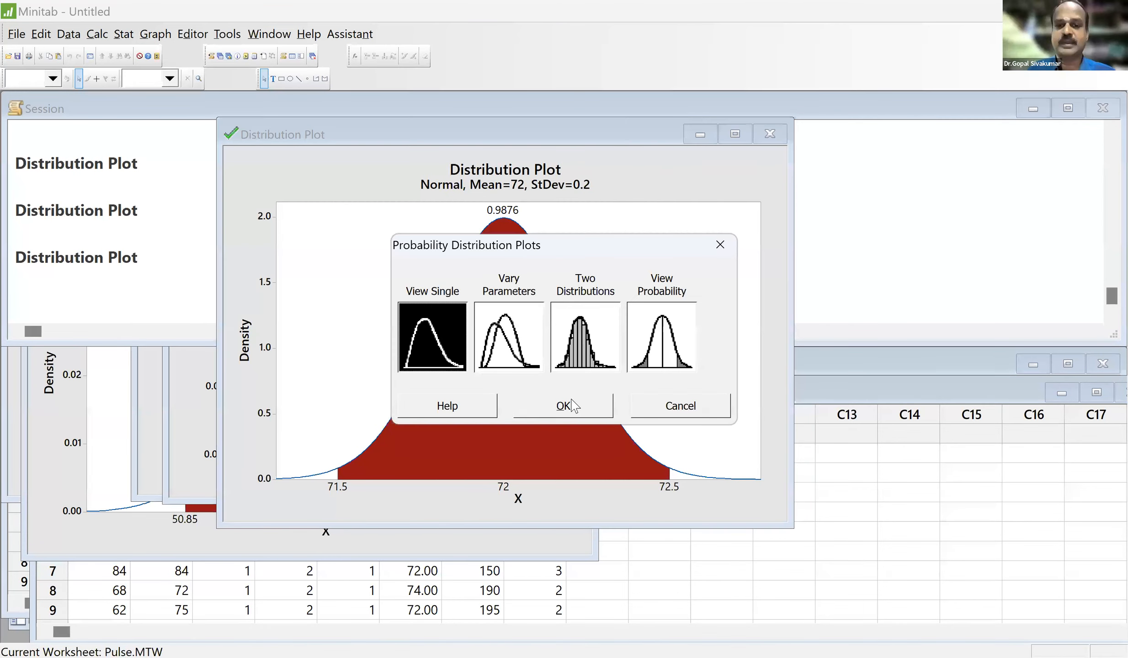
pyautogui.doubleClick(674, 295)
pyautogui.click(674, 295)
pyautogui.press('BackSpace')
pyautogui.write('15')
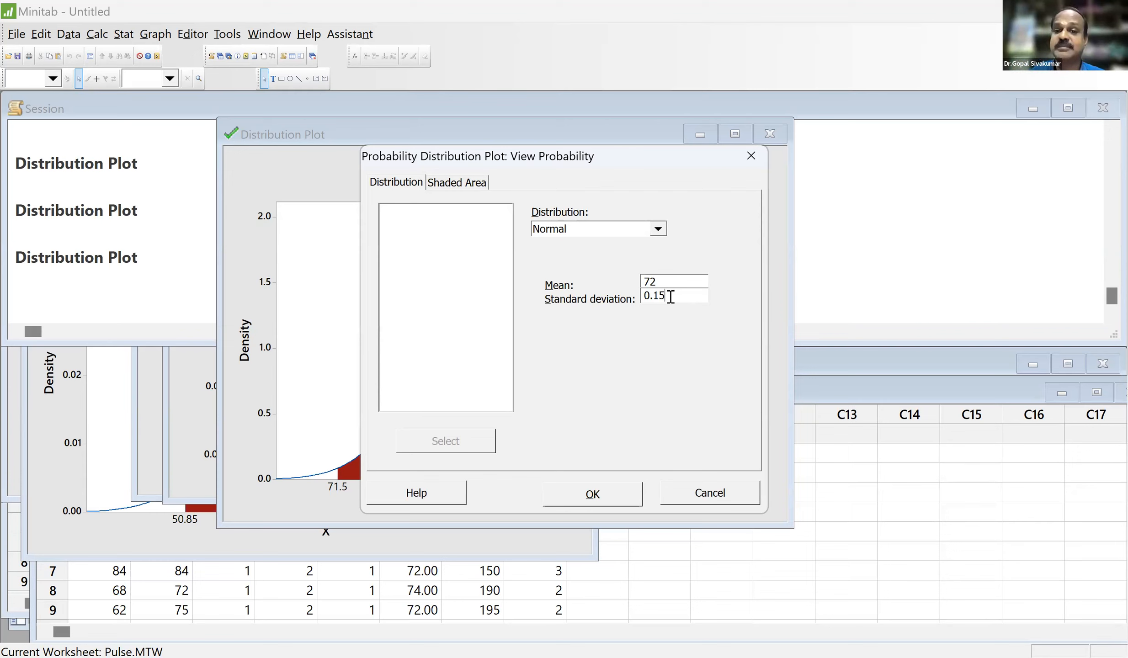
pyautogui.click(666, 282)
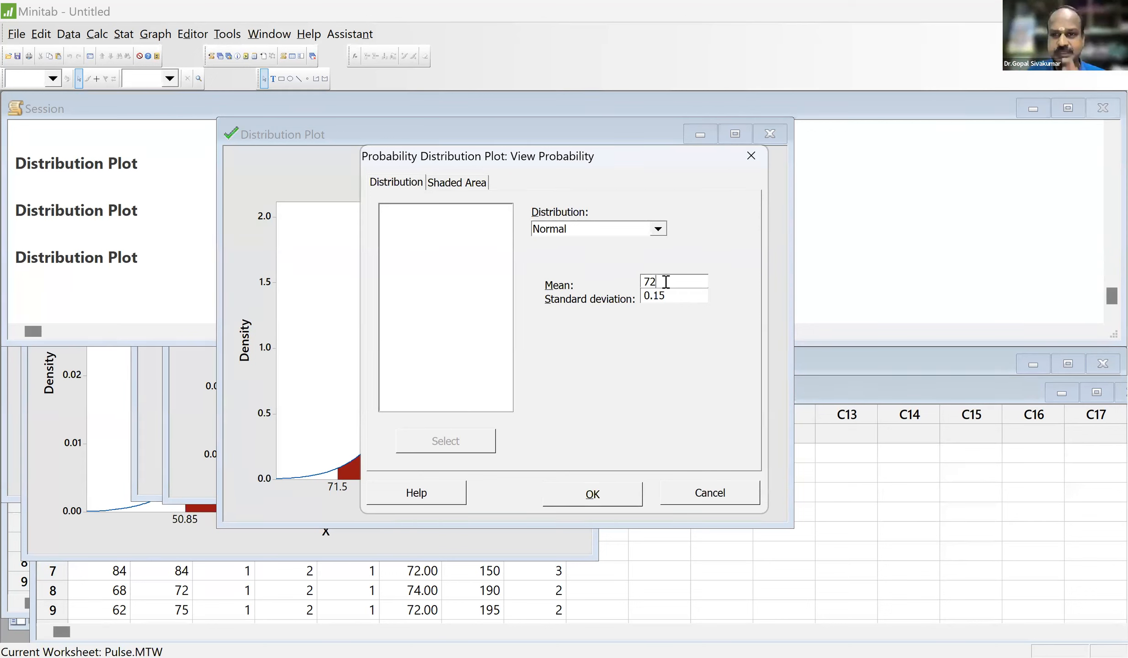
# - Create the plot with the middle area from 71.5 to 72.5 shaded, move its window over the previous plot, and select its curve
pyautogui.click(474, 187)
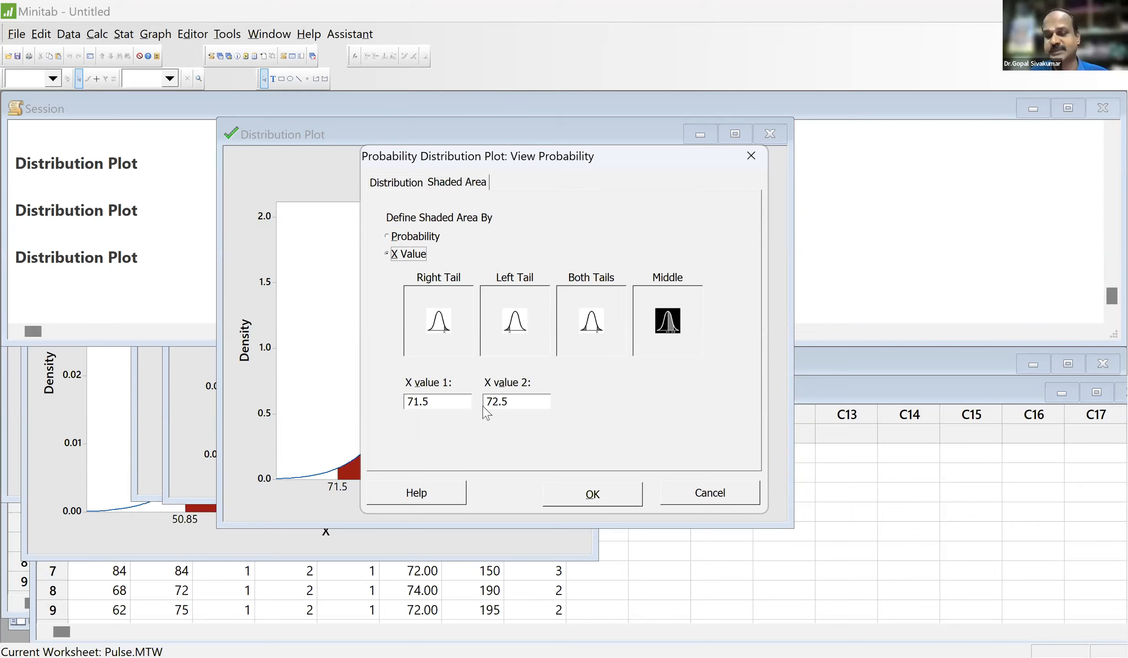
pyautogui.click(612, 498)
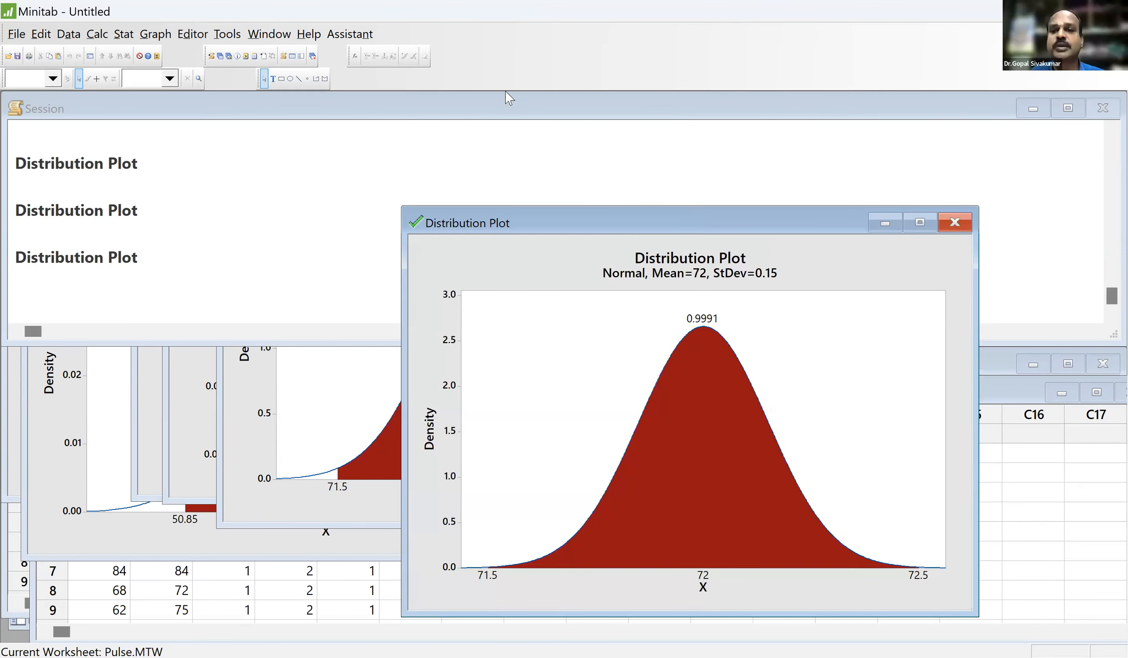
pyautogui.moveTo(690, 213); pyautogui.dragTo(505, 92)
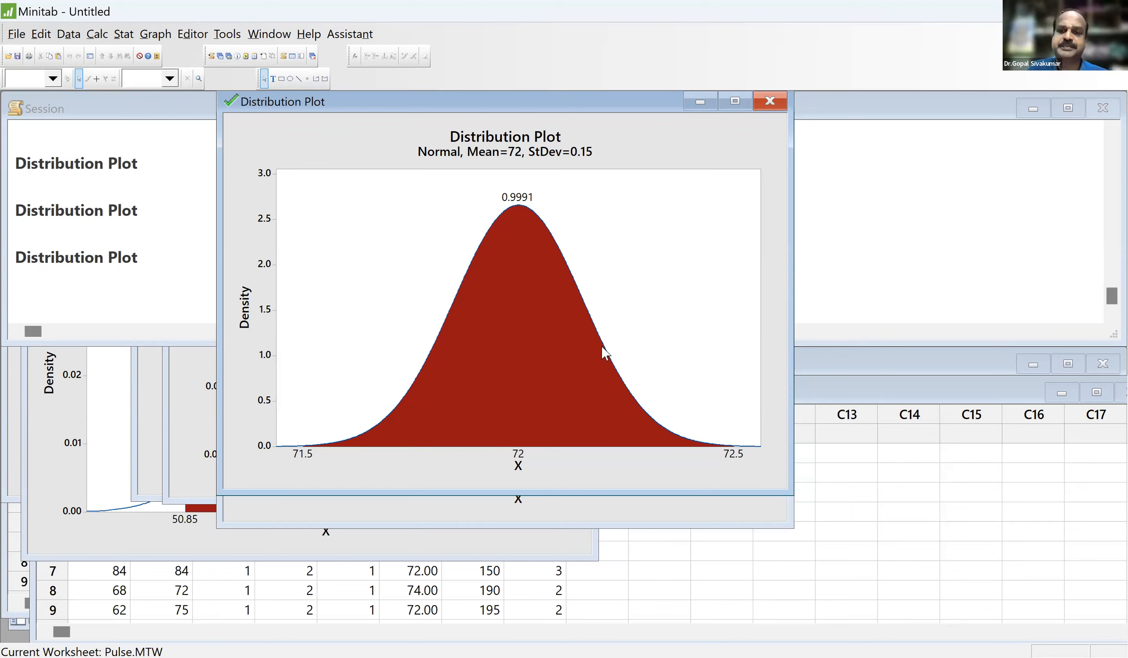
pyautogui.click(535, 303)
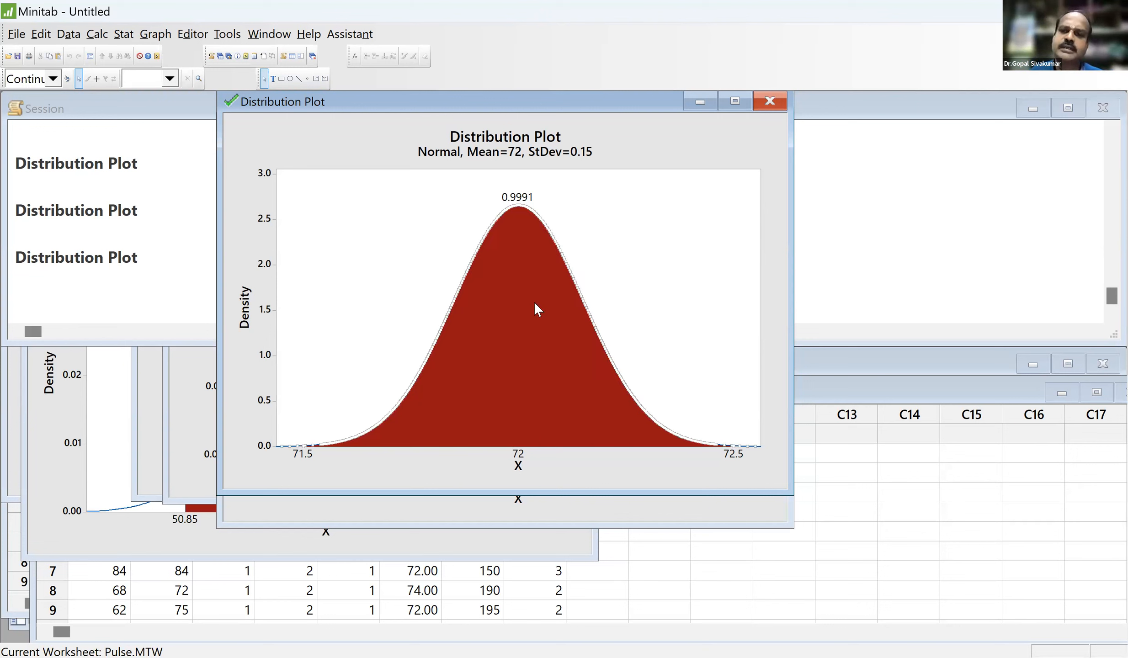